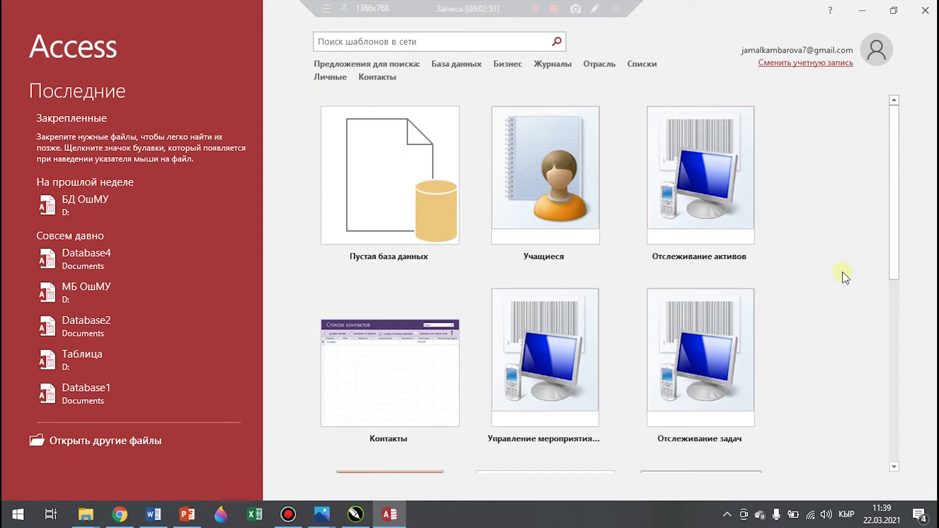
# Create a blank database, replacing the default name Database5 with 'База данных'
pyautogui.click(349, 180)
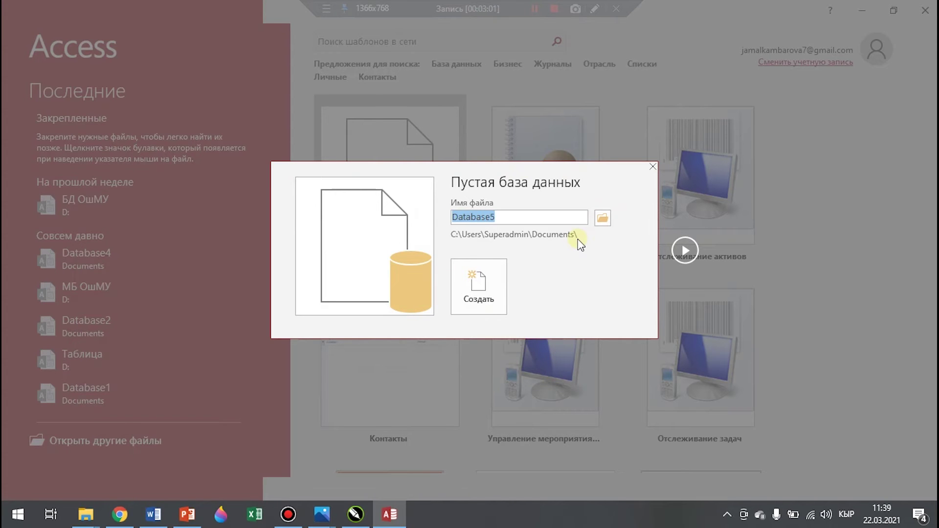
pyautogui.press('BackSpace')
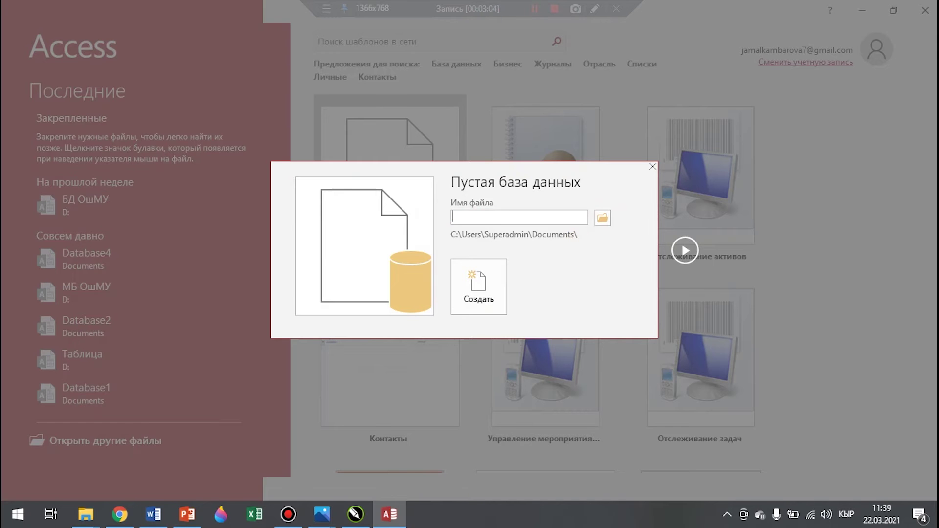
pyautogui.write('База данных')
# Set the new database's save location to Локальный диск (D:)
pyautogui.click(603, 218)
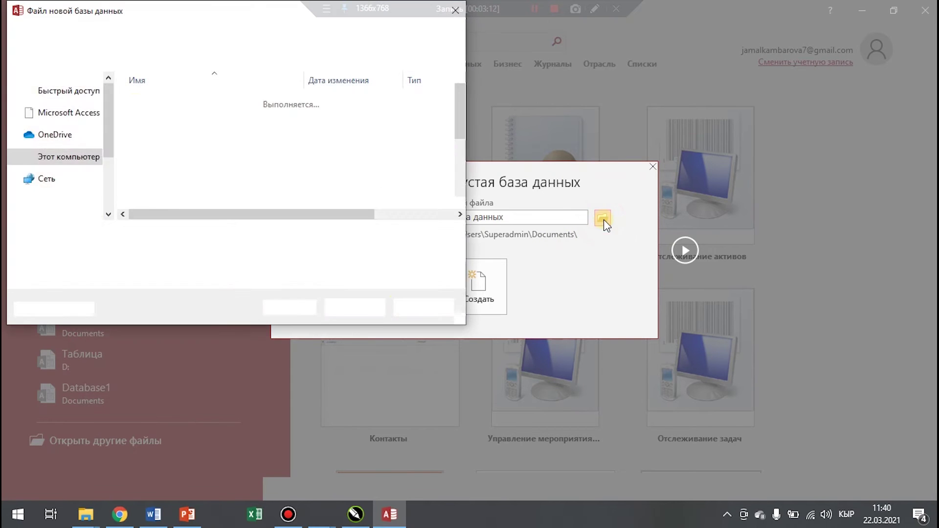
pyautogui.scroll(-2, 108, 196)
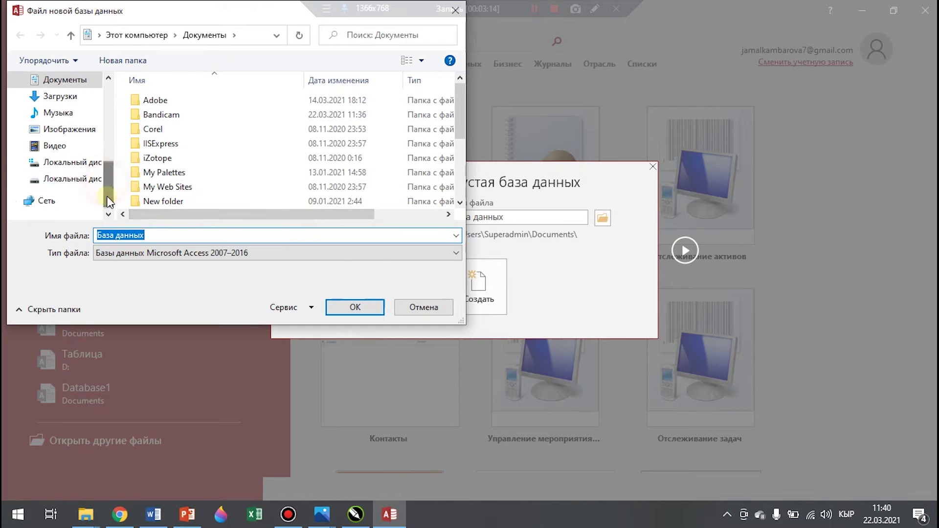
pyautogui.click(73, 179)
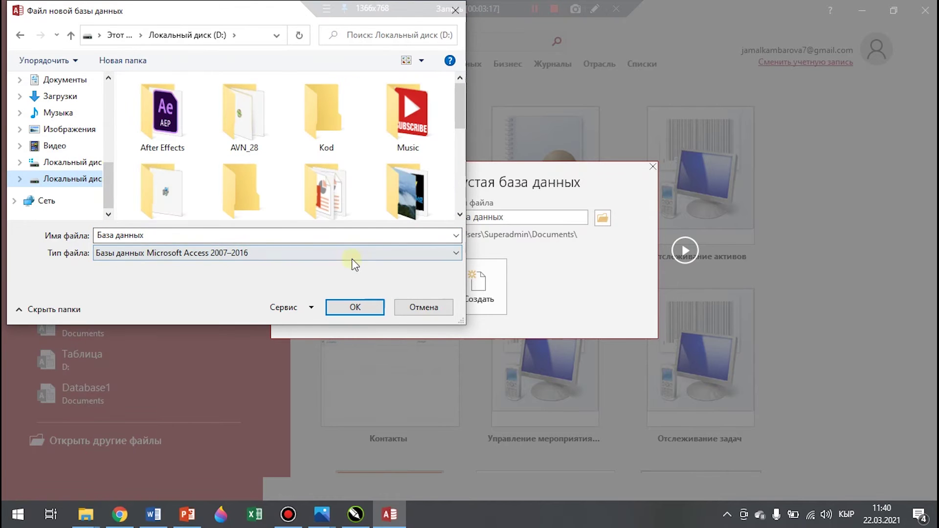
pyautogui.click(359, 309)
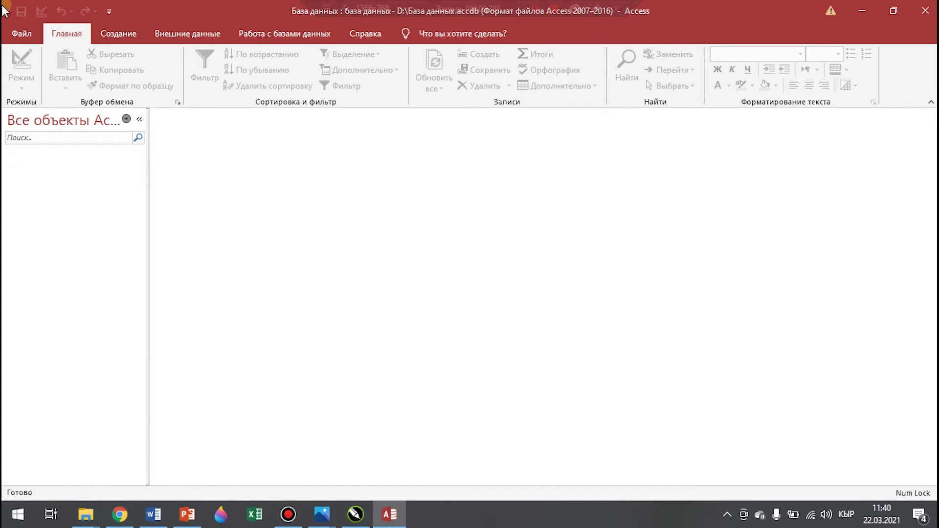
# Browse the Внешние данные, Работа с базами данных and Главная ribbon tabs, ending on Создание
pyautogui.click(101, 16)
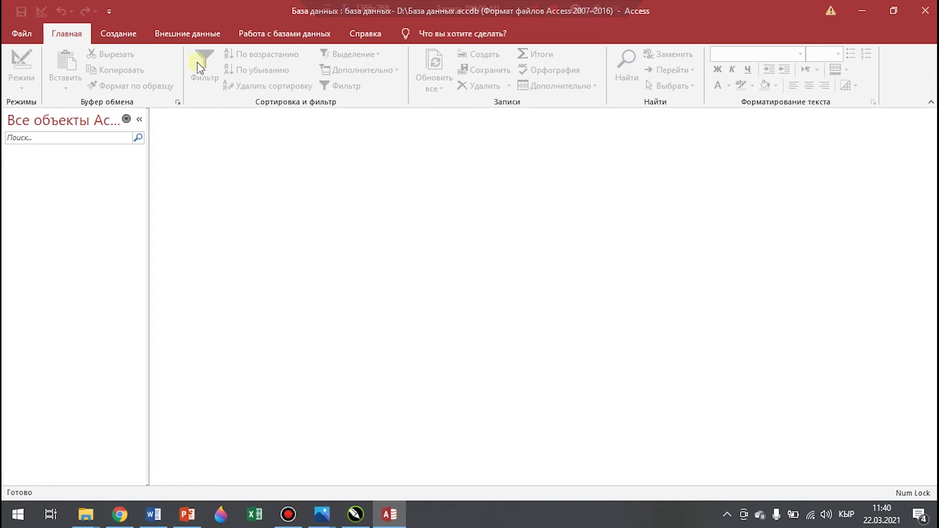
pyautogui.click(118, 34)
pyautogui.click(203, 34)
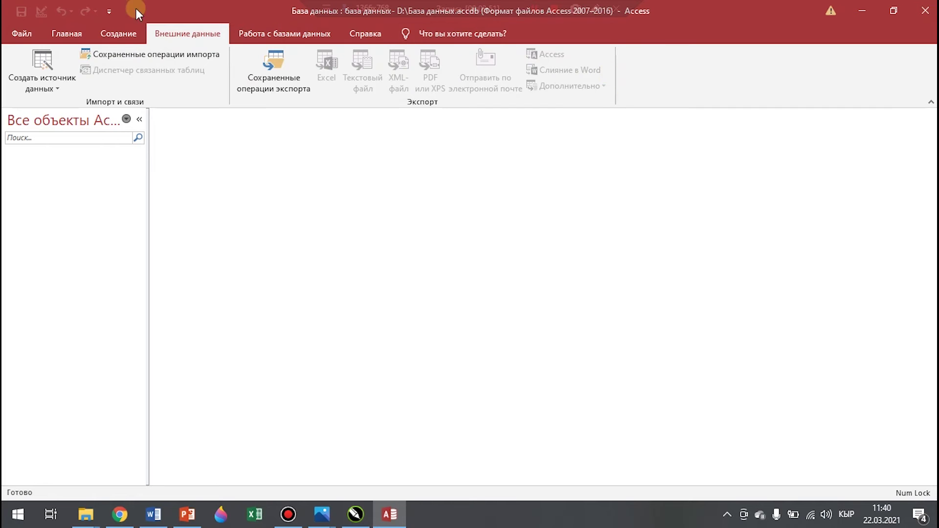
pyautogui.click(368, 33)
pyautogui.click(257, 27)
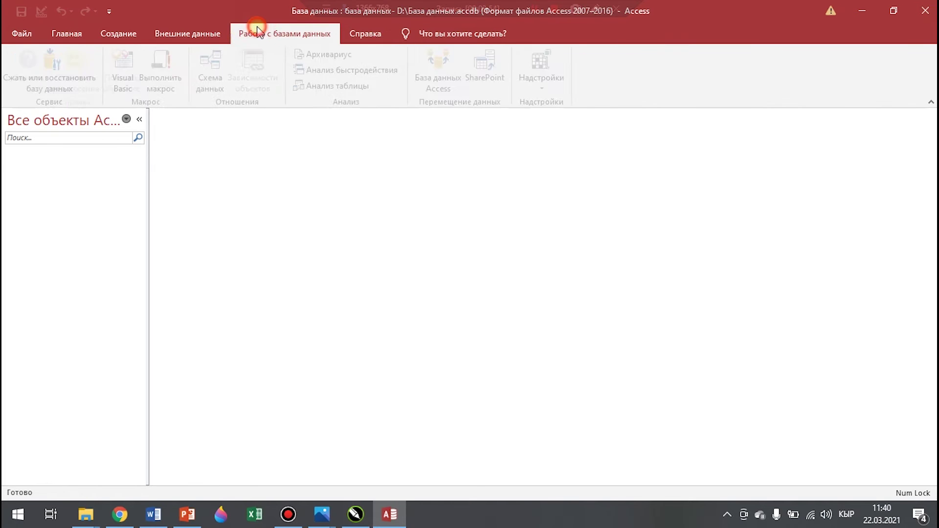
pyautogui.click(63, 34)
pyautogui.click(125, 34)
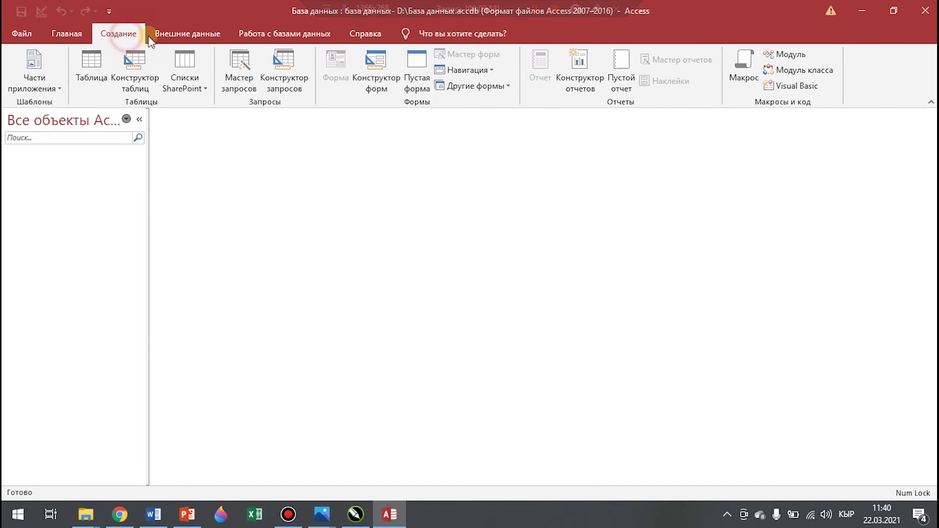
pyautogui.click(191, 34)
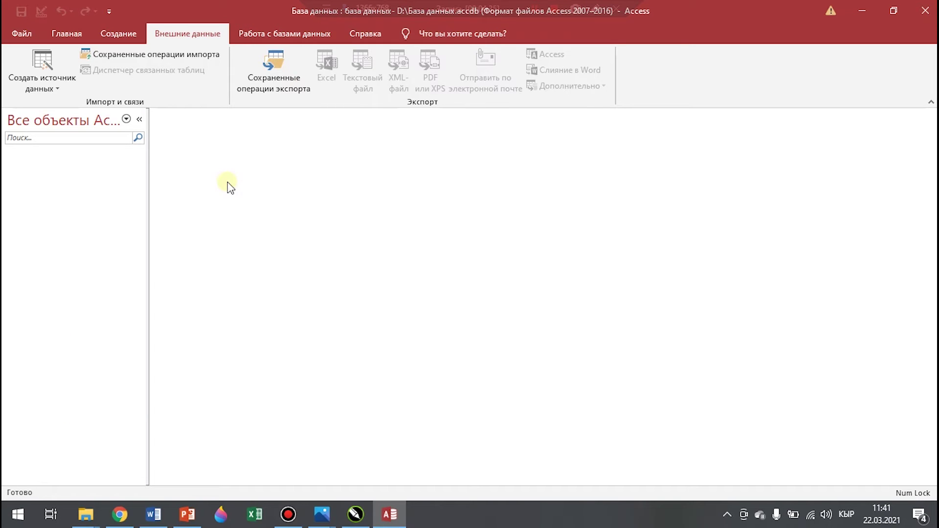
pyautogui.click(124, 35)
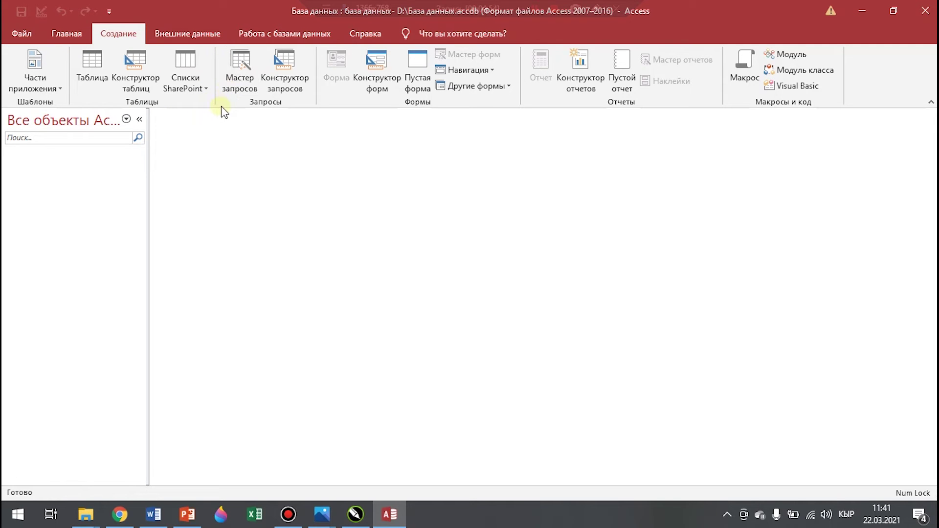
# Create a new table in Design view with Конструктор таблиц
pyautogui.click(140, 66)
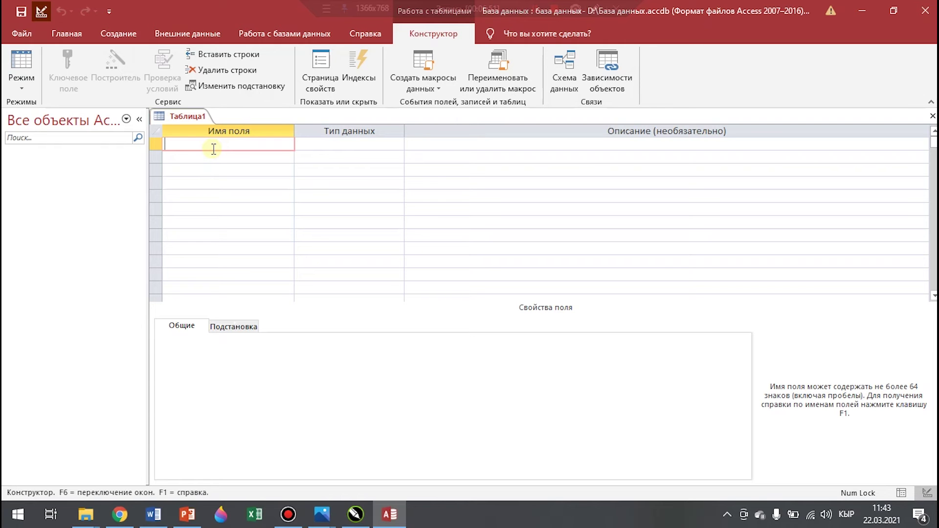
# Add a Код группы field of type Короткий текст with field size 5
pyautogui.write('Код группы')
pyautogui.click(387, 146)
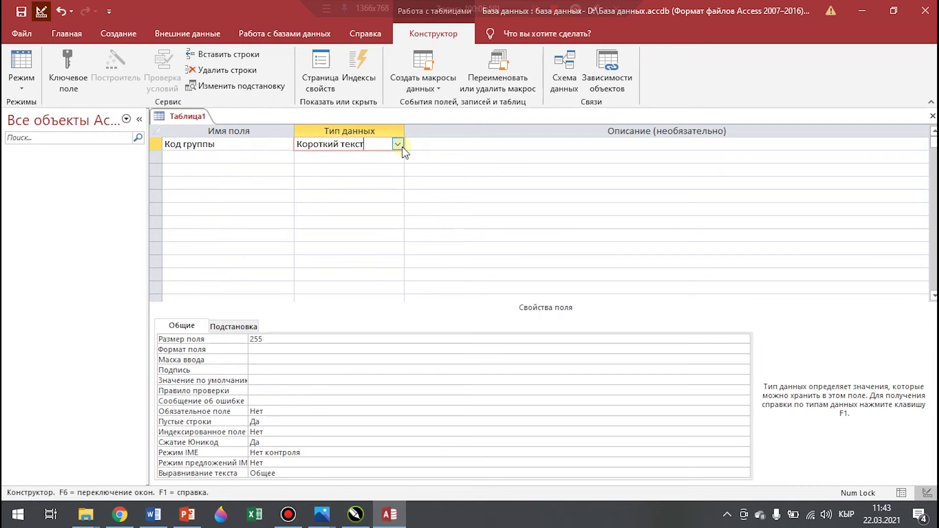
pyautogui.click(397, 145)
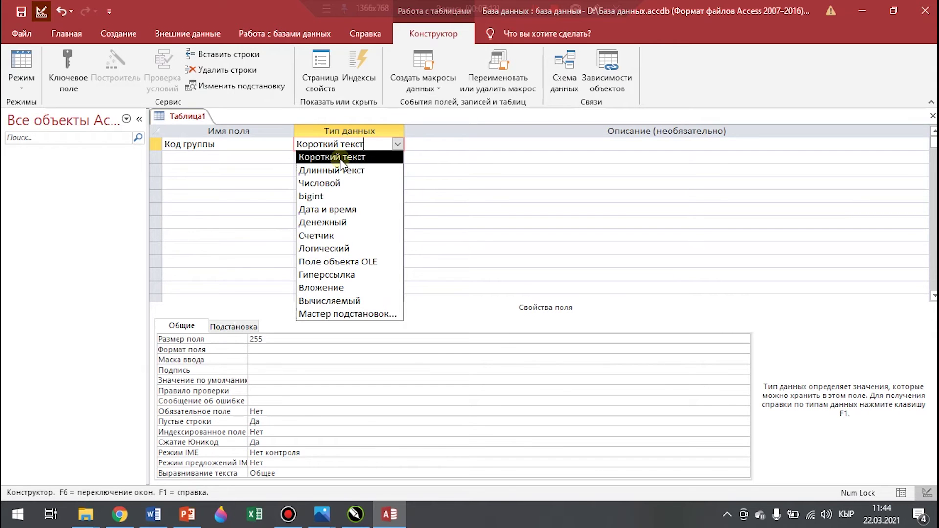
pyautogui.click(341, 157)
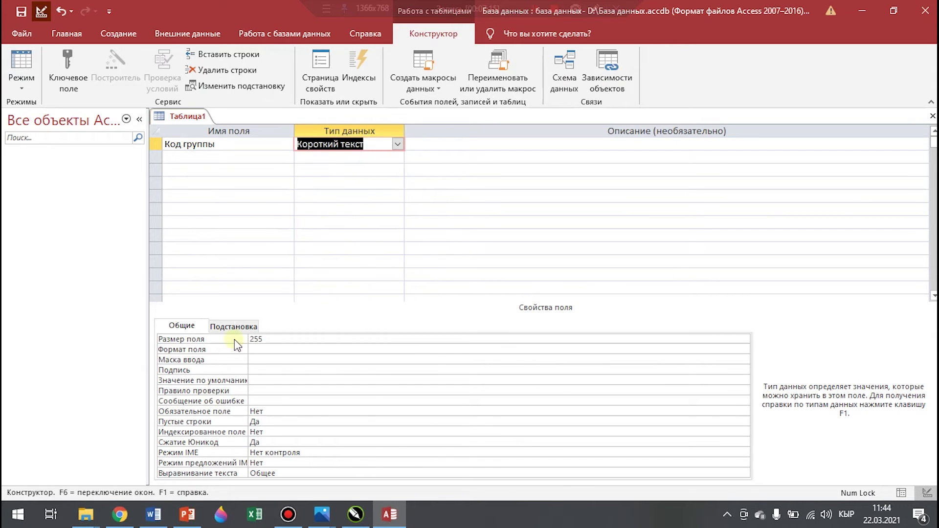
pyautogui.doubleClick(279, 339)
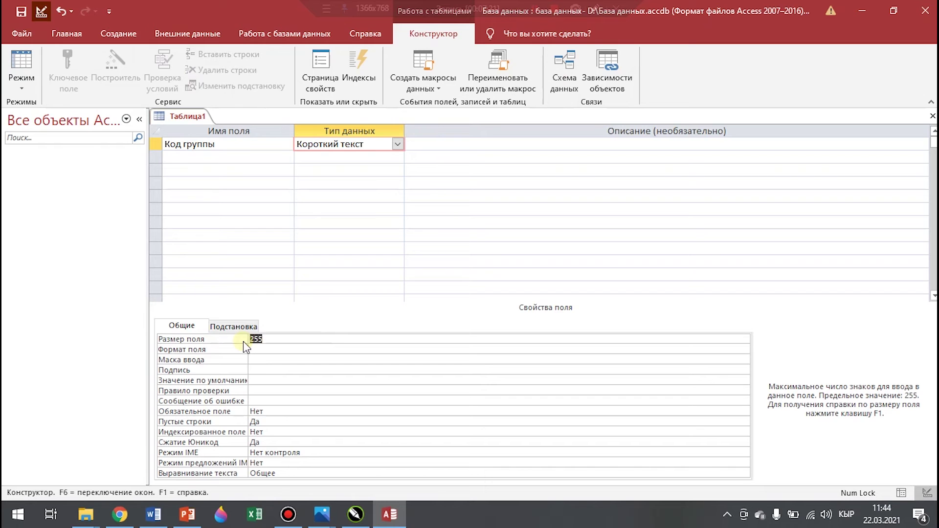
pyautogui.press('BackSpace')
pyautogui.write('5')
# Add a second field named Специальность and bring up its data type choices
pyautogui.click(211, 160)
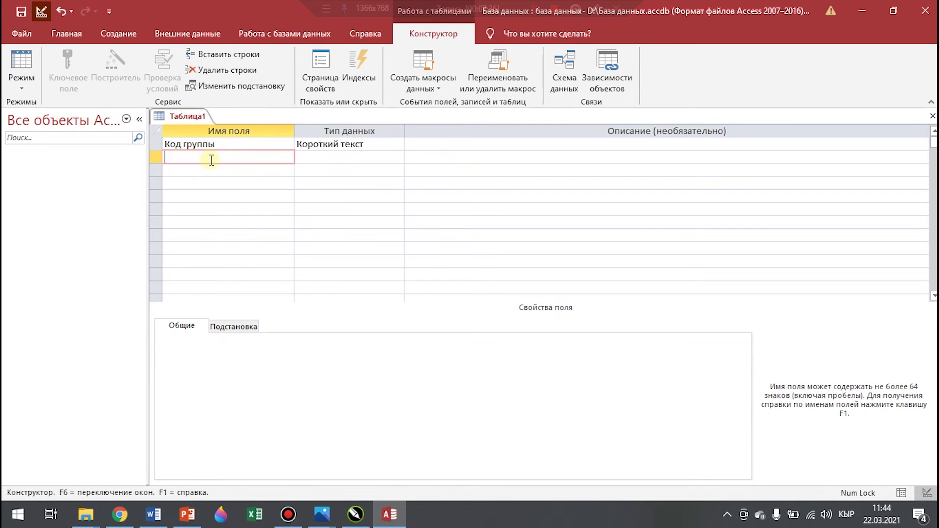
pyautogui.write('Специальность')
pyautogui.click(388, 157)
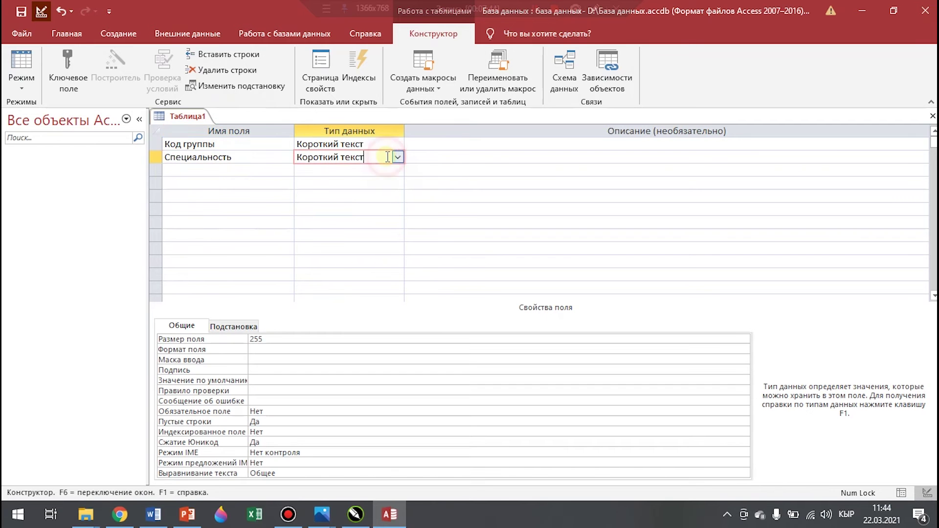
pyautogui.click(398, 157)
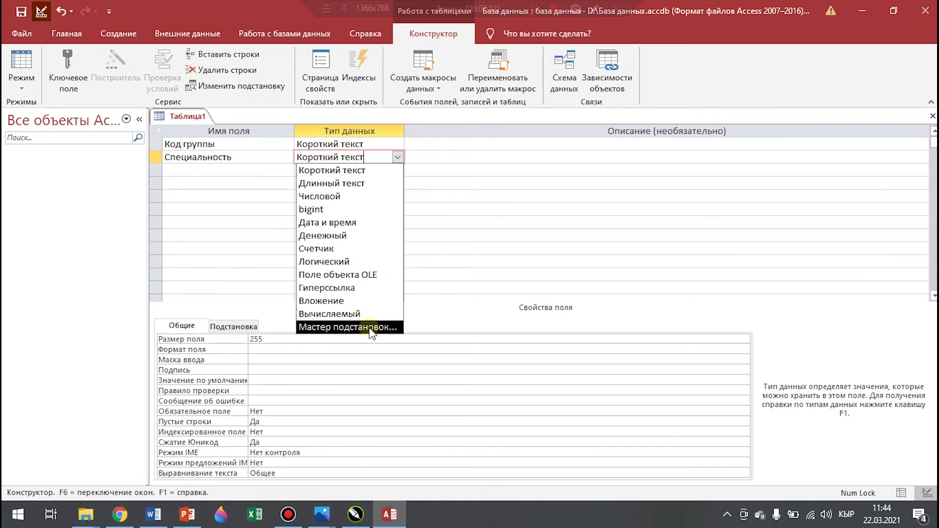
# Launch the lookup wizard for Специальность using a fixed list of values
pyautogui.click(372, 328)
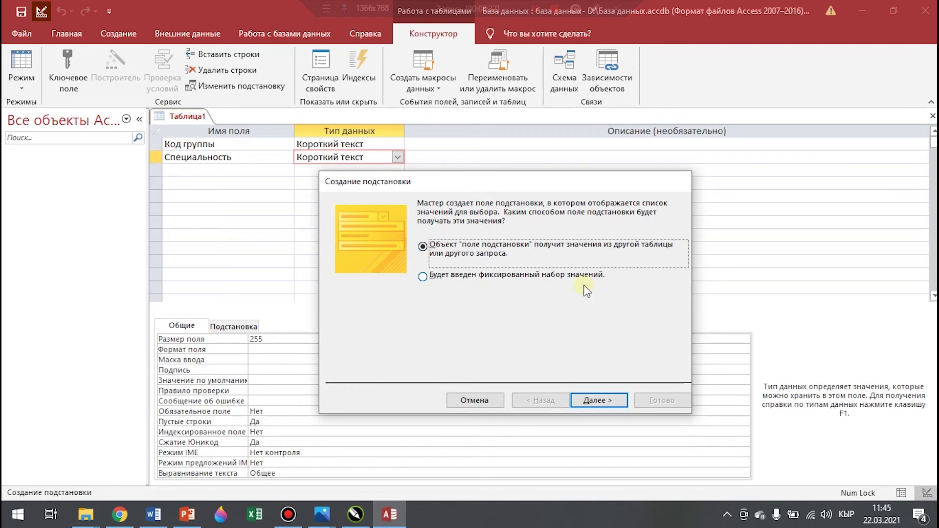
pyautogui.click(424, 279)
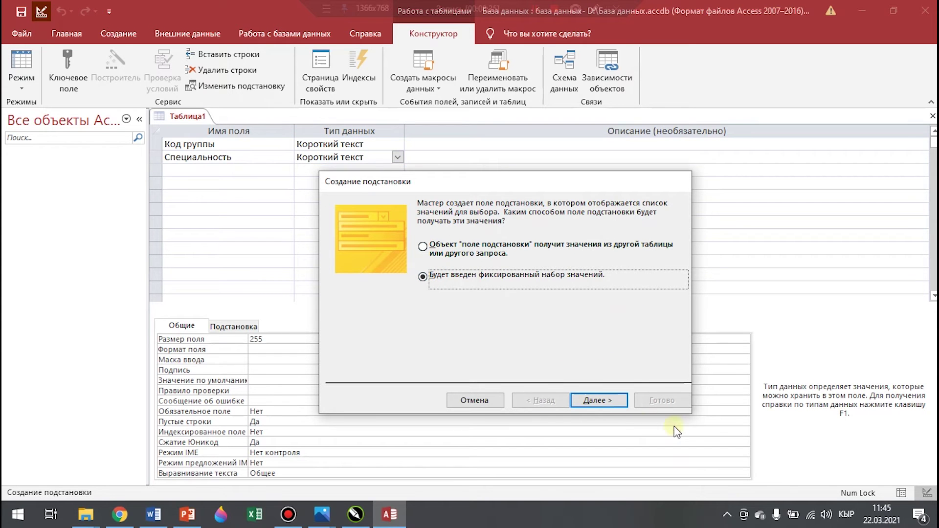
pyautogui.click(599, 400)
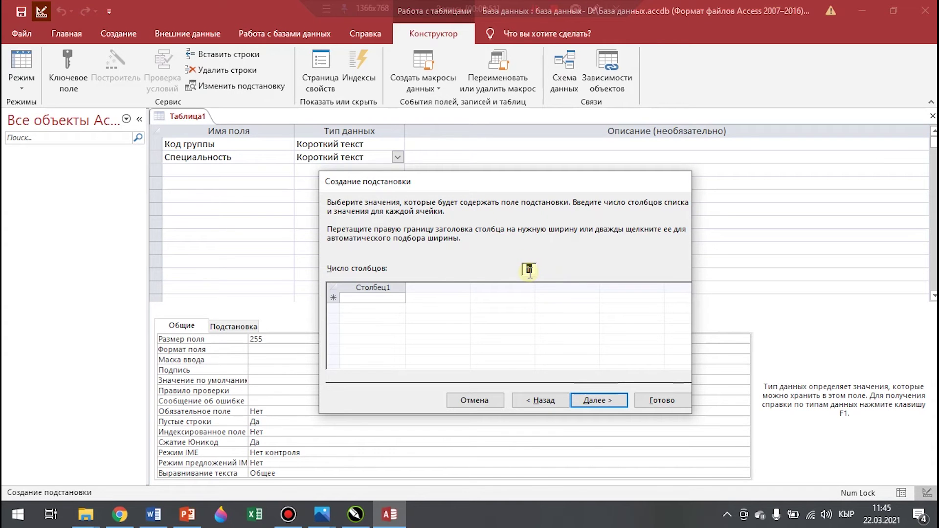
# Enter менеджмент, туризм, экономика, прикладная информатика, графический дизайн and сервис туризм as lookup values
pyautogui.click(367, 297)
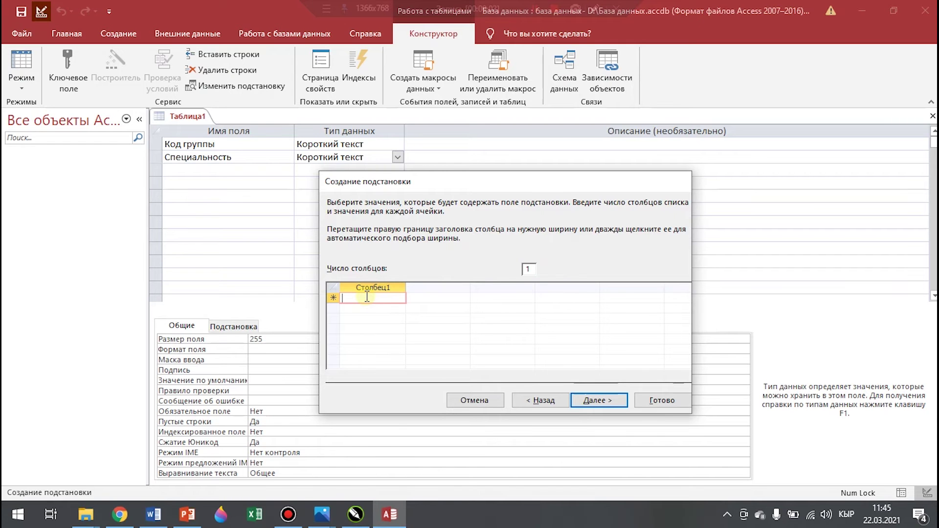
pyautogui.write('менеджмент')
pyautogui.press('Return')
pyautogui.write('туризм')
pyautogui.press('Return')
pyautogui.write('экономика')
pyautogui.press('Return')
pyautogui.write('прикладная информатика')
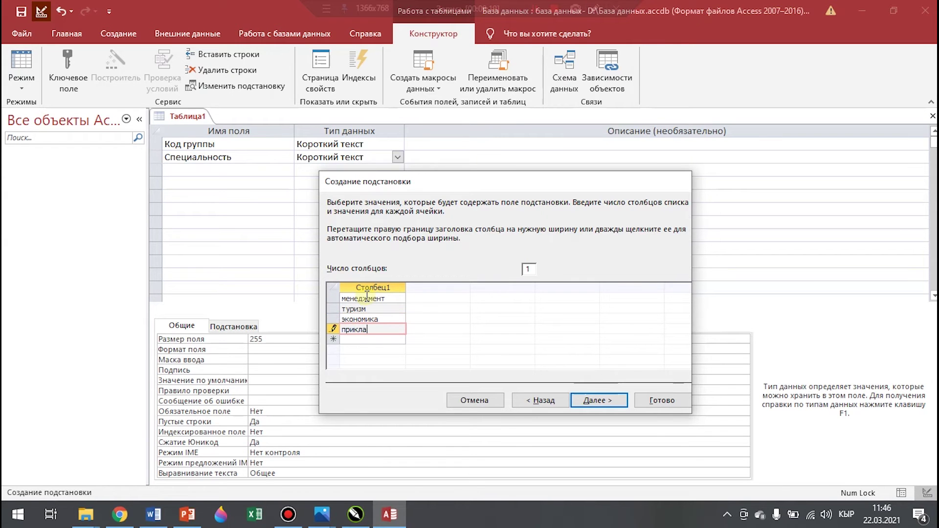
pyautogui.press('Return')
pyautogui.write('графический дизайн')
pyautogui.press('Return')
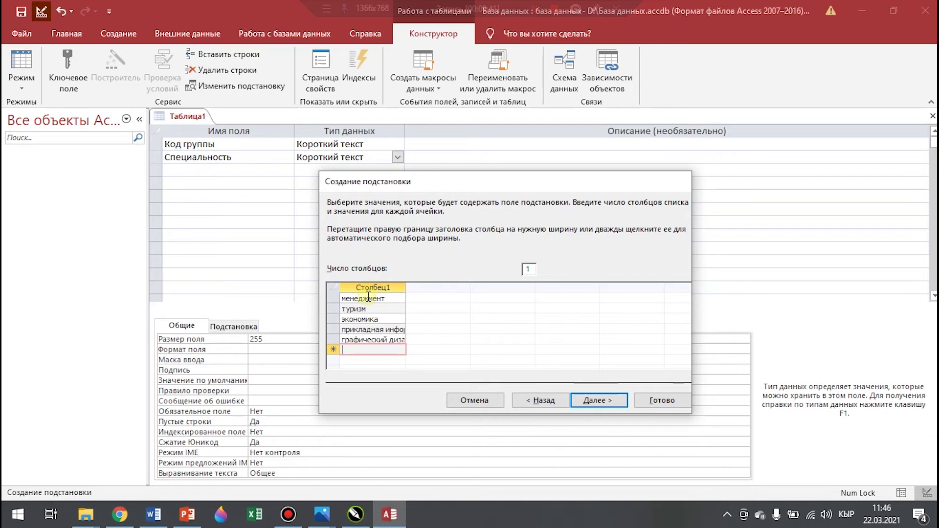
pyautogui.write('сервис туризм')
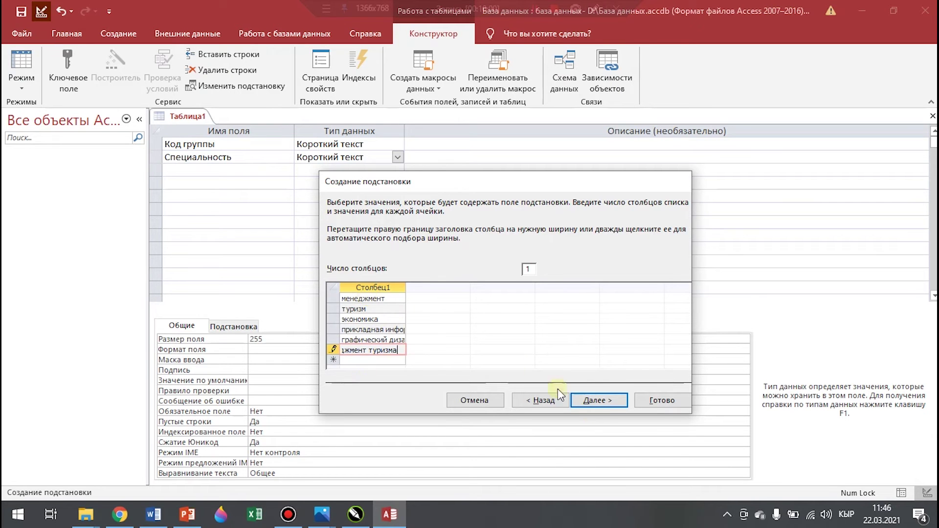
# Restrict Специальность to the listed values and finish the wizard
pyautogui.click(582, 399)
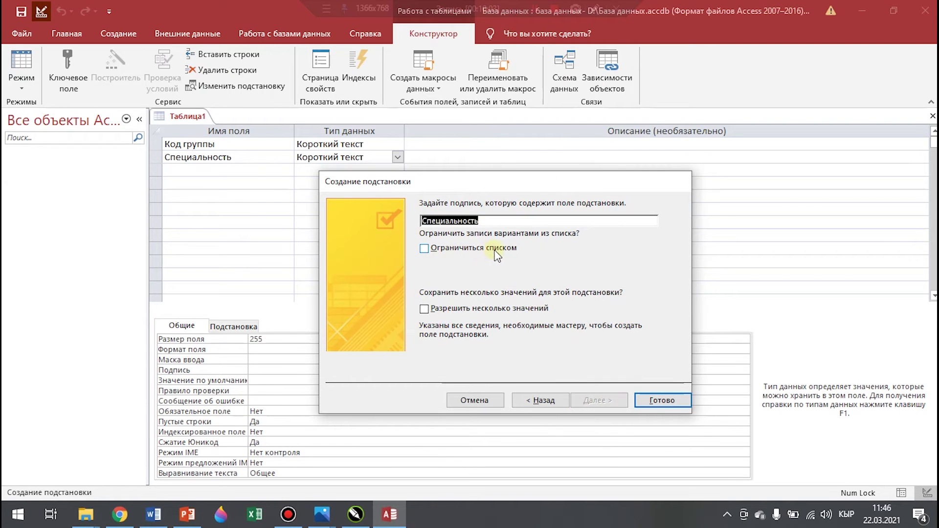
pyautogui.click(424, 248)
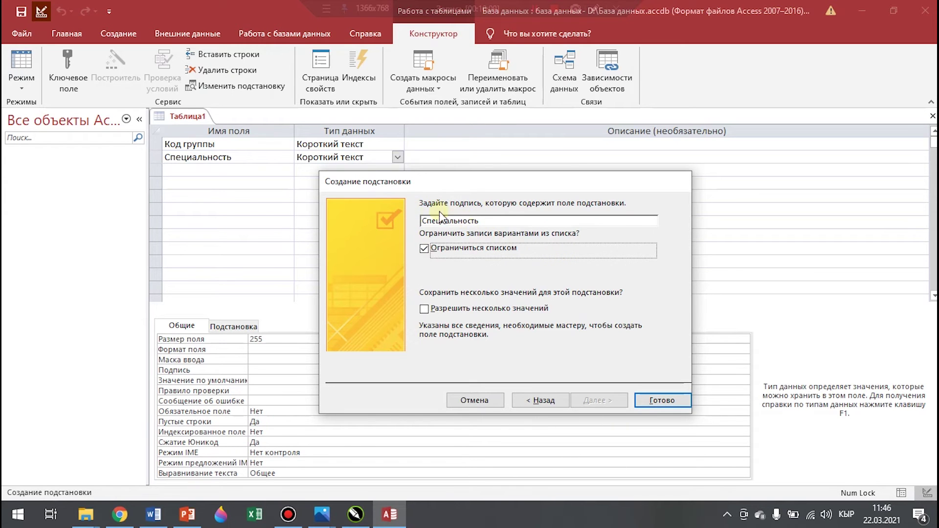
pyautogui.click(666, 400)
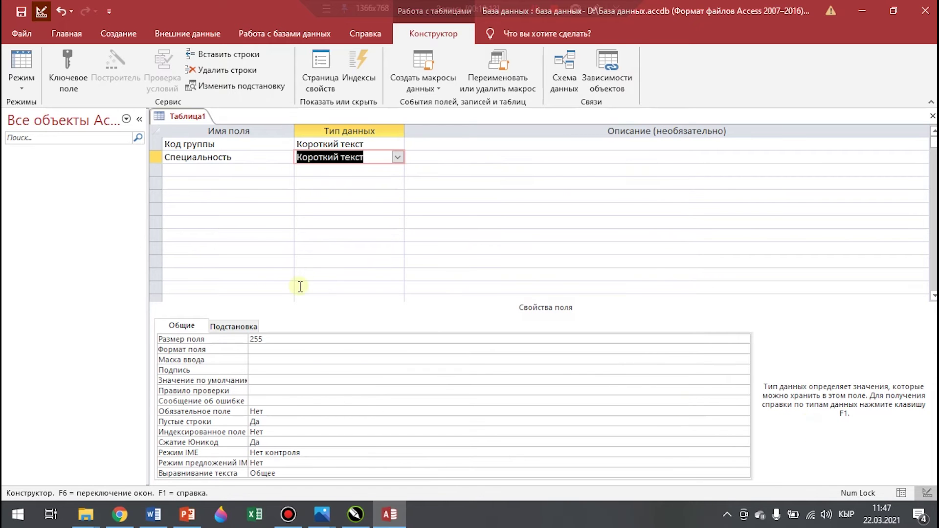
# Add a third field named Форма обучения
pyautogui.click(181, 170)
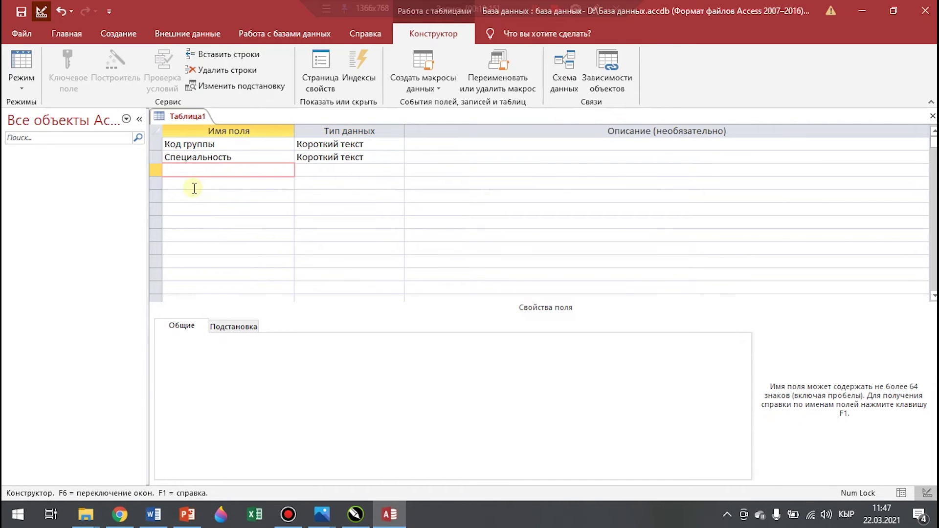
pyautogui.write('Форма обучения')
pyautogui.click(386, 170)
pyautogui.click(397, 171)
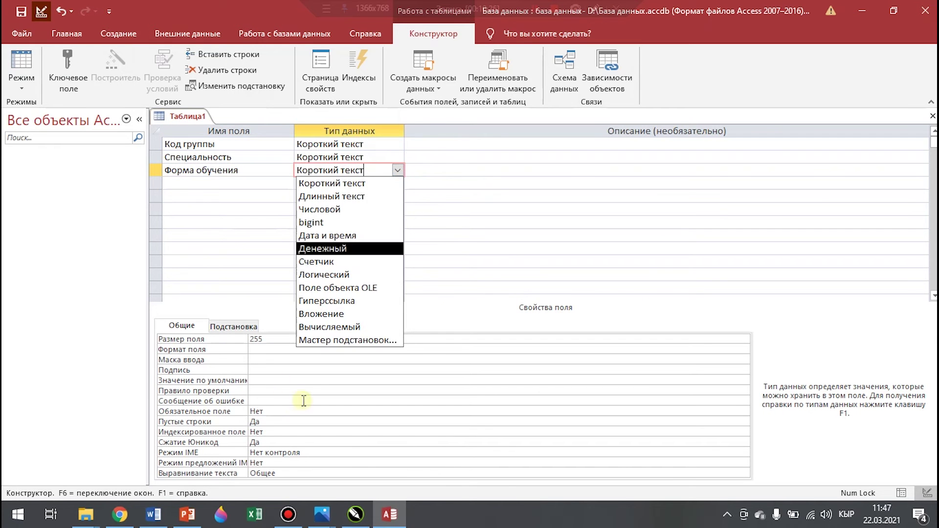
# Make Форма обучения a lookup of очная and заочная, limited to that list
pyautogui.click(336, 341)
pyautogui.click(416, 191)
pyautogui.click(591, 315)
pyautogui.write('очная')
pyautogui.press('Down')
pyautogui.write('заочная')
pyautogui.click(602, 316)
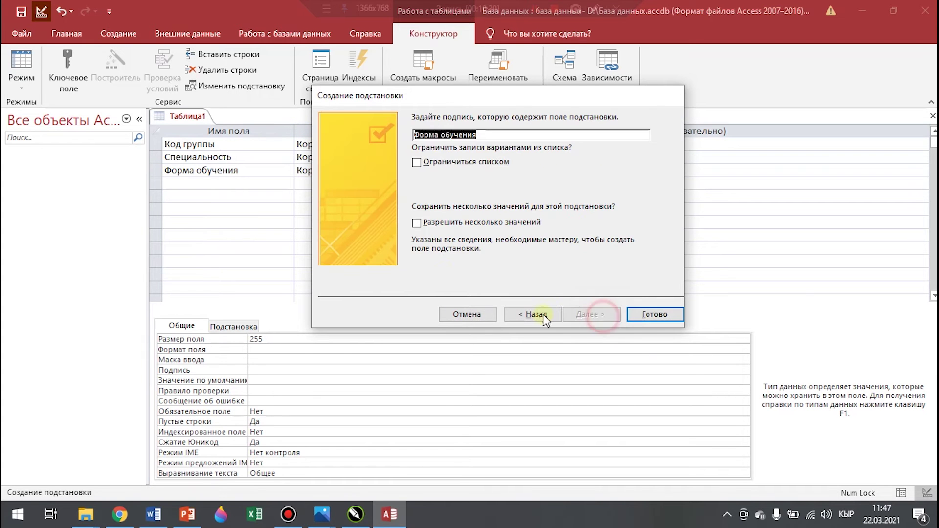
pyautogui.click(430, 163)
pyautogui.click(652, 314)
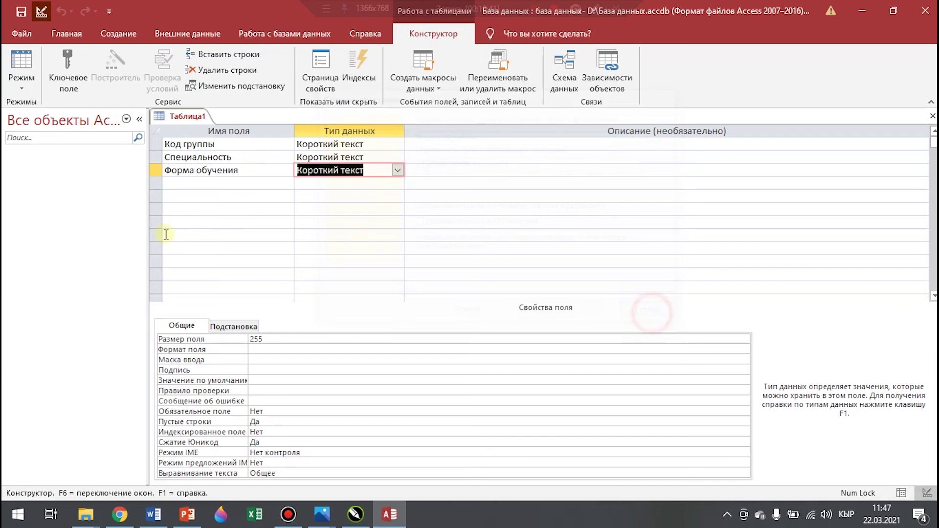
pyautogui.click(208, 183)
# Add a Год поступления field of type Дата и время with the short date format
pyautogui.write('Год поступления')
pyautogui.click(370, 188)
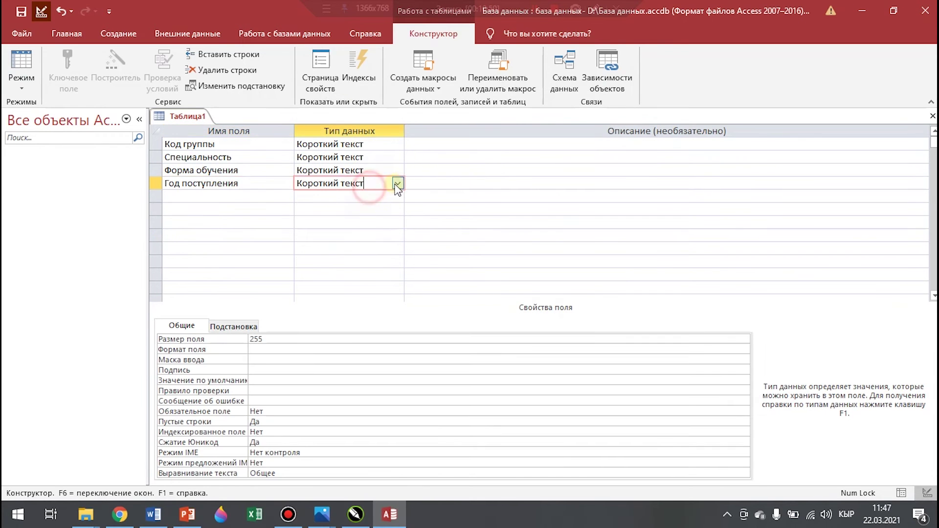
pyautogui.click(397, 185)
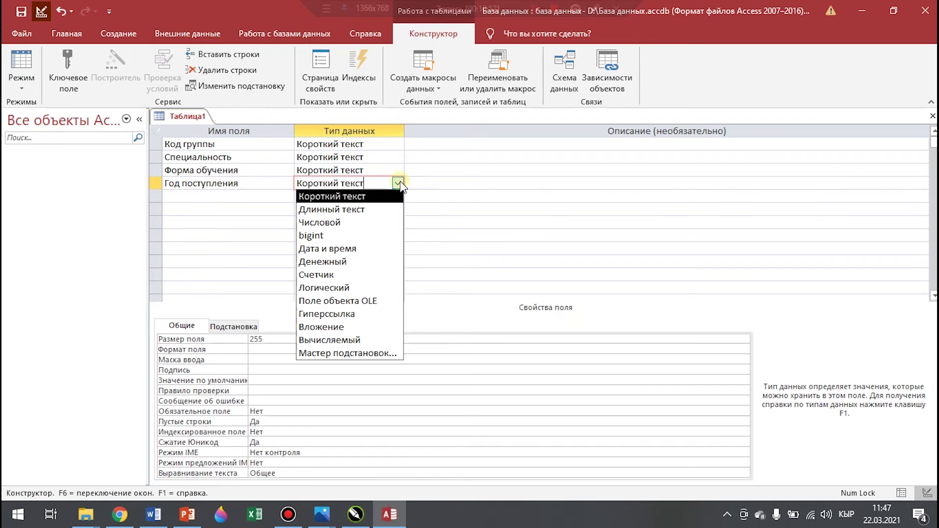
pyautogui.click(359, 250)
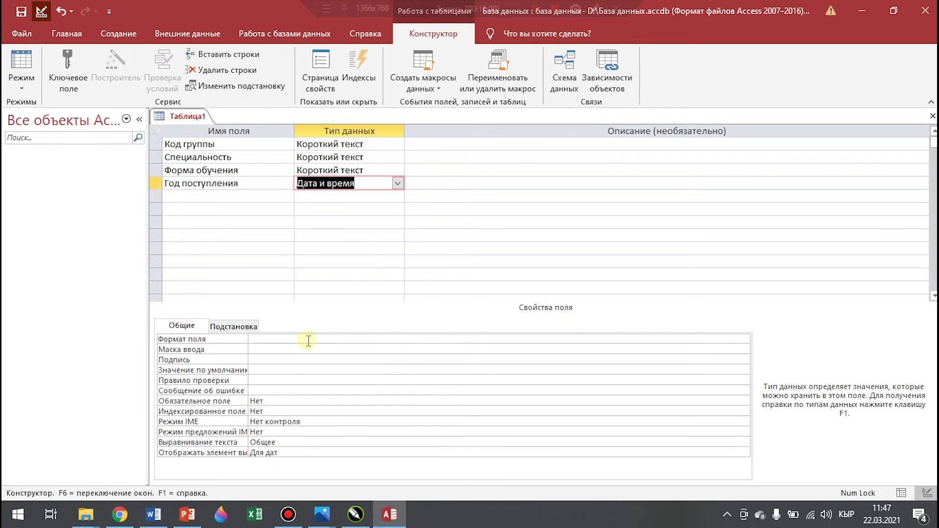
pyautogui.click(333, 339)
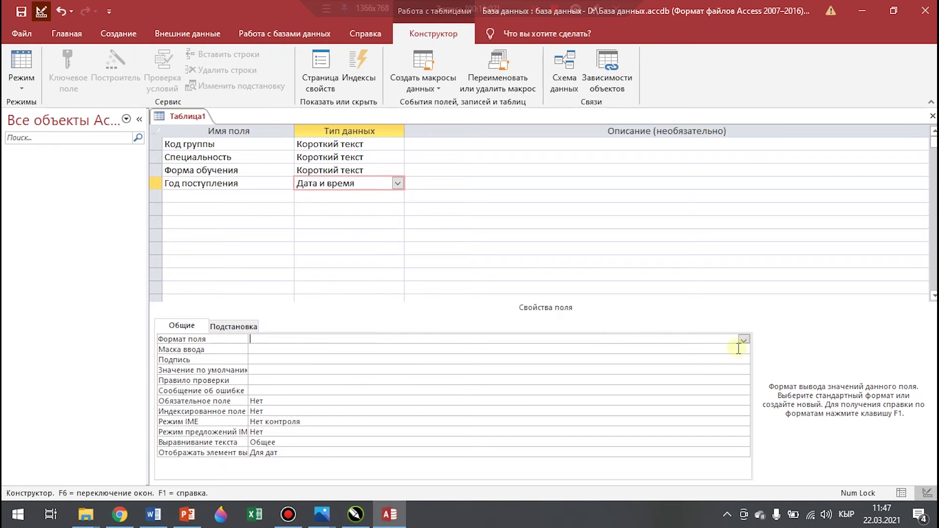
pyautogui.click(744, 339)
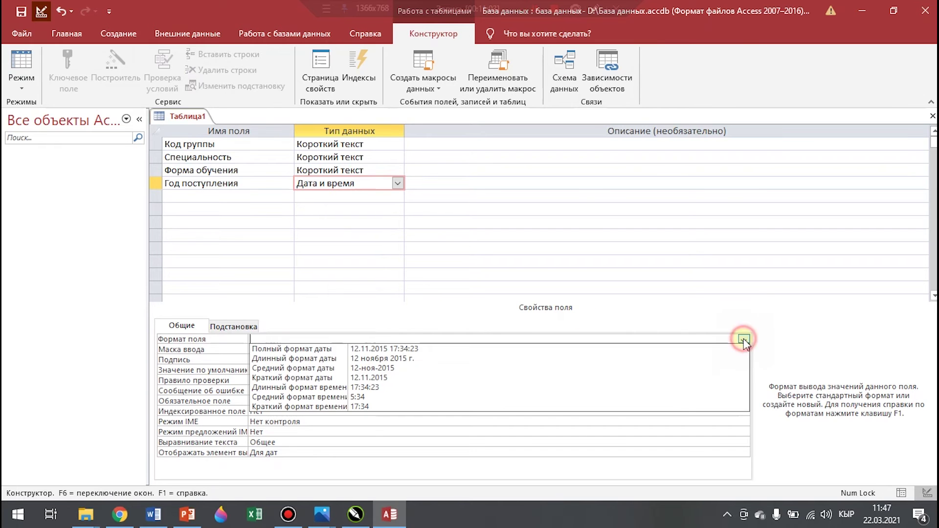
pyautogui.click(399, 379)
pyautogui.click(230, 144)
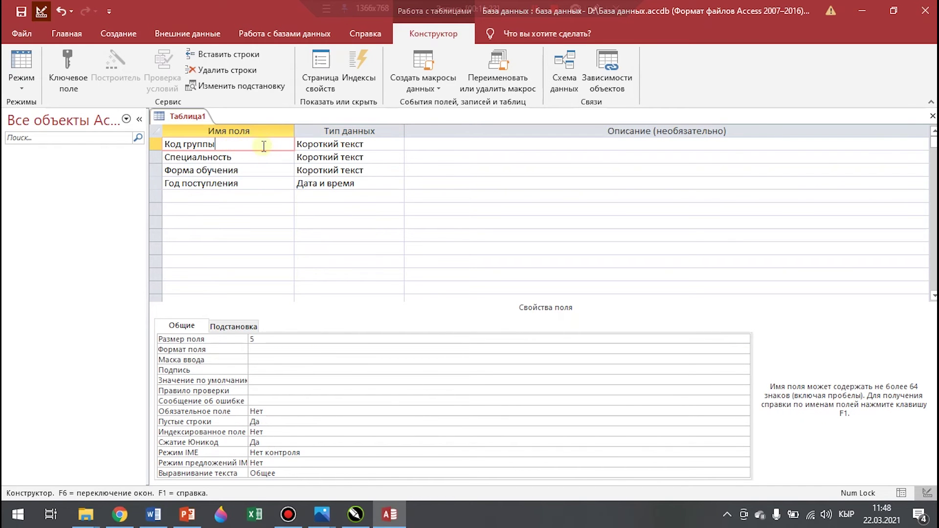
# Make Код группы the primary key and save the table as 'Учебные группы'
pyautogui.click(164, 146)
pyautogui.click(67, 78)
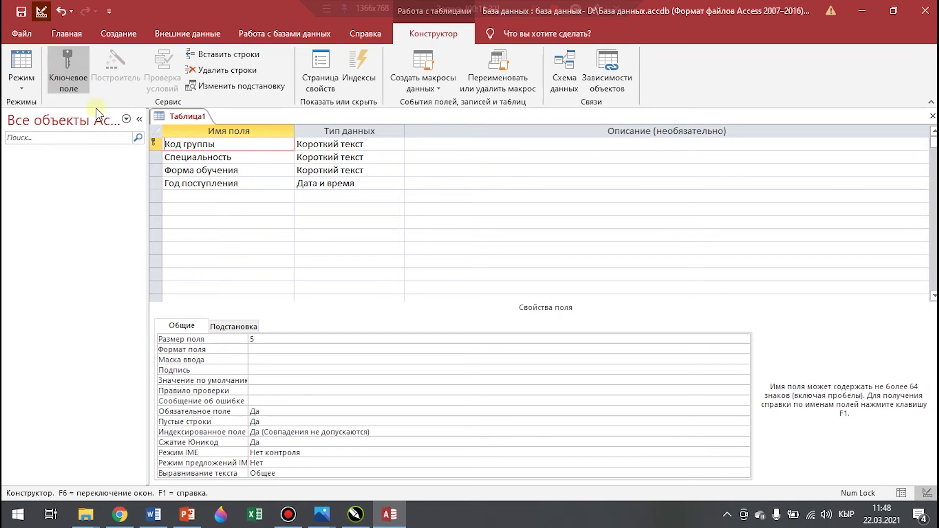
pyautogui.rightClick(191, 118)
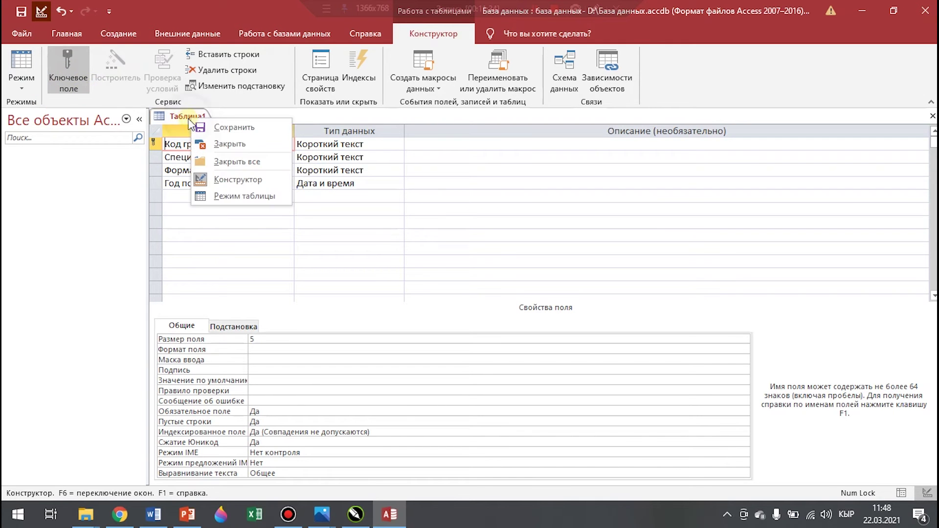
pyautogui.click(243, 127)
pyautogui.press('BackSpace')
pyautogui.write('Учебные группы')
pyautogui.press('Return')
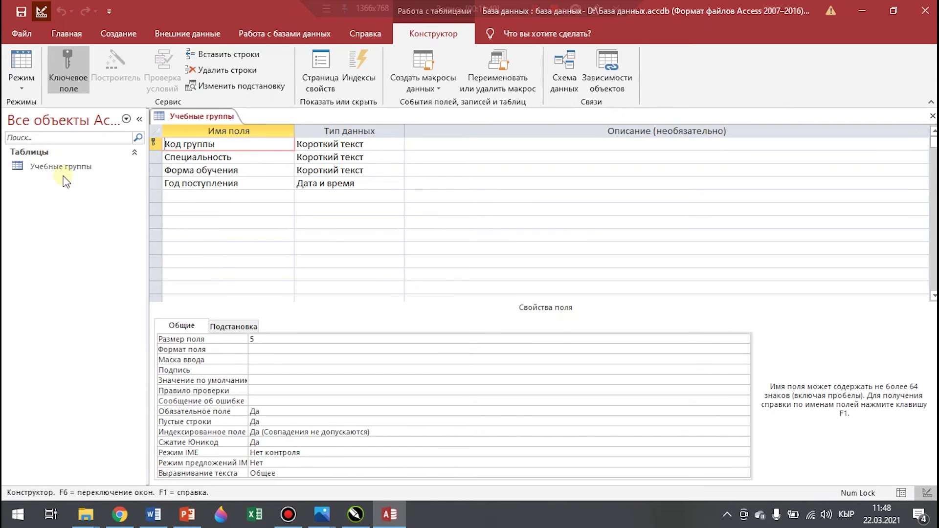
# Close the table design and select Учебные группы in the navigation pane
pyautogui.rightClick(196, 112)
pyautogui.click(238, 138)
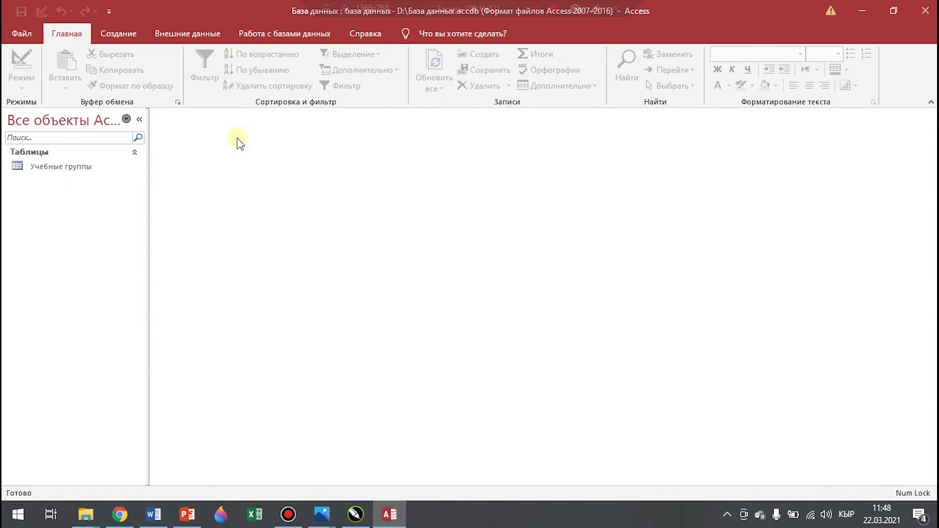
pyautogui.click(64, 168)
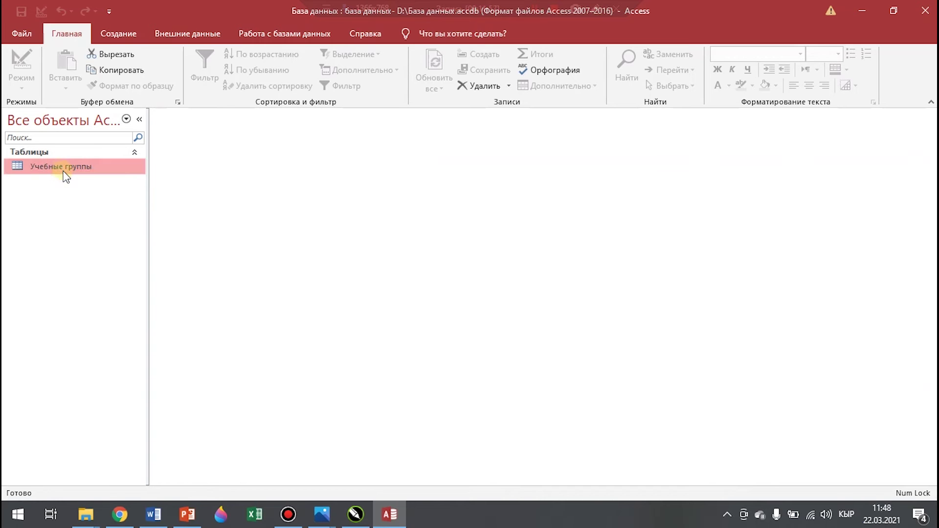
# Open the Учебные группы table and widen its Специальность column
pyautogui.doubleClick(62, 170)
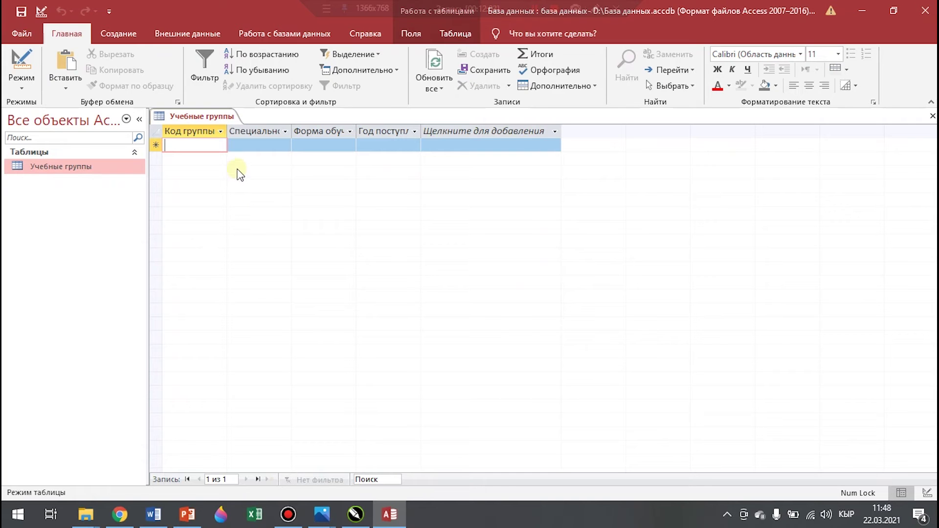
pyautogui.click(286, 131)
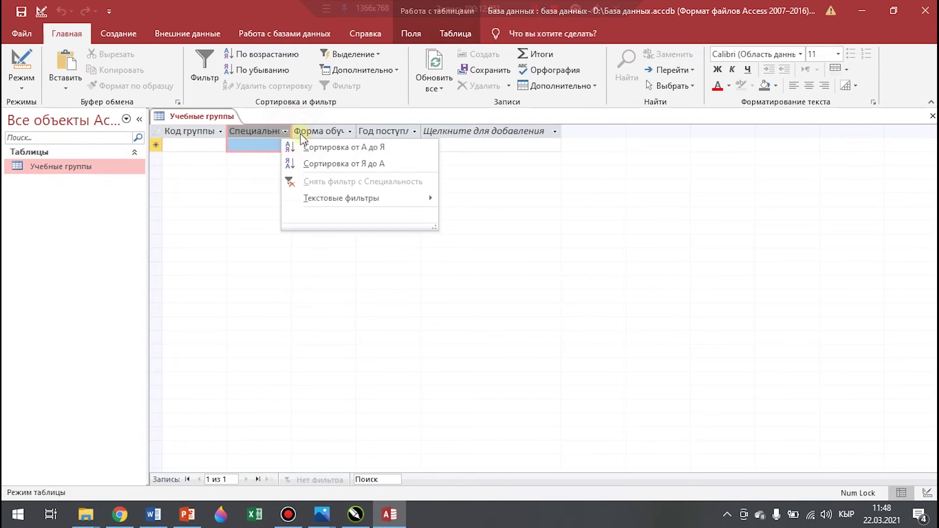
pyautogui.click(216, 210)
pyautogui.moveTo(294, 131); pyautogui.dragTo(300, 131)
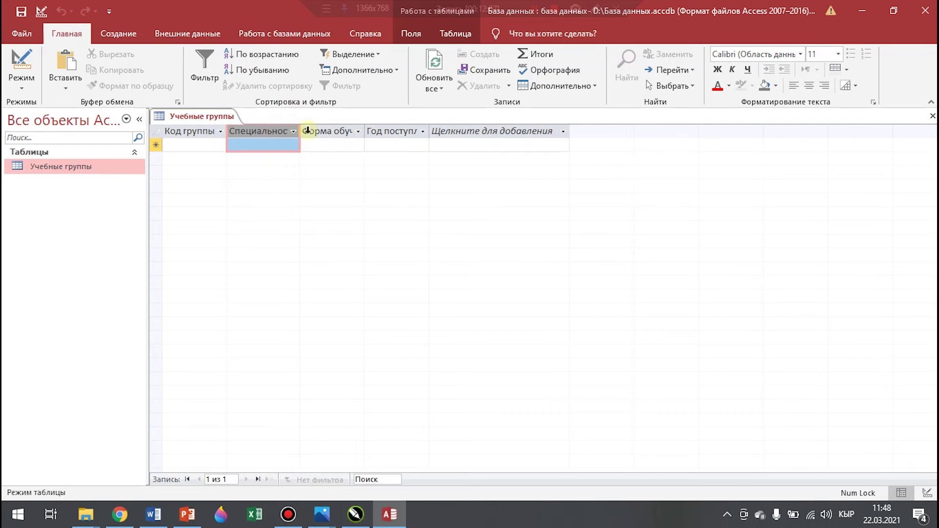
pyautogui.click(360, 131)
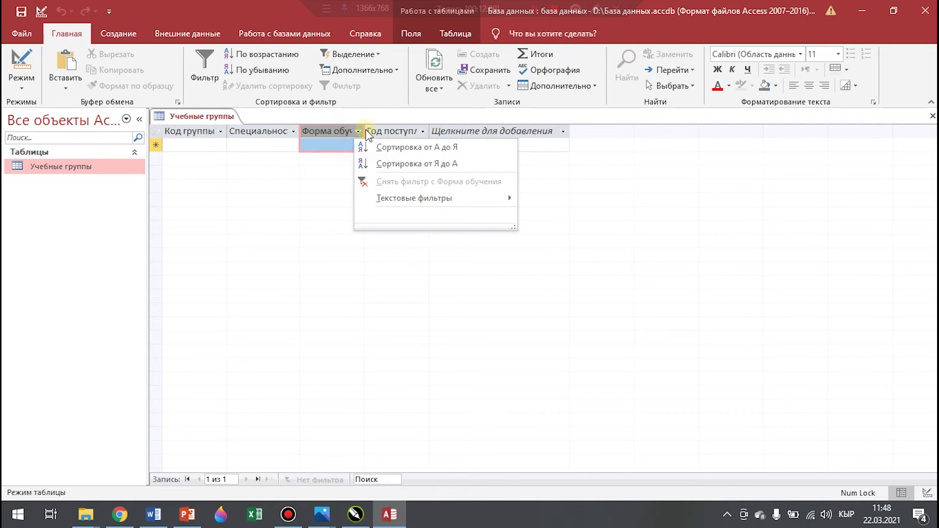
pyautogui.click(330, 167)
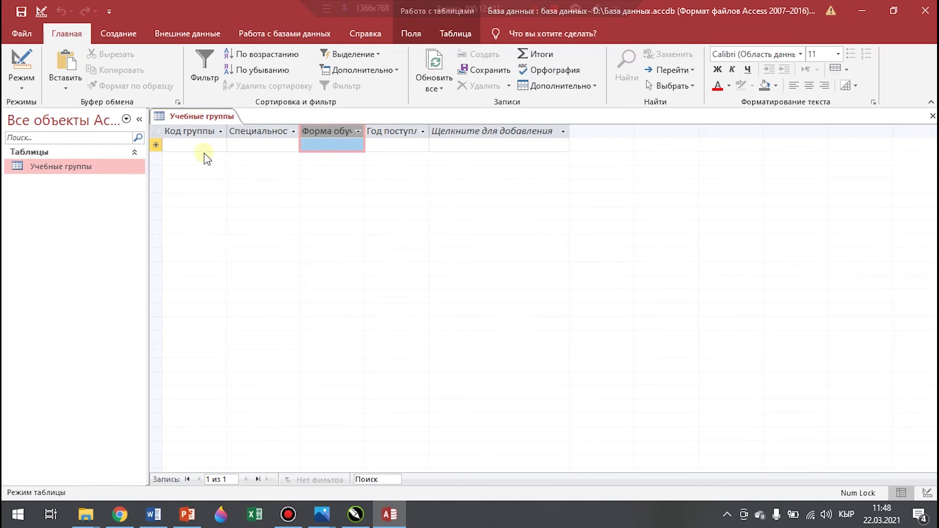
# Enter group МЭ-1 with study form очная and start date 01.09.2018
pyautogui.click(193, 145)
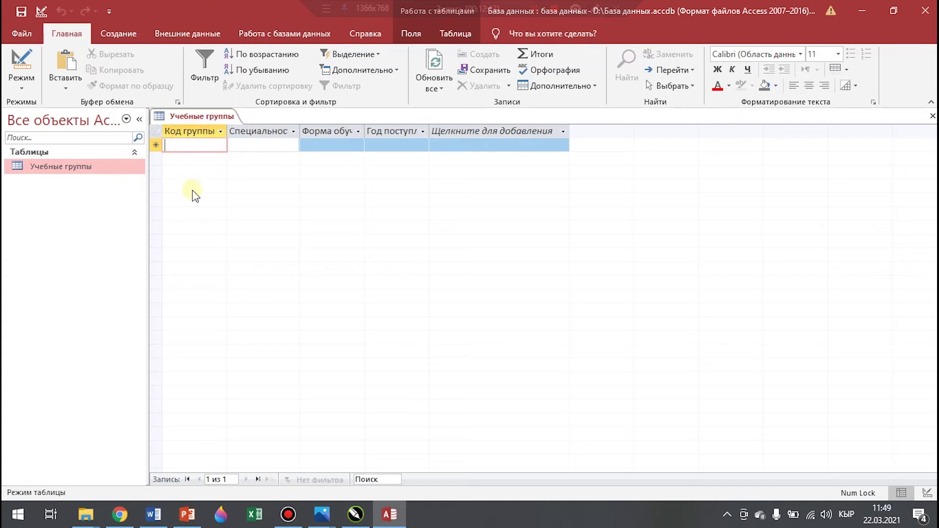
pyautogui.write('МЭ-1')
pyautogui.press('Down')
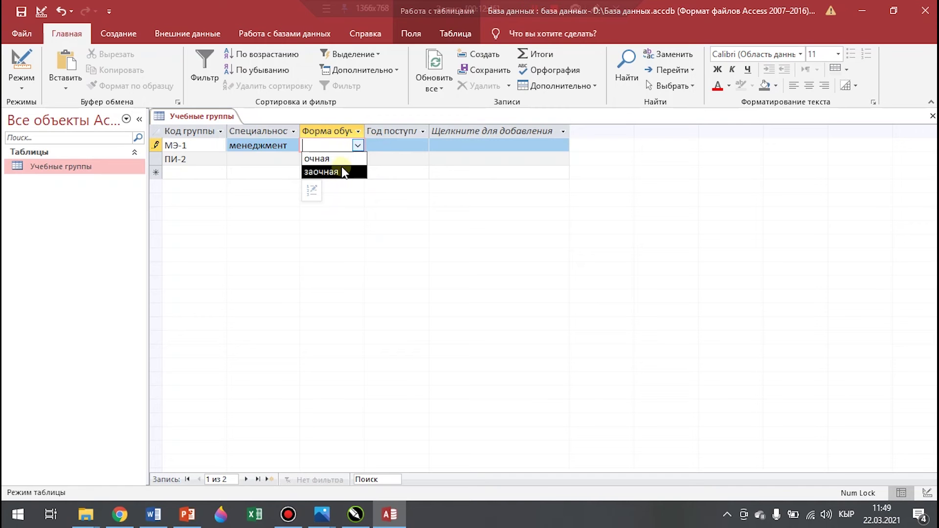
pyautogui.click(342, 160)
pyautogui.click(394, 145)
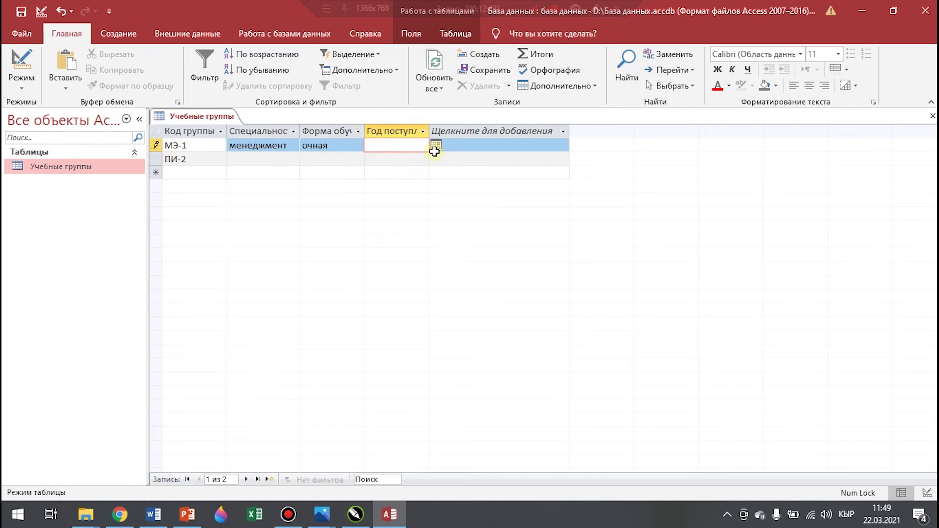
pyautogui.write('01.09.2')
pyautogui.write('0018')
pyautogui.press('BackSpace')
pyautogui.press('BackSpace')
pyautogui.press('BackSpace')
pyautogui.write('19')
pyautogui.press('BackSpace')
pyautogui.write('8')
# Give ПИ-2 a speciality, study form заочная and start date 01.09.2019
pyautogui.click(262, 162)
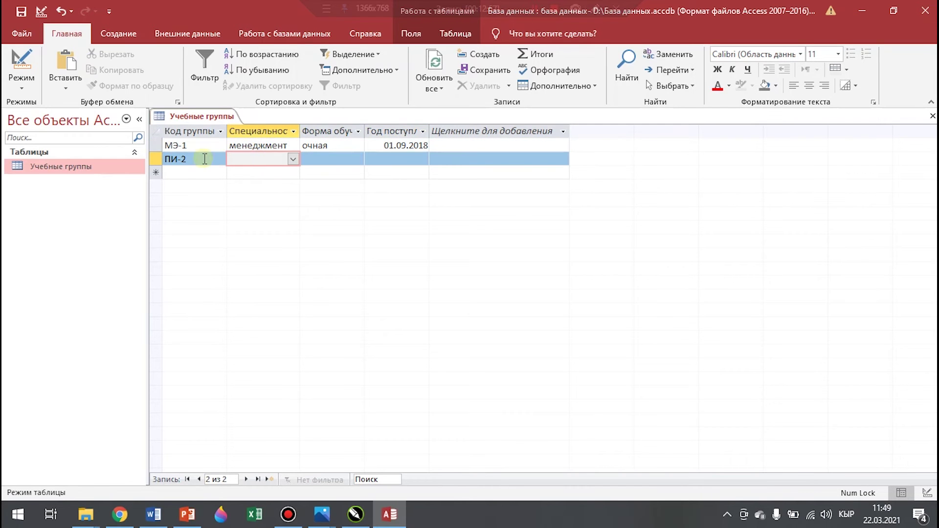
pyautogui.click(293, 159)
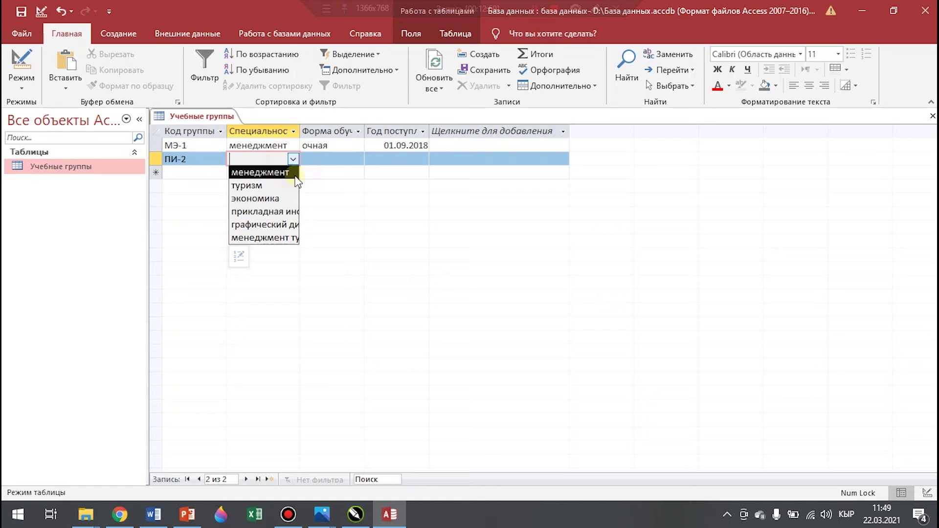
pyautogui.click(279, 212)
pyautogui.click(339, 159)
pyautogui.click(358, 159)
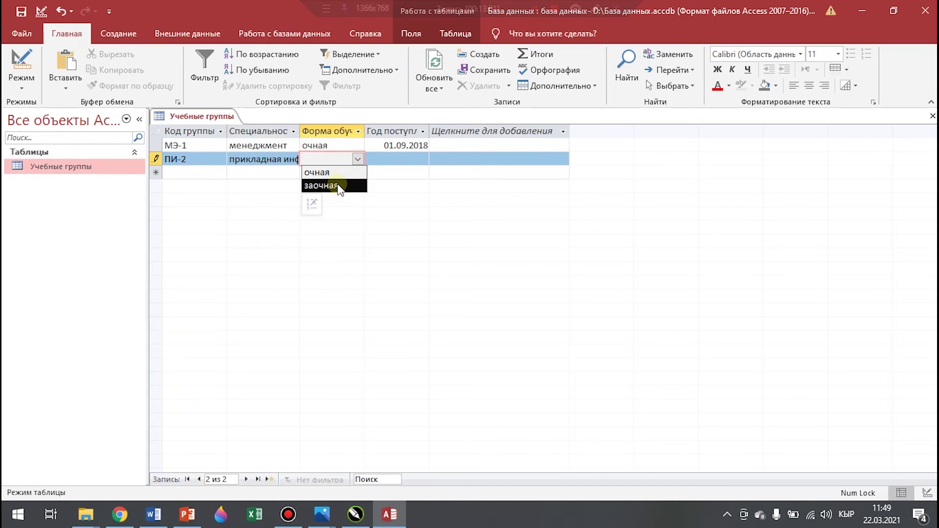
pyautogui.click(337, 184)
pyautogui.click(404, 158)
pyautogui.write('01.09.2019')
pyautogui.press('Return')
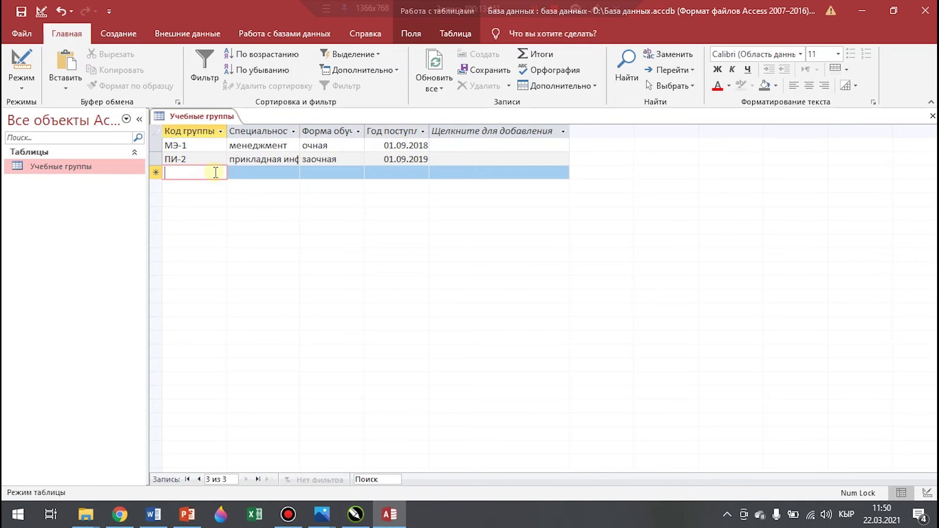
# Add group МТ-1 with a speciality, study form очная and date 01.09.2017
pyautogui.write('МТ-1')
pyautogui.click(293, 172)
pyautogui.click(270, 251)
pyautogui.click(358, 172)
pyautogui.click(338, 187)
pyautogui.click(402, 173)
pyautogui.write('01.09.2017')
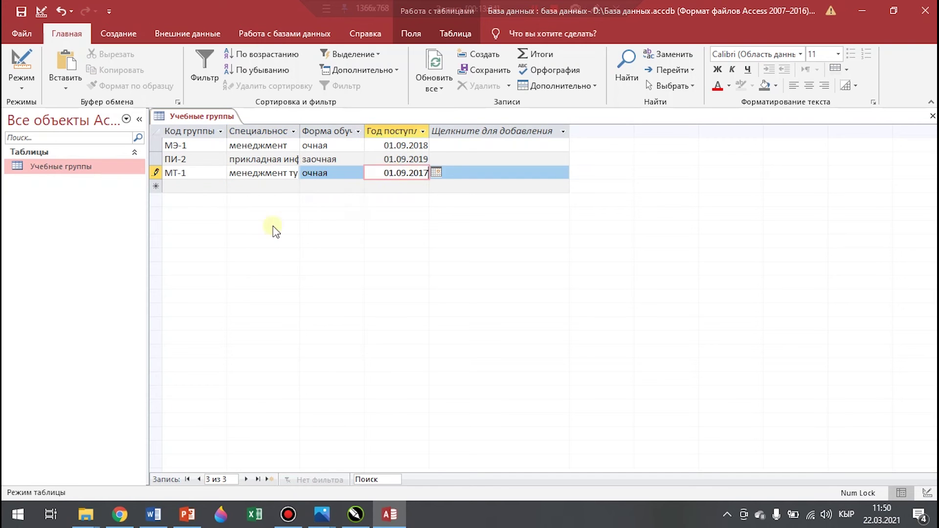
# Add group Т-1 with speciality туризм, study form очная and date 01.09.2018
pyautogui.click(206, 185)
pyautogui.click(182, 190)
pyautogui.write('Т-1')
pyautogui.click(293, 186)
pyautogui.click(262, 256)
pyautogui.click(357, 186)
pyautogui.click(337, 201)
pyautogui.click(418, 189)
pyautogui.write('01.09.2018')
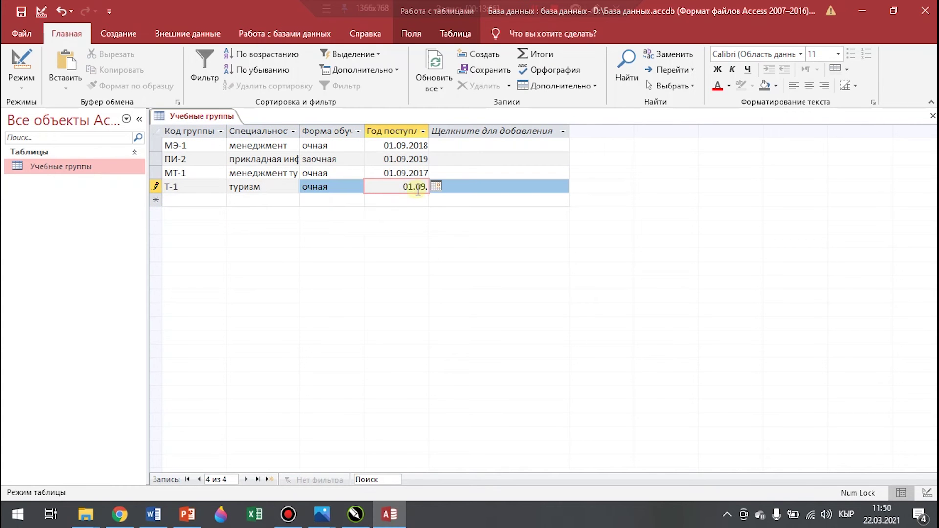
# Add group МИ-2 with speciality менеджмент, study form очная and date 01.09.2018
pyautogui.click(213, 200)
pyautogui.write('МИ-2')
pyautogui.click(292, 200)
pyautogui.click(260, 214)
pyautogui.click(358, 200)
pyautogui.click(333, 214)
pyautogui.write('01.09.2018')
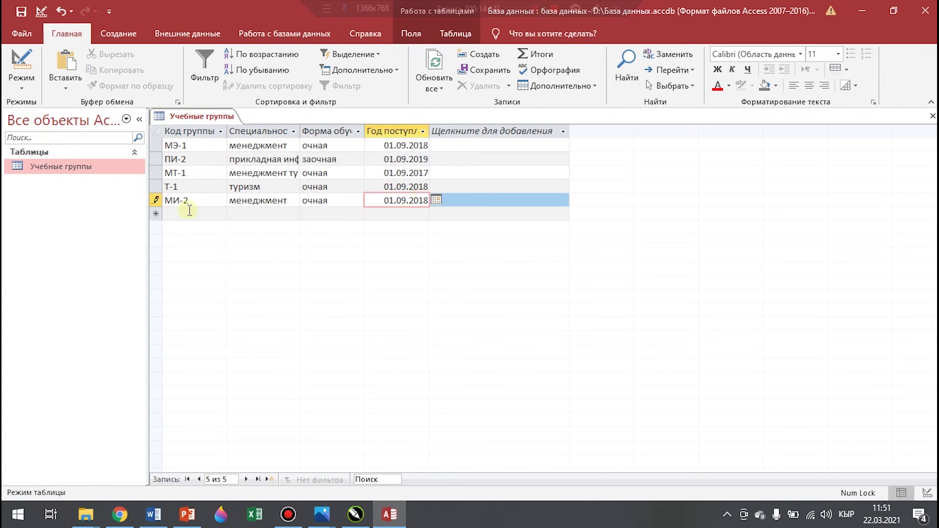
# Add group ИП-2 with speciality менеджмент, study form заочная and date 01.09.2019
pyautogui.click(206, 214)
pyautogui.write('ИП-2')
pyautogui.click(293, 214)
pyautogui.click(264, 228)
pyautogui.click(357, 214)
pyautogui.click(333, 241)
pyautogui.click(398, 215)
pyautogui.write('01.09.2019')
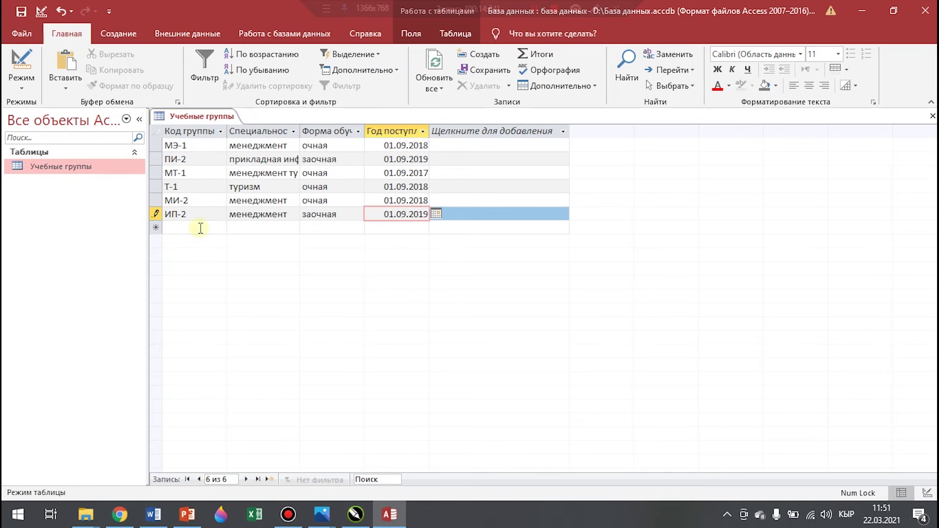
# Add group ГД-1 with start date 01.09.2020
pyautogui.click(200, 227)
pyautogui.write('ГД-1')
pyautogui.click(293, 228)
pyautogui.click(381, 229)
pyautogui.write('01.09.2020')
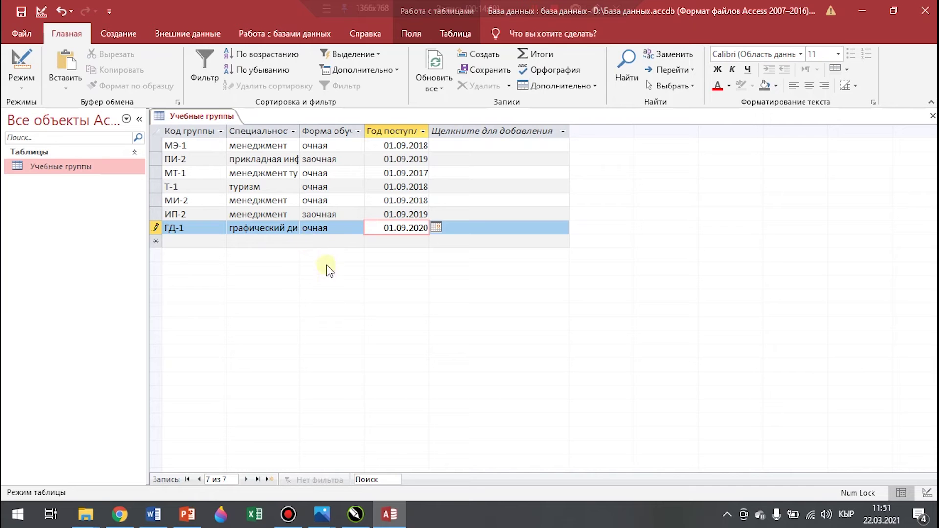
# Save the Учебные группы records and close the table
pyautogui.click(331, 288)
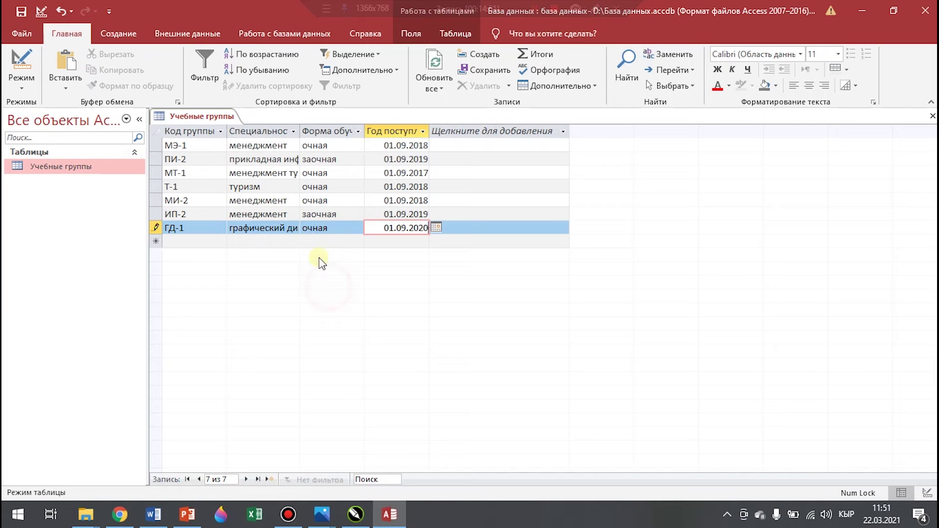
pyautogui.rightClick(209, 117)
pyautogui.click(268, 124)
pyautogui.rightClick(201, 116)
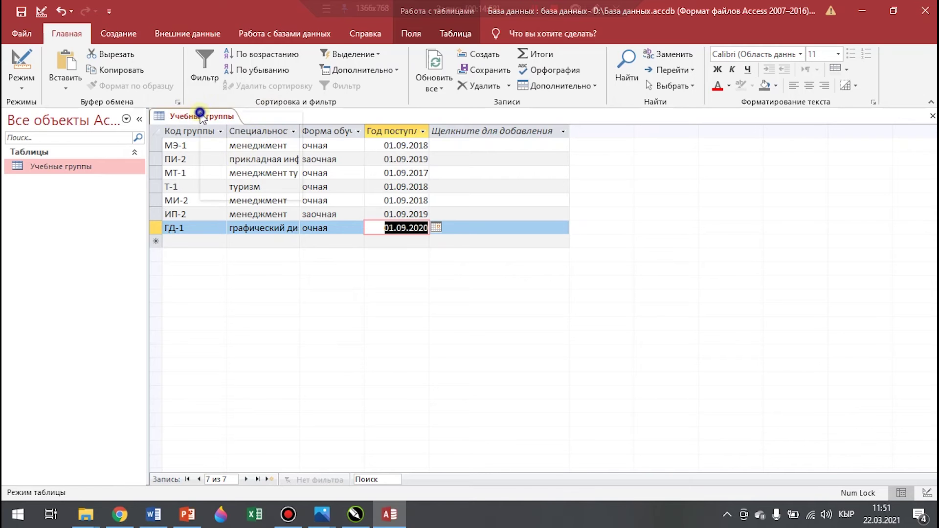
pyautogui.click(254, 139)
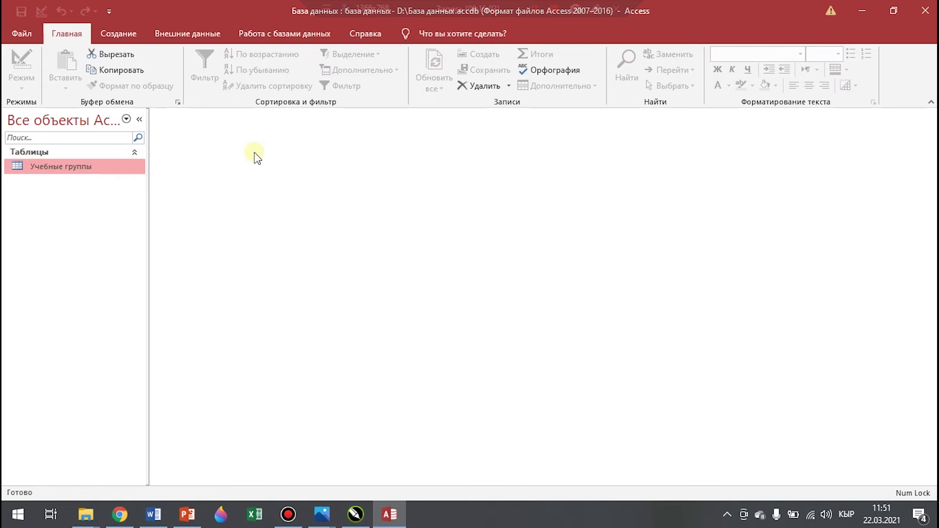
# Create a new table in design view with a № field of type Счетчик
pyautogui.click(125, 32)
pyautogui.click(138, 69)
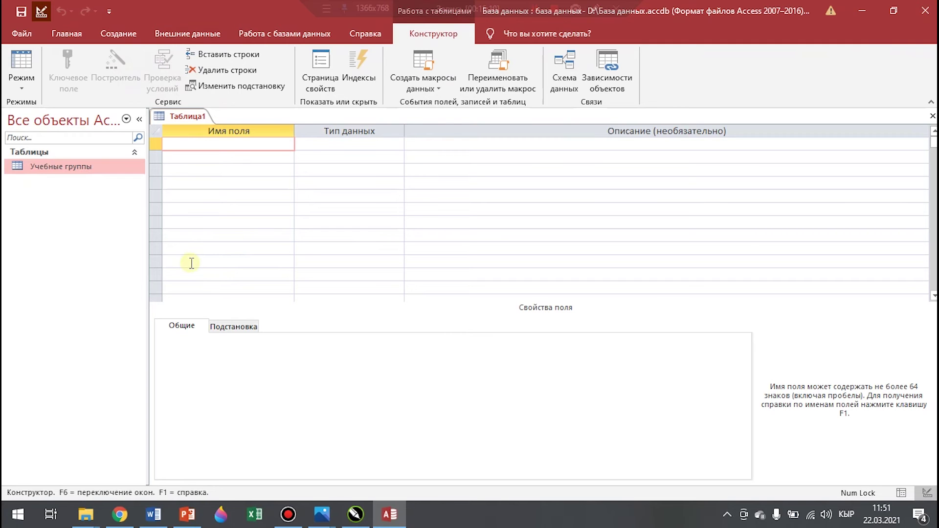
pyautogui.write('№')
pyautogui.click(384, 143)
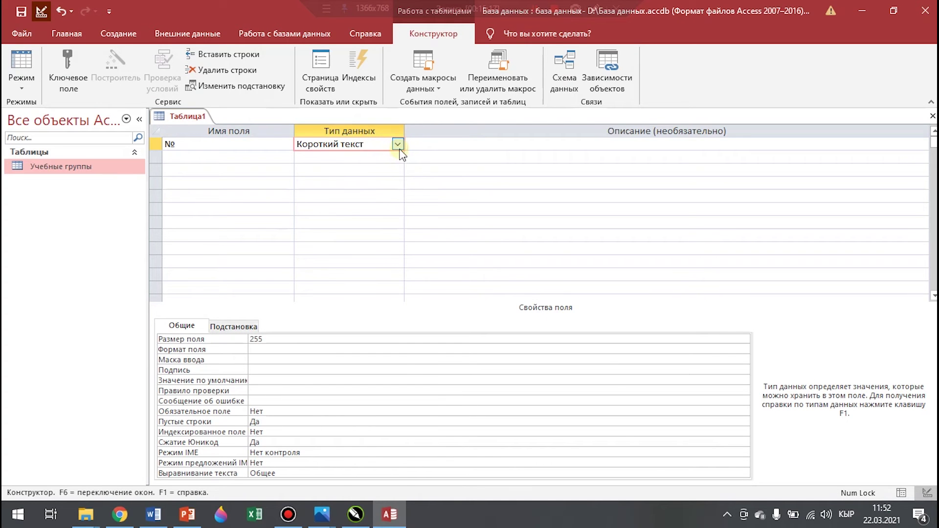
pyautogui.click(398, 146)
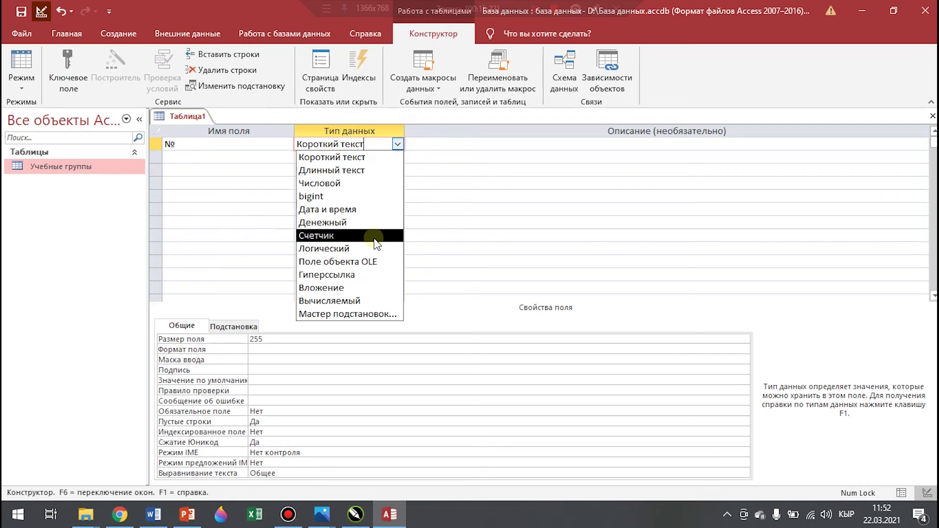
pyautogui.click(375, 237)
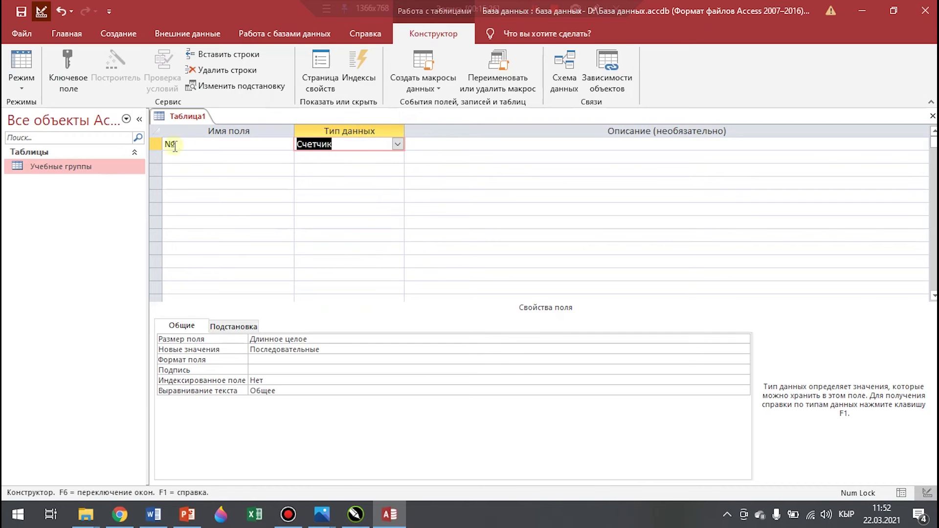
# Add a Группа field and launch Мастер подстановок as its data type
pyautogui.click(190, 157)
pyautogui.write('Группа')
pyautogui.click(383, 157)
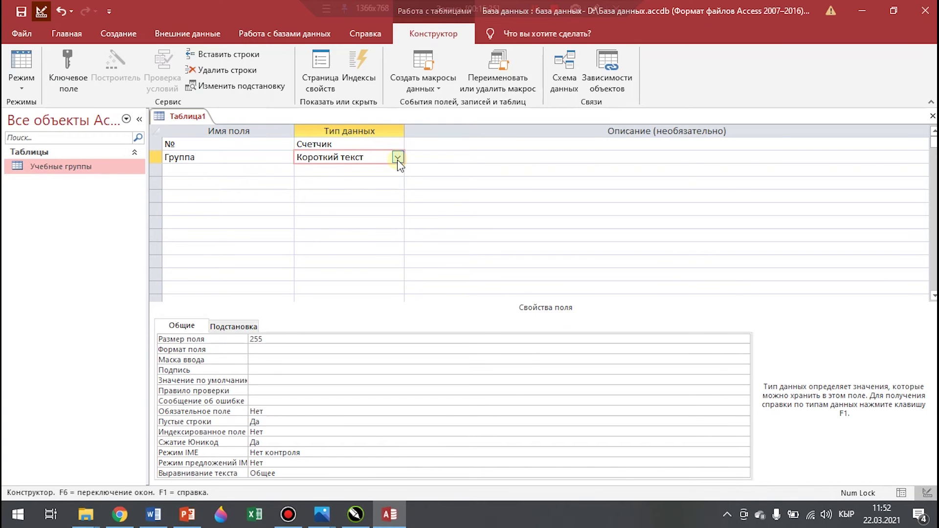
pyautogui.click(397, 158)
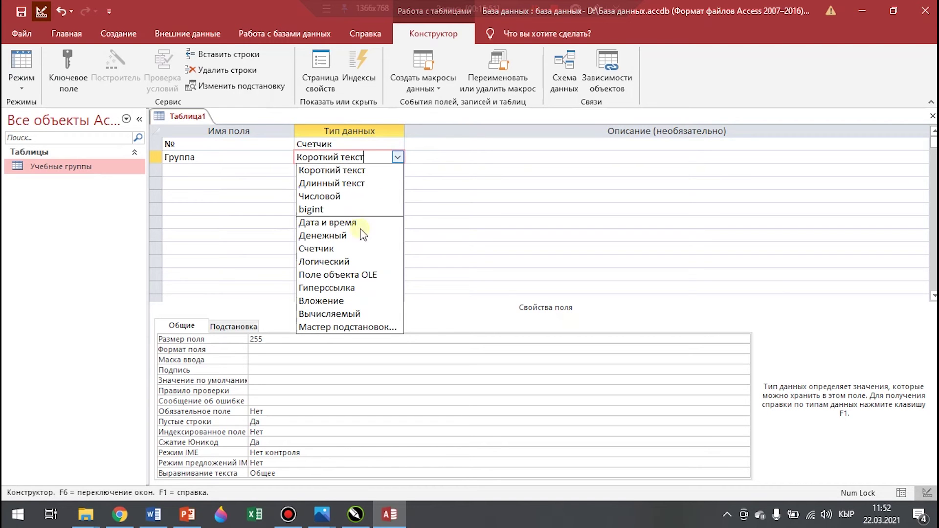
pyautogui.click(380, 335)
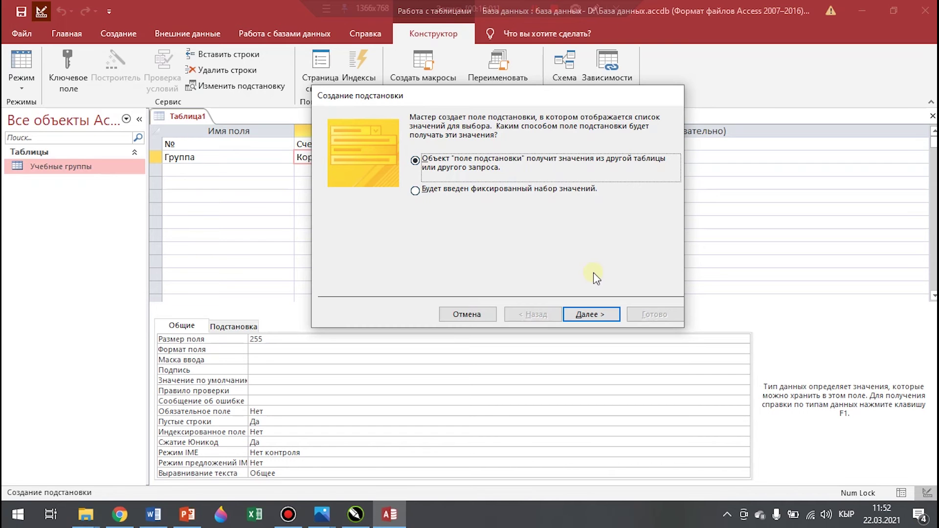
# Have Группа look up Код группы from Учебные группы, sorted ascending, and finish the wizard
pyautogui.click(591, 315)
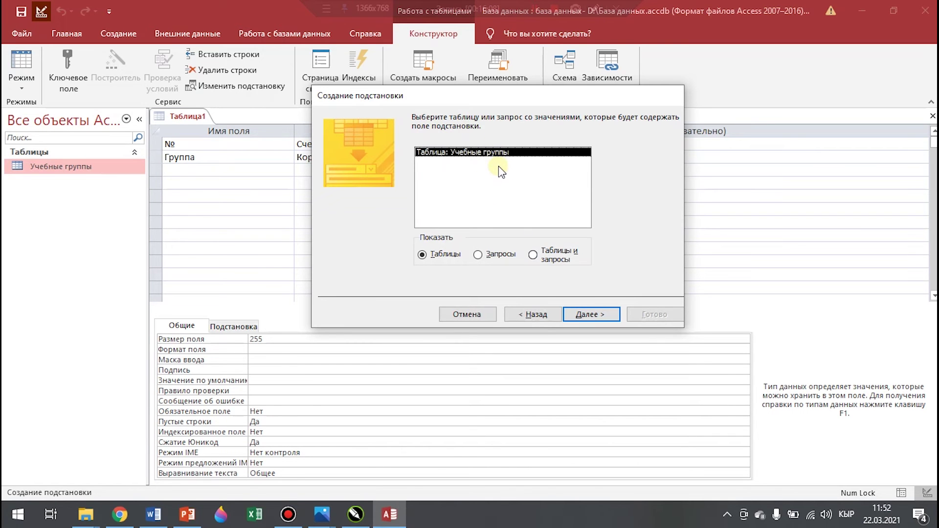
pyautogui.click(598, 316)
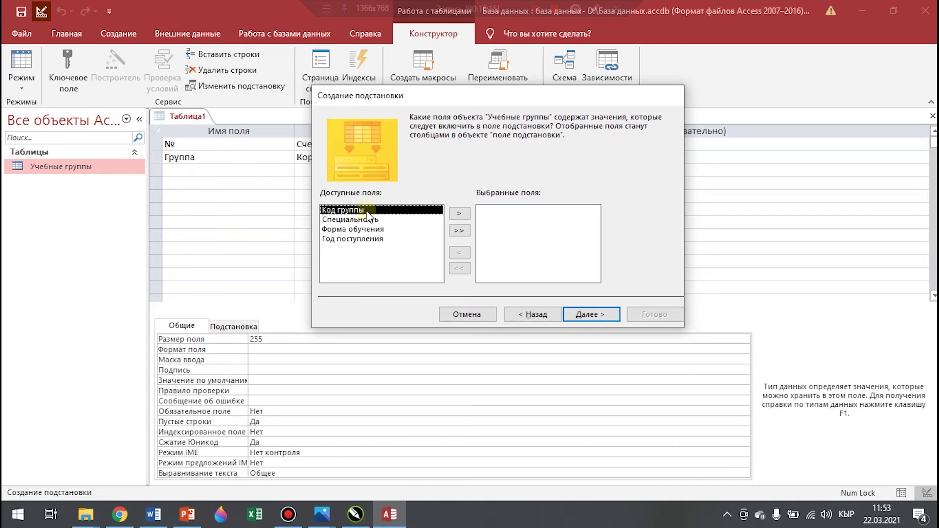
pyautogui.click(459, 214)
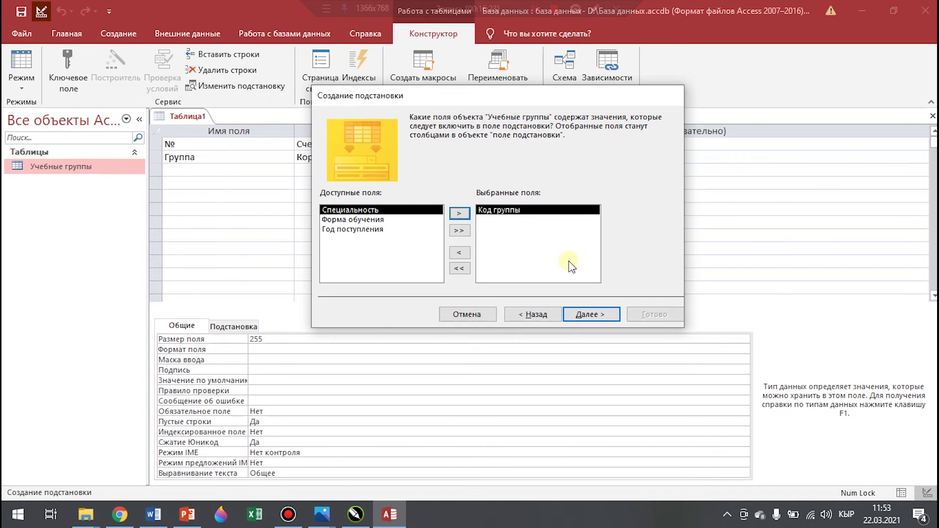
pyautogui.click(591, 314)
pyautogui.click(458, 172)
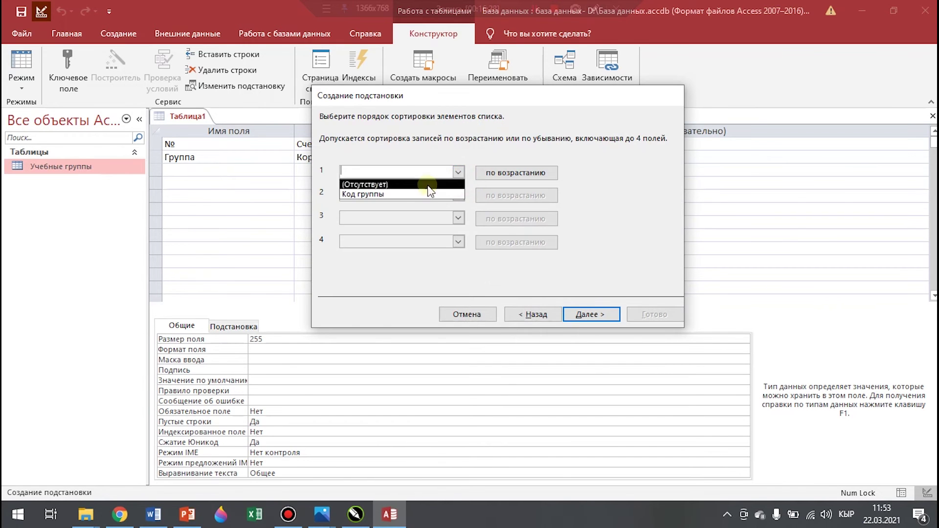
pyautogui.click(402, 198)
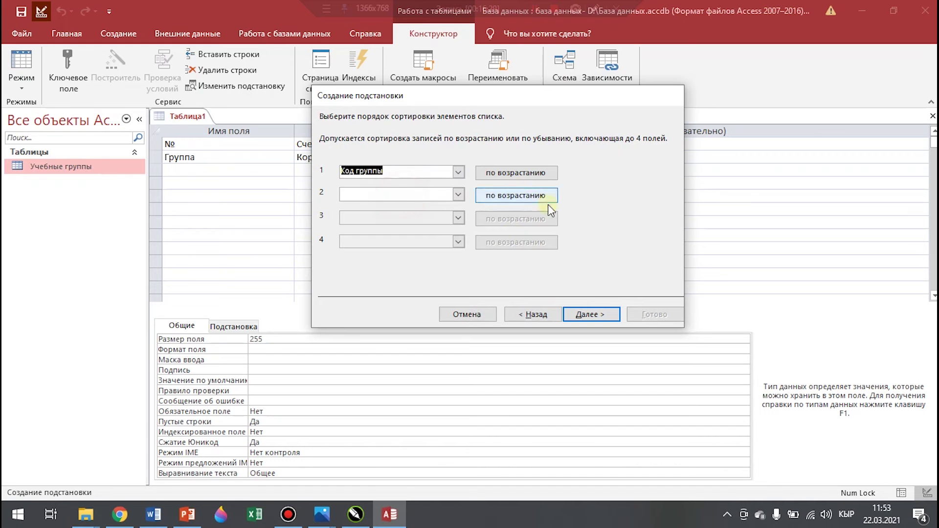
pyautogui.click(596, 317)
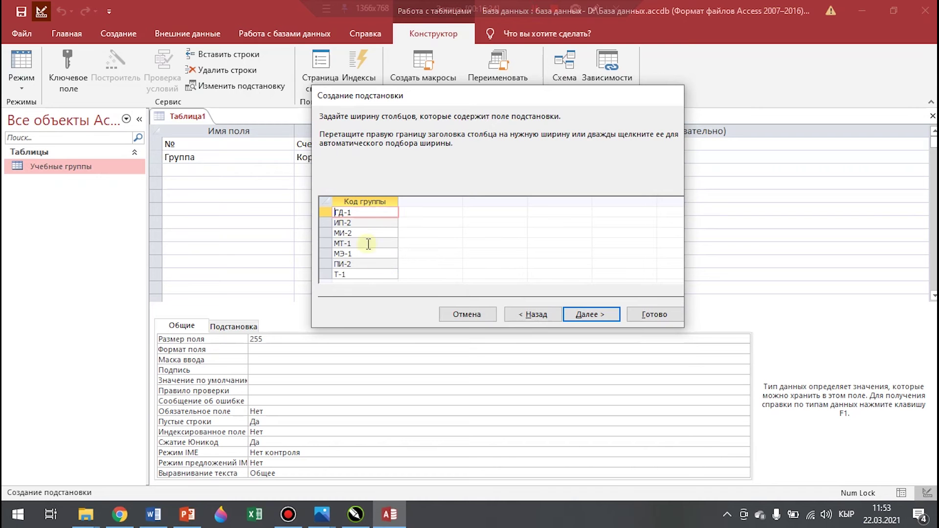
pyautogui.click(594, 314)
pyautogui.click(655, 316)
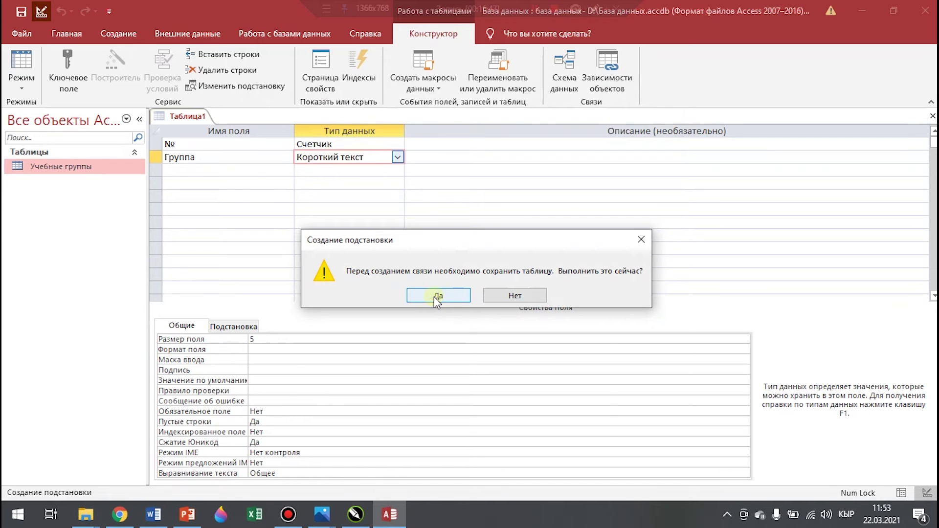
# Save the table as Студенты and accept creating a primary key
pyautogui.click(433, 296)
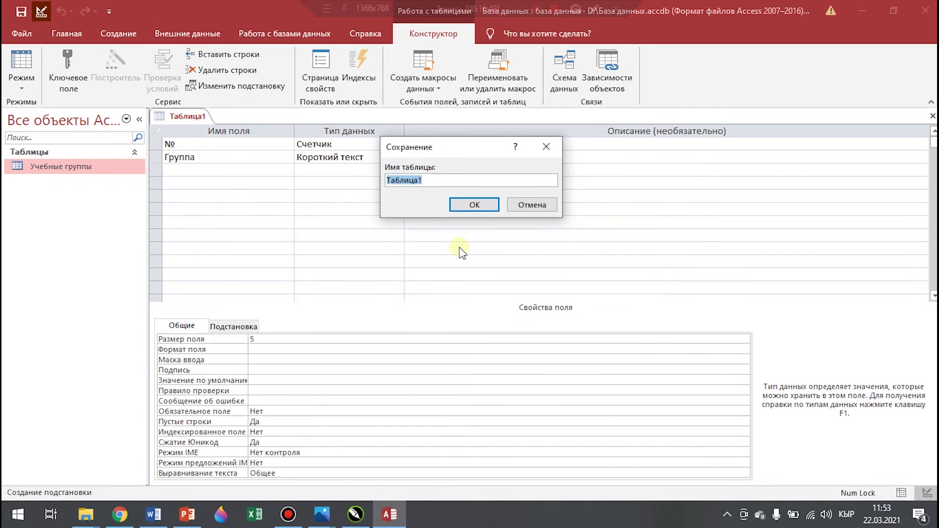
pyautogui.press('BackSpace')
pyautogui.write('Студенты')
pyautogui.press('Return')
pyautogui.click(413, 309)
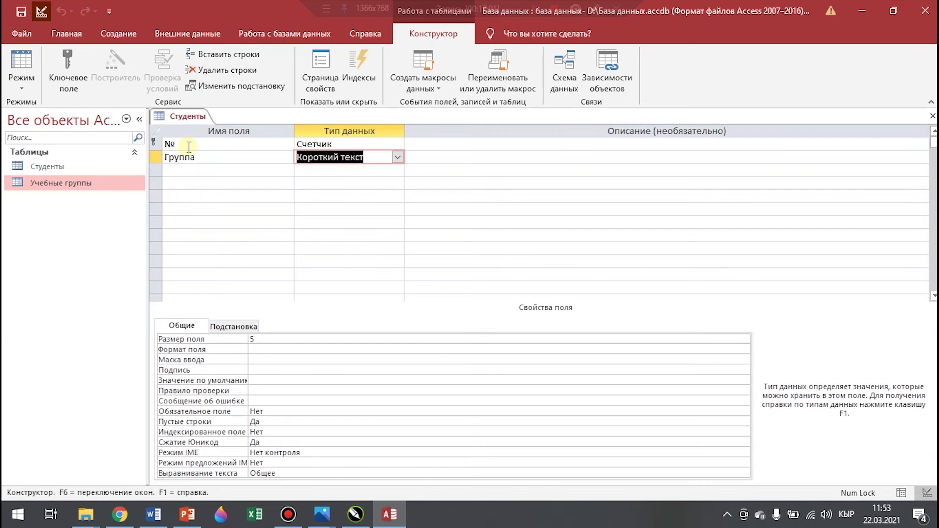
# Add Фамилия as a Короткий текст field with field size 20
pyautogui.click(176, 172)
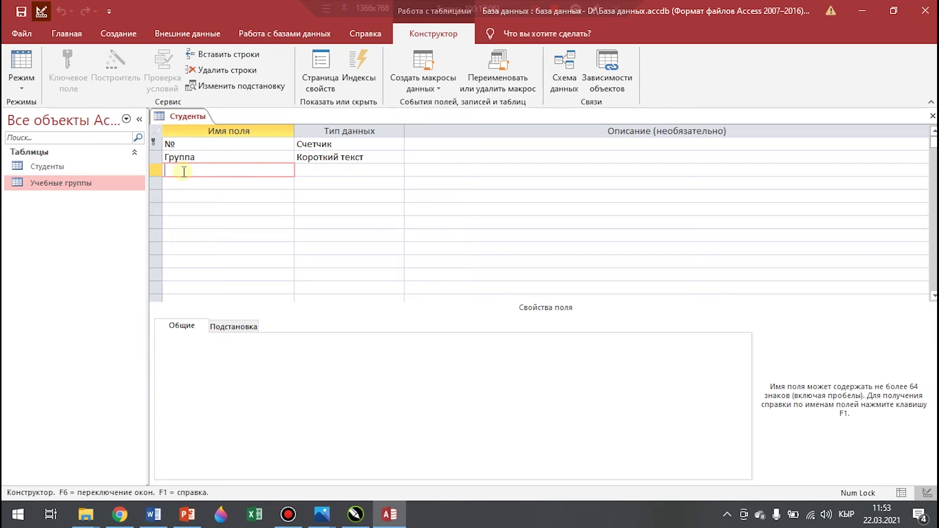
pyautogui.write('Фамилия')
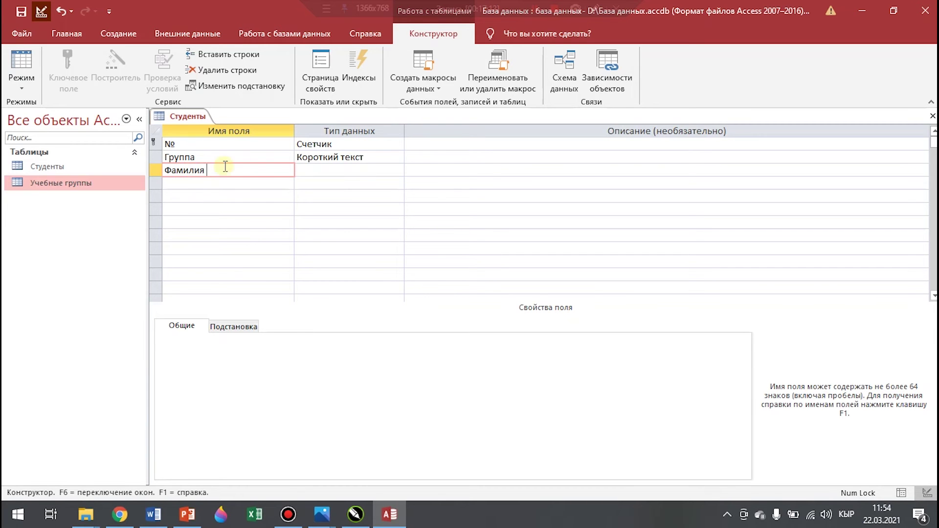
pyautogui.click(399, 171)
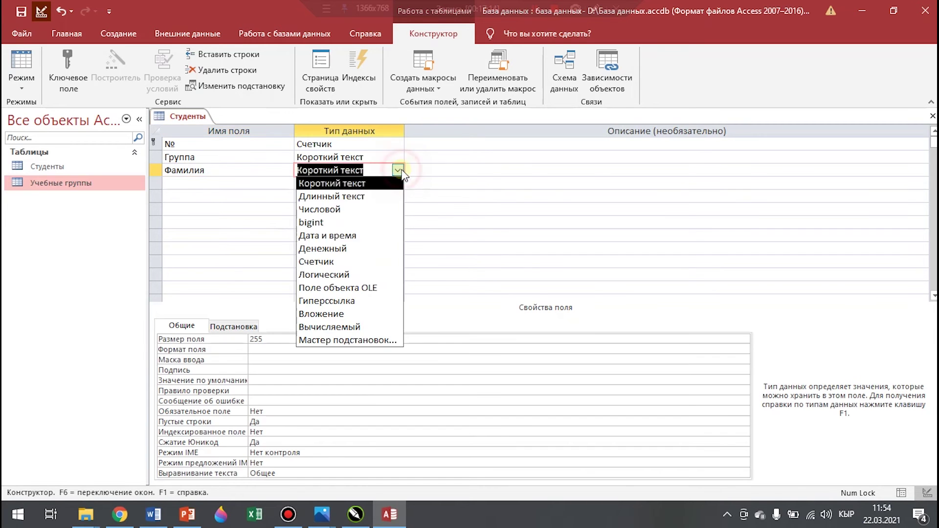
pyautogui.click(373, 184)
pyautogui.click(278, 339)
pyautogui.click(231, 341)
pyautogui.write('20')
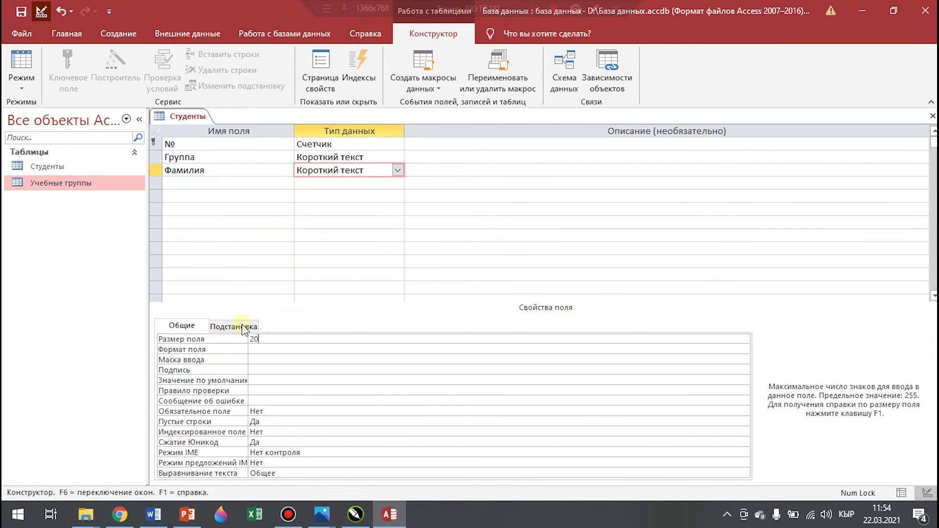
# Add Имя as a Короткий текст field with field size 15
pyautogui.click(201, 184)
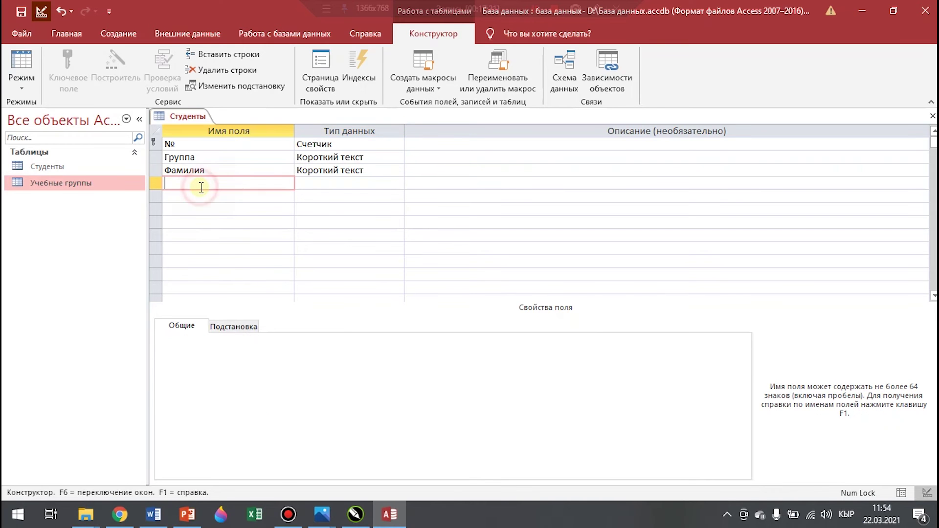
pyautogui.click(390, 180)
pyautogui.click(397, 184)
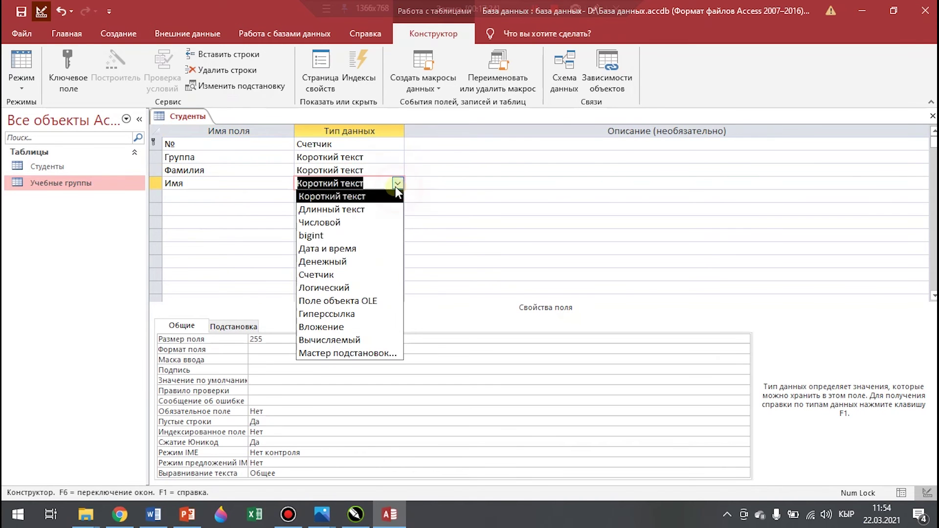
pyautogui.click(318, 196)
pyautogui.click(284, 338)
pyautogui.moveTo(251, 340); pyautogui.dragTo(244, 339)
pyautogui.write('15')
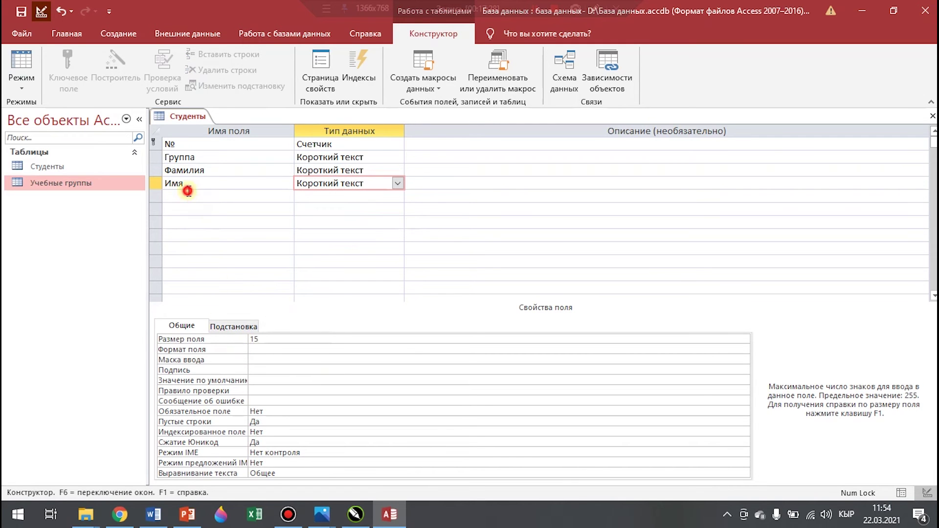
# Add Отчество as a Короткий текст field with size 20, then begin naming Пол
pyautogui.click(205, 196)
pyautogui.write('Отчество')
pyautogui.click(397, 196)
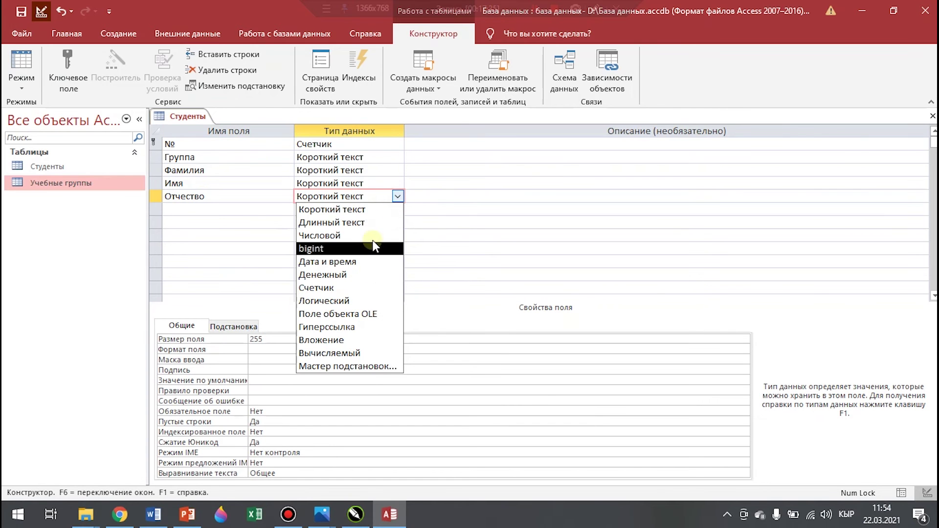
pyautogui.click(374, 210)
pyautogui.click(281, 337)
pyautogui.click(214, 342)
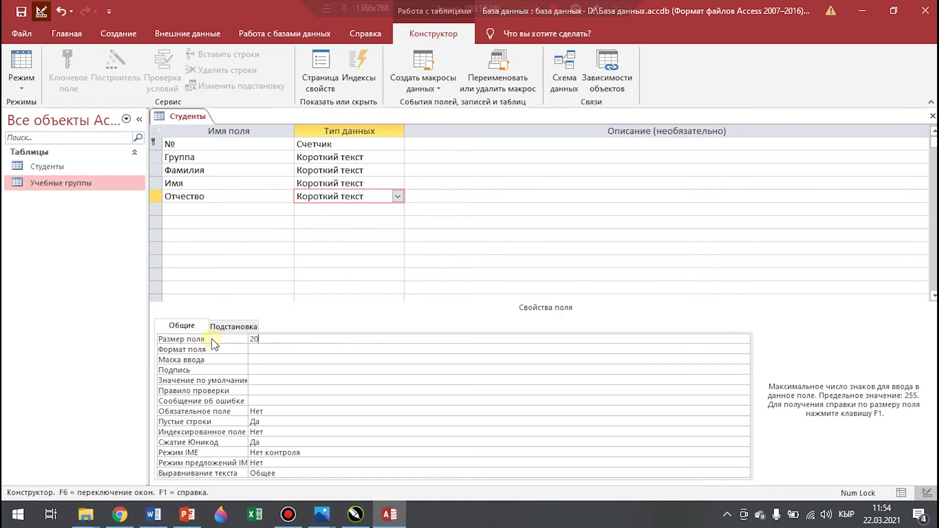
pyautogui.click(191, 209)
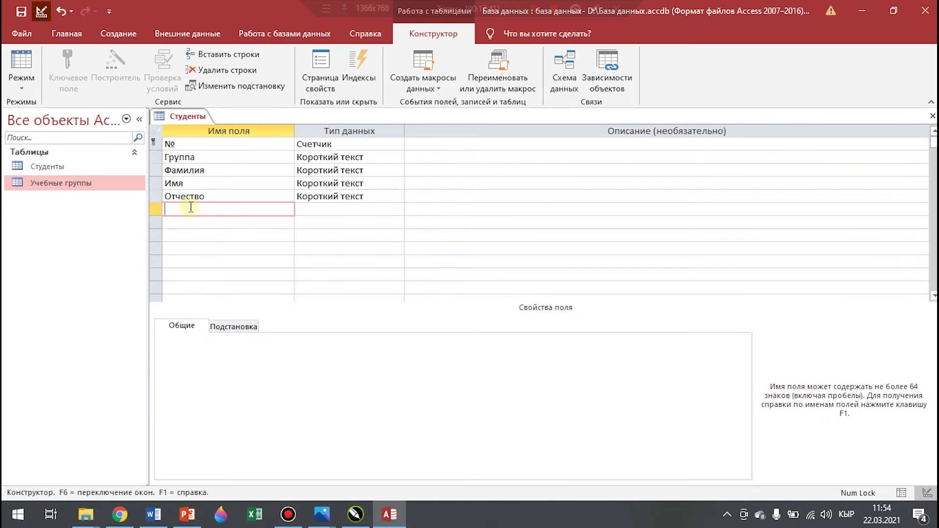
pyautogui.press('BackSpace')
pyautogui.press('BackSpace')
# Make Пол a lookup of typed values (жен), limited to that list
pyautogui.click(344, 213)
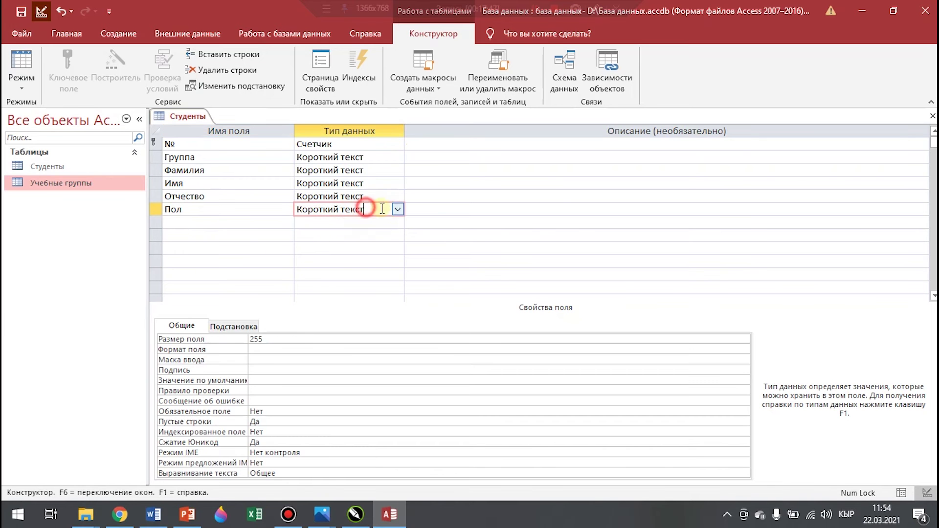
pyautogui.click(398, 210)
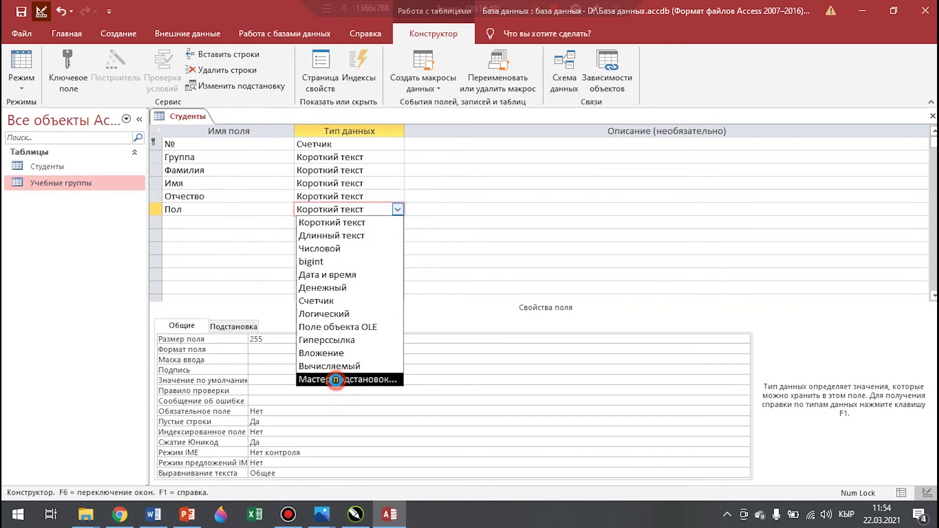
pyautogui.click(342, 380)
pyautogui.click(427, 192)
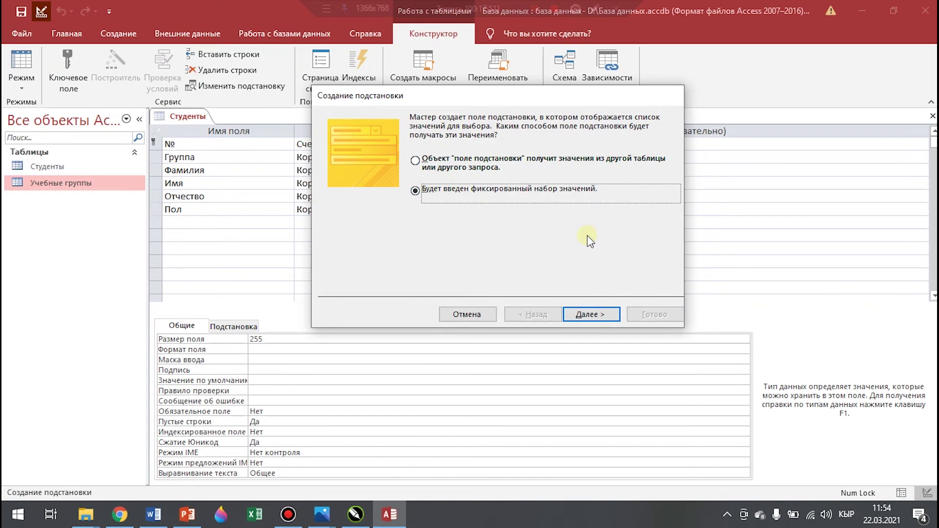
pyautogui.click(599, 314)
pyautogui.click(381, 212)
pyautogui.write('же')
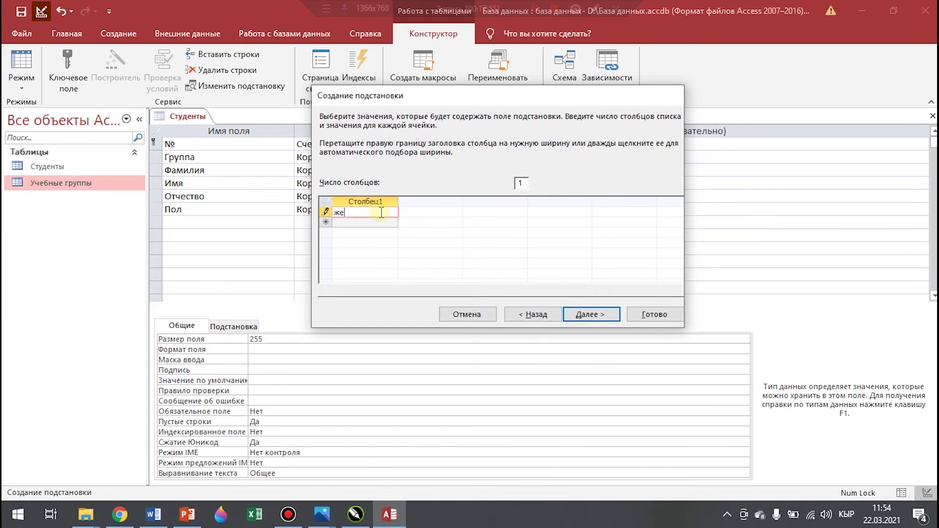
pyautogui.write('н')
pyautogui.click(592, 314)
pyautogui.click(419, 163)
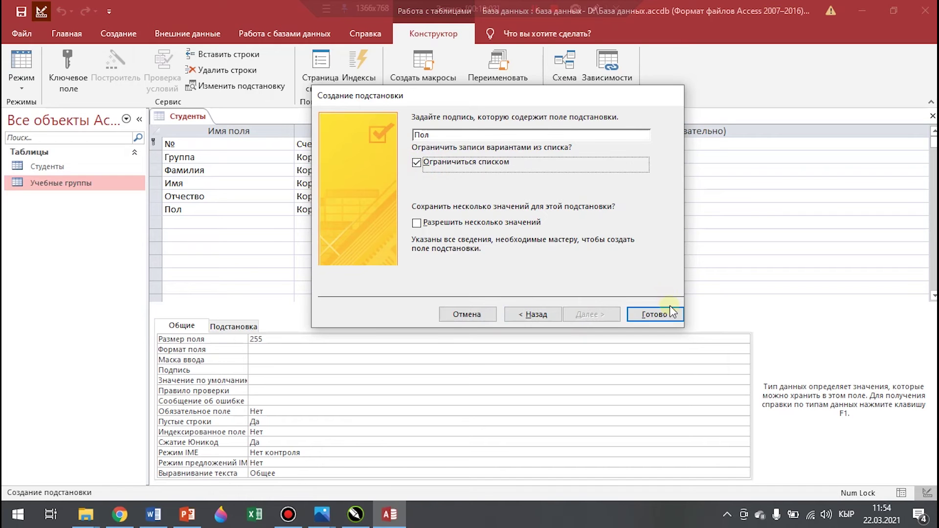
pyautogui.click(666, 311)
pyautogui.click(196, 221)
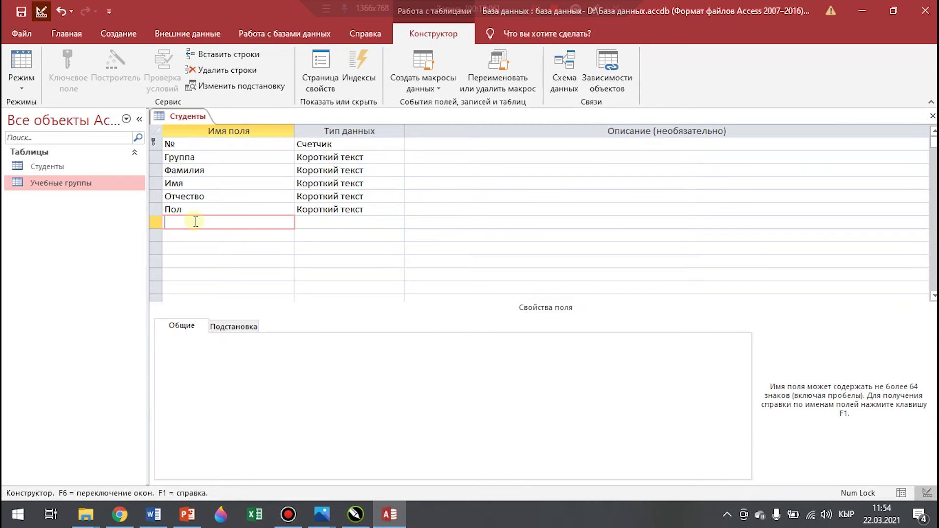
# Add Дата рождения as a Дата и время field formatted as Краткий формат даты
pyautogui.write('Дата рождения')
pyautogui.click(366, 224)
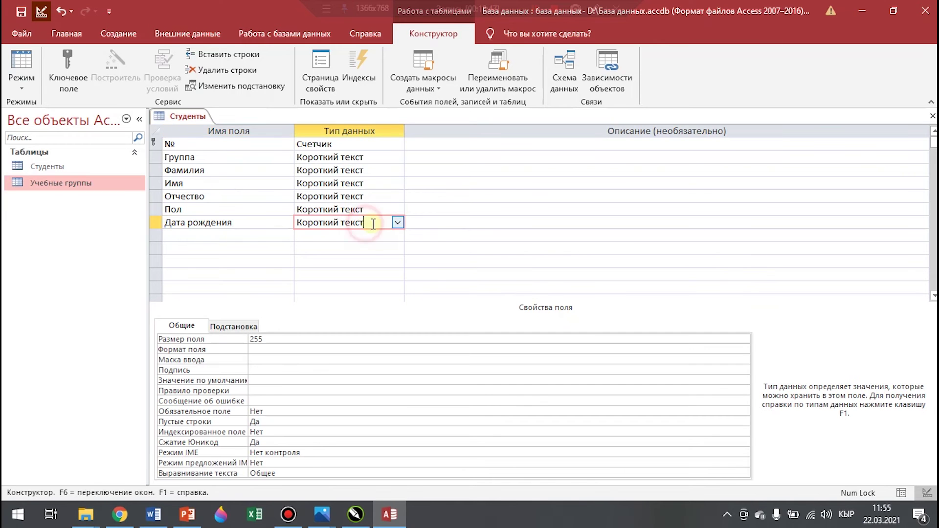
pyautogui.click(402, 225)
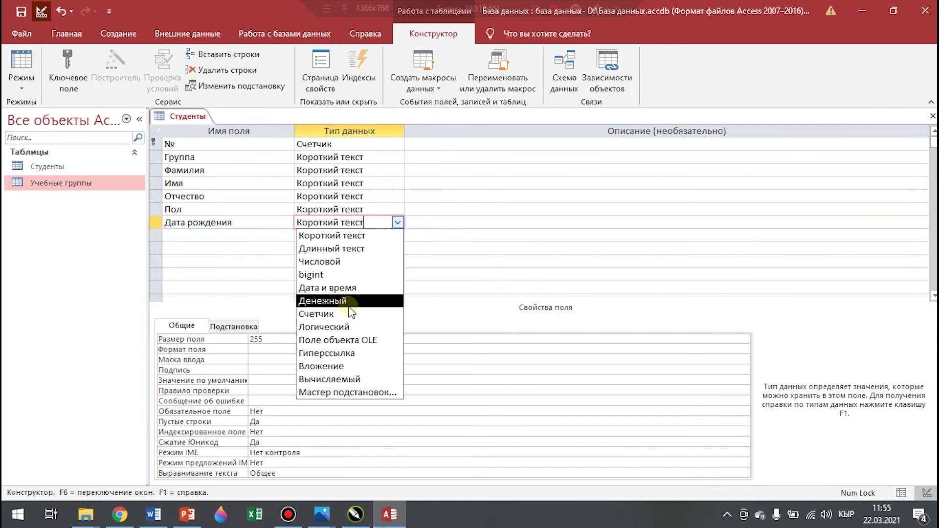
pyautogui.click(350, 289)
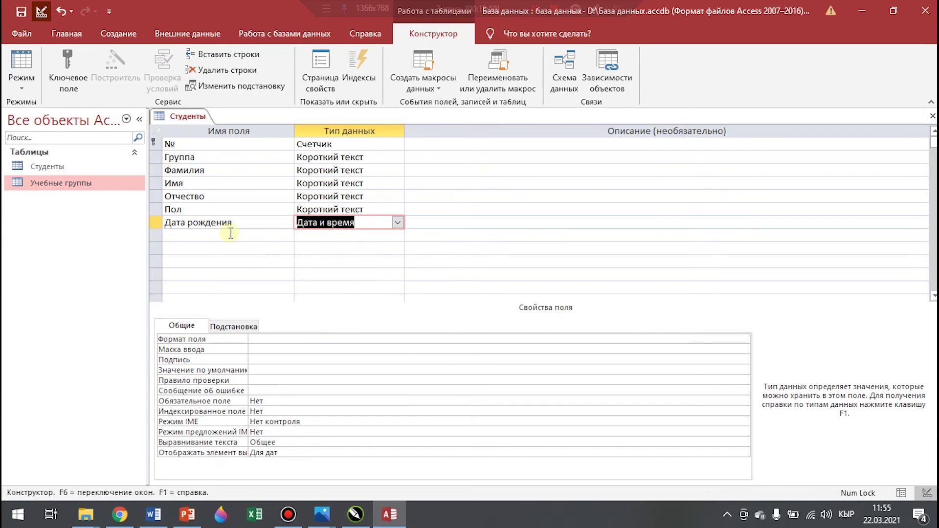
pyautogui.click(724, 341)
pyautogui.click(743, 339)
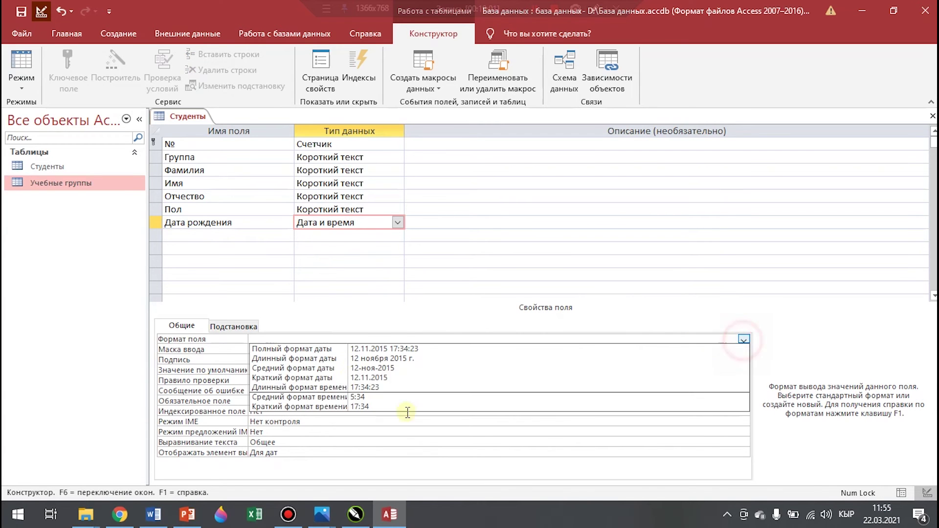
pyautogui.click(390, 378)
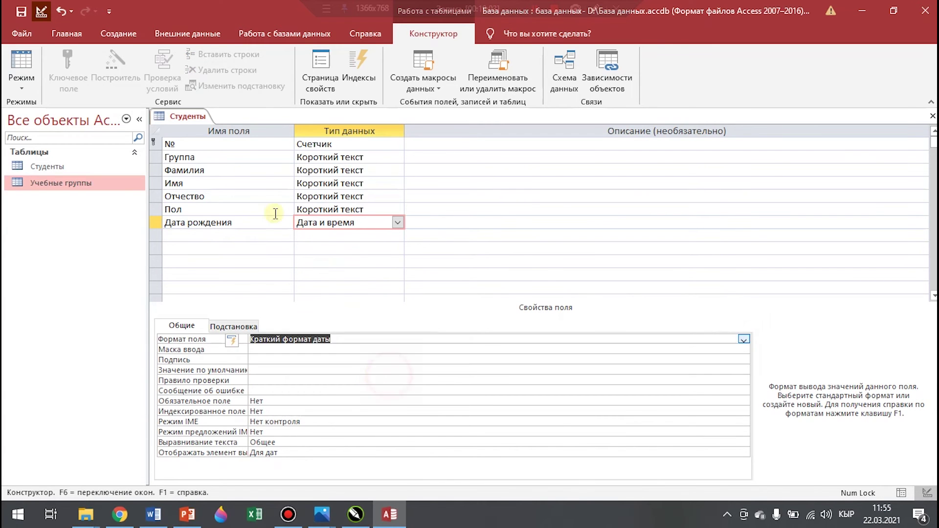
pyautogui.click(219, 235)
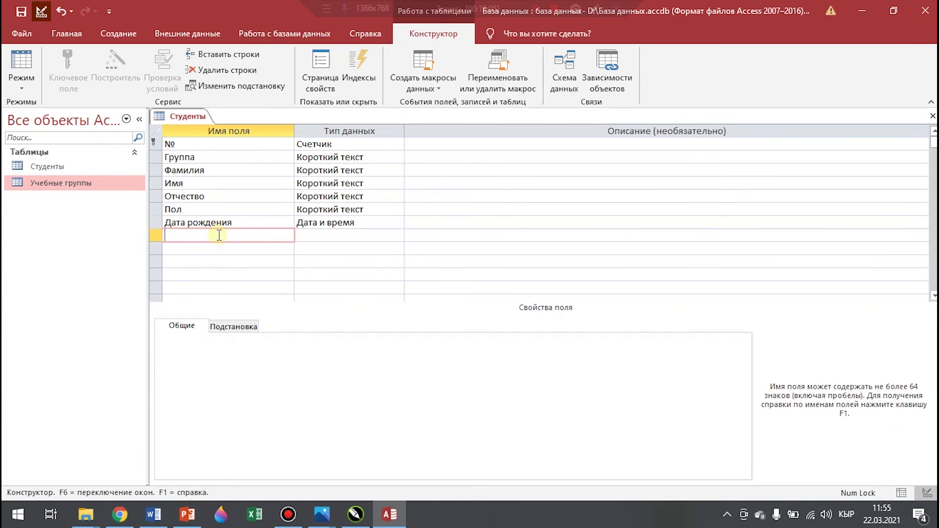
# Add an Общежитие field using the Lookup Wizard with the fixed value 'треб'
pyautogui.write('Общежитие')
pyautogui.click(385, 238)
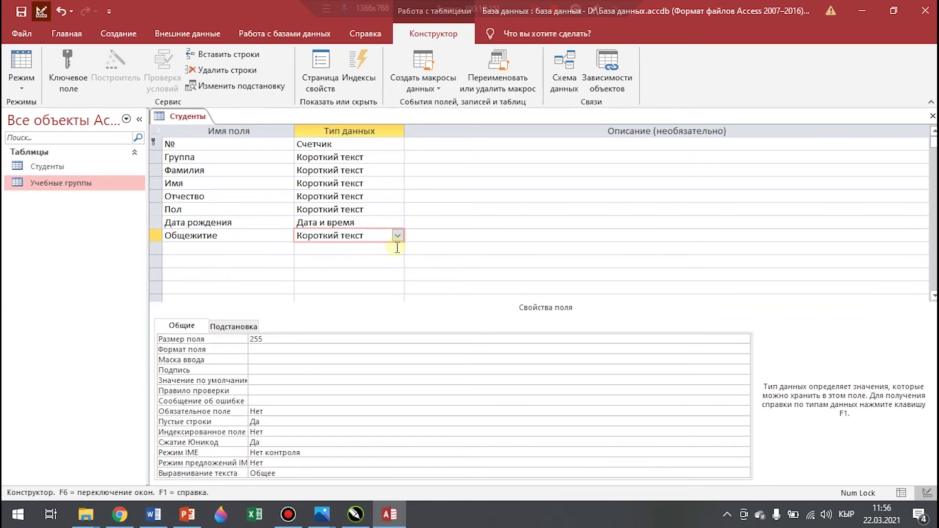
pyautogui.click(399, 236)
pyautogui.click(360, 406)
pyautogui.click(433, 195)
pyautogui.click(603, 313)
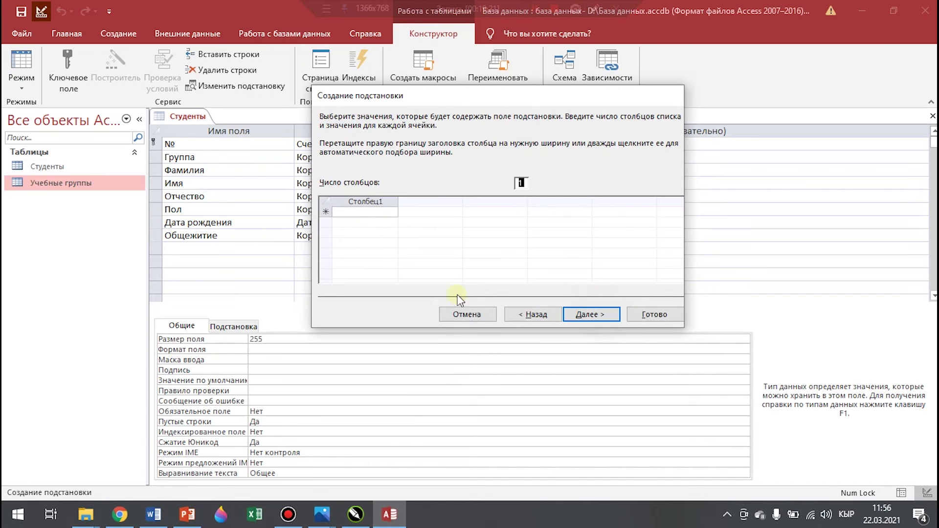
pyautogui.click(368, 212)
pyautogui.write('тр')
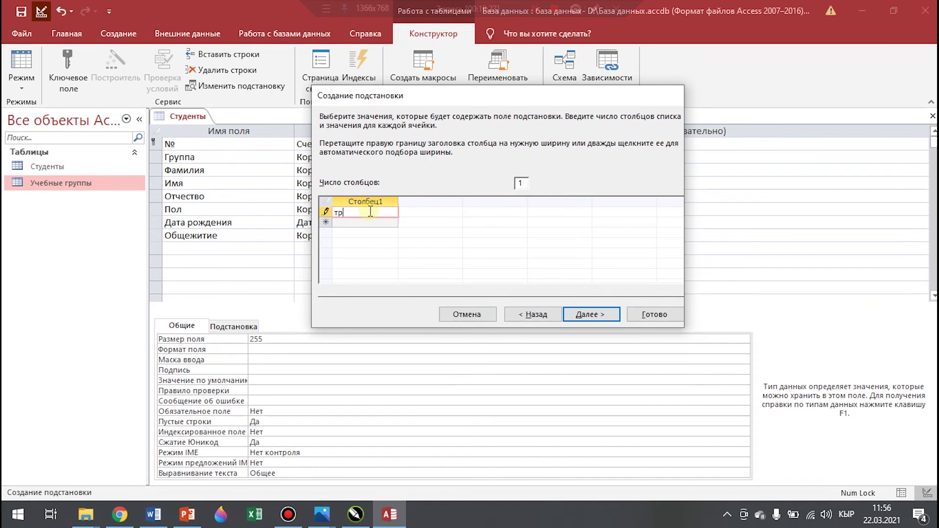
pyautogui.write('еб')
pyautogui.press('Return')
pyautogui.click(650, 313)
pyautogui.click(200, 252)
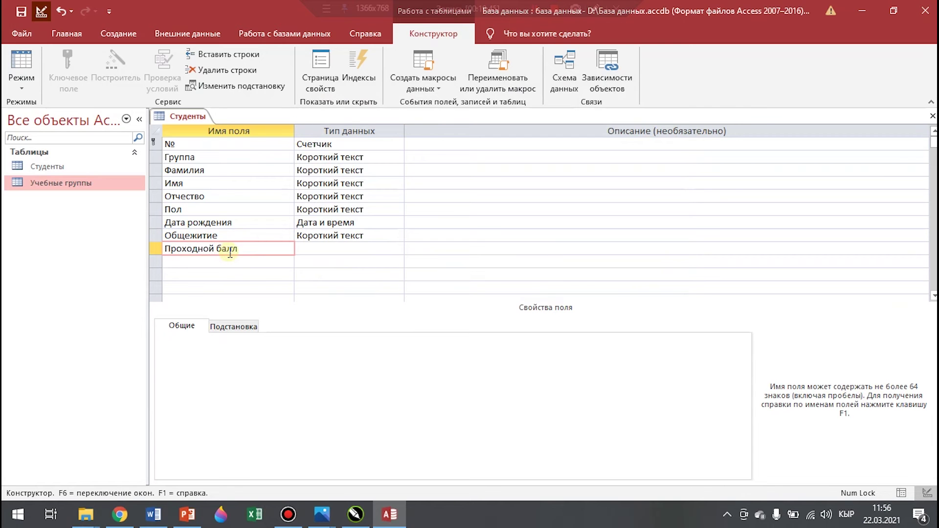
# Make Проходной балл a Числовой field with field size Целое
pyautogui.click(398, 250)
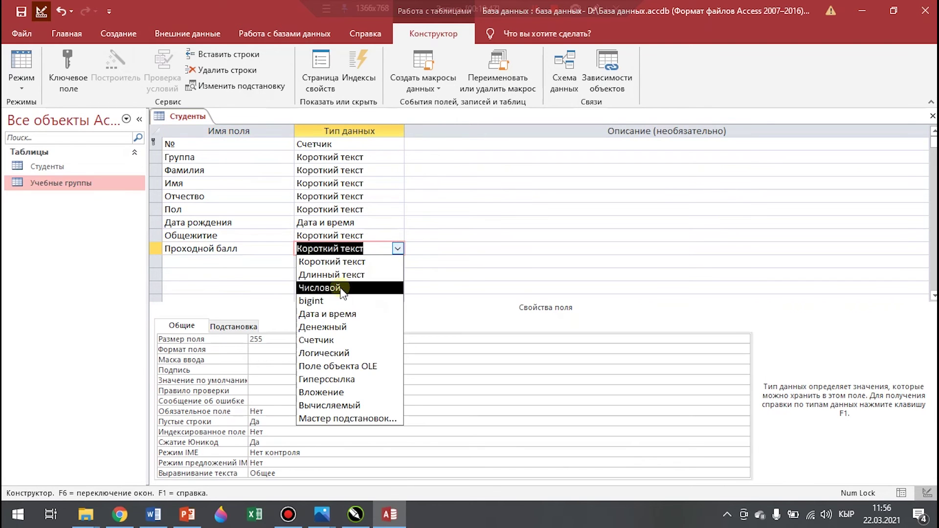
pyautogui.click(341, 289)
pyautogui.click(430, 341)
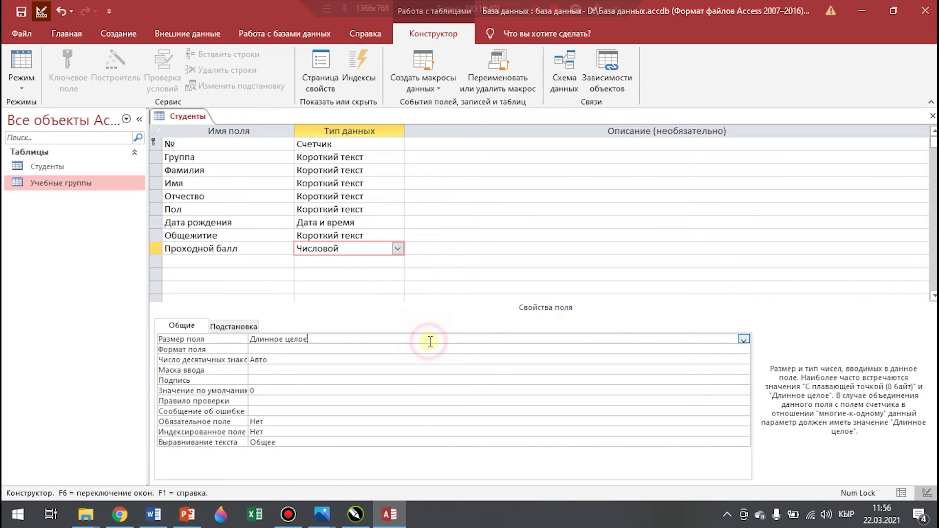
pyautogui.click(744, 339)
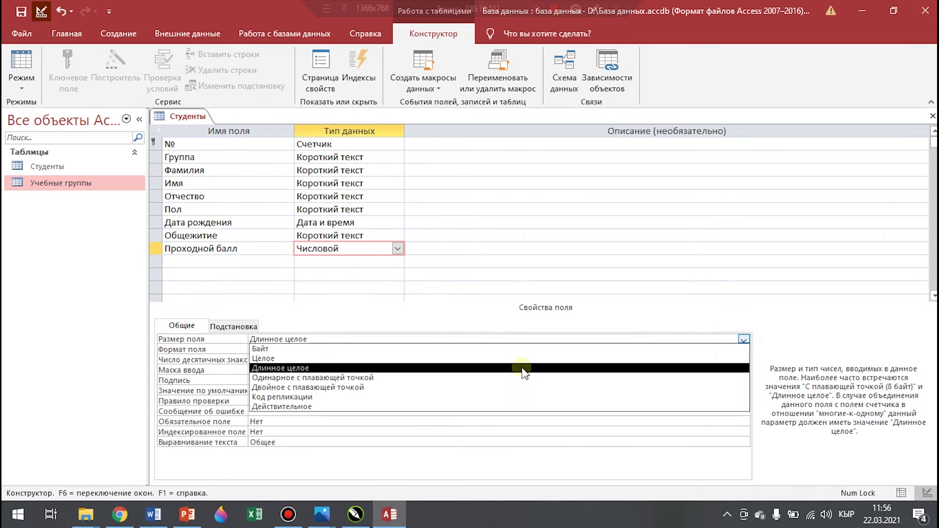
pyautogui.click(281, 360)
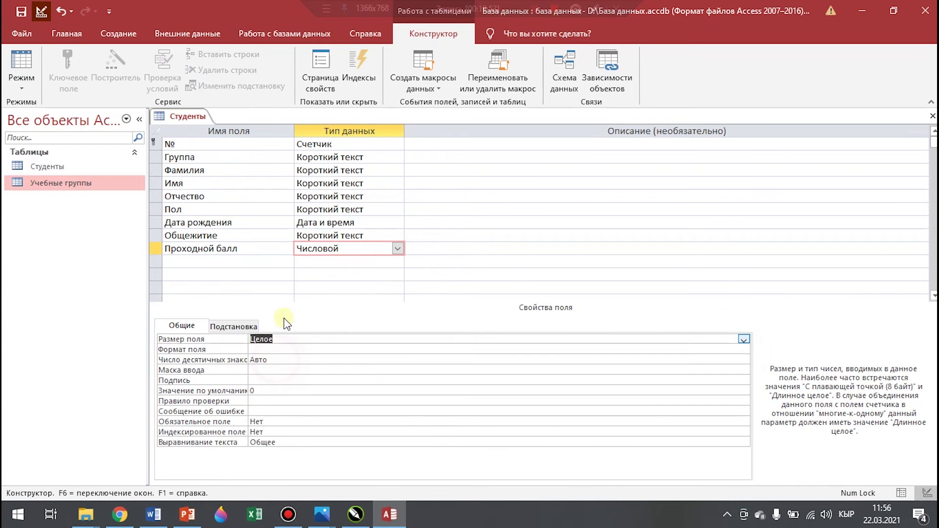
# Add a Стипендия field of type Логический (Да/Нет)
pyautogui.click(220, 261)
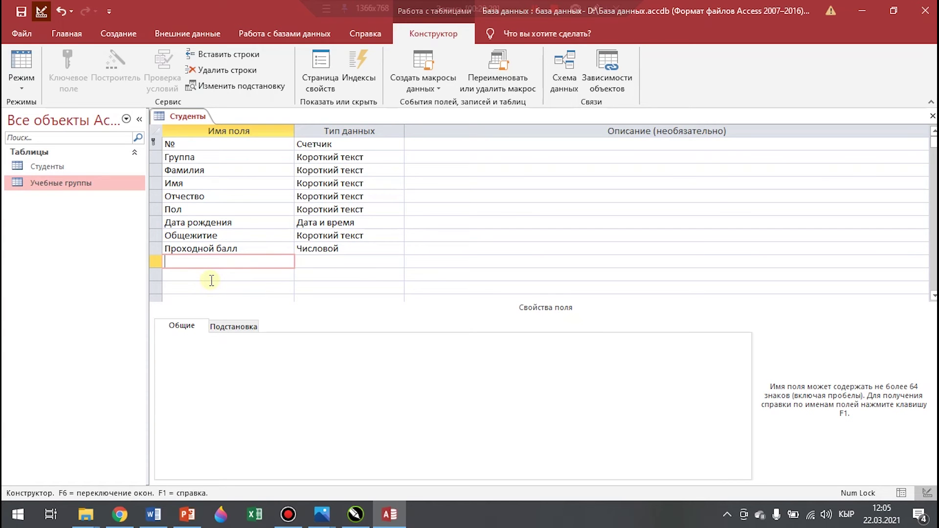
pyautogui.write('Стипендия')
pyautogui.click(396, 261)
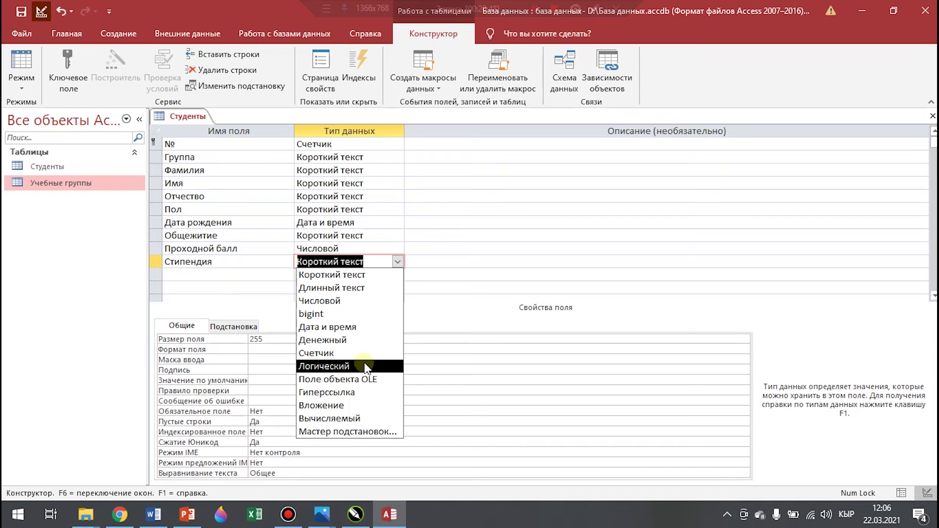
pyautogui.click(365, 366)
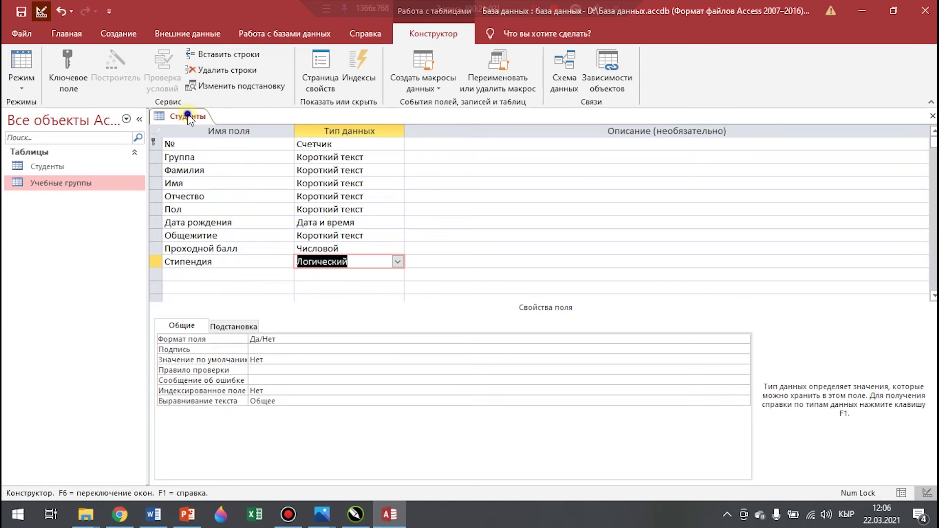
# Save the Студенты table design from its tab's context menu
pyautogui.rightClick(187, 113)
pyautogui.click(237, 128)
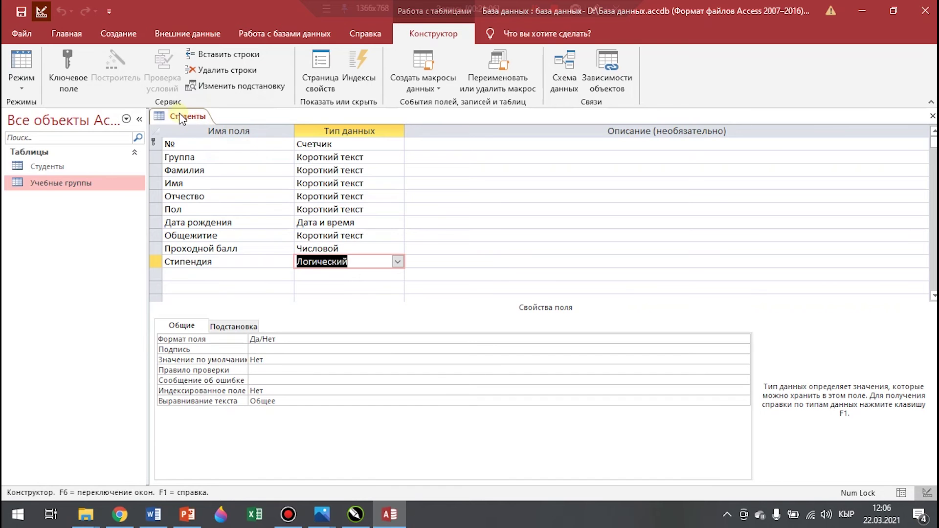
pyautogui.rightClick(180, 116)
# Open the Студенты datasheet and start the first record: group МИ-2 and the student's full name
pyautogui.click(217, 139)
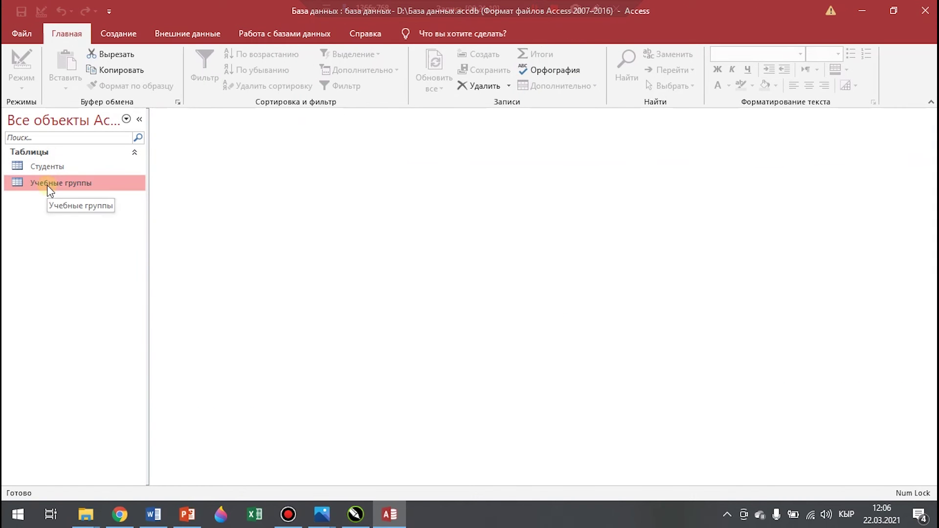
pyautogui.doubleClick(49, 168)
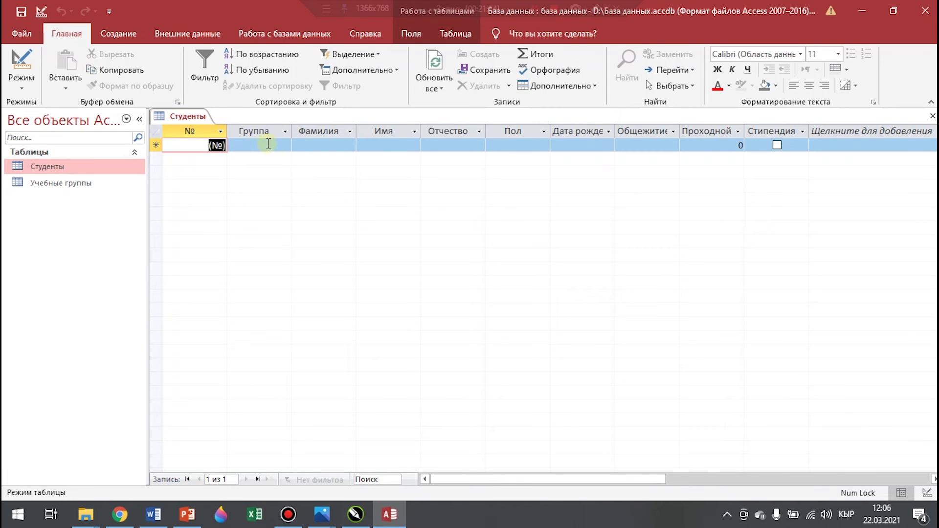
pyautogui.click(279, 146)
pyautogui.click(285, 145)
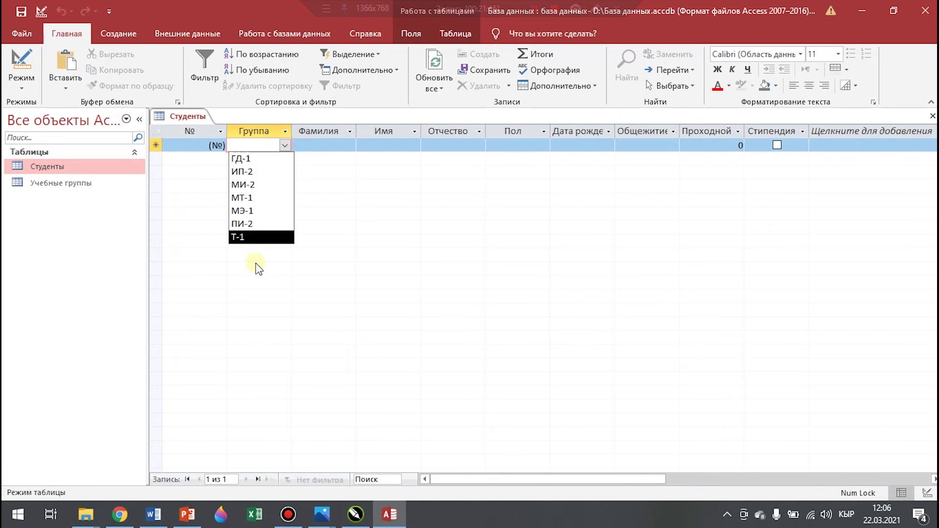
pyautogui.click(254, 186)
pyautogui.click(334, 147)
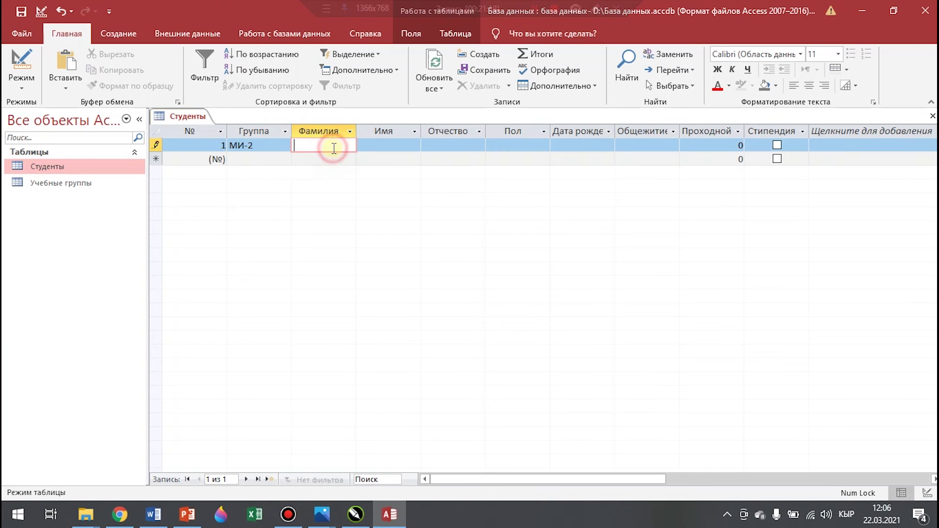
pyautogui.press('Tab')
pyautogui.press('Tab')
pyautogui.press('Tab')
# Complete record 1: мужской, born 02.03.1998, dormitory не требуется, score 156, with stipend
pyautogui.click(543, 145)
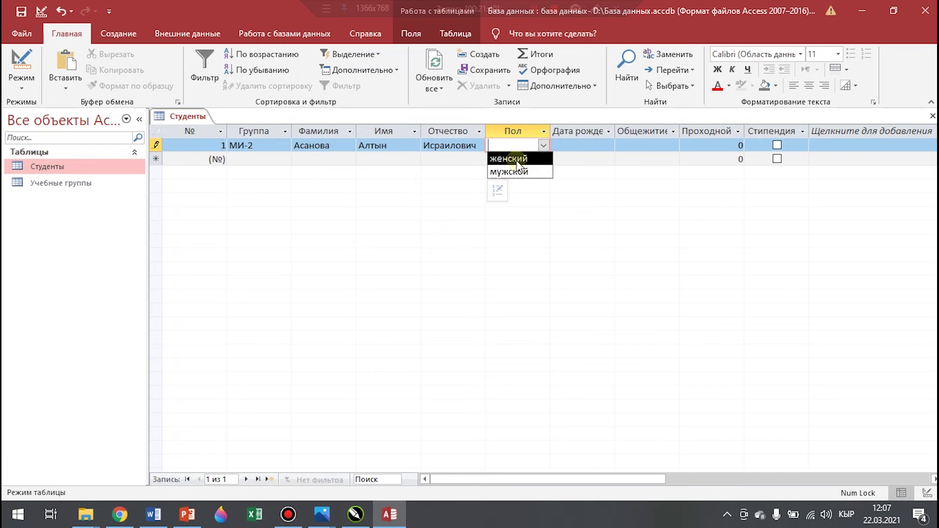
pyautogui.click(527, 172)
pyautogui.click(595, 147)
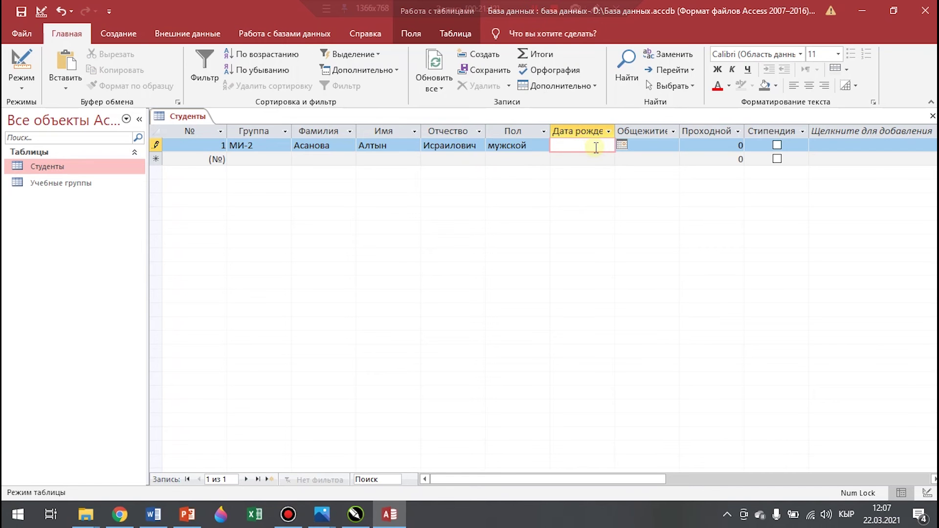
pyautogui.write('02.03.1998')
pyautogui.click(673, 146)
pyautogui.click(659, 172)
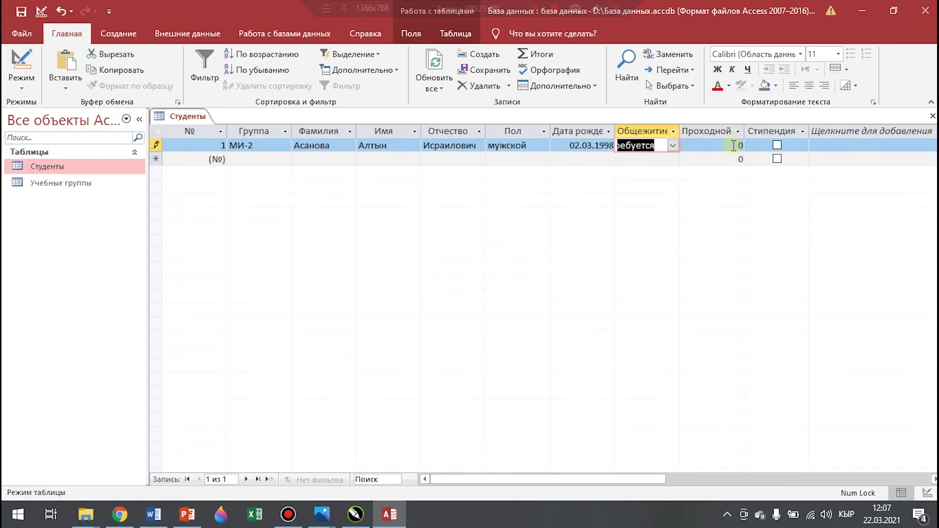
pyautogui.click(734, 145)
pyautogui.write('156')
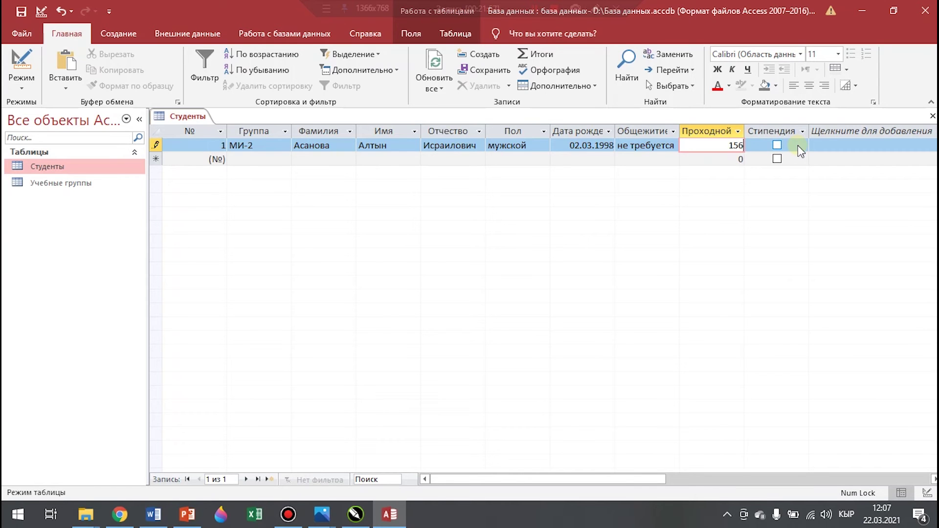
pyautogui.click(778, 145)
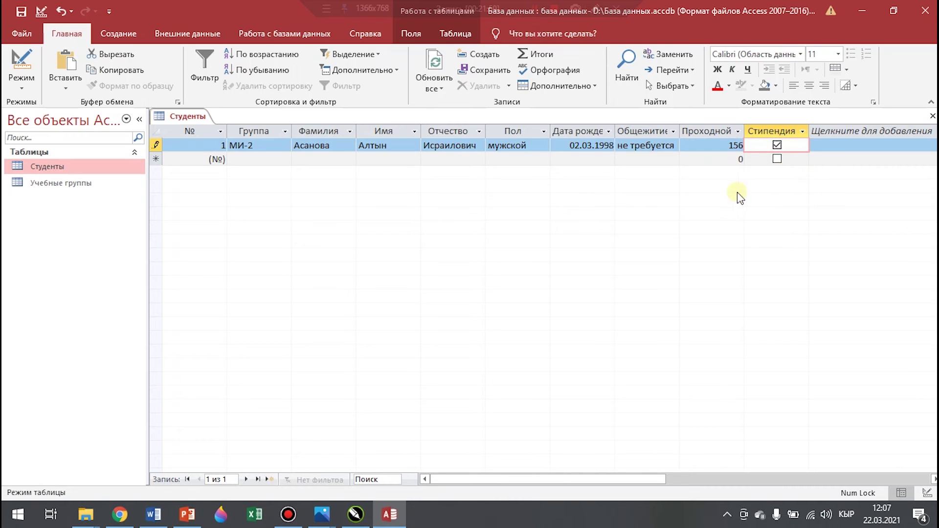
# Start record 2 with group МИ-2 and the student's surname, name and patronymic
pyautogui.click(263, 162)
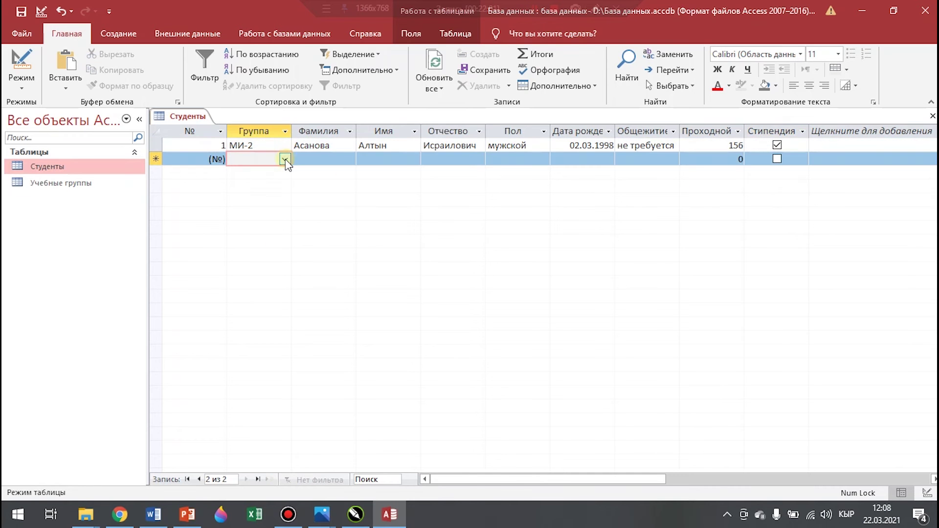
pyautogui.click(285, 159)
pyautogui.click(242, 198)
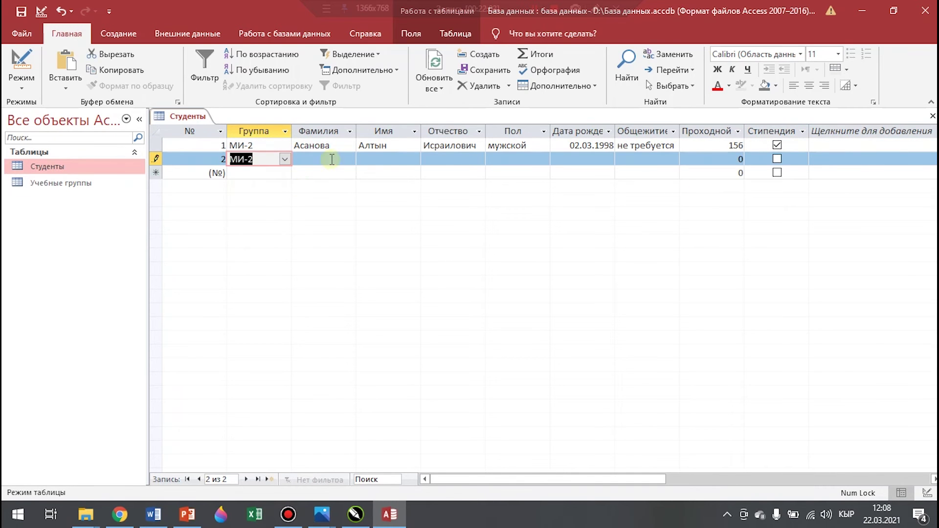
pyautogui.click(331, 159)
pyautogui.press('Tab')
pyautogui.press('Tab')
# Complete record 2: женский, born 03.05.1999, score 160, with stipend ticked
pyautogui.click(545, 160)
pyautogui.click(520, 186)
pyautogui.click(592, 160)
pyautogui.write('03.05.1999')
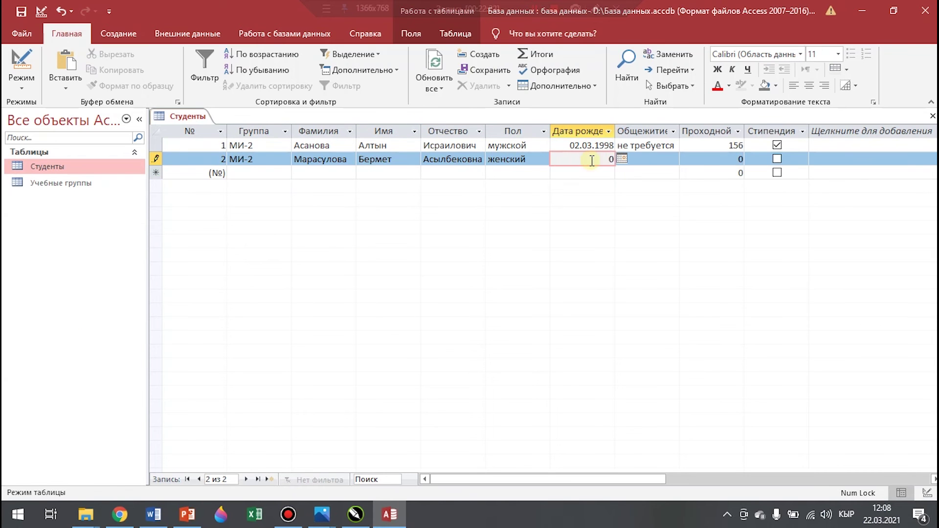
pyautogui.click(654, 186)
pyautogui.write('160')
pyautogui.click(777, 159)
# Enter record 3: group МТ-1, full name, женский, born 05.06.2001, dormitory требуется, score 130
pyautogui.click(335, 172)
pyautogui.press('Tab')
pyautogui.press('Tab')
pyautogui.click(603, 175)
pyautogui.write('05.06.2001')
pyautogui.click(678, 174)
pyautogui.click(646, 186)
pyautogui.click(719, 173)
pyautogui.write('130')
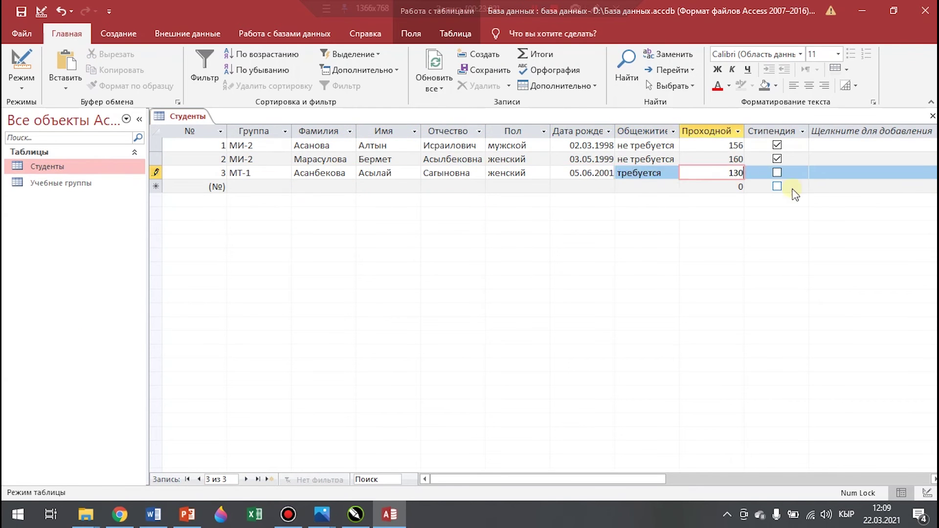
# Enter record 4: МТ-1, full name, женский, born 14.06.2000, требуется, score 157, with stipend
pyautogui.click(257, 236)
pyautogui.click(416, 187)
pyautogui.press('Tab')
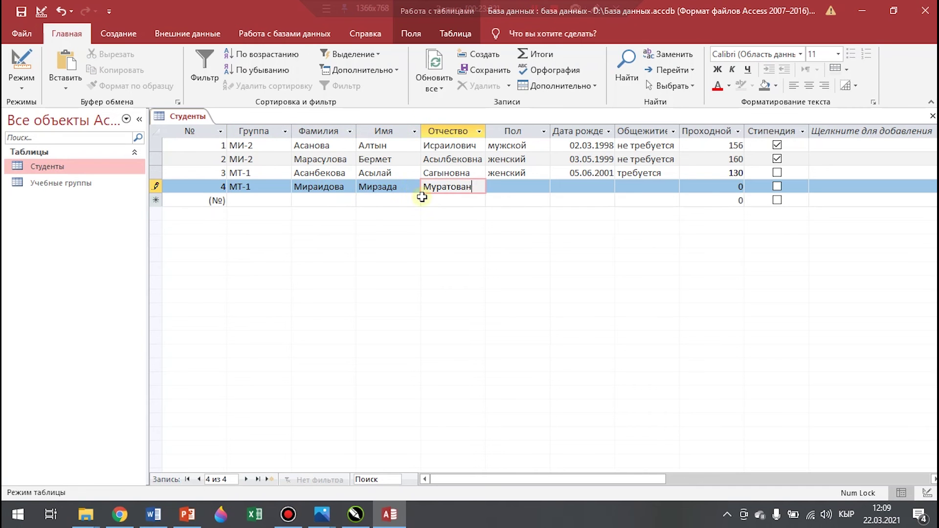
pyautogui.press('Tab')
pyautogui.write('женский')
pyautogui.click(582, 186)
pyautogui.write('14.06.2000')
pyautogui.click(675, 187)
pyautogui.click(646, 200)
pyautogui.write('157')
pyautogui.click(777, 186)
# Start record 5 with group МЭ-1 and the student's full name
pyautogui.click(286, 201)
pyautogui.click(323, 201)
pyautogui.press('Tab')
pyautogui.press('Tab')
pyautogui.press('Tab')
pyautogui.write('женский')
pyautogui.press('Tab')
pyautogui.write('12.12.1999')
pyautogui.click(673, 200)
pyautogui.click(648, 226)
pyautogui.write('145')
pyautogui.press('Tab')
pyautogui.press('Tab')
pyautogui.press('Tab')
# Enter record 6: group ПИ-2, full name, мужской, born 02.07.2001, не требуется, score 125
pyautogui.write('ПИ-2')
pyautogui.press('Tab')
pyautogui.press('Tab')
pyautogui.click(544, 214)
pyautogui.click(523, 239)
pyautogui.click(595, 214)
pyautogui.write('02.07.2001')
pyautogui.click(673, 214)
pyautogui.click(648, 240)
pyautogui.write('125')
# Enter record 7: full name, мужской, born 12.10.2001, не требуется, score 175, with stipend
pyautogui.click(384, 228)
pyautogui.click(478, 228)
pyautogui.click(544, 229)
pyautogui.click(524, 253)
pyautogui.click(584, 230)
pyautogui.write('12.10.2001')
pyautogui.click(664, 229)
pyautogui.click(647, 253)
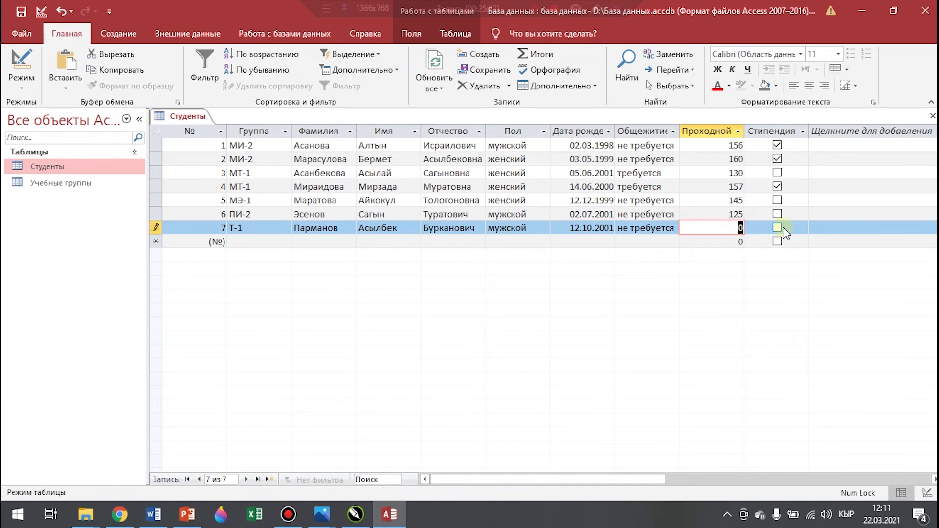
pyautogui.write('175')
pyautogui.click(777, 228)
# Start record 8 by picking its group and entering the student's full name
pyautogui.click(285, 241)
pyautogui.click(254, 307)
pyautogui.click(384, 242)
pyautogui.click(450, 242)
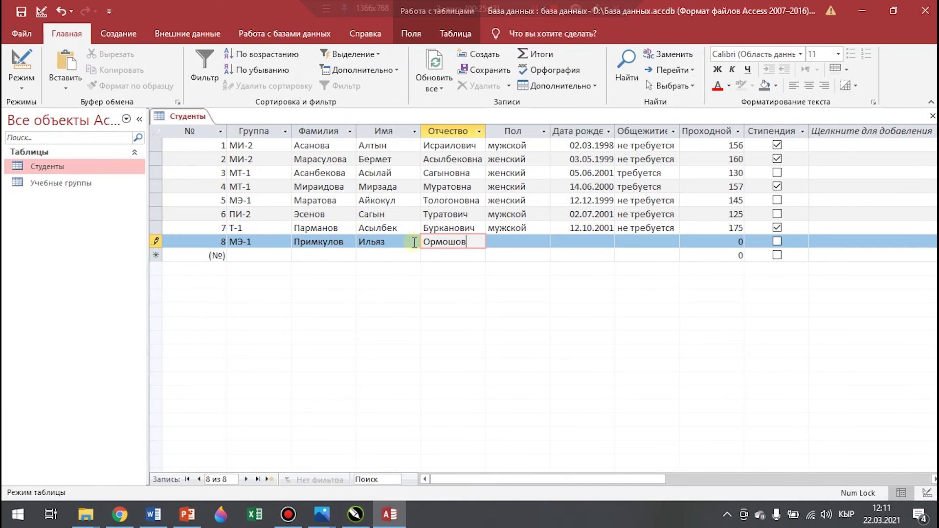
# Complete record 8: мужской, born 19.12.2000, dormitory требуется, score 195, with stipend
pyautogui.click(544, 242)
pyautogui.click(524, 265)
pyautogui.click(584, 242)
pyautogui.write('19.12.2000')
pyautogui.click(664, 242)
pyautogui.click(648, 256)
pyautogui.click(712, 242)
pyautogui.write('195')
pyautogui.click(778, 242)
# Enter record 9: group МТ-1, the student's full name, женский, score 125
pyautogui.click(285, 255)
pyautogui.click(254, 281)
pyautogui.click(337, 255)
pyautogui.click(398, 258)
pyautogui.click(457, 259)
pyautogui.click(544, 256)
pyautogui.click(523, 269)
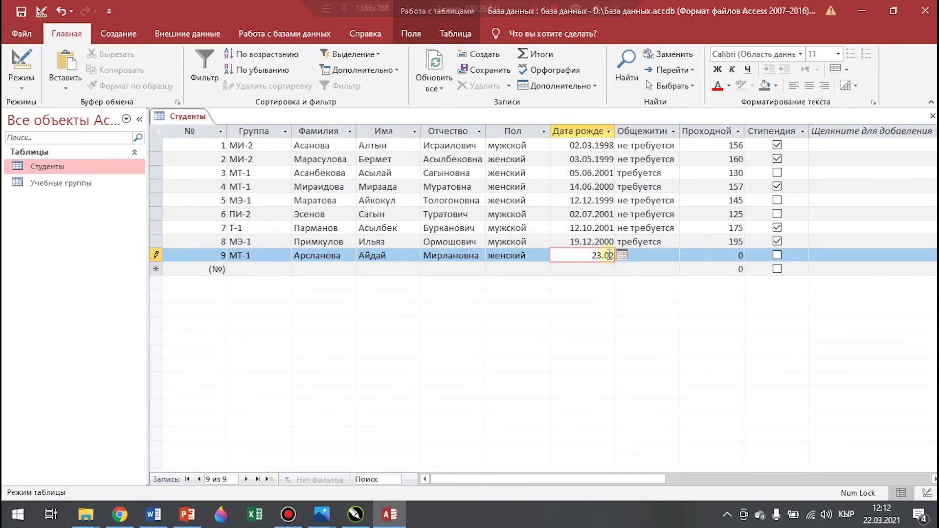
pyautogui.write('125')
# Start record 10 with its group and the student's surname, name and patronymic
pyautogui.click(265, 269)
pyautogui.write('Пи-')
pyautogui.click(371, 268)
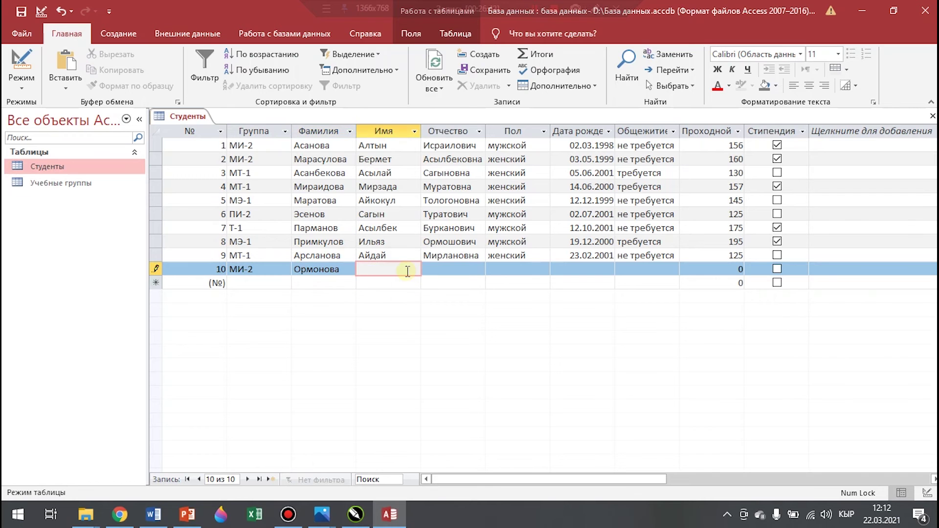
pyautogui.click(478, 269)
# Complete record 10: женский, born 25.08.2001, dormitory требуется, score corrected to 145
pyautogui.press('Tab')
pyautogui.write('женский')
pyautogui.click(594, 267)
pyautogui.write('25.08.2001')
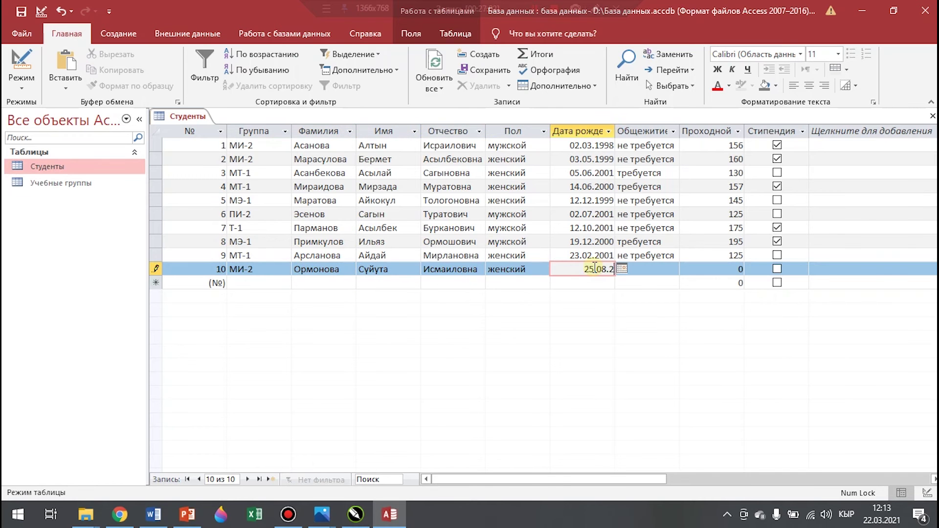
pyautogui.click(644, 269)
pyautogui.click(673, 269)
pyautogui.click(647, 283)
pyautogui.click(736, 269)
pyautogui.press('BackSpace')
pyautogui.write('145')
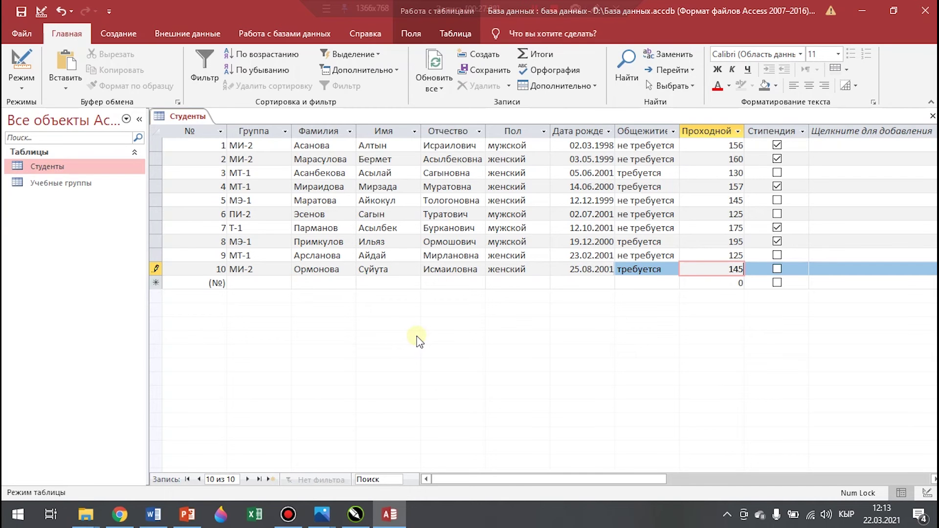
# Save and close the Студенты table, then start a new blank table in Design view
pyautogui.rightClick(196, 120)
pyautogui.click(242, 124)
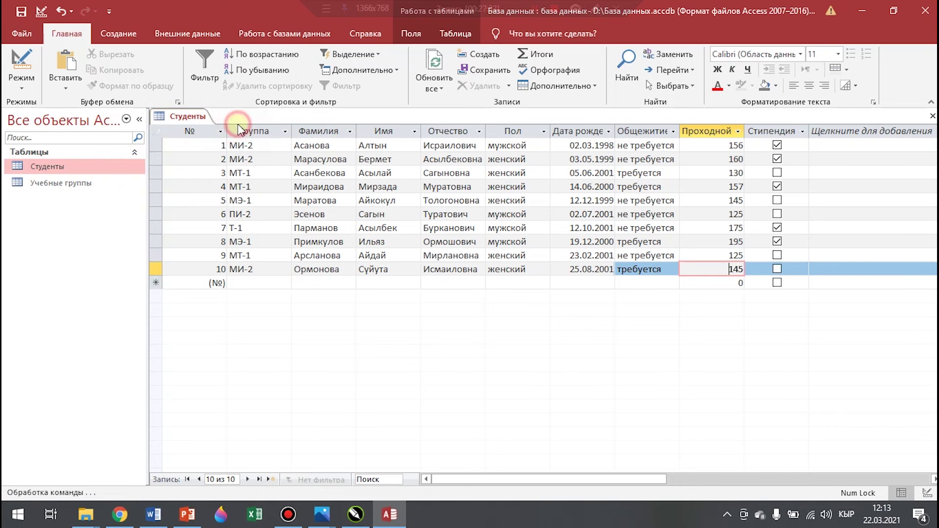
pyautogui.rightClick(192, 117)
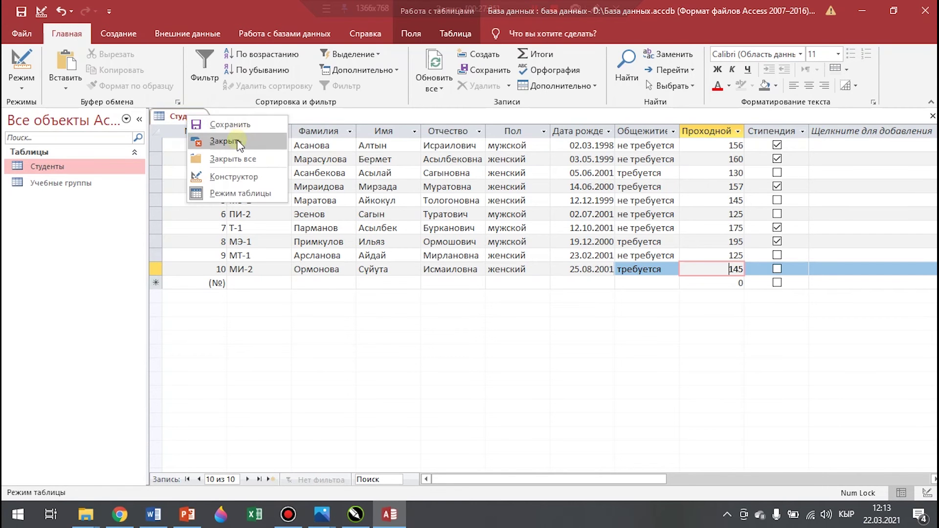
pyautogui.click(236, 142)
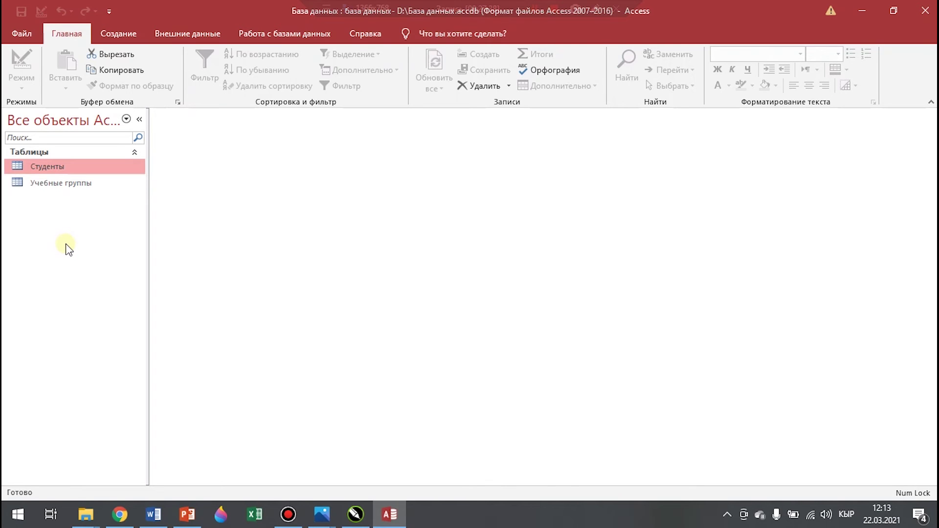
pyautogui.click(119, 34)
pyautogui.click(135, 78)
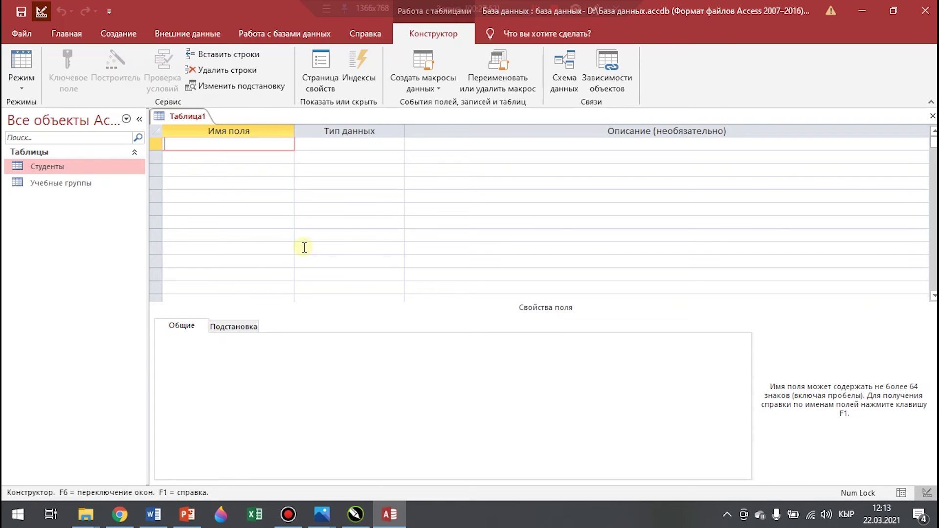
# Add a Код кафедры short-text field with field size 5
pyautogui.write('Код кафедры')
pyautogui.click(386, 145)
pyautogui.click(398, 145)
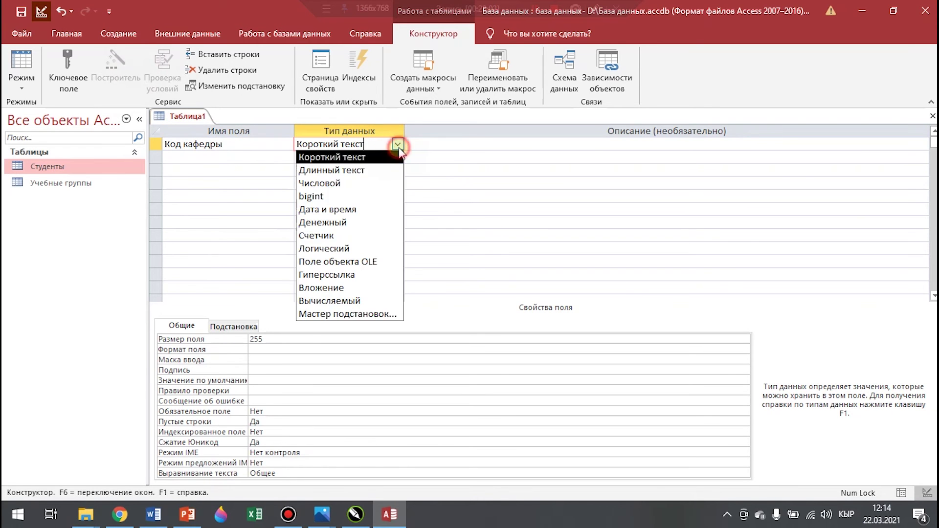
pyautogui.click(431, 157)
pyautogui.click(353, 146)
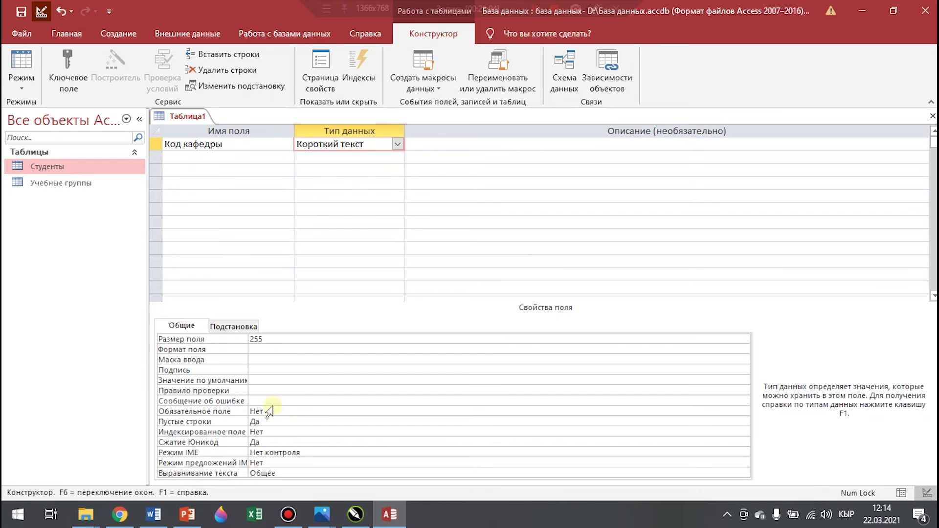
pyautogui.doubleClick(271, 340)
pyautogui.write('5')
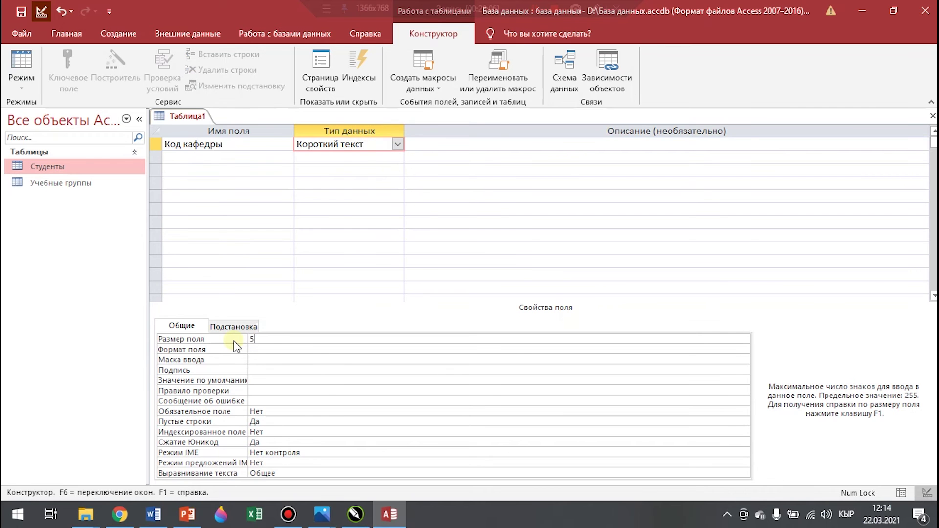
# Add a second field named Кафедра with the short-text type
pyautogui.click(194, 158)
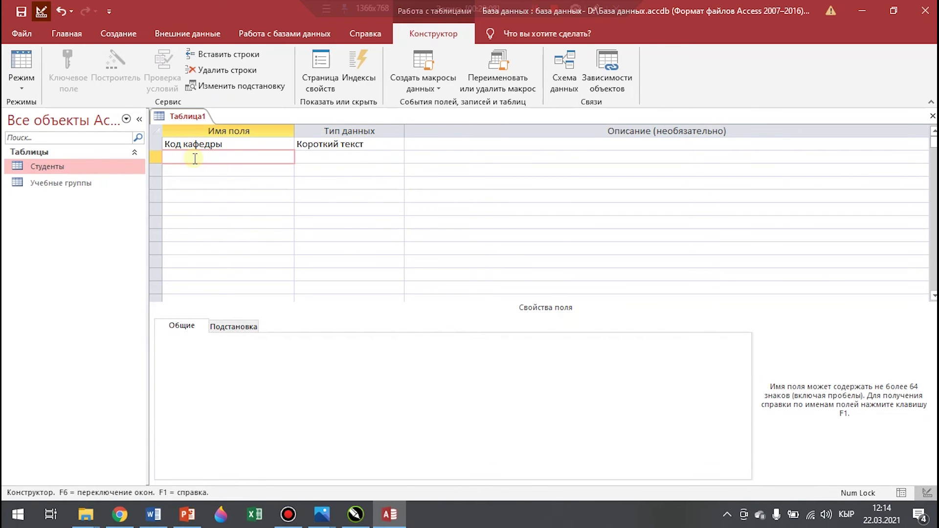
pyautogui.write('Кафедра')
pyautogui.click(382, 157)
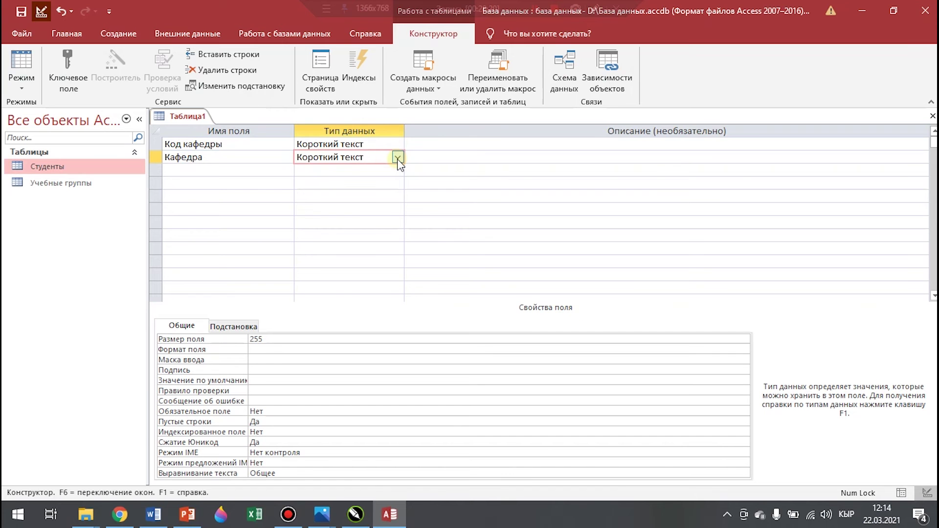
# Make Кафедра a lookup of typed fixed values, restricted to the list only
pyautogui.click(398, 158)
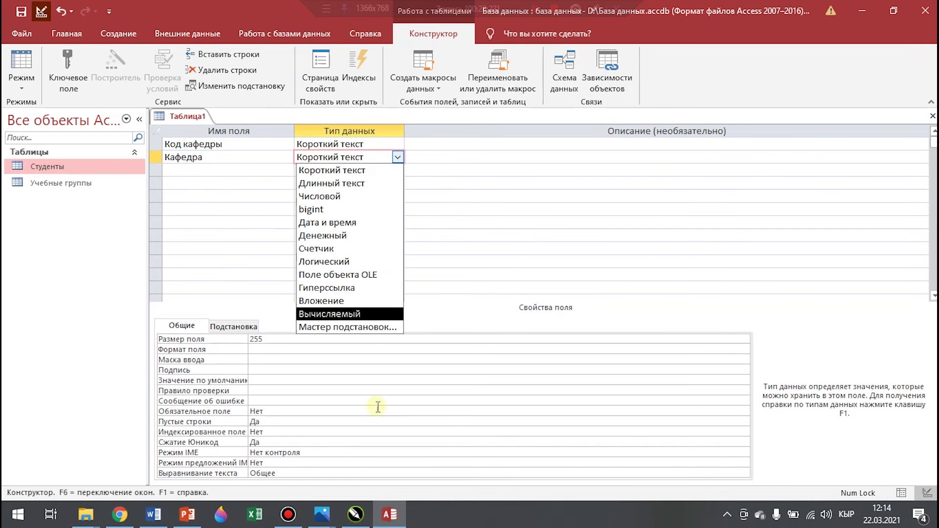
pyautogui.click(366, 327)
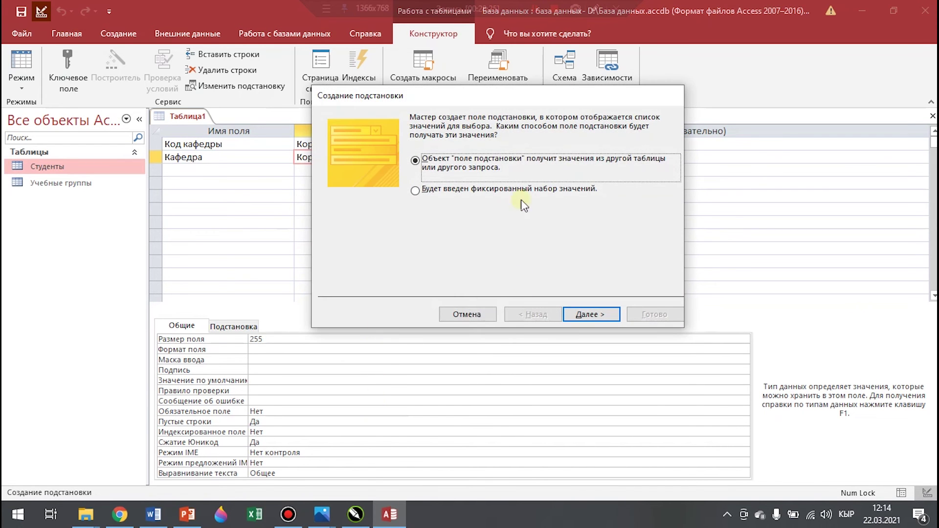
pyautogui.click(431, 191)
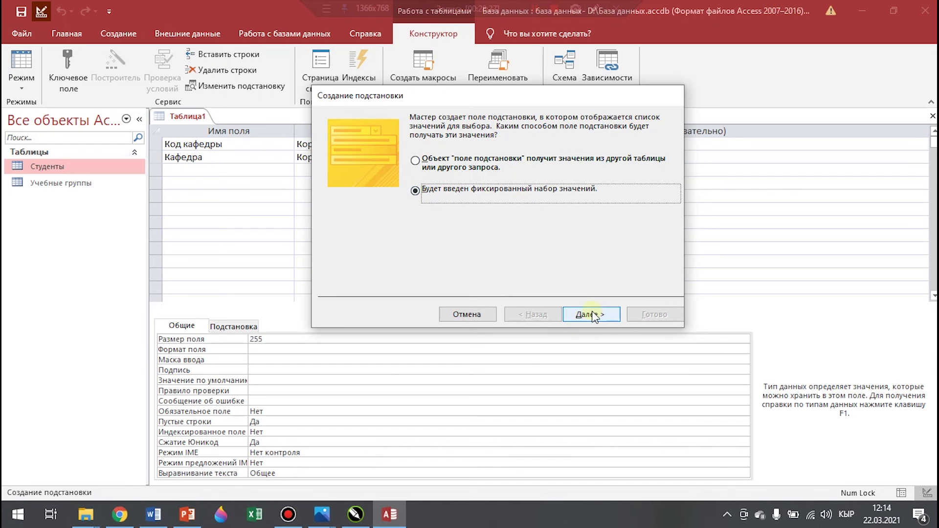
pyautogui.click(591, 315)
pyautogui.click(363, 212)
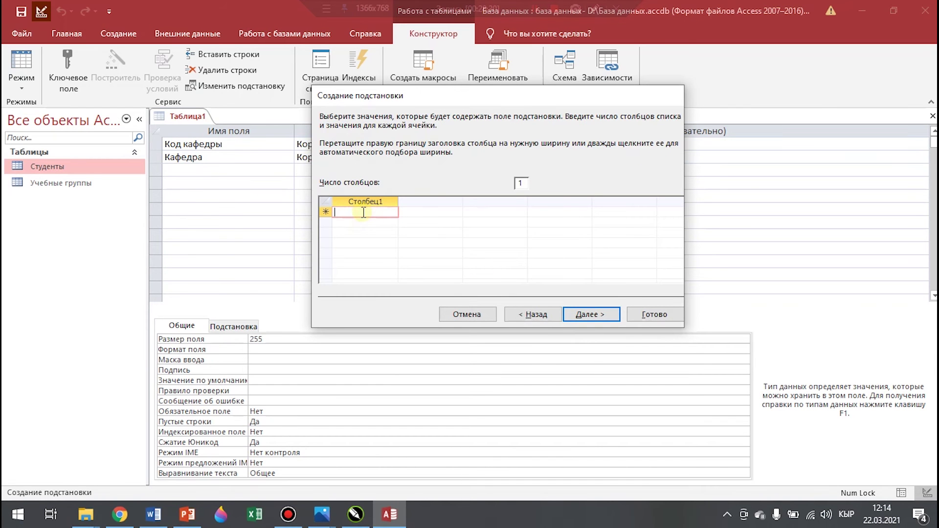
pyautogui.click(591, 315)
pyautogui.click(433, 166)
pyautogui.click(651, 314)
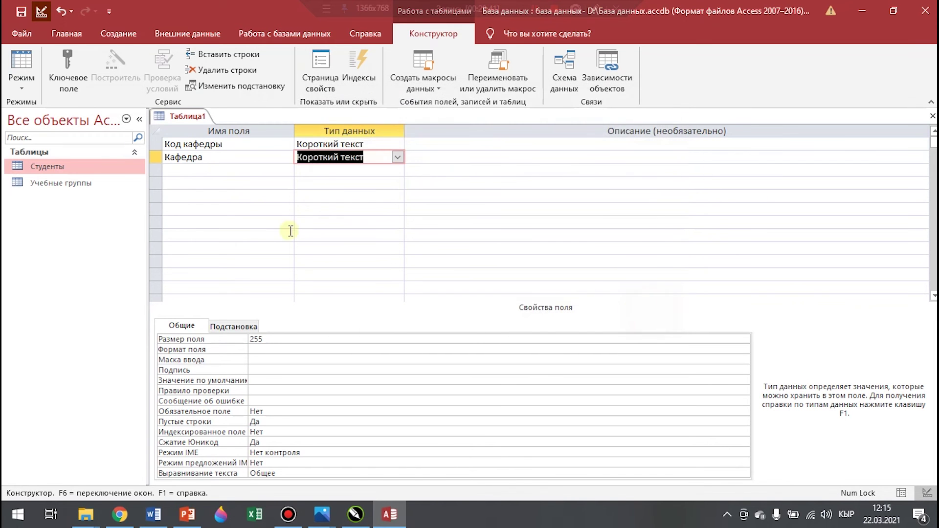
pyautogui.click(184, 171)
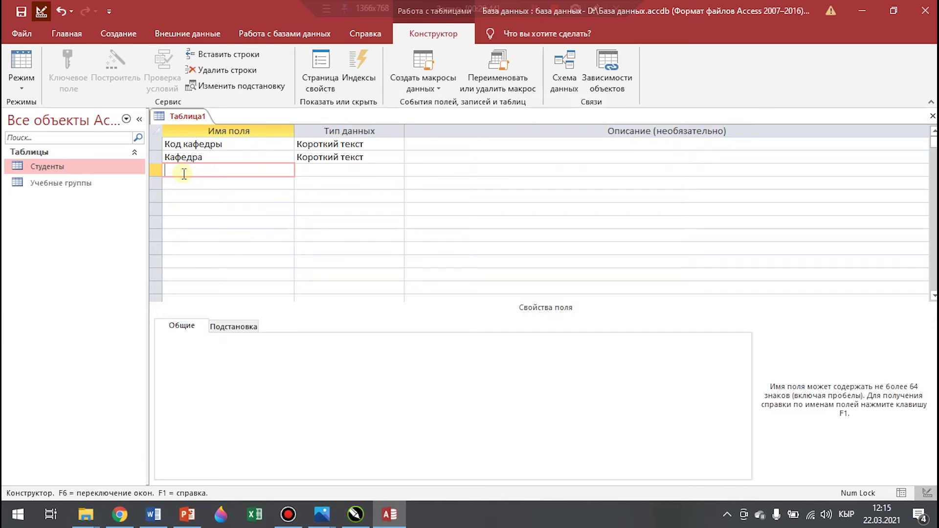
# Add a Завед кафедры short-text field with field size 50
pyautogui.write('Завед кафедры')
pyautogui.click(384, 171)
pyautogui.click(398, 170)
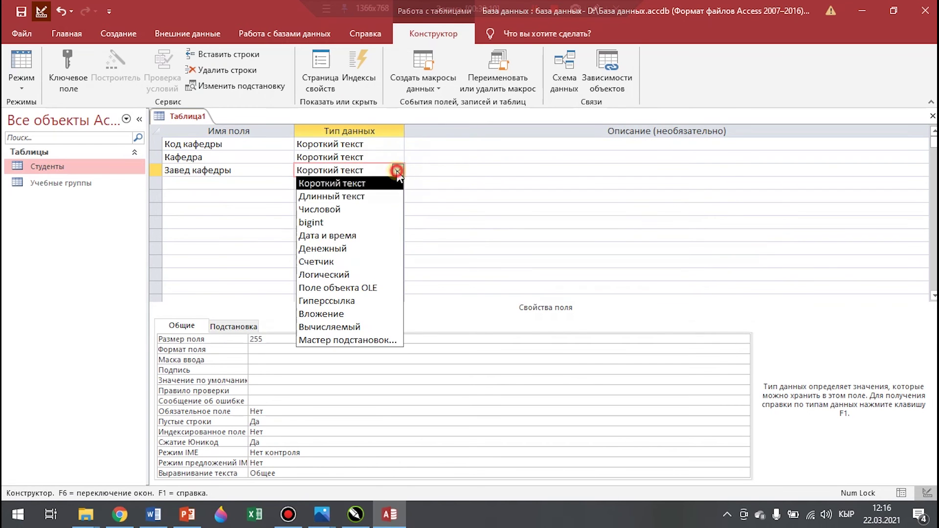
pyautogui.click(344, 183)
pyautogui.click(275, 338)
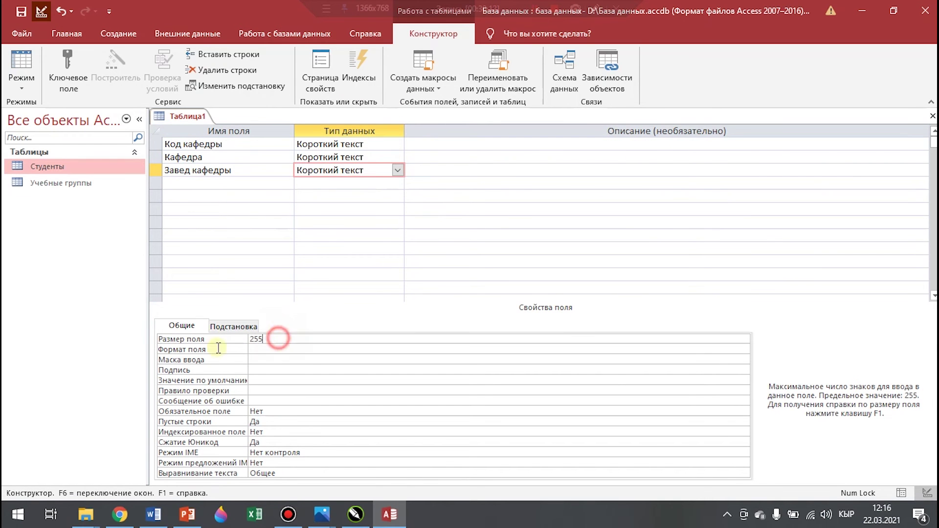
pyautogui.click(235, 341)
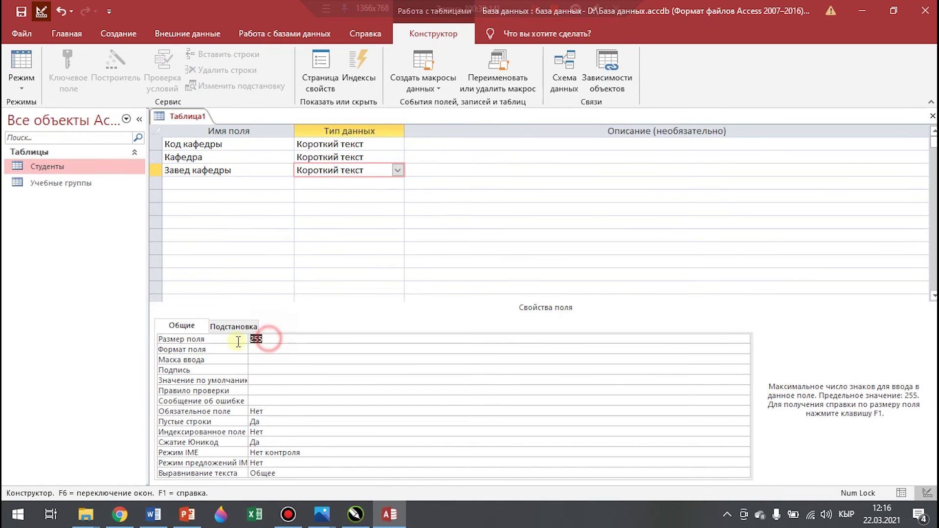
pyautogui.write('50')
# Add a short-text телефон field and go to its Input Mask property
pyautogui.click(184, 187)
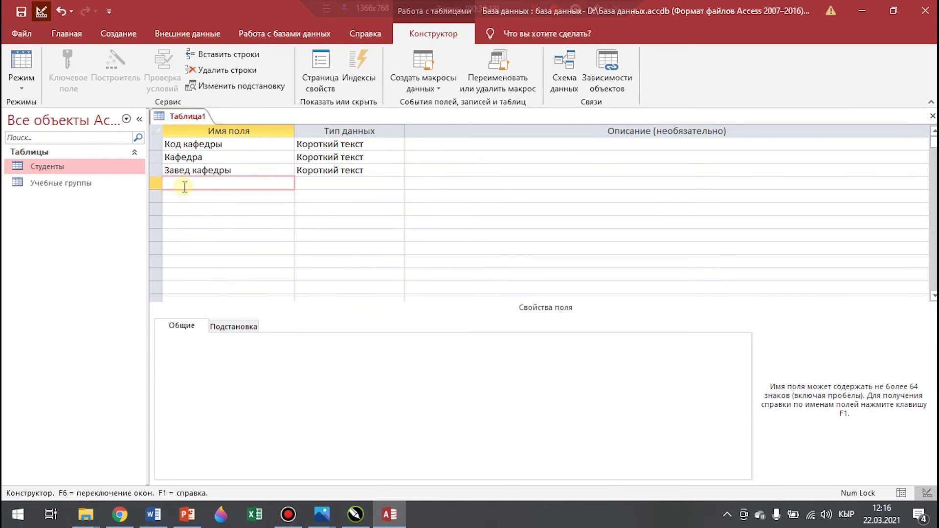
pyautogui.write('телефон')
pyautogui.click(387, 182)
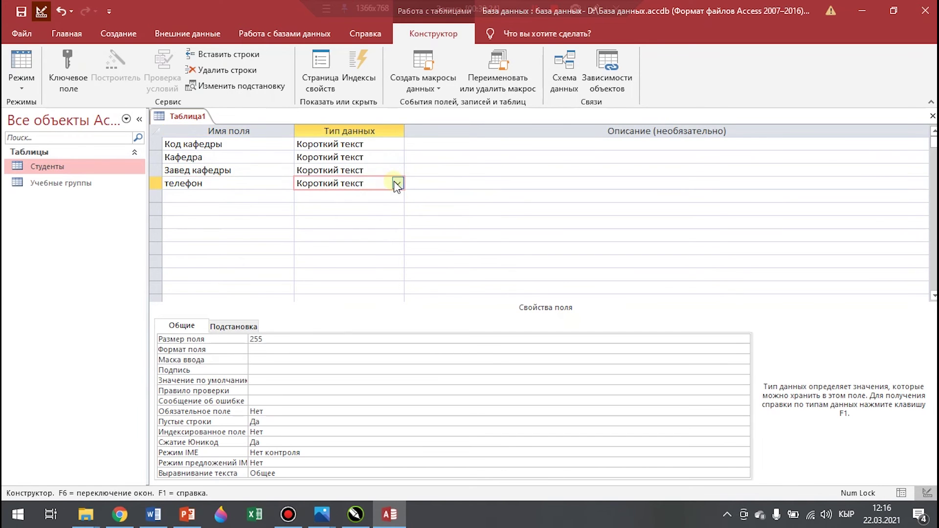
pyautogui.click(398, 184)
pyautogui.click(368, 196)
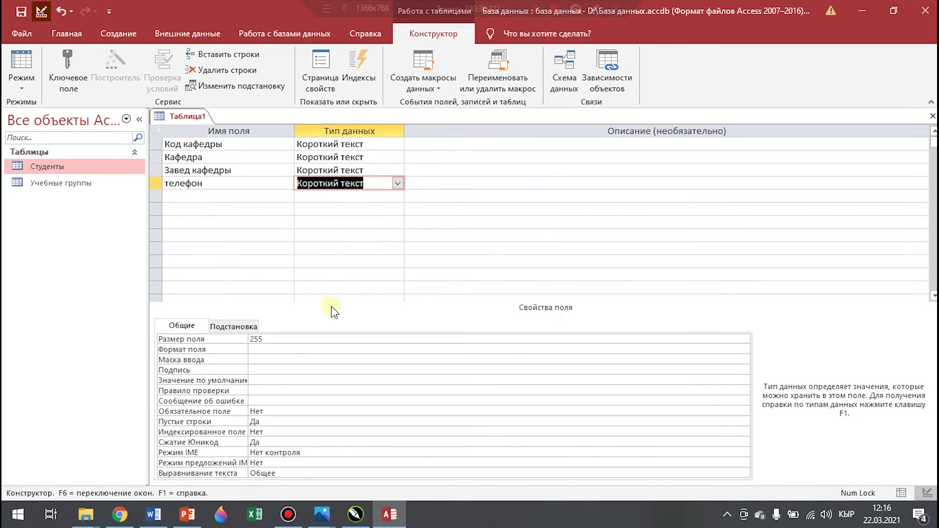
pyautogui.click(261, 360)
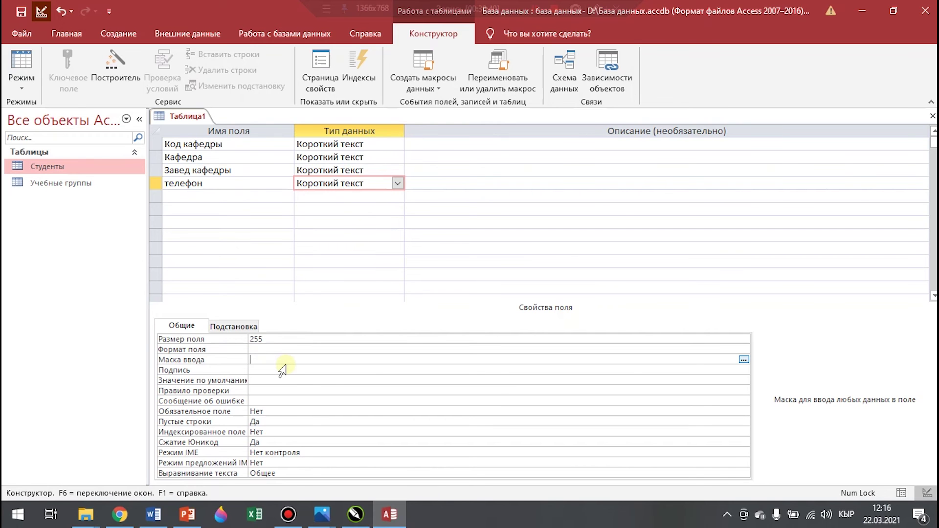
# Give телефон the input mask ####_##_##_## and make Код кафедры the primary key
pyautogui.press('super+space')
pyautogui.write('###')
pyautogui.write('#_##_##_##')
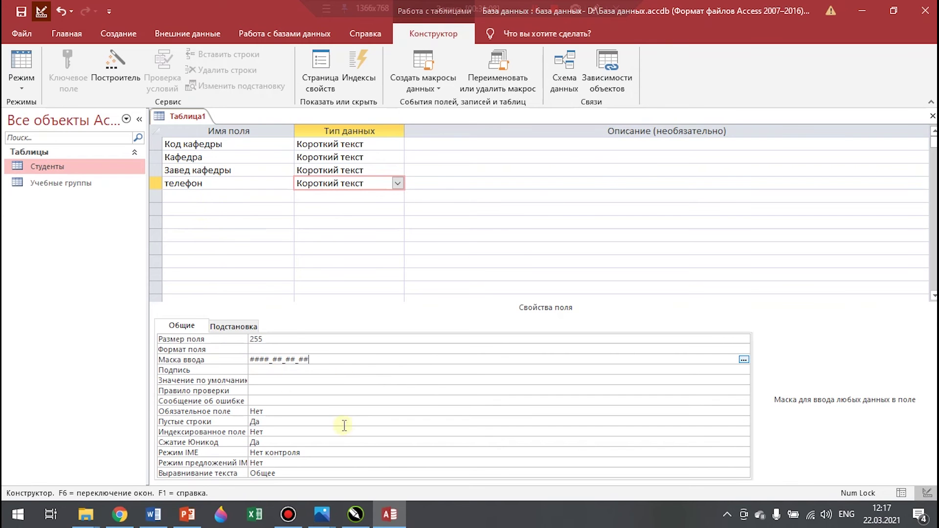
pyautogui.click(177, 195)
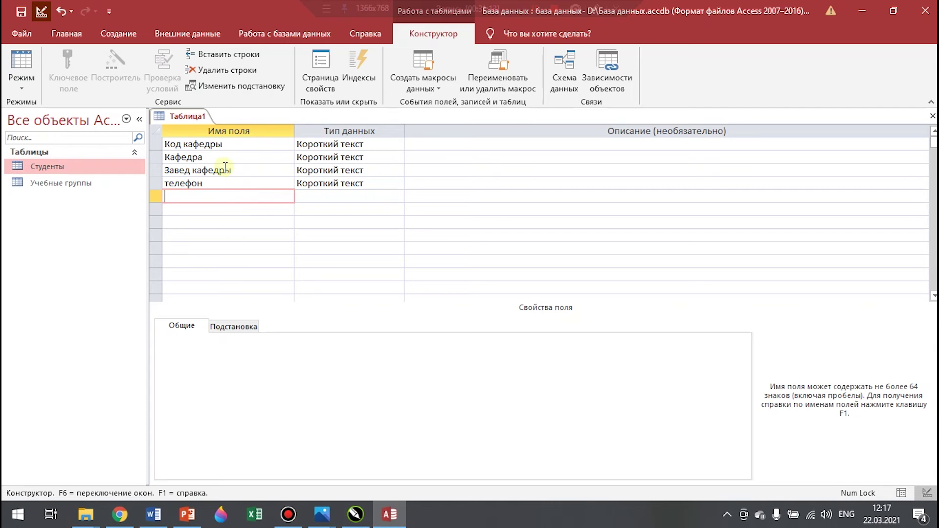
pyautogui.click(166, 144)
pyautogui.click(75, 71)
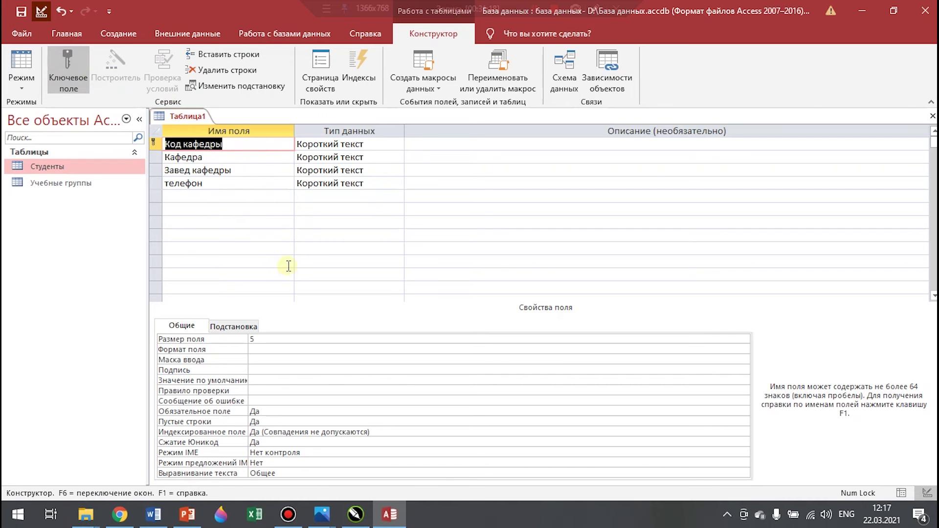
# Save the new table under the name Кафедры
pyautogui.rightClick(188, 118)
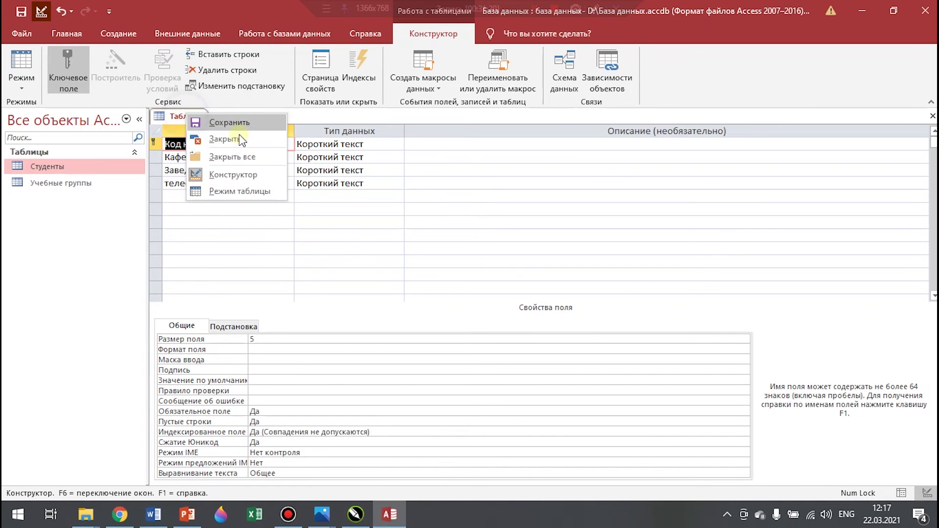
pyautogui.click(248, 125)
pyautogui.hotkey('alt', 'shift')
pyautogui.write('Кафедры')
pyautogui.press('Return')
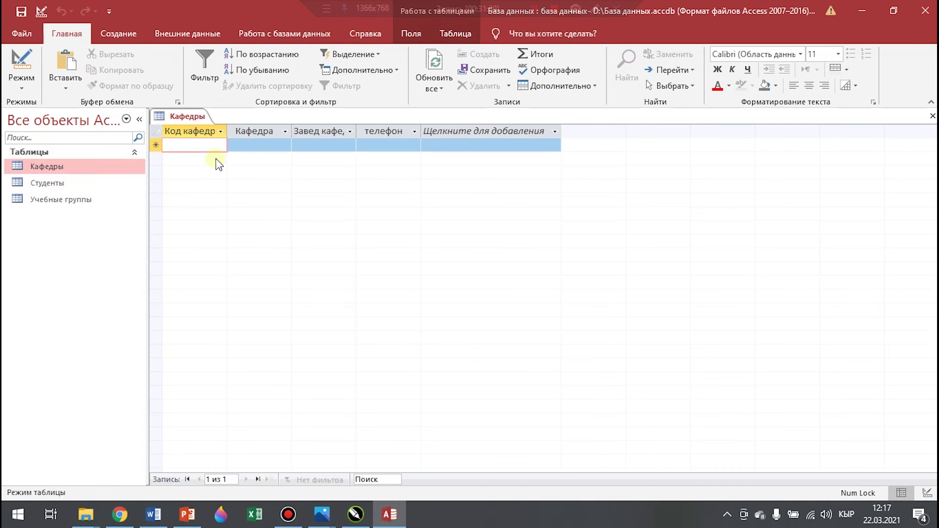
# Widen the Завед кафедры and телефон columns and fill in the first department's head and phone number
pyautogui.click(216, 145)
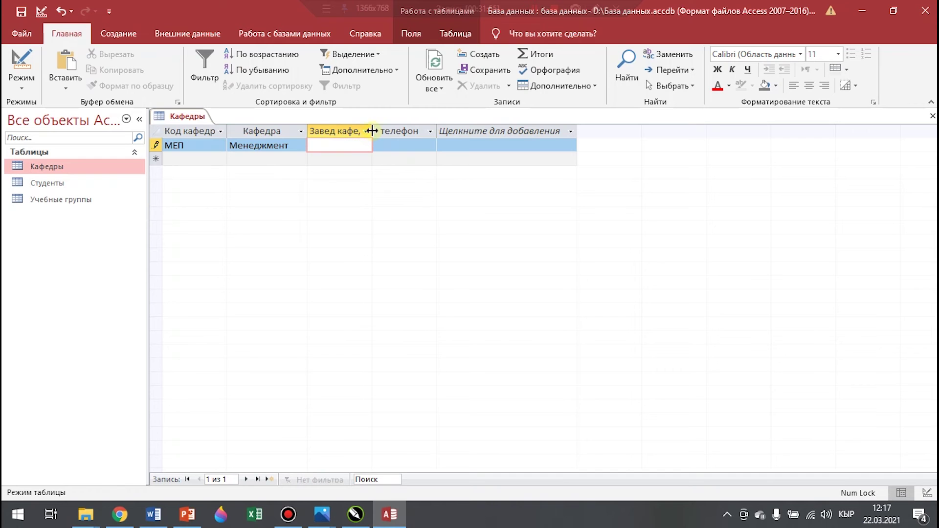
pyautogui.moveTo(446, 135); pyautogui.dragTo(507, 131)
pyautogui.click(348, 143)
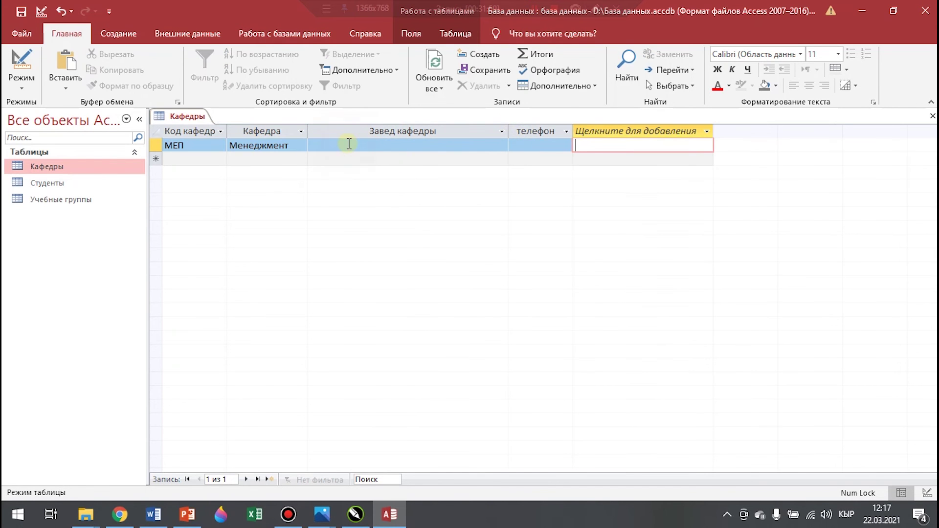
pyautogui.click(350, 144)
pyautogui.press('Tab')
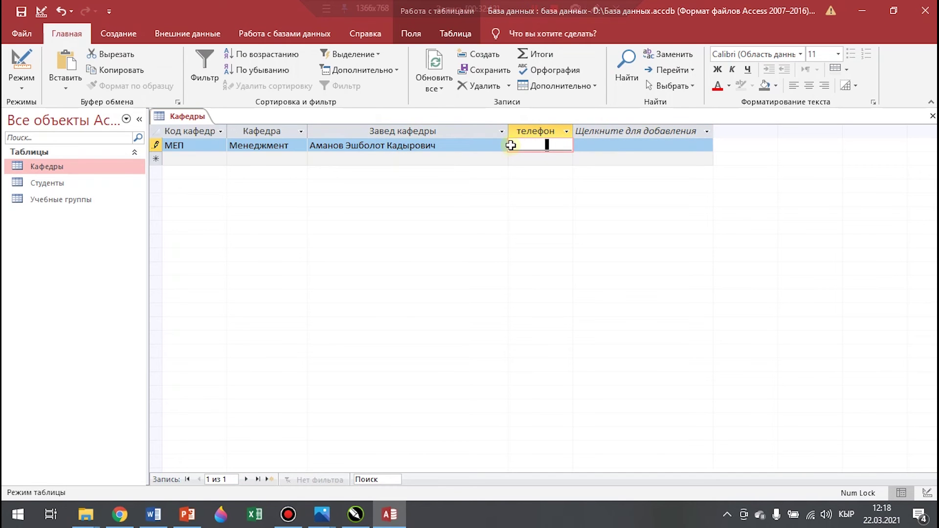
pyautogui.click(515, 145)
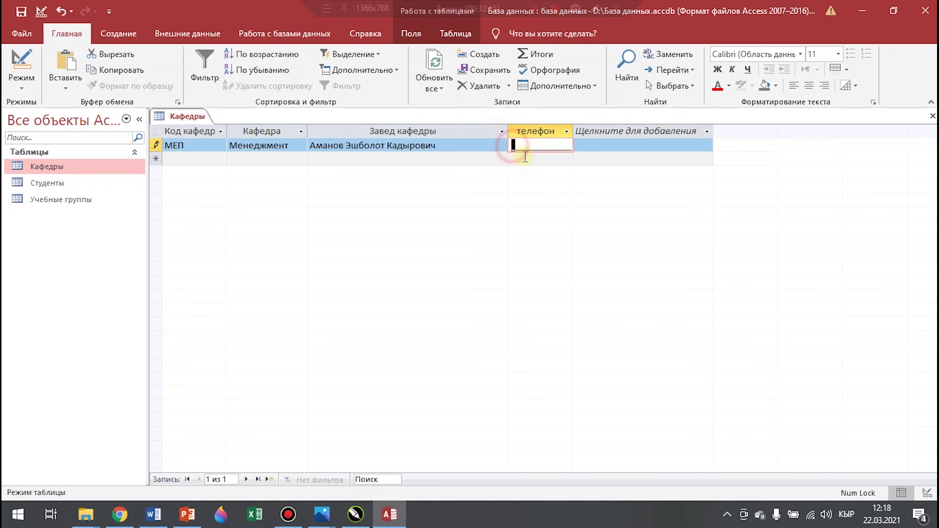
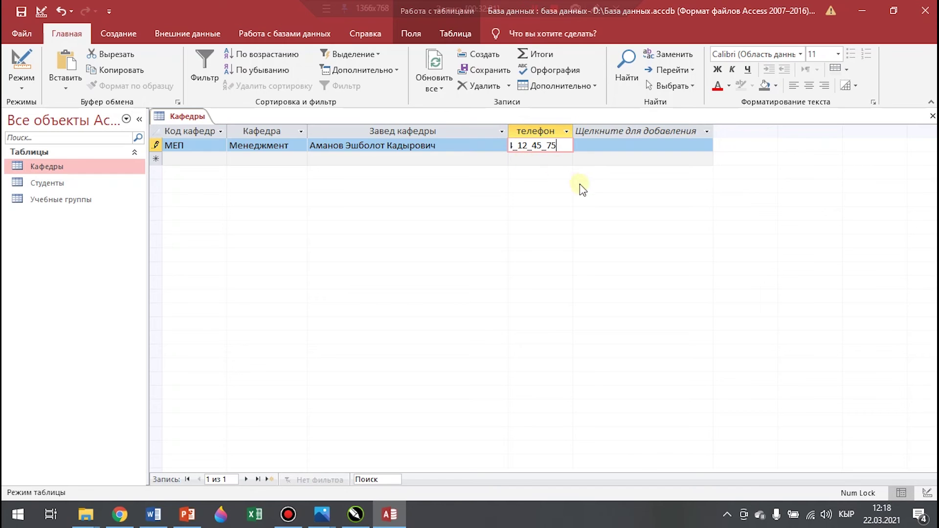
pyautogui.press('Down')
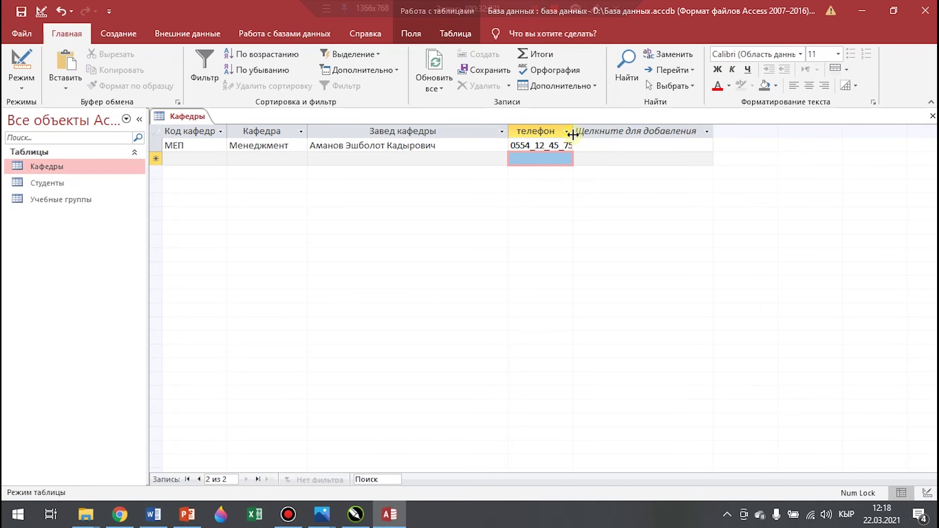
pyautogui.moveTo(574, 133); pyautogui.dragTo(581, 132)
pyautogui.click(589, 132)
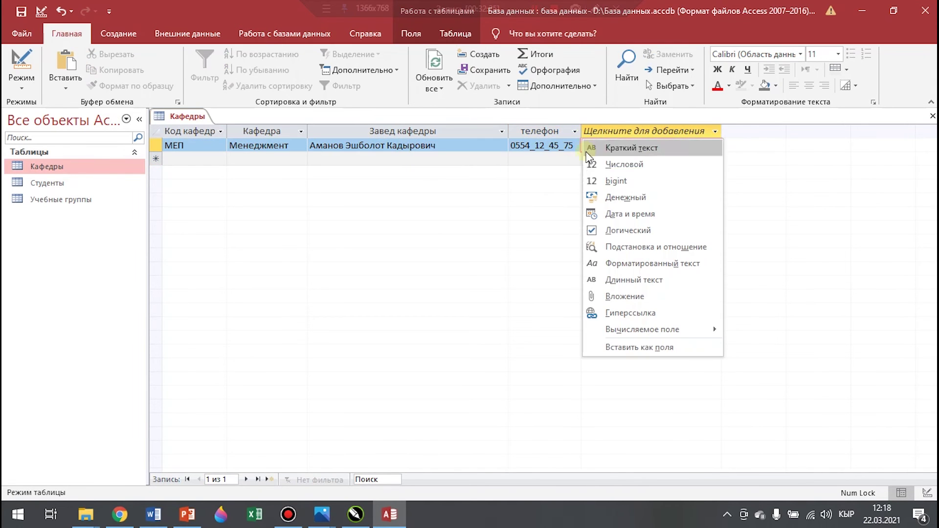
pyautogui.click(534, 162)
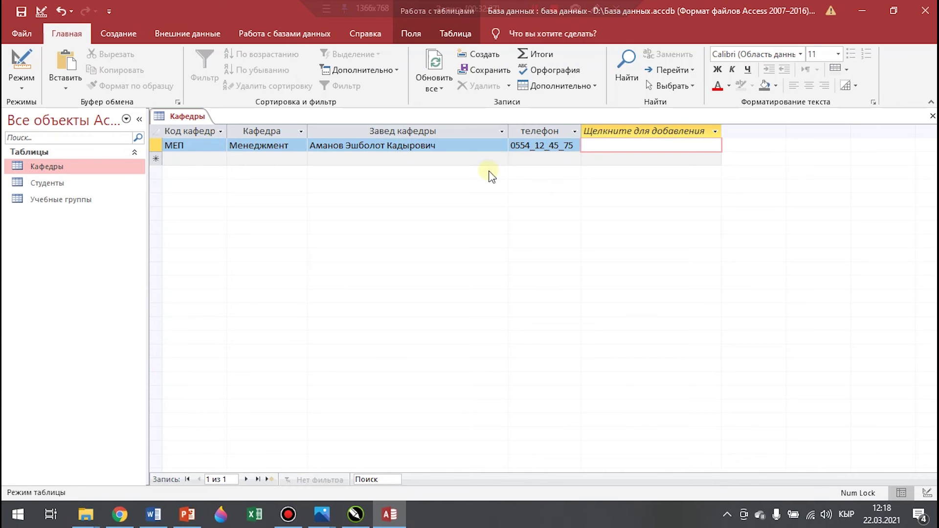
# Enter the ПИ record: Прикладная информатика, with its head's full name and phone number
pyautogui.click(181, 159)
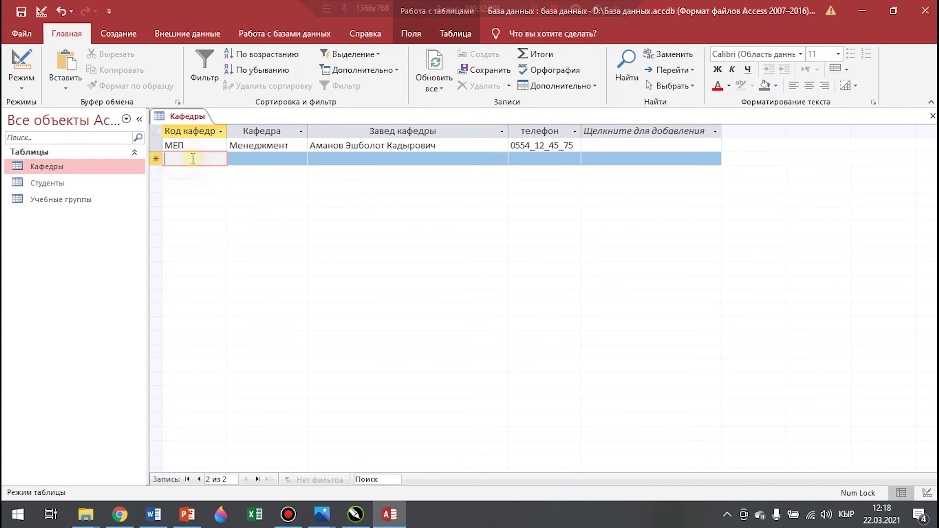
pyautogui.write('ПИ')
pyautogui.click(265, 160)
pyautogui.write('Прикладная информатика')
pyautogui.click(355, 159)
pyautogui.click(518, 161)
# Enter the ПМИ record: Прикладная математика, with its head's full name and phone number
pyautogui.click(212, 173)
pyautogui.write('ПМИ')
pyautogui.click(280, 173)
pyautogui.write('Прикладная математика')
pyautogui.click(365, 173)
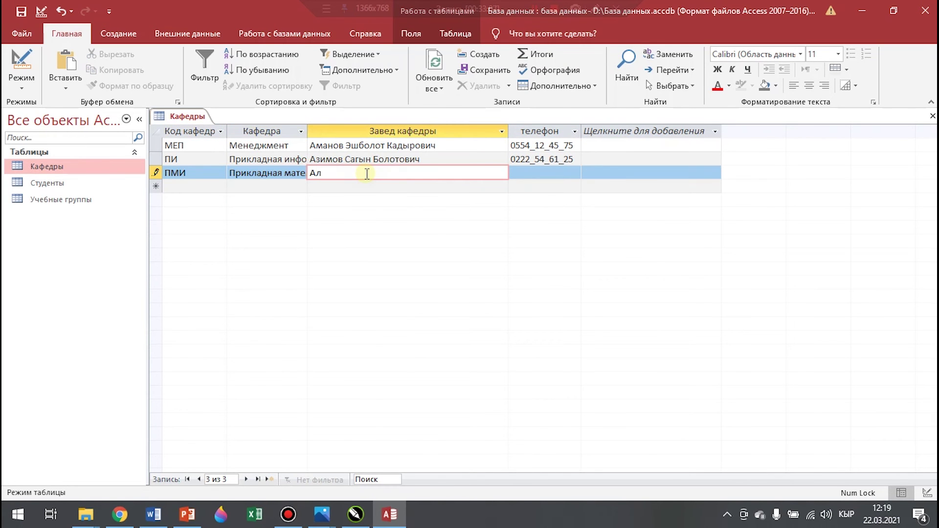
pyautogui.click(521, 173)
# Enter the МТ record: Менеджмент туризма, with its head's full name and phone number
pyautogui.click(189, 186)
pyautogui.write('МТ')
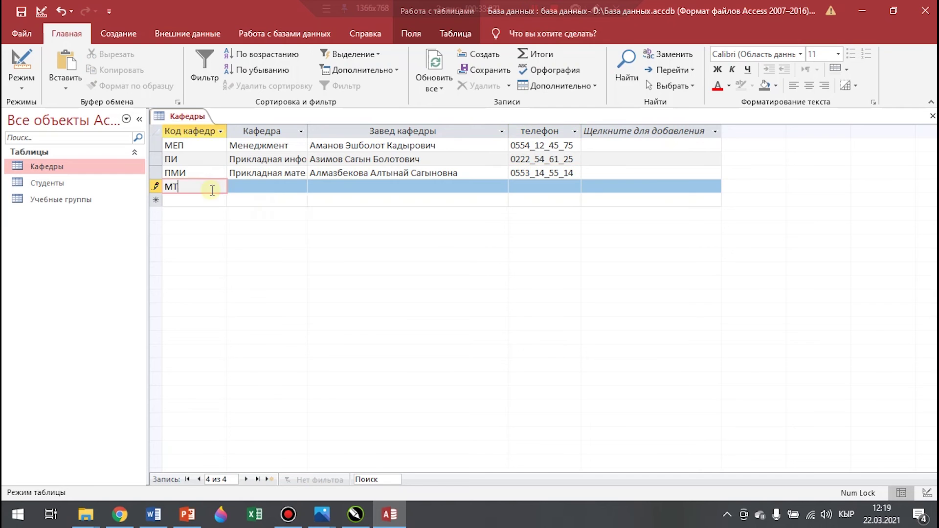
pyautogui.click(264, 186)
pyautogui.write('Менеджмент туризма')
pyautogui.click(336, 188)
pyautogui.click(520, 187)
# Enter the ПМЭ record, choosing its department name from the list, plus head's name and phone
pyautogui.click(193, 200)
pyautogui.write('ПМЭ')
pyautogui.click(301, 200)
pyautogui.click(255, 323)
pyautogui.click(335, 201)
pyautogui.click(520, 201)
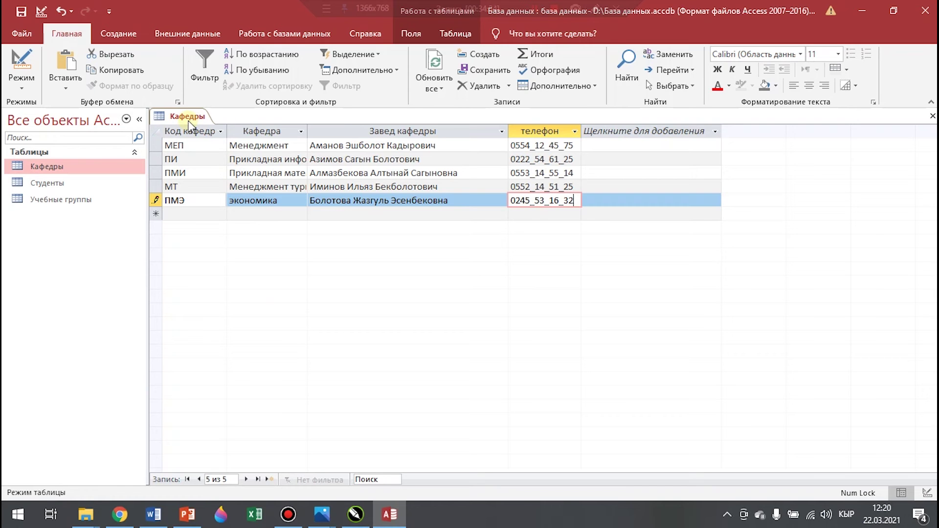
# Save the entered department records and close the Кафедры table
pyautogui.rightClick(189, 120)
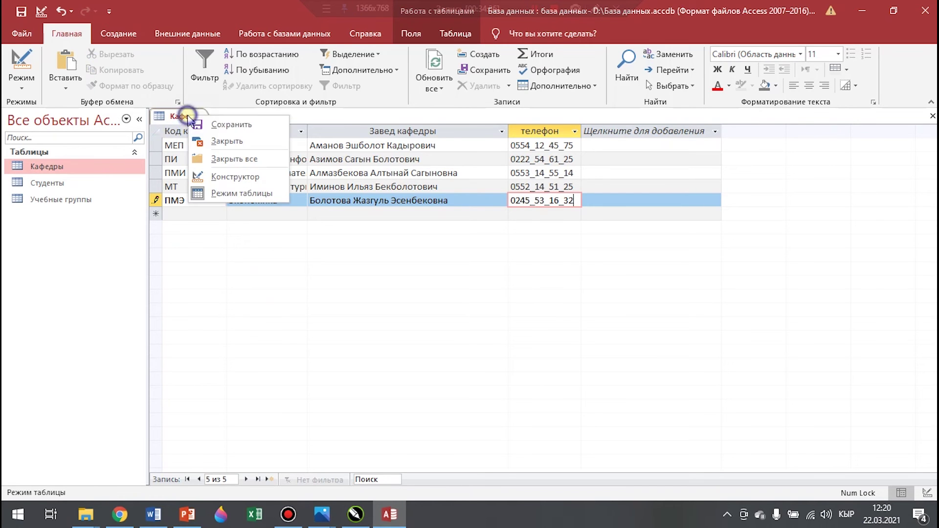
pyautogui.click(231, 127)
pyautogui.rightClick(180, 116)
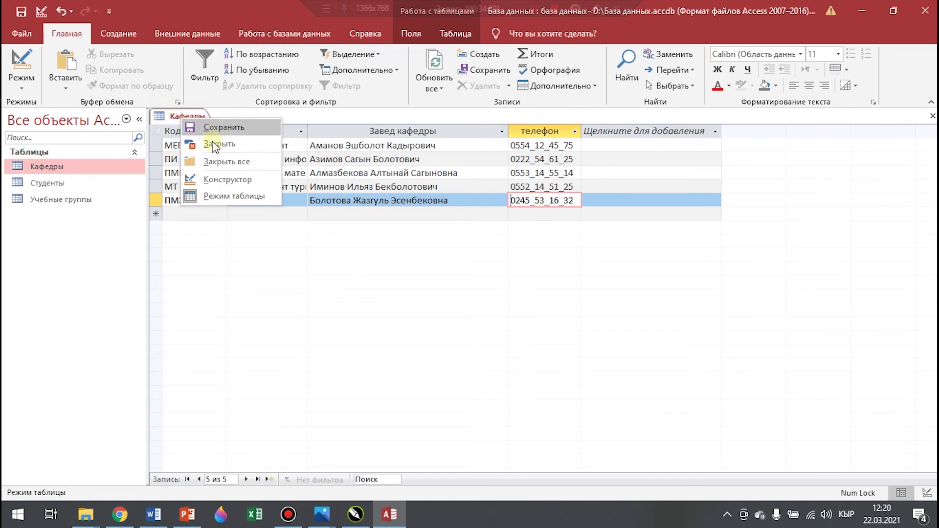
pyautogui.click(221, 145)
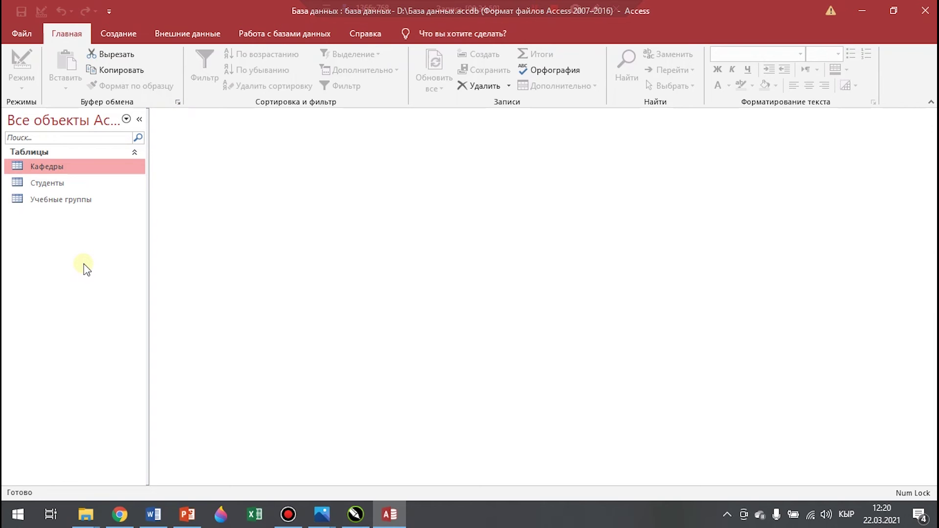
pyautogui.click(119, 33)
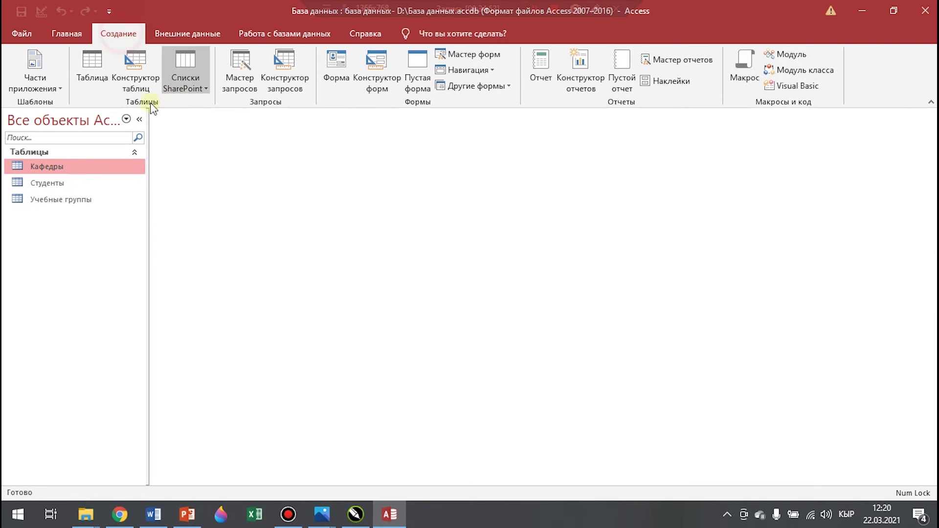
# Start a new table design whose first field, №, is auto-numbered
pyautogui.click(139, 76)
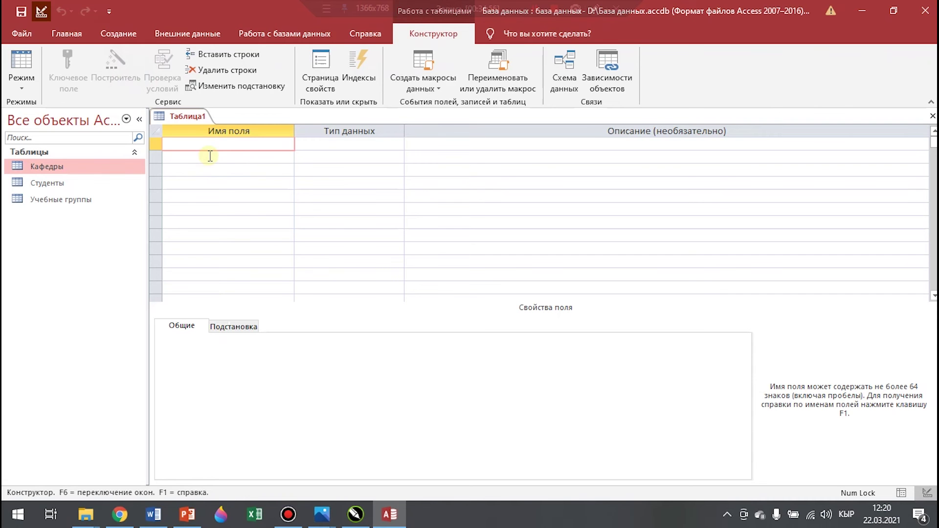
pyautogui.click(202, 147)
pyautogui.write('№')
pyautogui.click(340, 144)
pyautogui.click(397, 144)
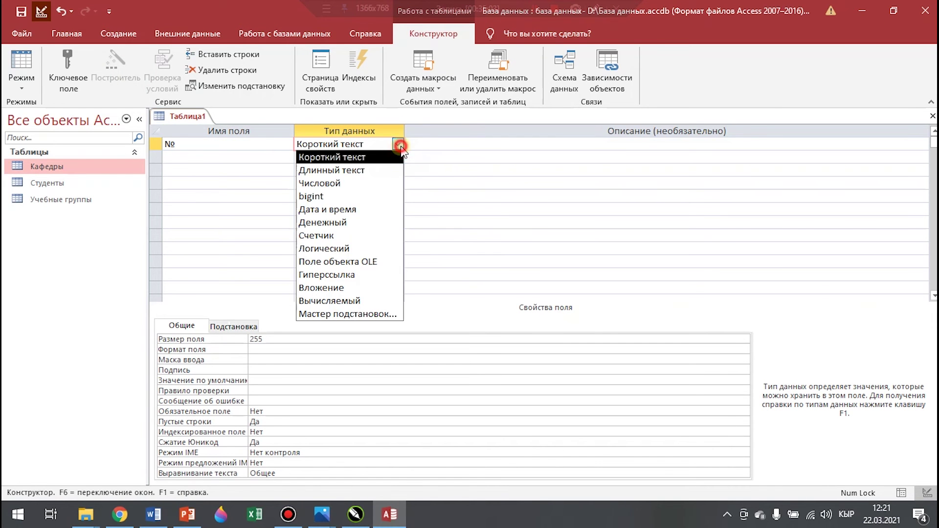
pyautogui.click(321, 235)
# Add a Фамилия short-text field
pyautogui.click(187, 158)
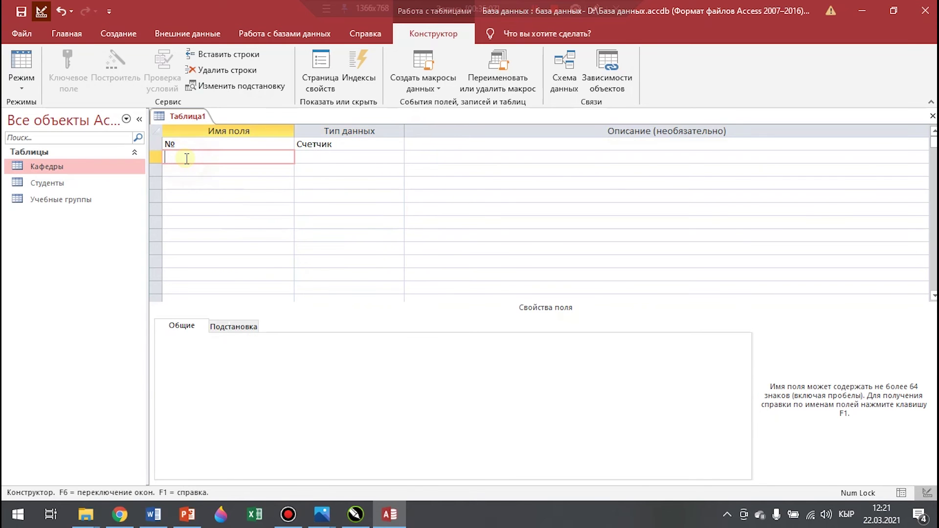
pyautogui.write('Фамилия')
pyautogui.press('Tab')
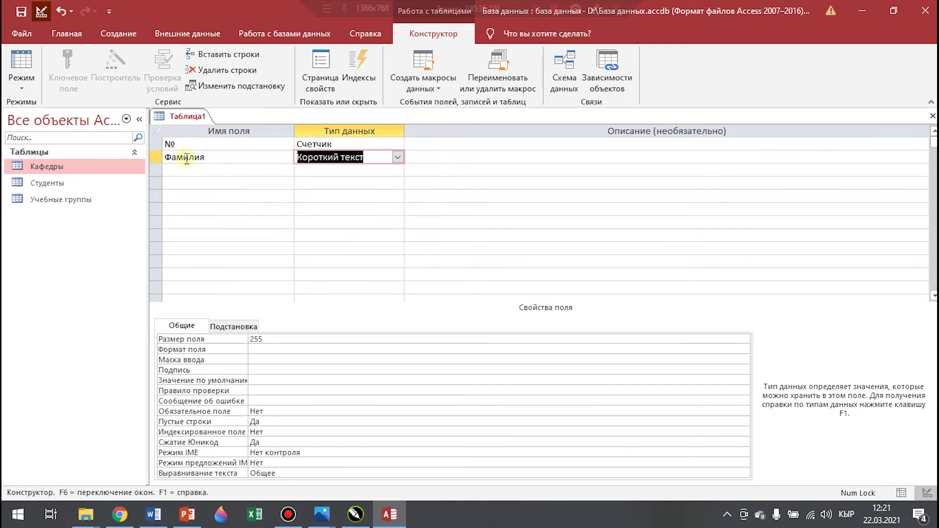
pyautogui.click(275, 338)
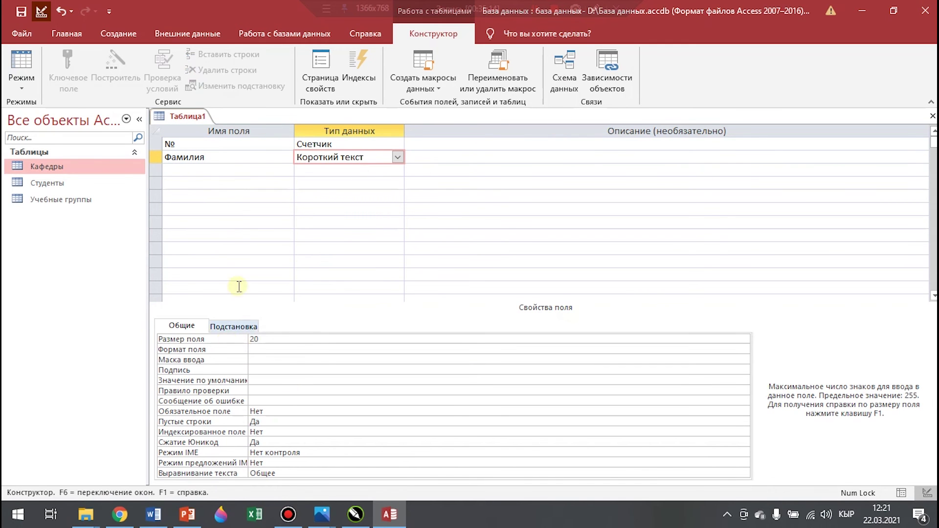
# Add an Имя short-text field with field size 15
pyautogui.click(188, 169)
pyautogui.write('Имя')
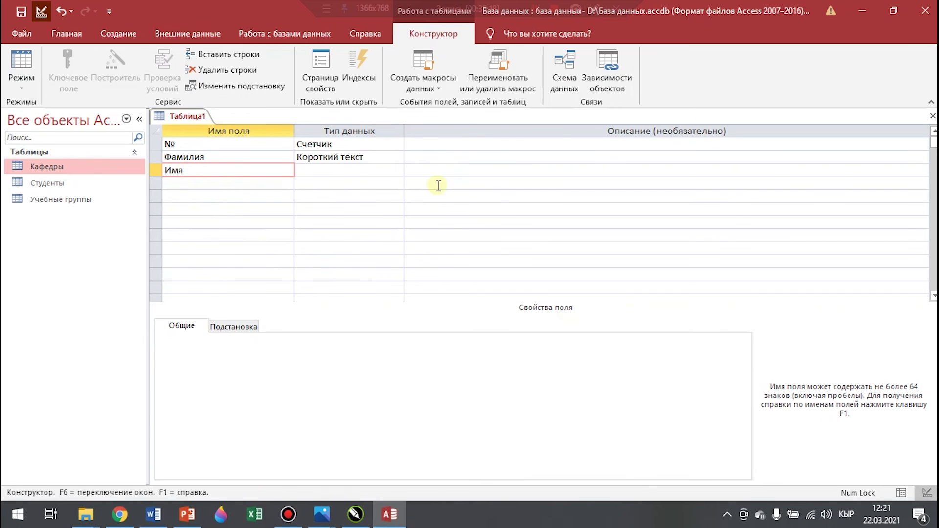
pyautogui.click(394, 170)
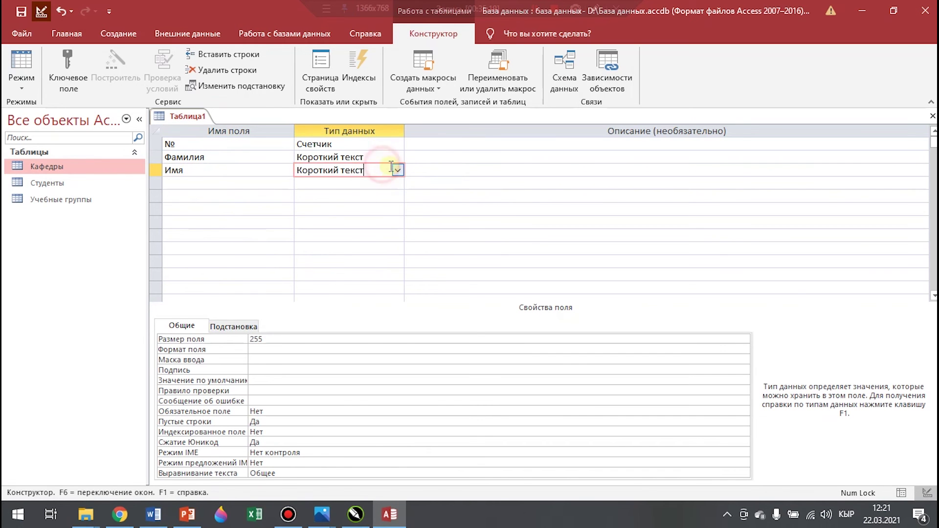
pyautogui.click(396, 171)
pyautogui.click(328, 184)
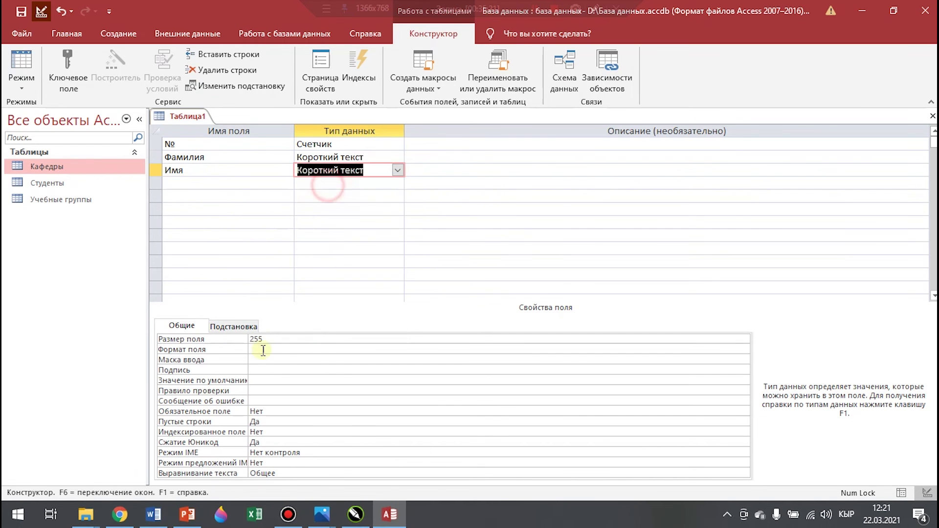
pyautogui.click(267, 339)
pyautogui.write('15')
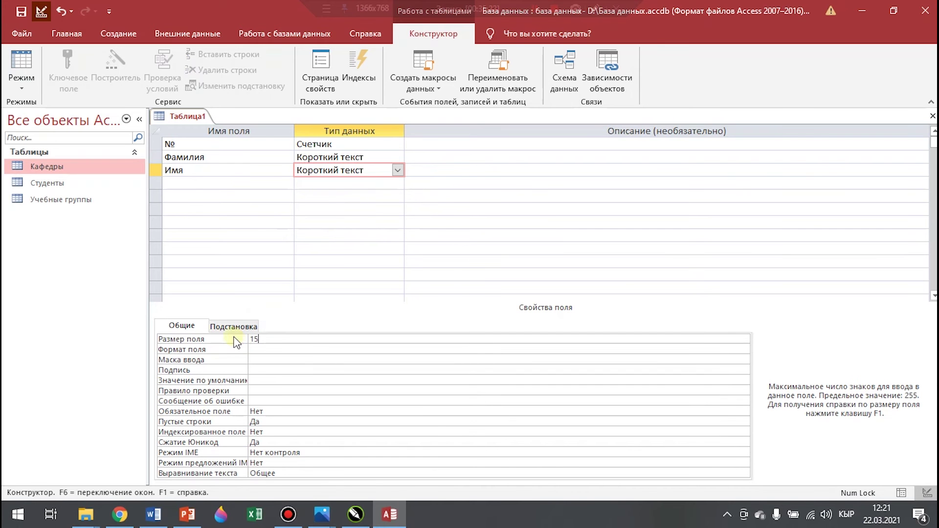
# Add an Отчество short-text field with field size 20
pyautogui.click(200, 185)
pyautogui.write('Отчес')
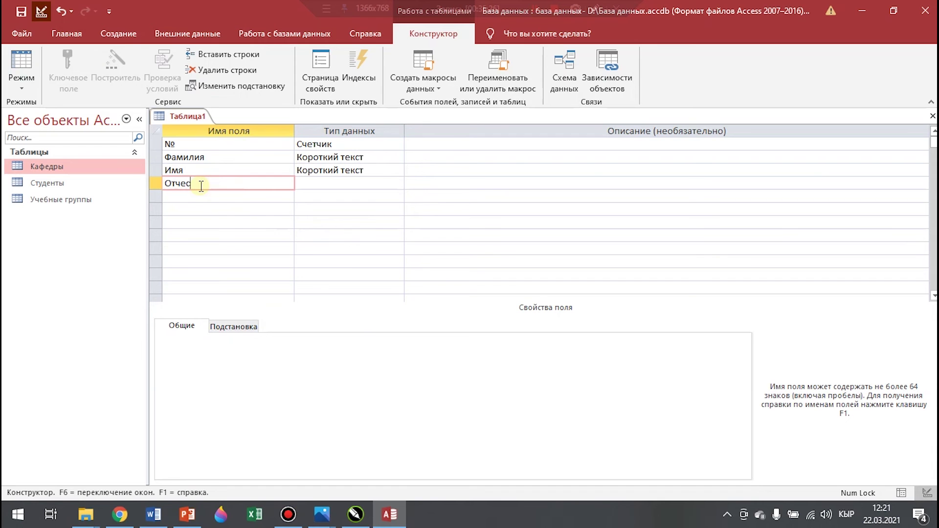
pyautogui.moveTo(354, 183); pyautogui.dragTo(395, 183)
pyautogui.click(273, 340)
pyautogui.click(209, 342)
pyautogui.write('20')
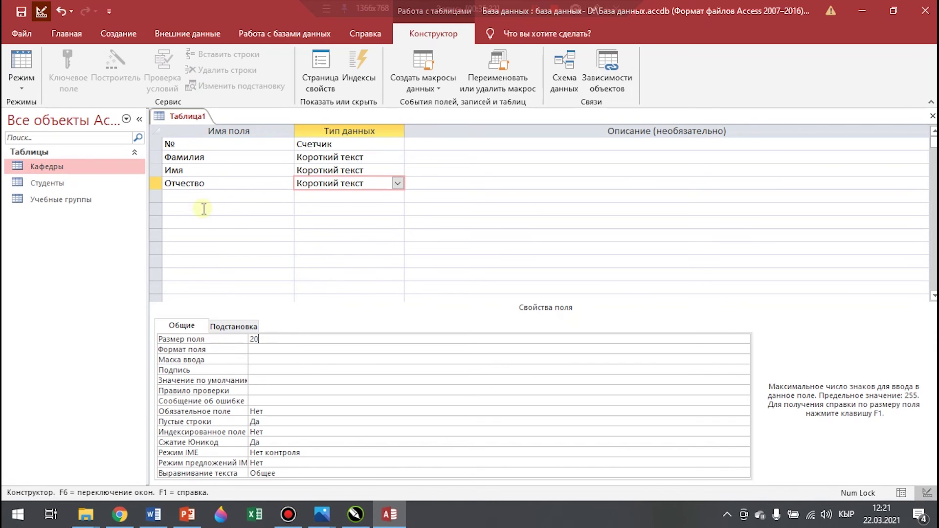
# Start a Категория field in the next row and bring up its data-type choices
pyautogui.click(192, 197)
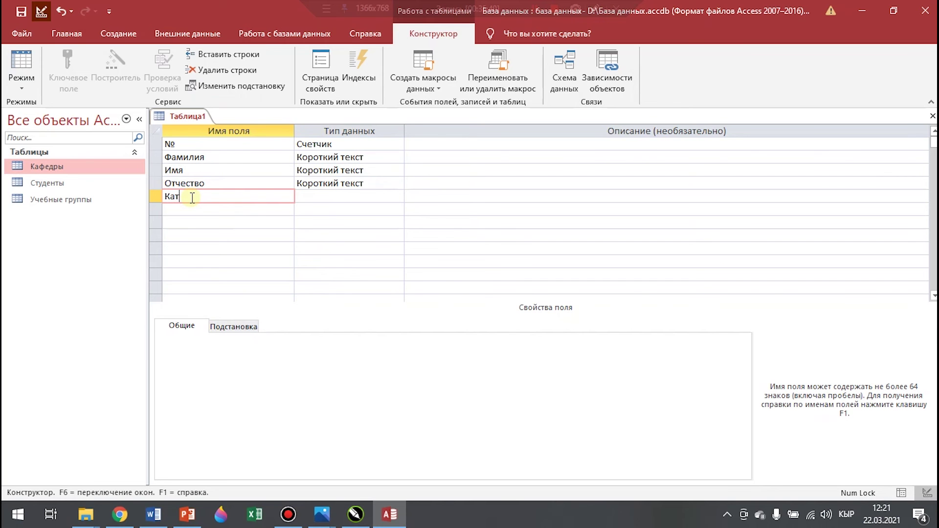
pyautogui.write('Категория')
pyautogui.click(383, 198)
pyautogui.click(398, 196)
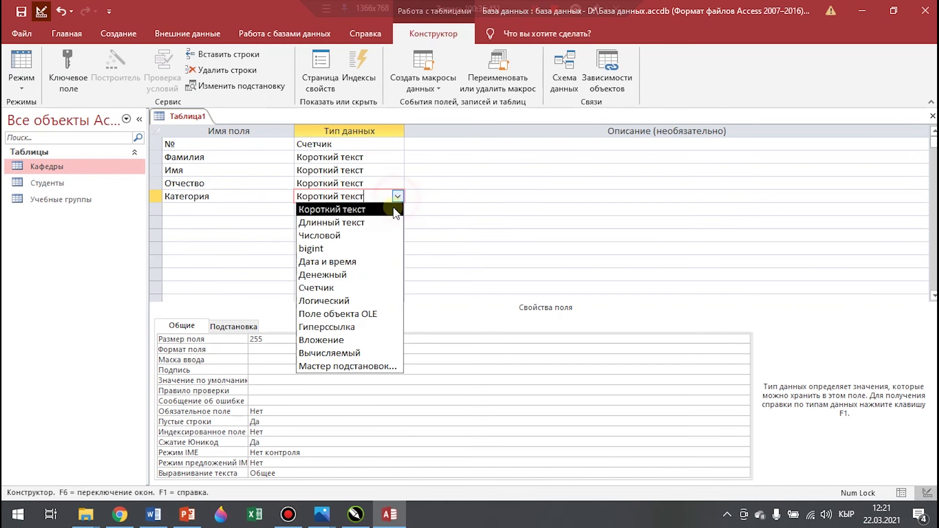
# Start a typed-values lookup for Категория with преподователь and ст. преподователь
pyautogui.click(364, 367)
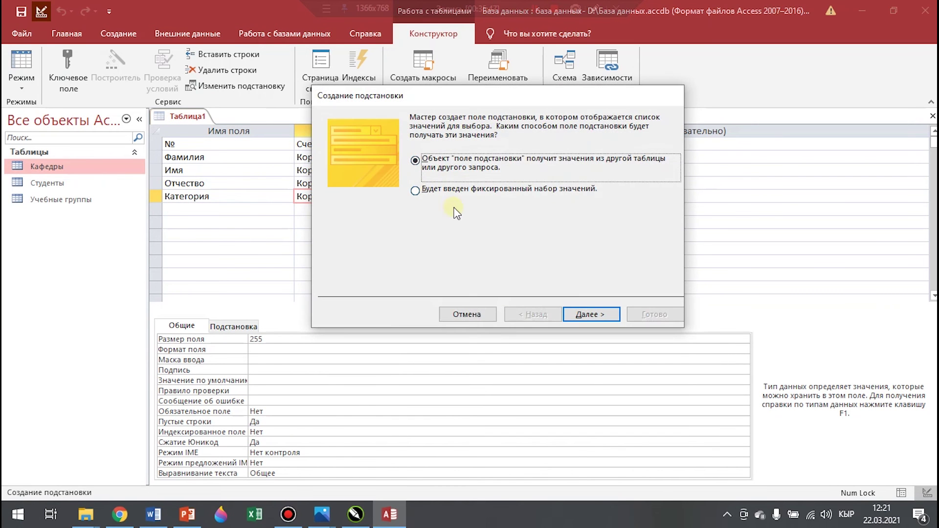
pyautogui.click(440, 191)
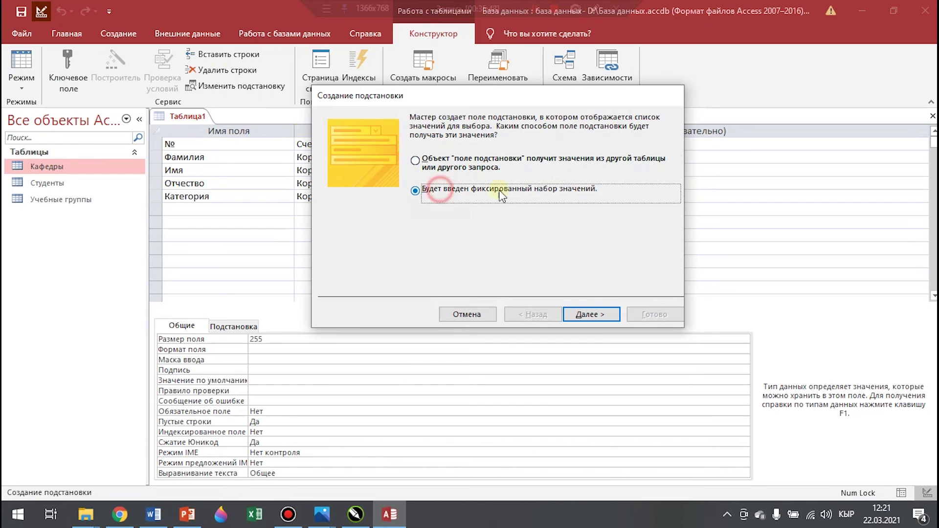
pyautogui.click(591, 315)
pyautogui.click(358, 214)
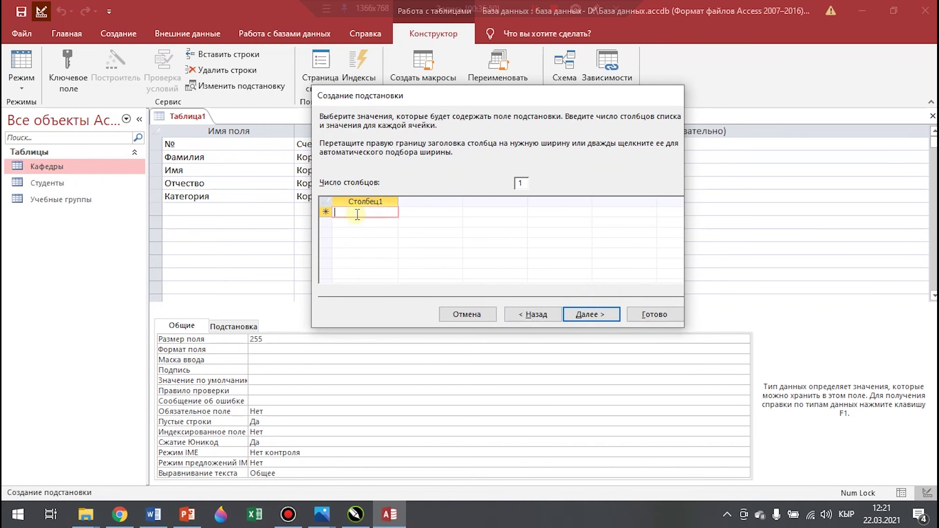
pyautogui.write('преподователь')
pyautogui.press('Return')
pyautogui.write('ст')
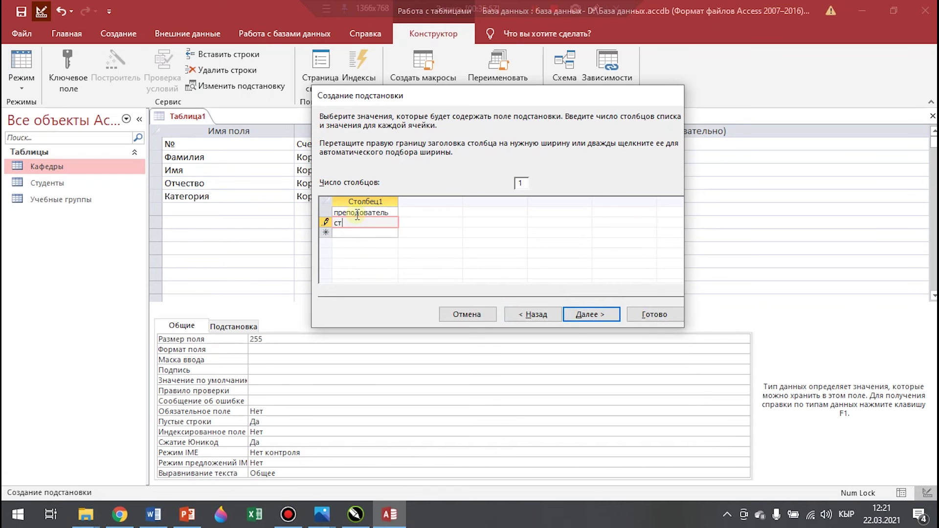
pyautogui.write('. преподователь')
pyautogui.press('Return')
# Add доцент, кандидат наук, доктор наук and профессор to the Категория list
pyautogui.write('доцент')
pyautogui.press('Return')
pyautogui.write('кан')
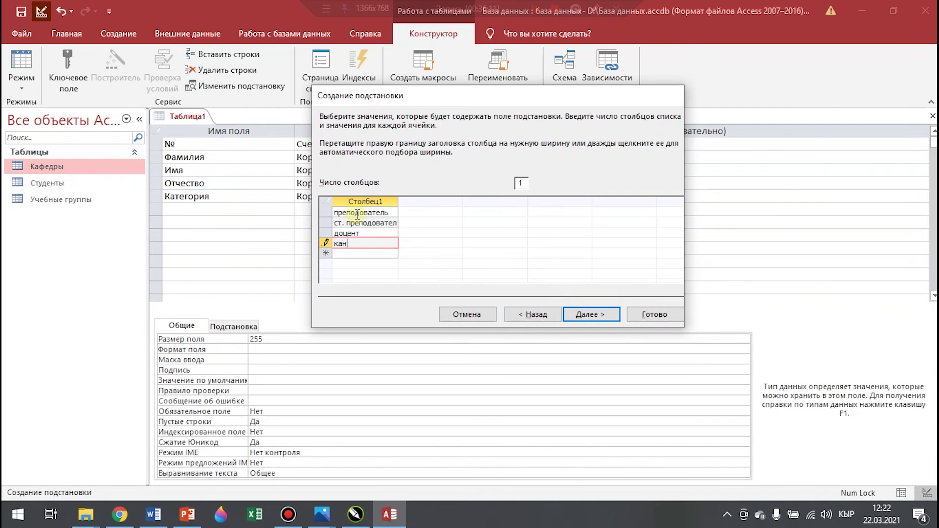
pyautogui.write('дидат наук')
pyautogui.press('Return')
pyautogui.write('доктор наук')
pyautogui.press('Return')
pyautogui.write('профе')
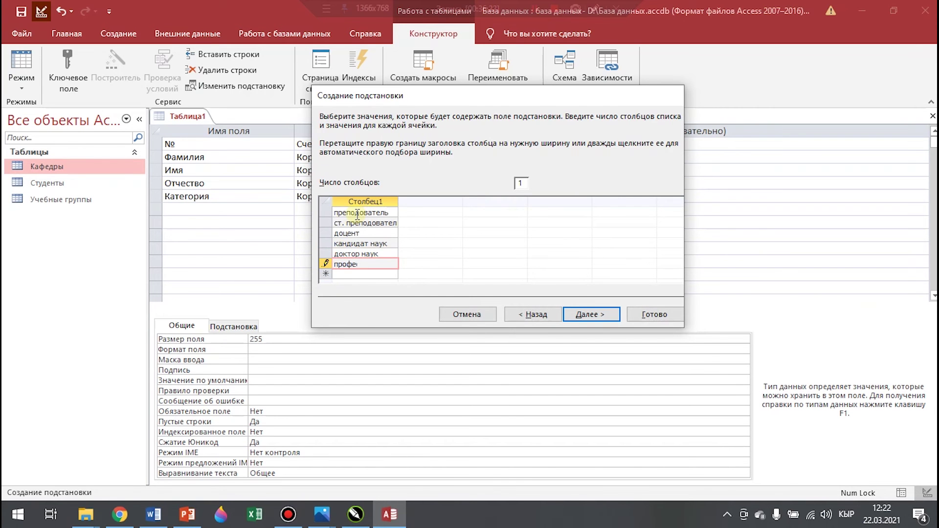
pyautogui.write('ссор')
# Limit Категория to the listed values and finish the lookup
pyautogui.click(591, 314)
pyautogui.click(436, 162)
pyautogui.click(641, 314)
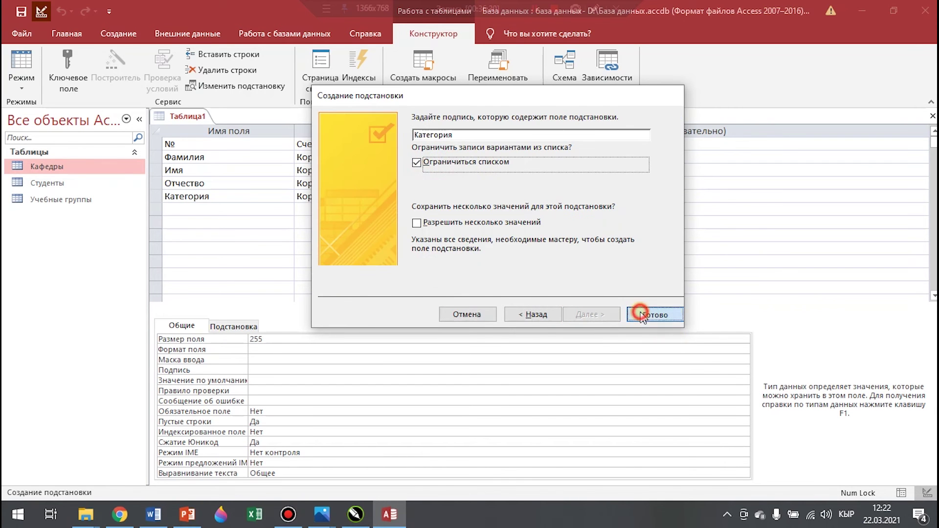
pyautogui.click(203, 210)
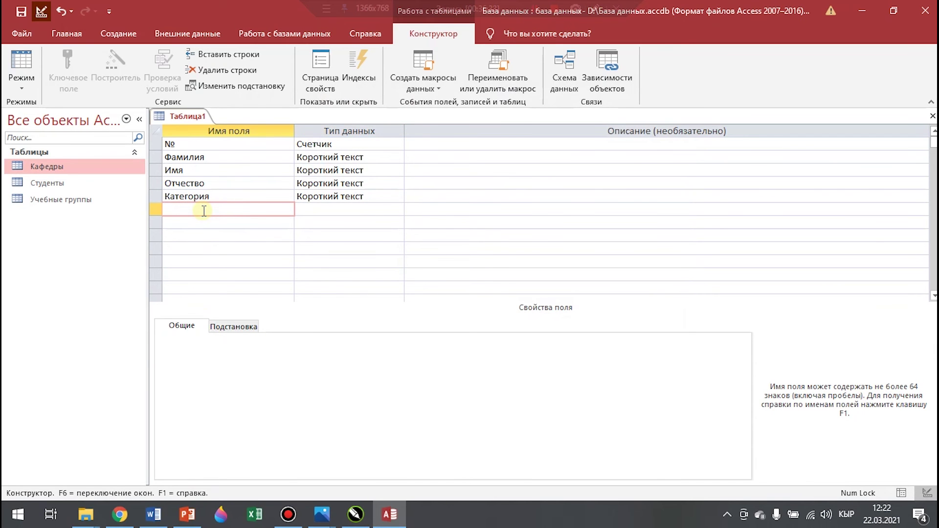
# Add a Кафедра field that looks up the Кафедра field of the Кафедры table
pyautogui.write('Кафедра')
pyautogui.click(390, 213)
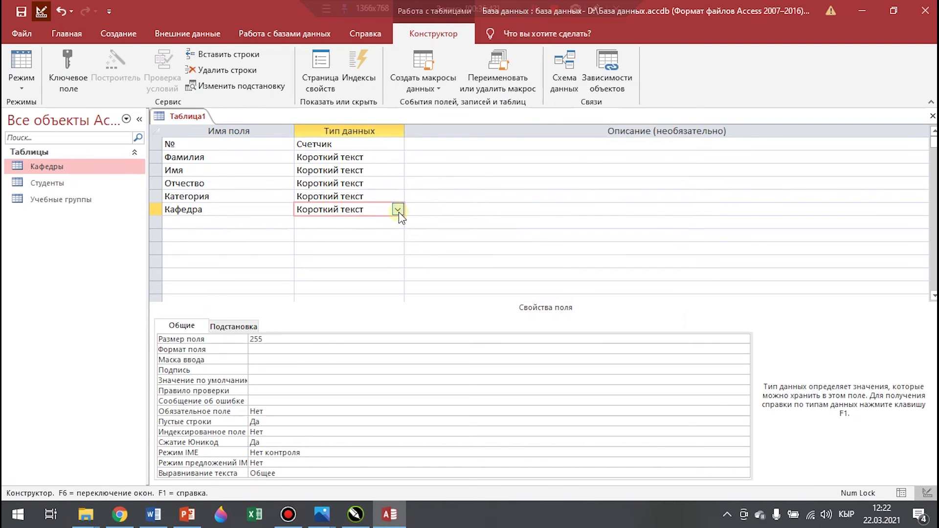
pyautogui.click(398, 212)
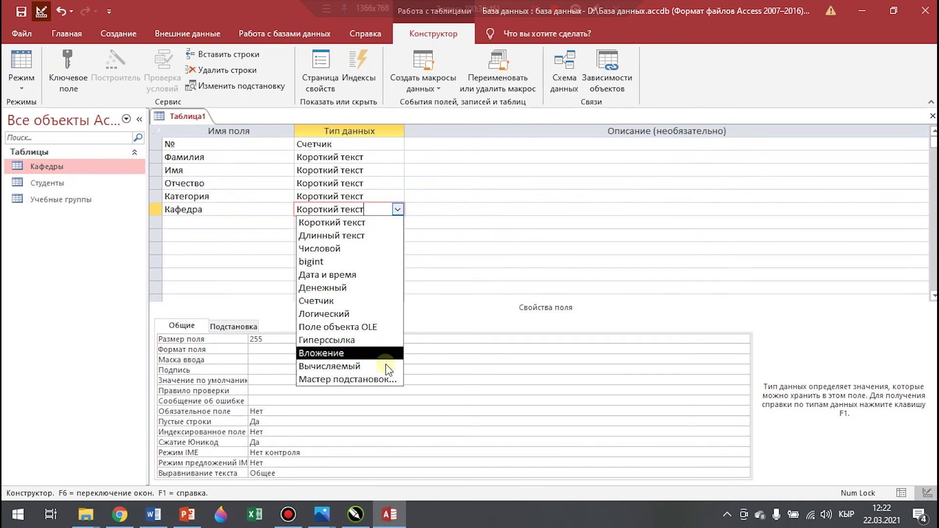
pyautogui.click(366, 384)
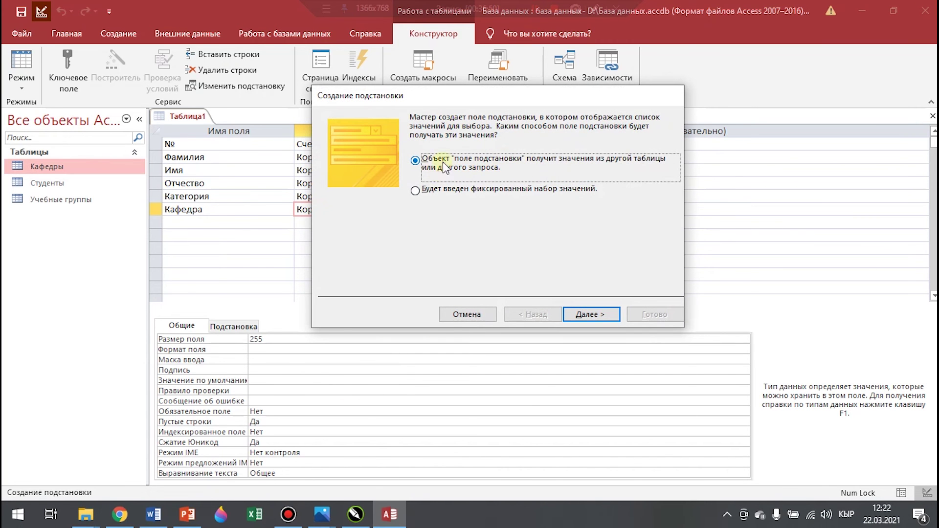
pyautogui.click(596, 316)
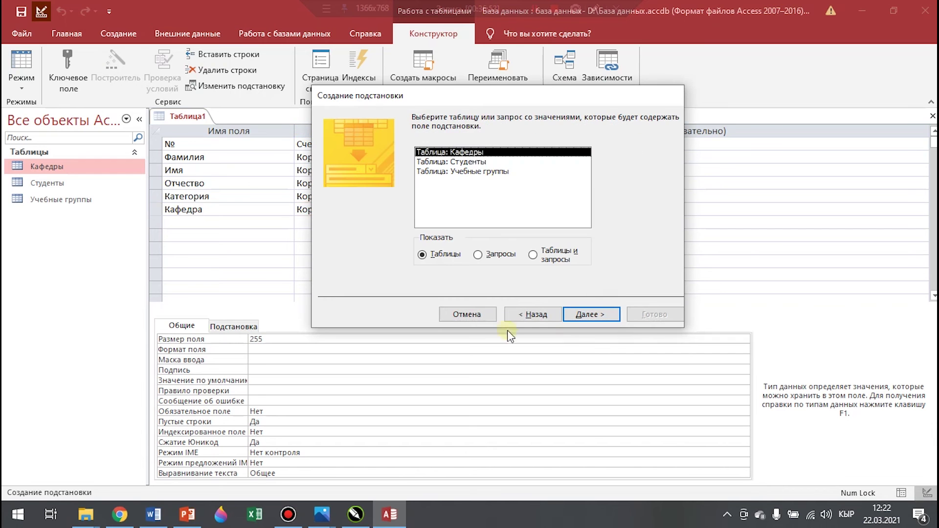
pyautogui.click(589, 313)
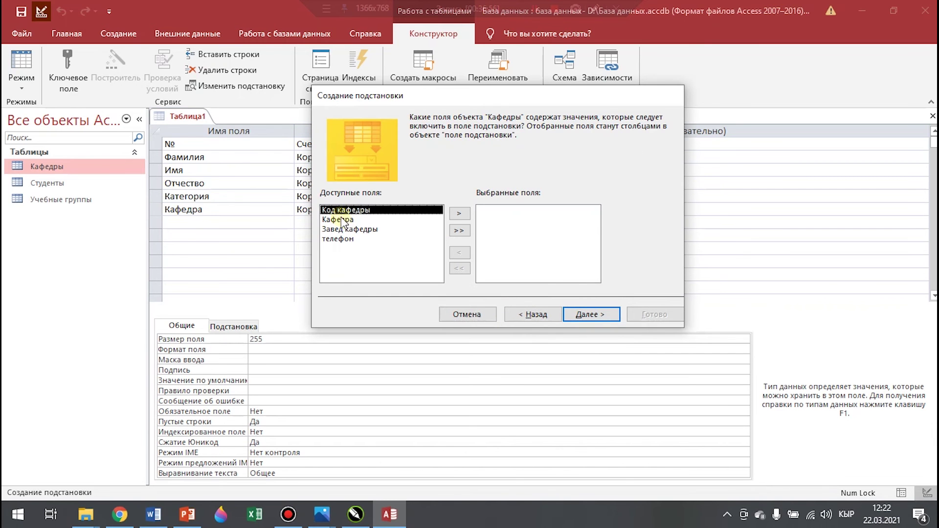
pyautogui.click(338, 220)
pyautogui.click(459, 213)
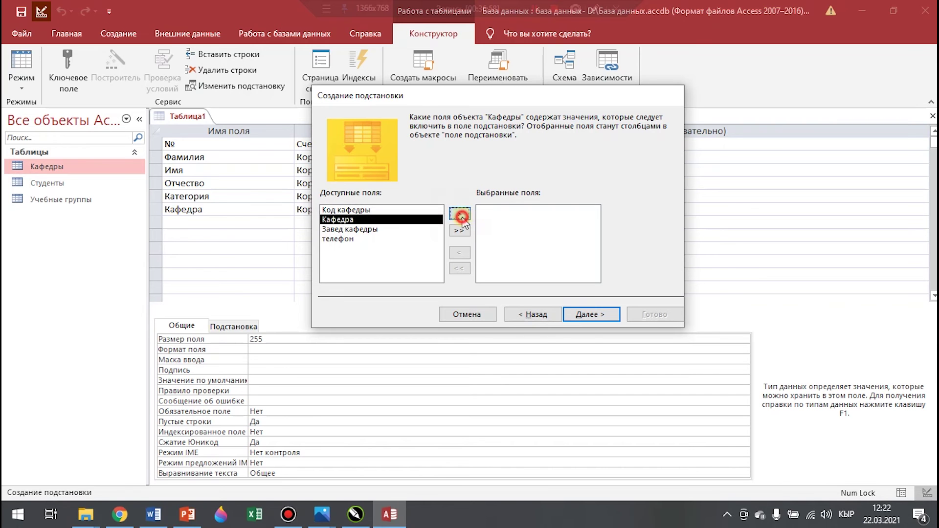
# Sort the Кафедра lookup ascending by Кафедра and complete the wizard
pyautogui.click(592, 314)
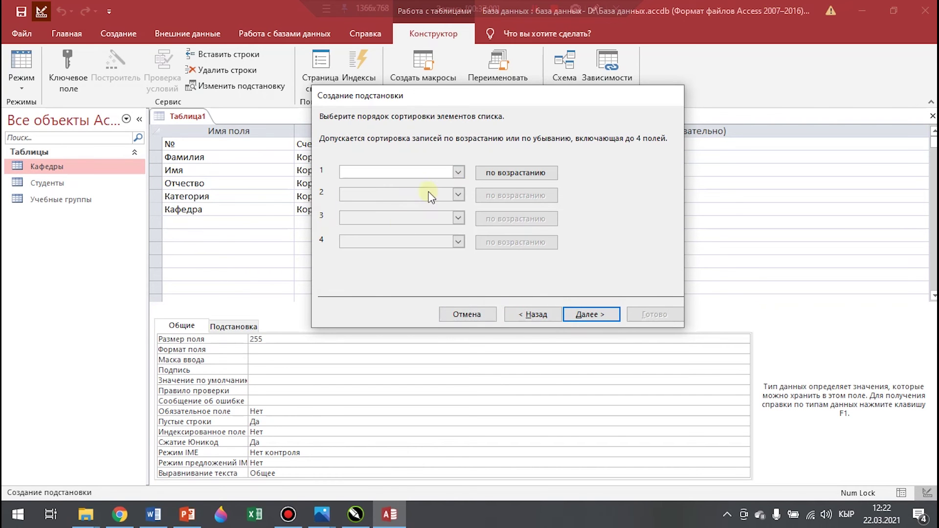
pyautogui.click(458, 173)
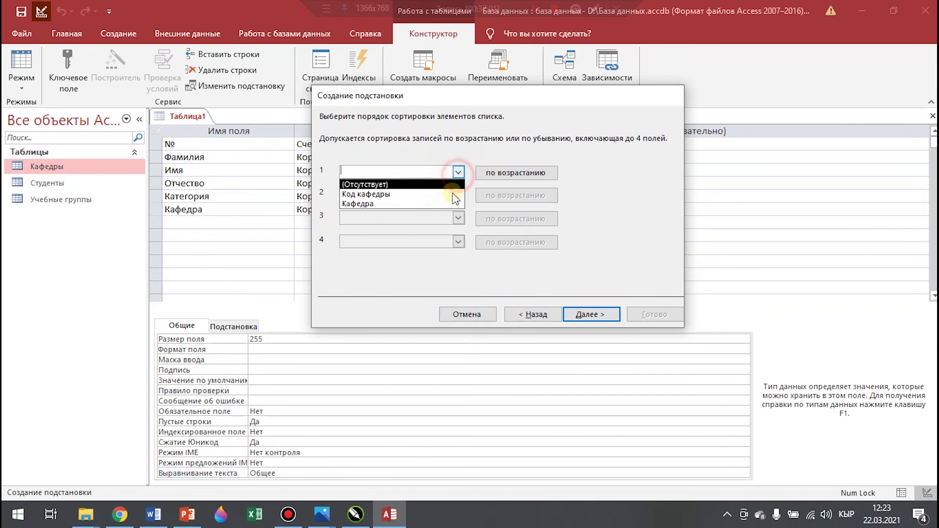
pyautogui.click(369, 204)
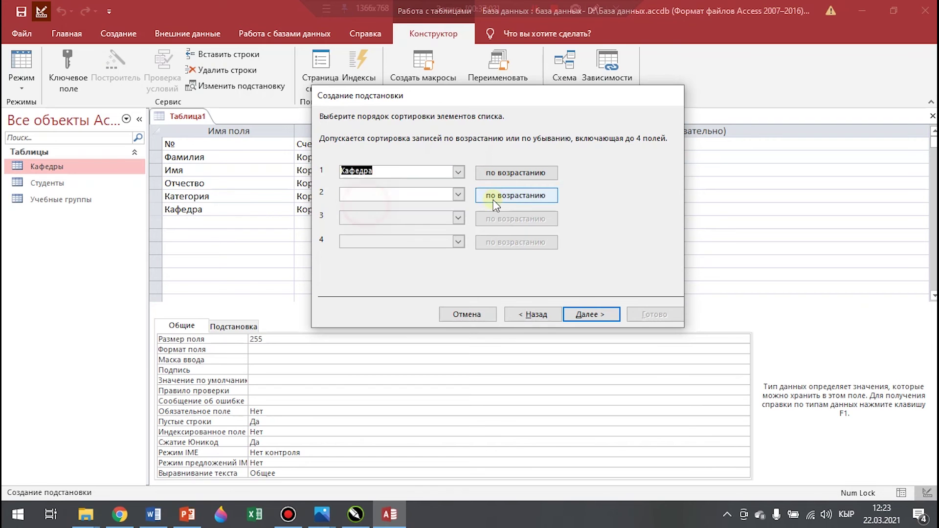
pyautogui.click(595, 315)
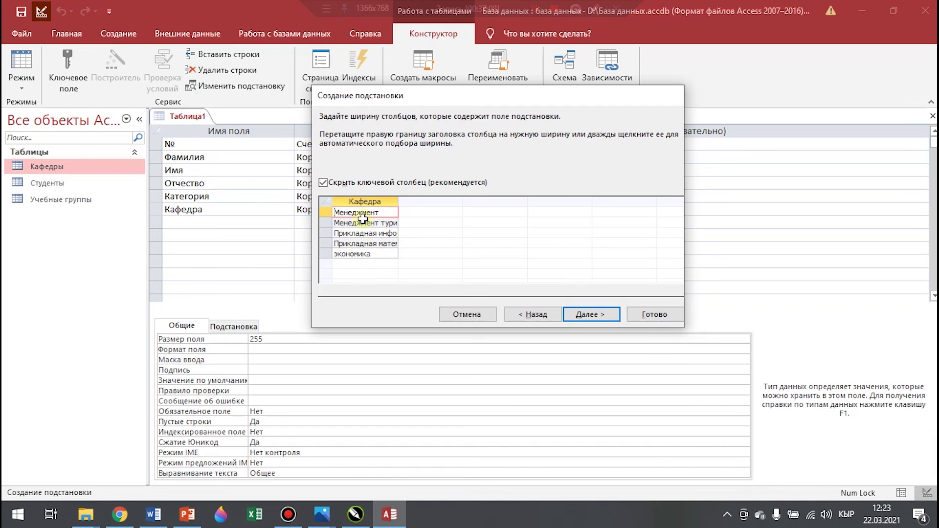
pyautogui.click(603, 317)
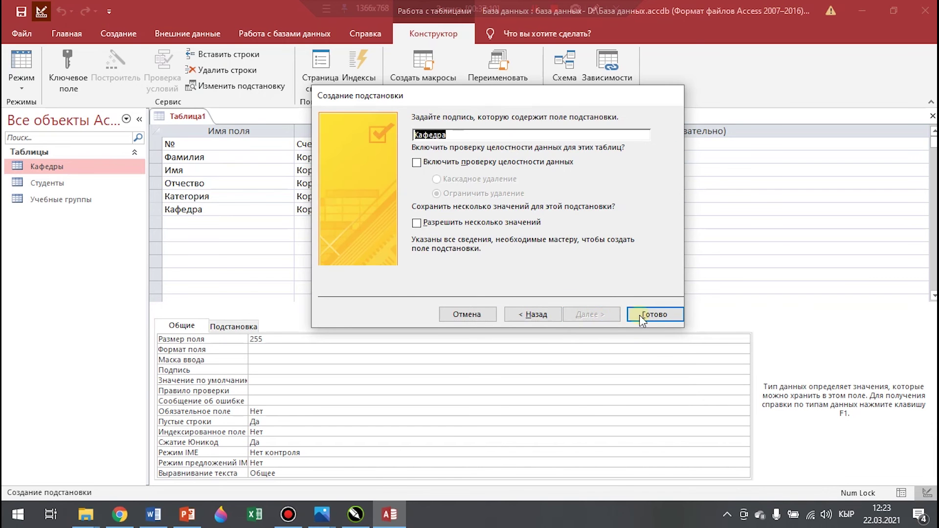
pyautogui.click(659, 315)
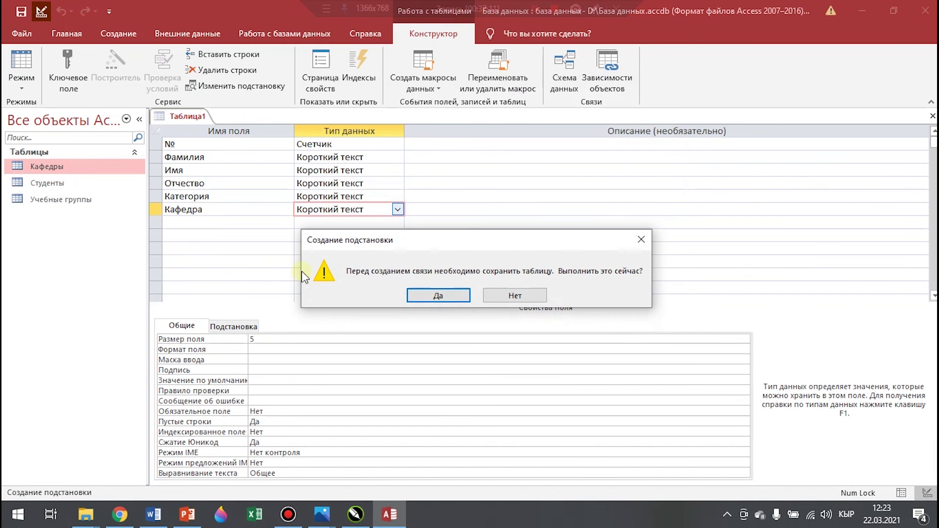
# Save the table as Преподаватели and let Access add a primary key
pyautogui.click(434, 296)
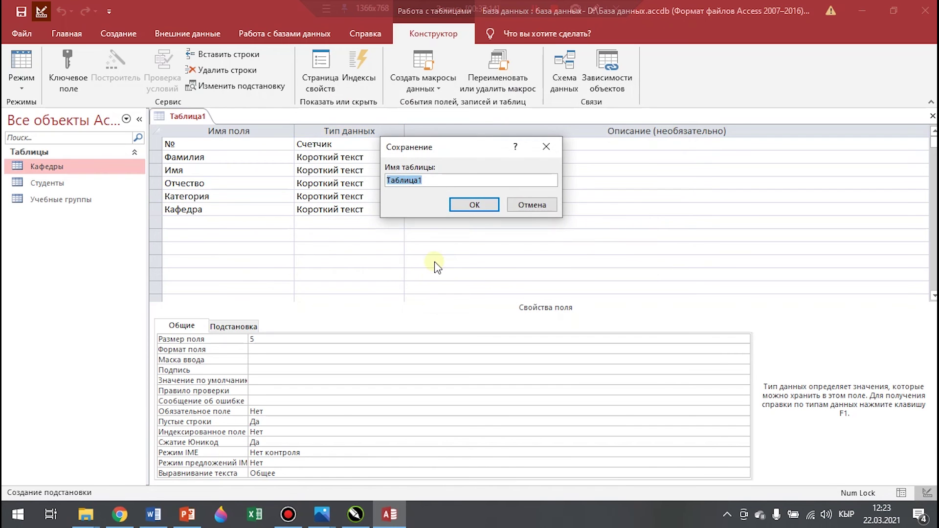
pyautogui.press('BackSpace')
pyautogui.write('Пре')
pyautogui.press('Return')
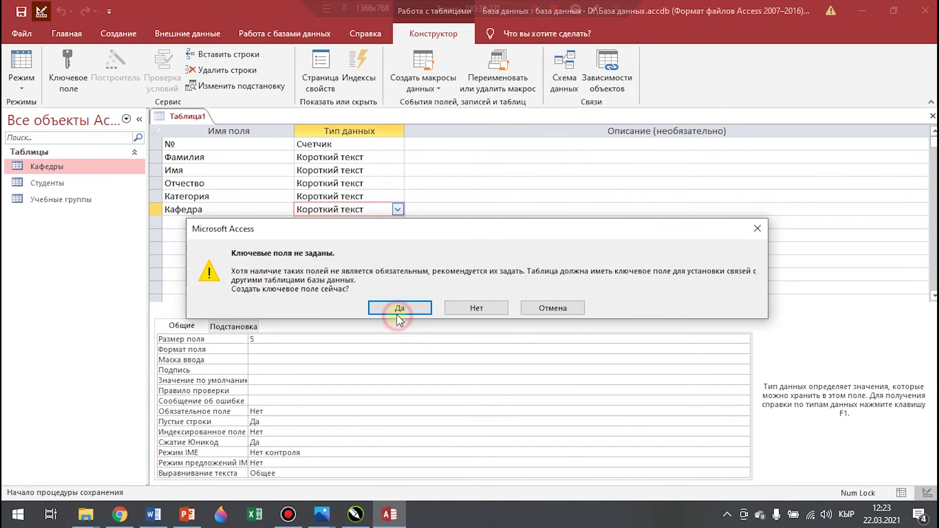
pyautogui.click(401, 308)
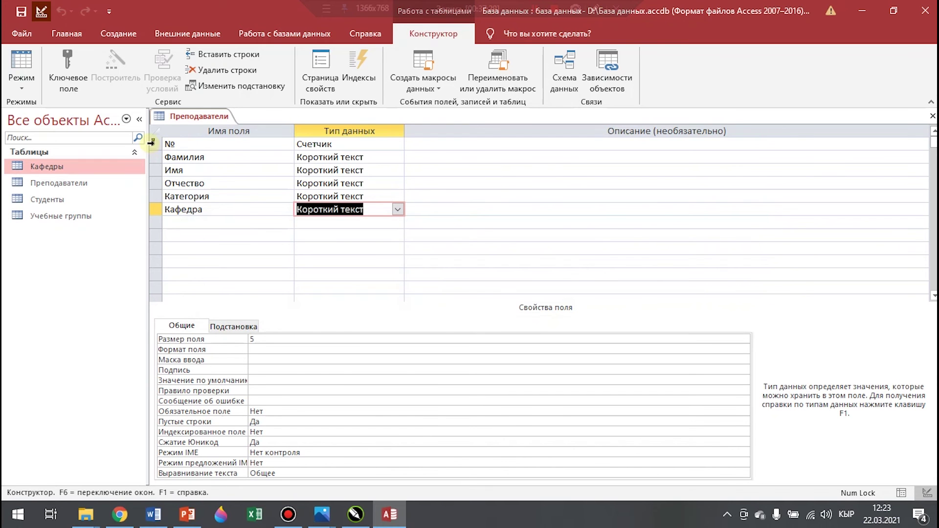
# Add a Дата рождения date/time field with the short date format
pyautogui.click(183, 224)
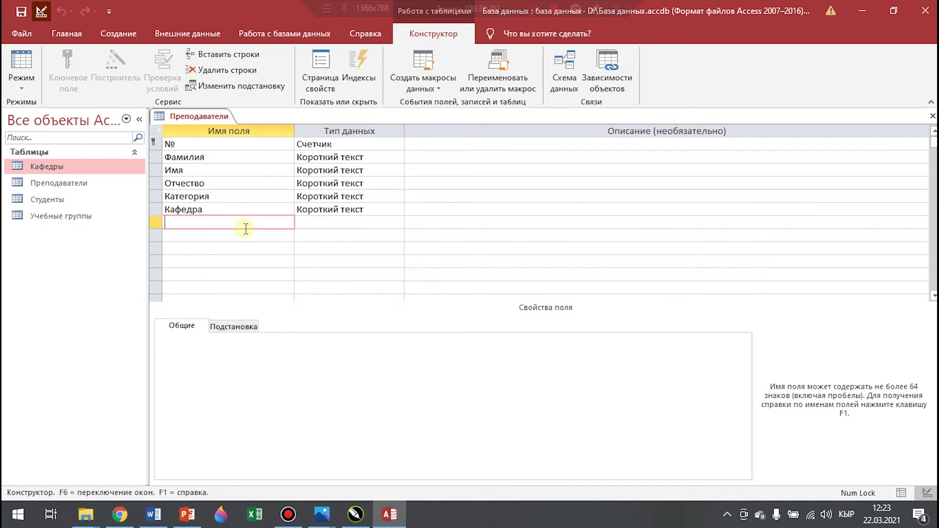
pyautogui.write('Дата рождения')
pyautogui.press('Tab')
pyautogui.click(398, 223)
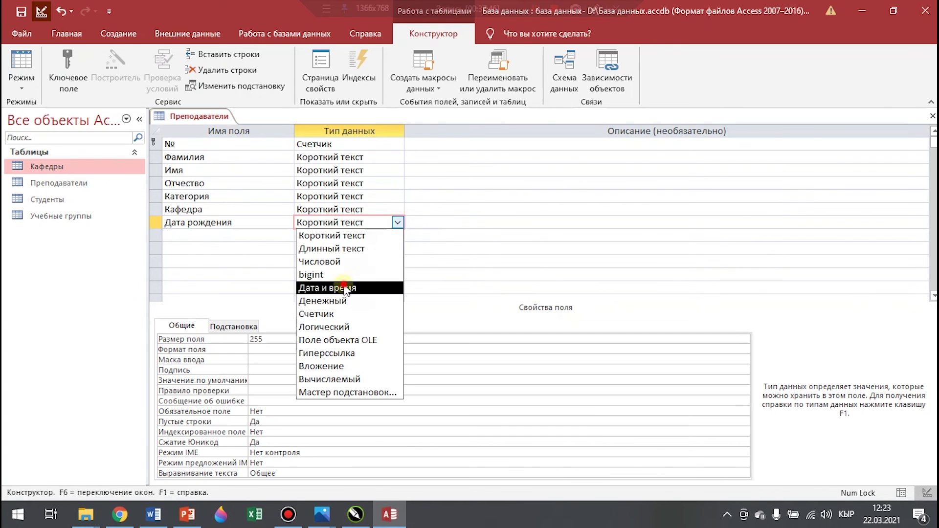
pyautogui.click(367, 287)
pyautogui.click(740, 339)
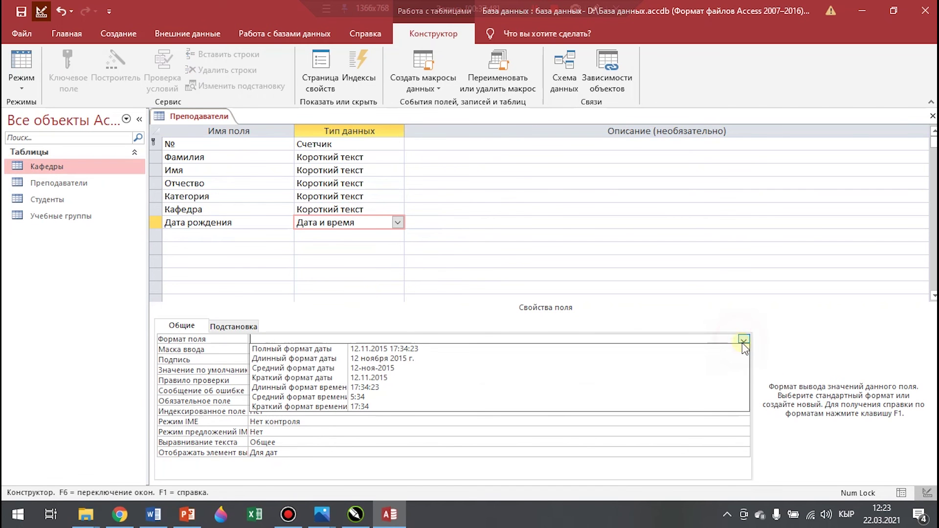
pyautogui.click(443, 379)
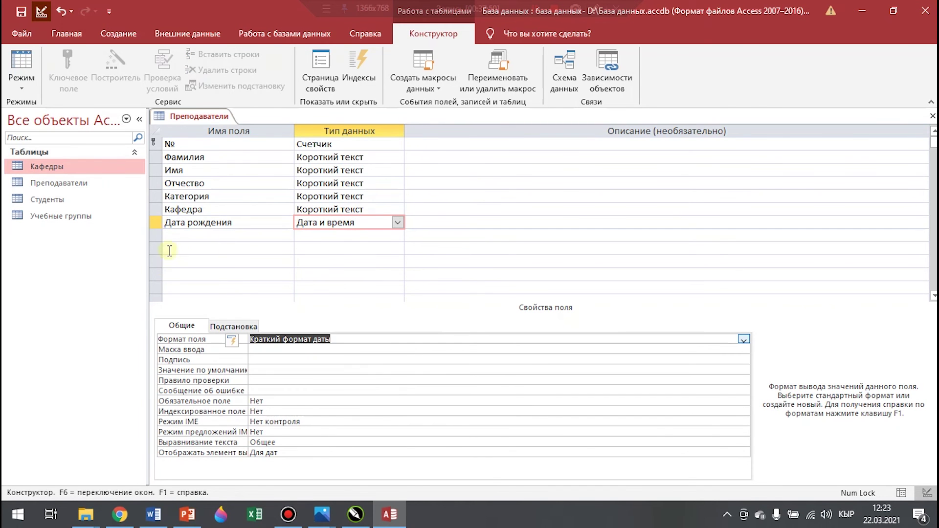
# Add a зарплата number field with field size Целое
pyautogui.click(182, 238)
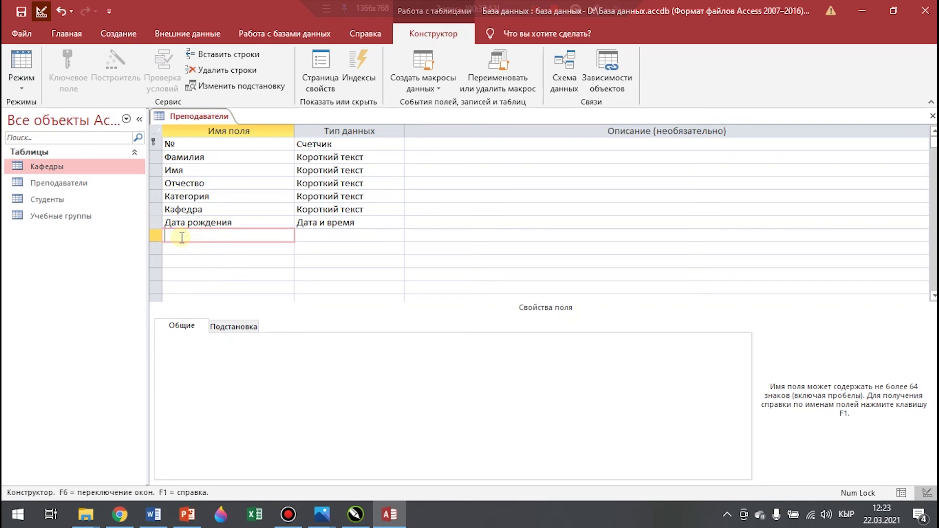
pyautogui.write('зарплата')
pyautogui.press('Tab')
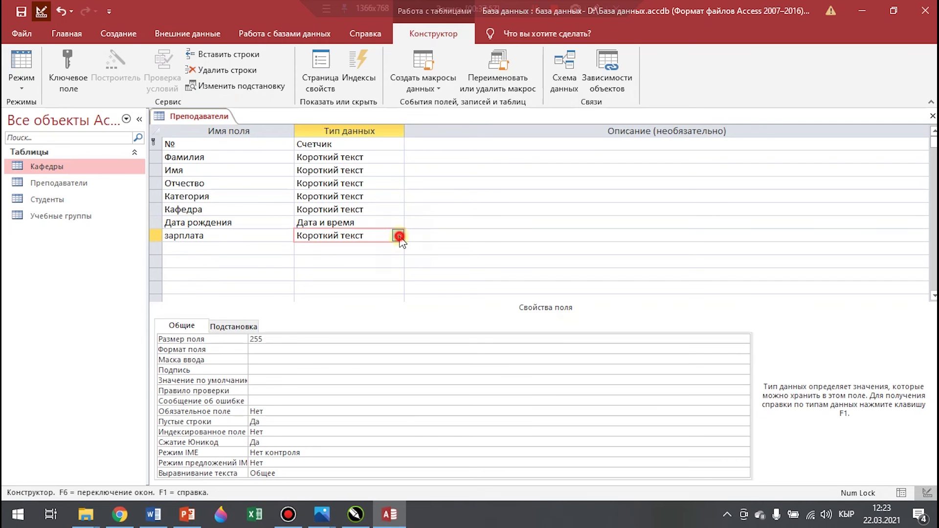
pyautogui.click(398, 236)
pyautogui.click(379, 272)
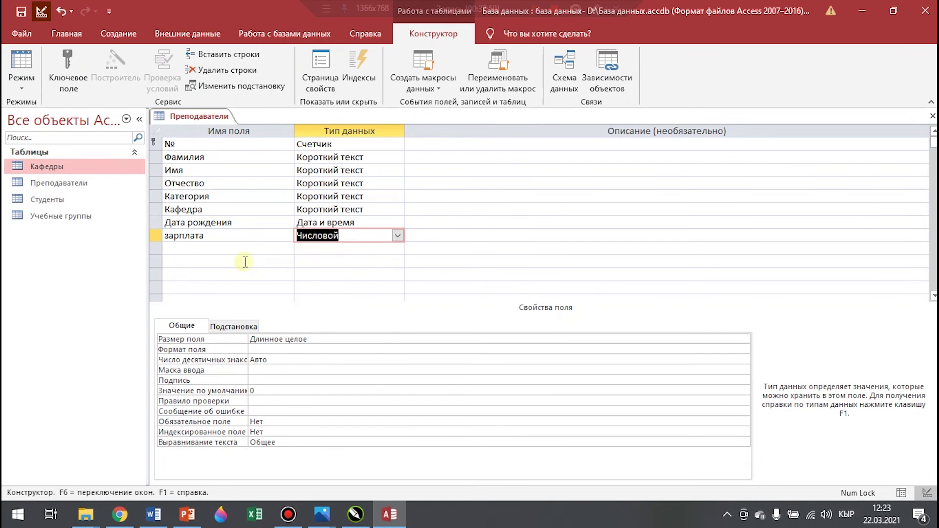
pyautogui.click(389, 339)
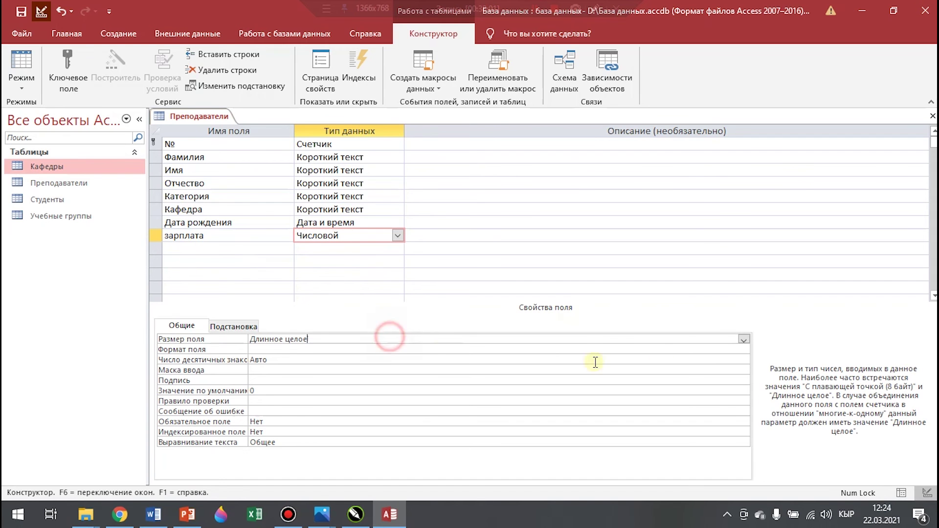
pyautogui.click(744, 339)
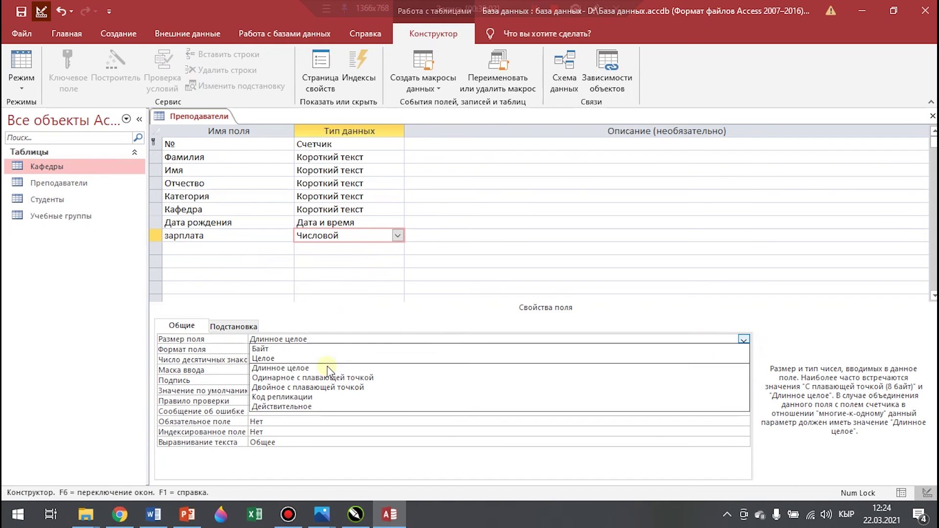
pyautogui.click(277, 356)
# Add a дети number field with field size Целое
pyautogui.click(188, 247)
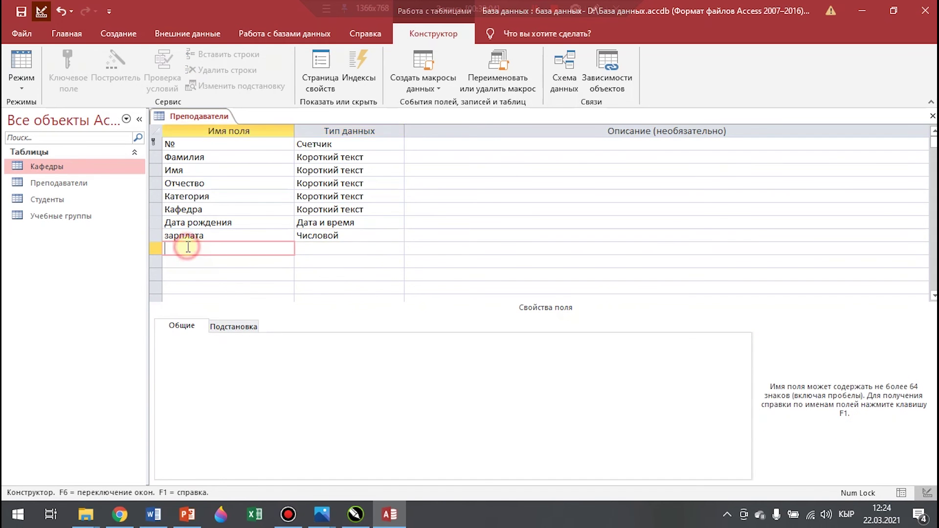
pyautogui.write('дети')
pyautogui.click(397, 248)
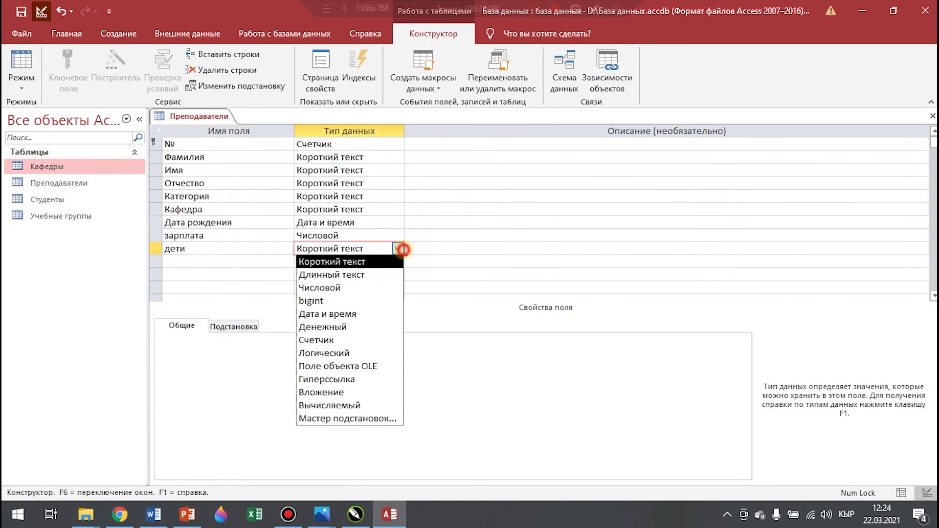
pyautogui.click(333, 288)
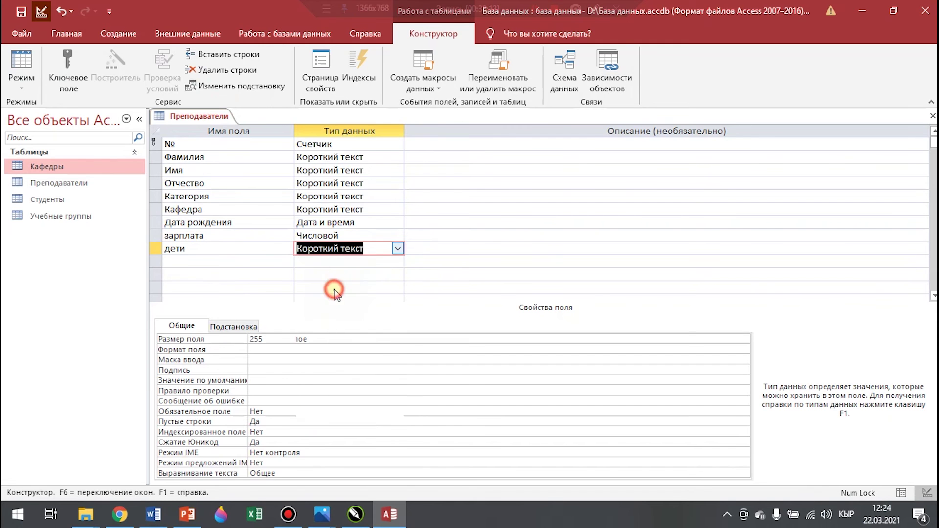
pyautogui.click(394, 339)
pyautogui.click(744, 339)
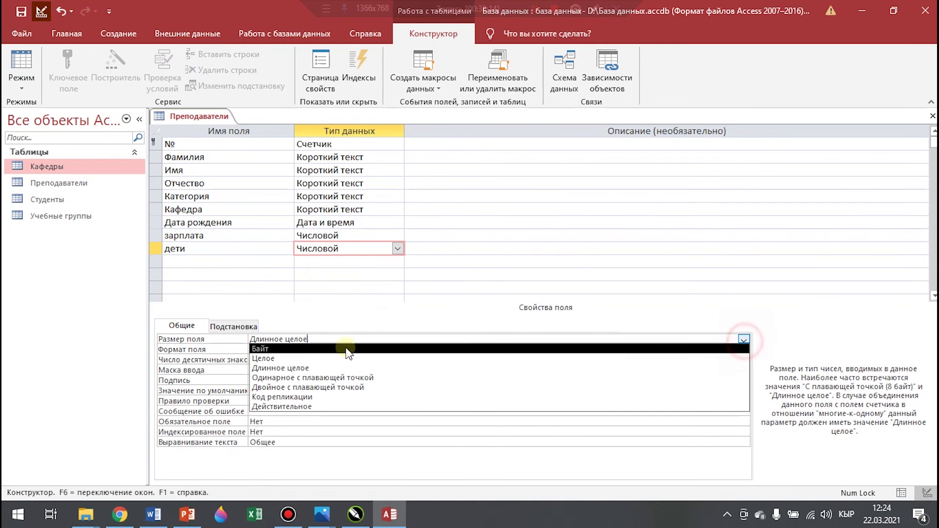
pyautogui.click(265, 359)
# Save and close the Преподаватели design, then open the table for data entry
pyautogui.rightClick(179, 112)
pyautogui.click(211, 121)
pyautogui.rightClick(179, 113)
pyautogui.click(201, 144)
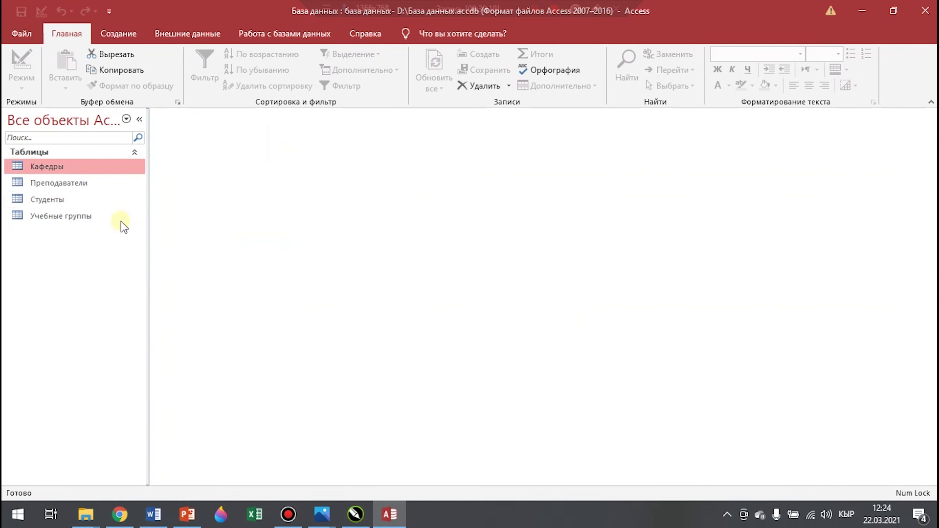
pyautogui.click(75, 184)
pyautogui.doubleClick(76, 184)
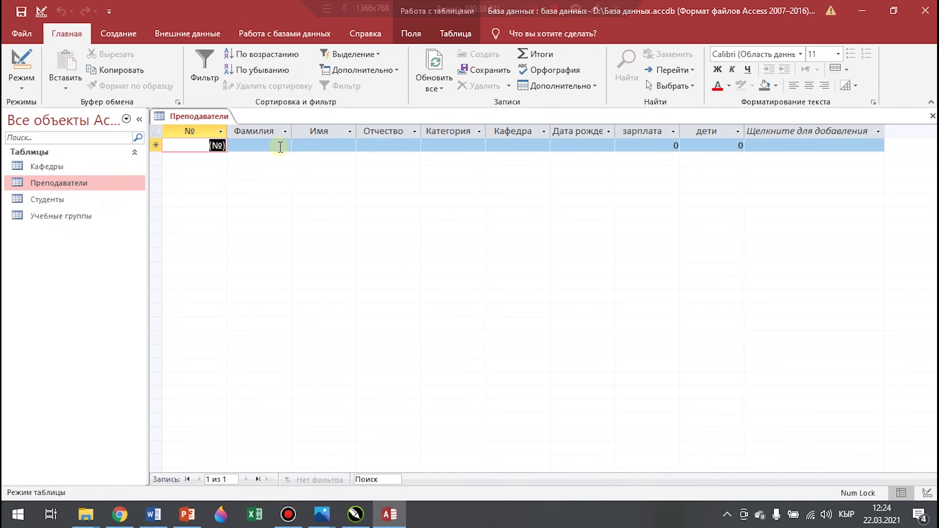
# Set the first teacher's category to ст. преподаватель and department to Менеджмент
pyautogui.click(279, 146)
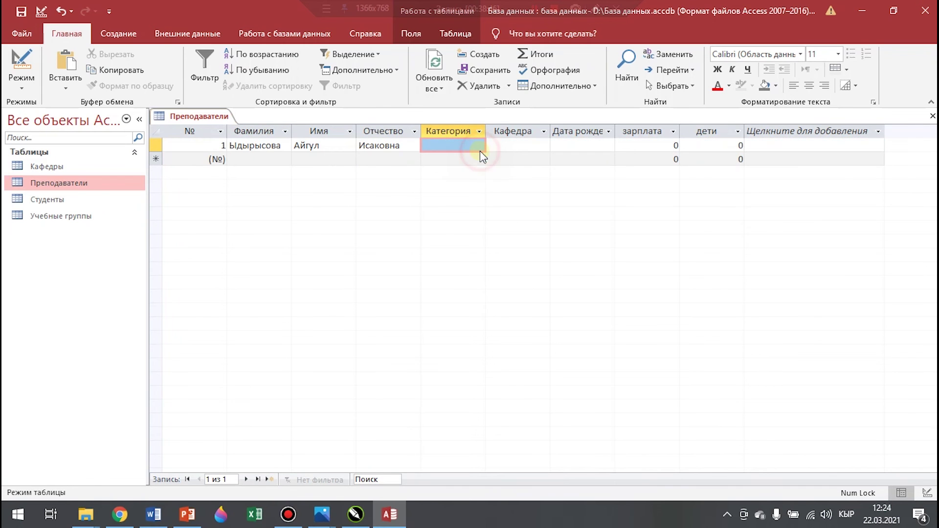
pyautogui.click(479, 146)
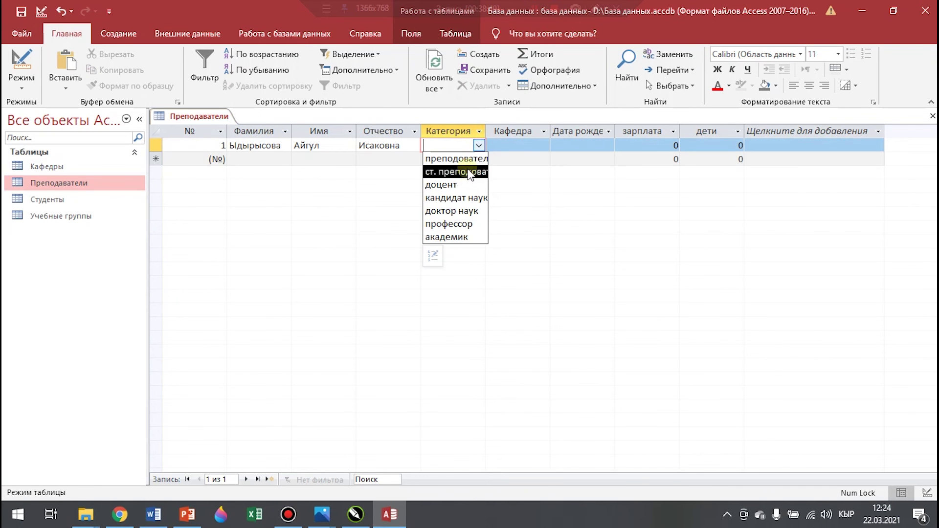
pyautogui.click(470, 175)
pyautogui.click(524, 145)
pyautogui.click(543, 146)
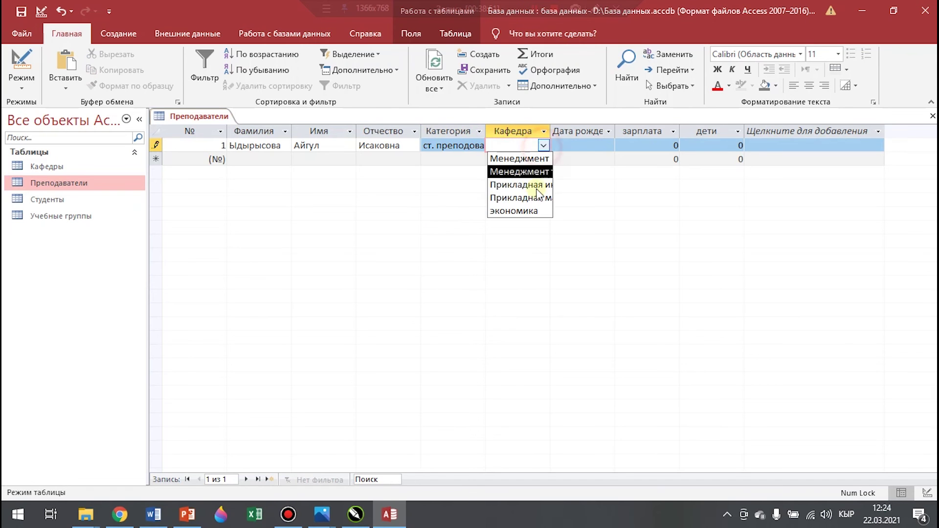
pyautogui.click(521, 172)
# Enter birth date 05.05.1987, salary 25000 and 3 children for the first teacher
pyautogui.click(607, 147)
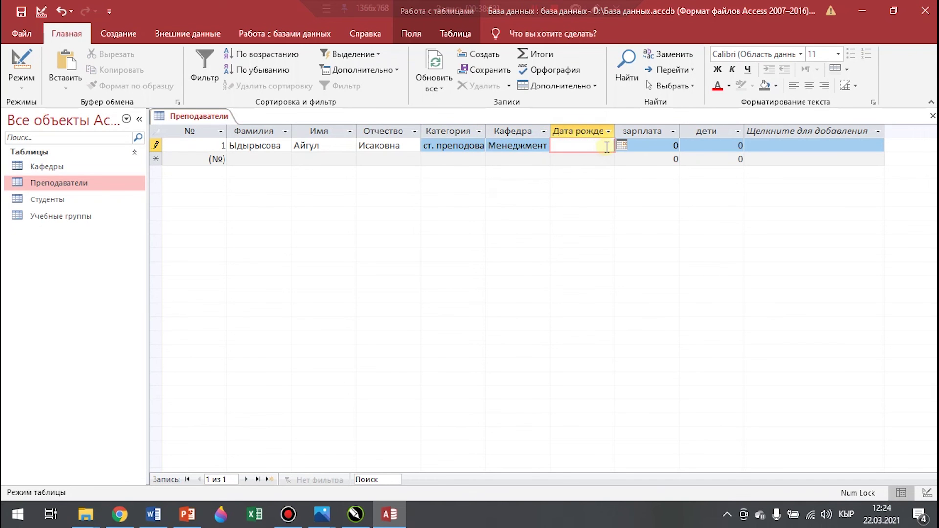
pyautogui.write('05.05.1987')
pyautogui.click(661, 144)
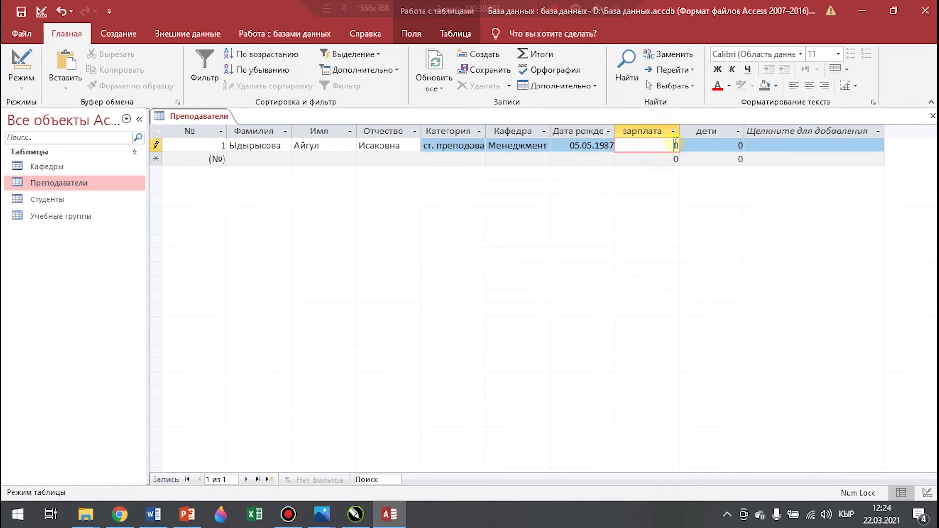
pyautogui.doubleClick(675, 145)
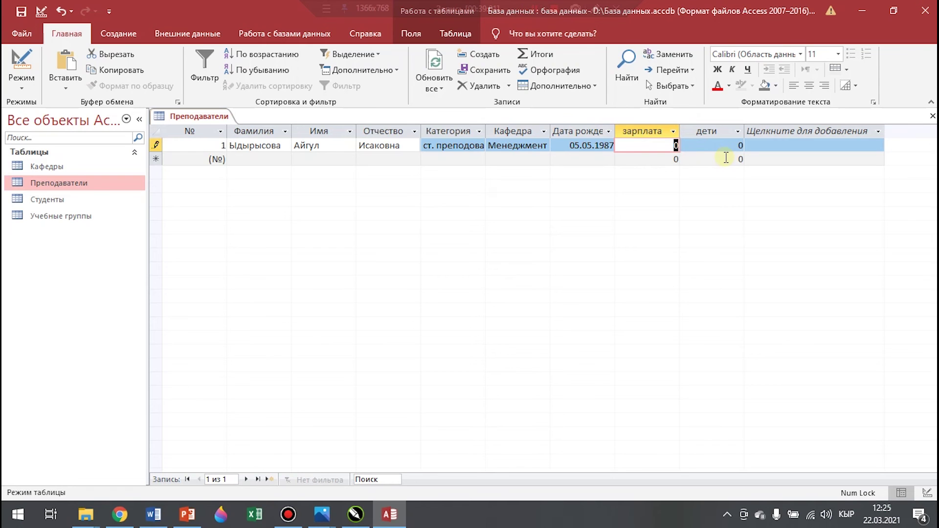
pyautogui.write('25000')
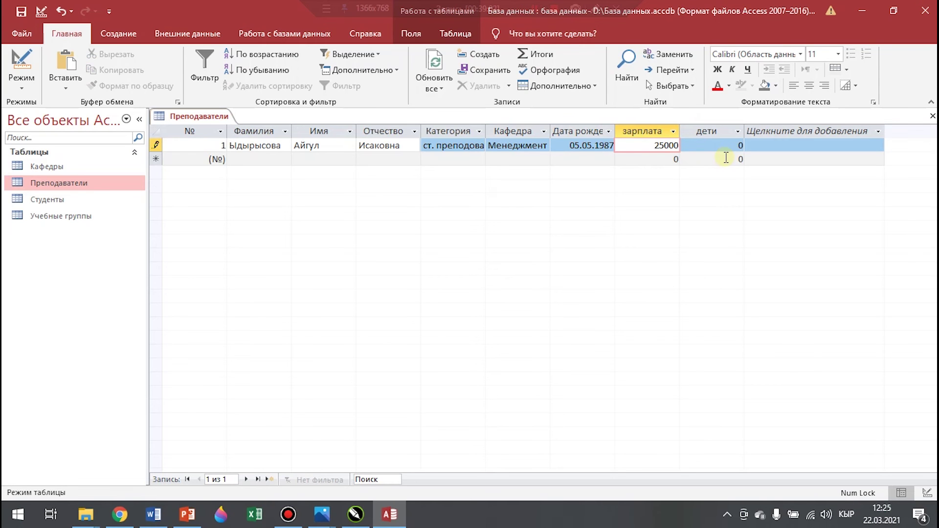
pyautogui.doubleClick(738, 146)
pyautogui.write('3')
pyautogui.click(278, 159)
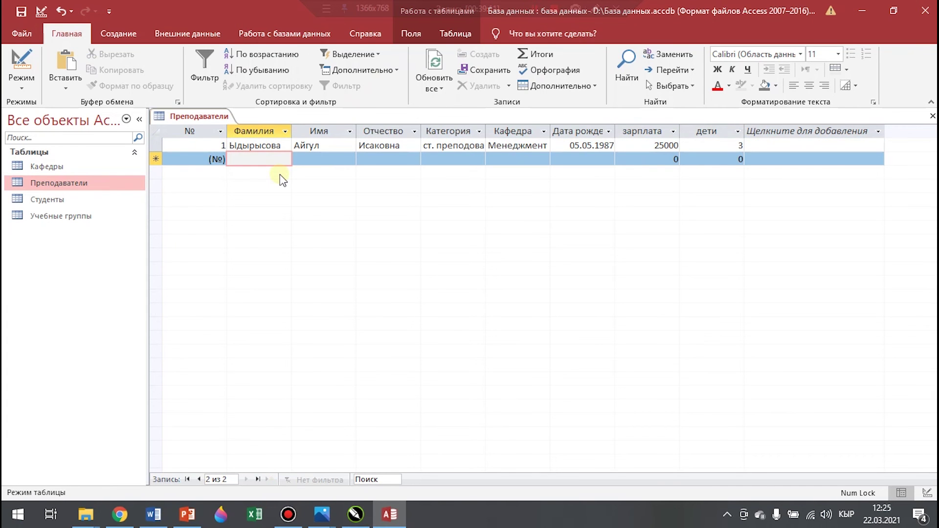
pyautogui.press('Tab')
pyautogui.press('Tab')
pyautogui.press('Tab')
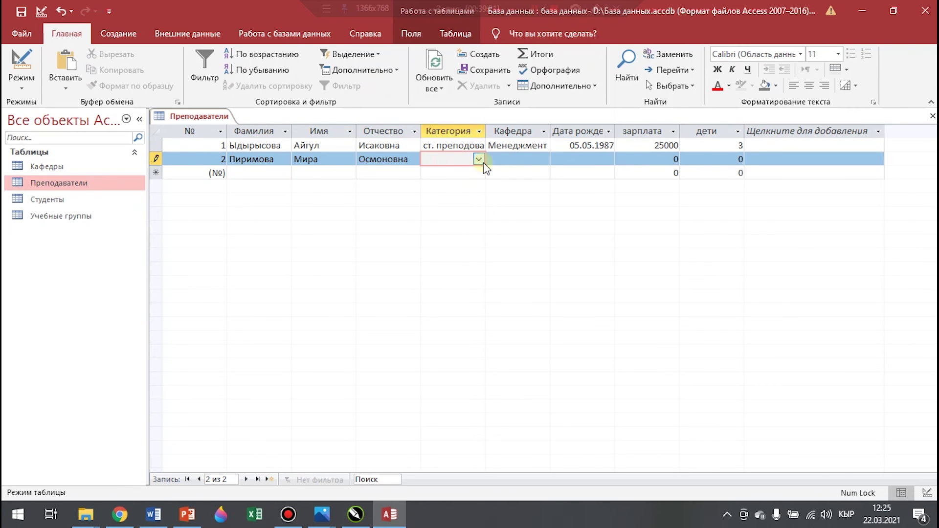
pyautogui.click(480, 160)
pyautogui.click(582, 161)
pyautogui.write('12.06.1978')
# Add the third teacher: доктор наук, applied department, born 13.06.1975, salary 32000, 3 children
pyautogui.press('Tab')
pyautogui.write('300002')
pyautogui.click(281, 173)
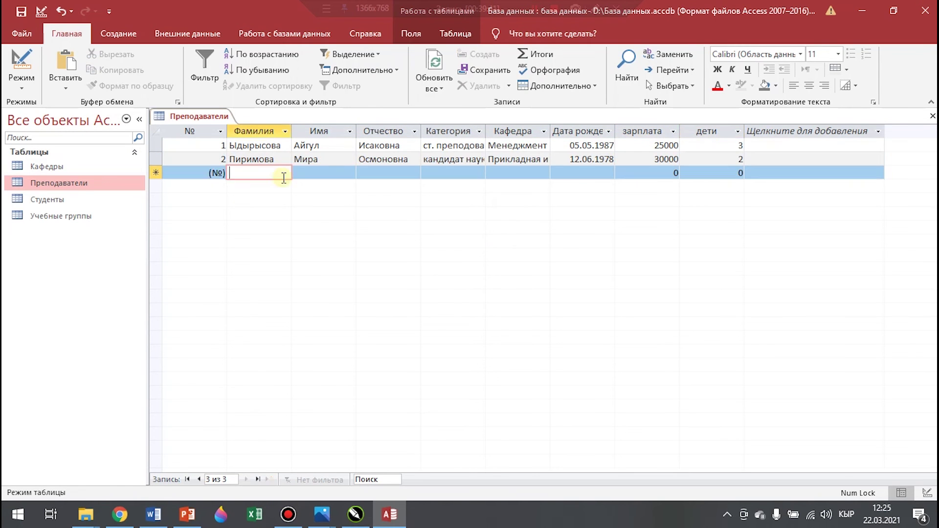
pyautogui.press('Tab')
pyautogui.press('Tab')
pyautogui.click(481, 173)
pyautogui.click(544, 173)
pyautogui.click(529, 225)
pyautogui.click(598, 173)
pyautogui.write('13.06.197532000')
# Start the fourth teacher's record: full name, профессор, экономика, born 13.12.1965
pyautogui.press('Tab')
pyautogui.write('3')
pyautogui.click(283, 187)
pyautogui.press('Tab')
# After field-size errors with 38000, set the fourth teacher's salary to 25000 and children to 3
pyautogui.press('Tab')
pyautogui.click(481, 187)
pyautogui.click(544, 188)
pyautogui.click(514, 244)
pyautogui.click(583, 187)
pyautogui.write('13.12.1965')
pyautogui.moveTo(680, 186); pyautogui.dragTo(724, 187)
pyautogui.write('38000')
pyautogui.click(736, 187)
pyautogui.click(476, 299)
pyautogui.click(666, 188)
pyautogui.press('BackSpace')
pyautogui.press('BackSpace')
pyautogui.write('38')
pyautogui.click(734, 187)
pyautogui.click(477, 300)
pyautogui.write('25000')
# Add the fifth teacher: преподователь, Менеджмент, born 25.08.1981, salary 25412, 2 children
pyautogui.press('Tab')
pyautogui.write('3')
pyautogui.click(267, 200)
pyautogui.press('Tab')
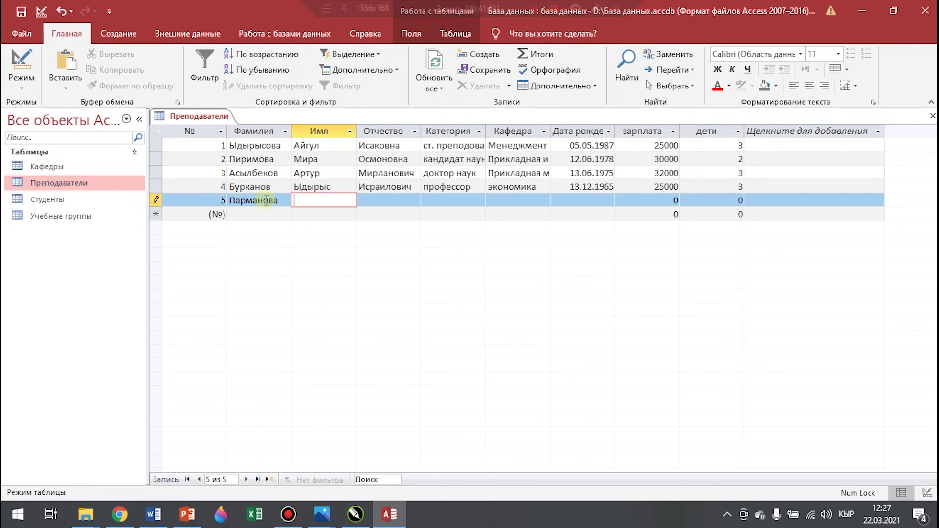
pyautogui.press('Tab')
pyautogui.write('преподователь')
pyautogui.press('Tab')
pyautogui.write('Менеджмент')
pyautogui.press('Tab')
pyautogui.write('25.08.1981')
pyautogui.click(655, 201)
pyautogui.write('25412')
# Add the sixth teacher: профессор, экономика, born 25.05.1968, salary 25000, 6 children
pyautogui.press('Tab')
pyautogui.write('2')
pyautogui.click(268, 214)
pyautogui.press('Tab')
pyautogui.press('Tab')
pyautogui.click(479, 214)
pyautogui.click(461, 296)
pyautogui.click(543, 214)
pyautogui.click(514, 269)
pyautogui.click(584, 216)
pyautogui.write('2')
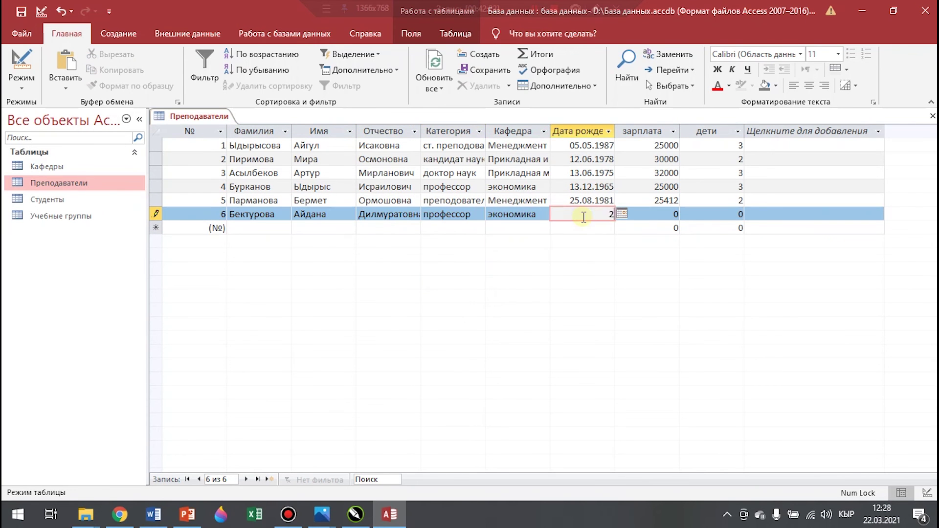
pyautogui.write('5.05.1968')
pyautogui.press('Tab')
pyautogui.write('25000')
pyautogui.press('Tab')
pyautogui.write('6')
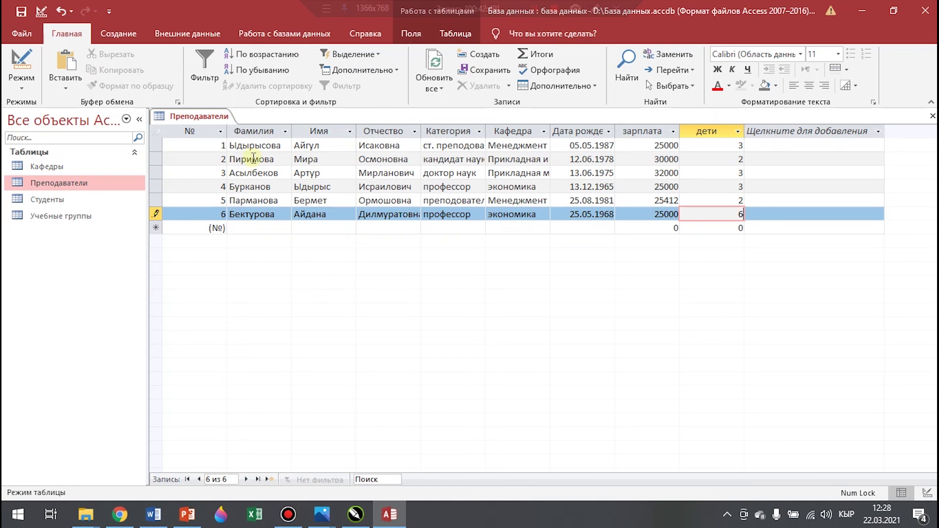
# Save the Преподаватели table and close it
pyautogui.rightClick(208, 118)
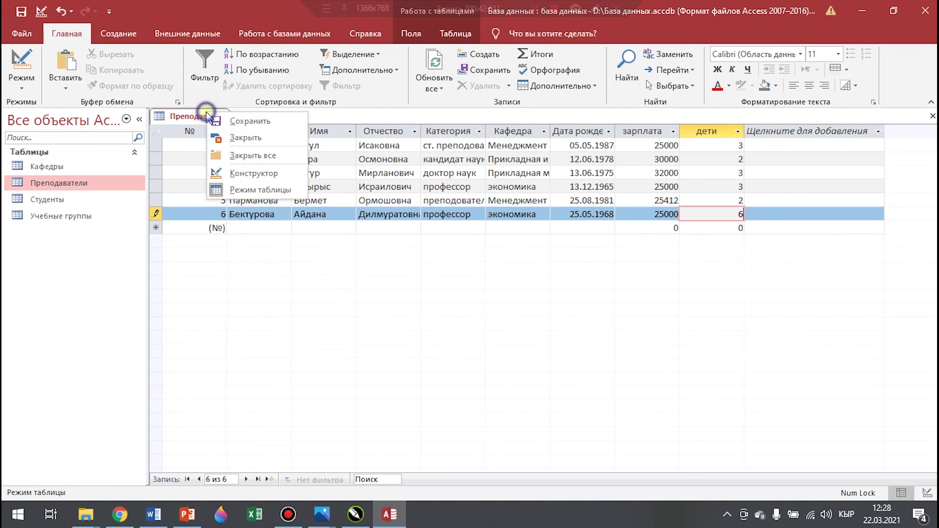
pyautogui.click(211, 123)
pyautogui.rightClick(214, 121)
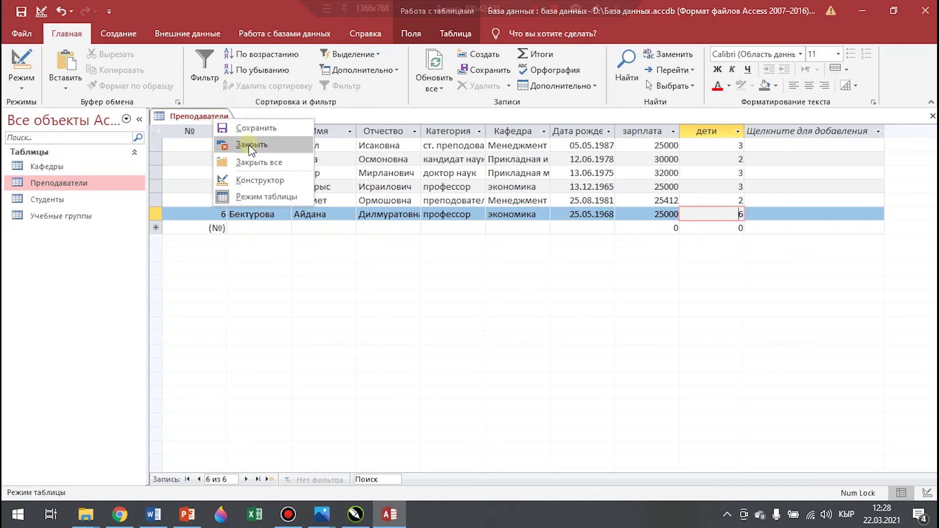
pyautogui.click(243, 144)
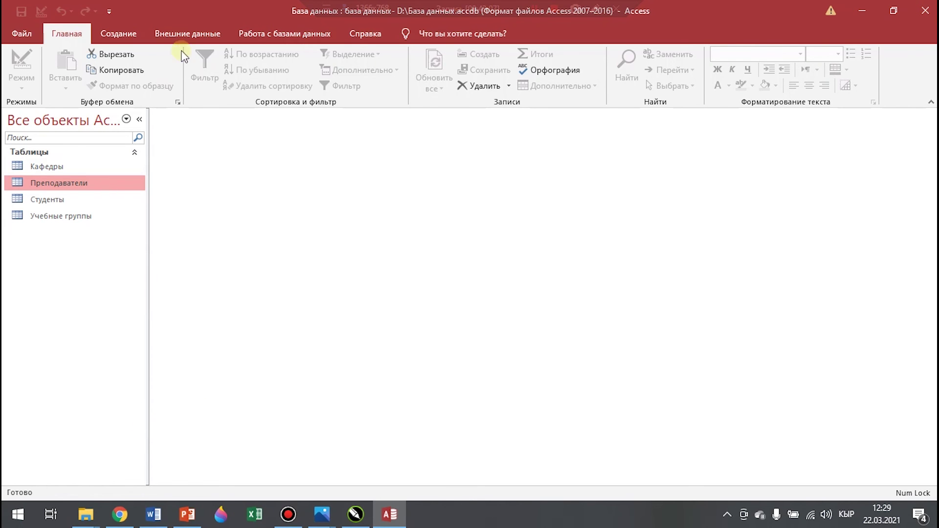
# Start a new table in design view with the short-text field Код предмета
pyautogui.click(117, 32)
pyautogui.click(139, 54)
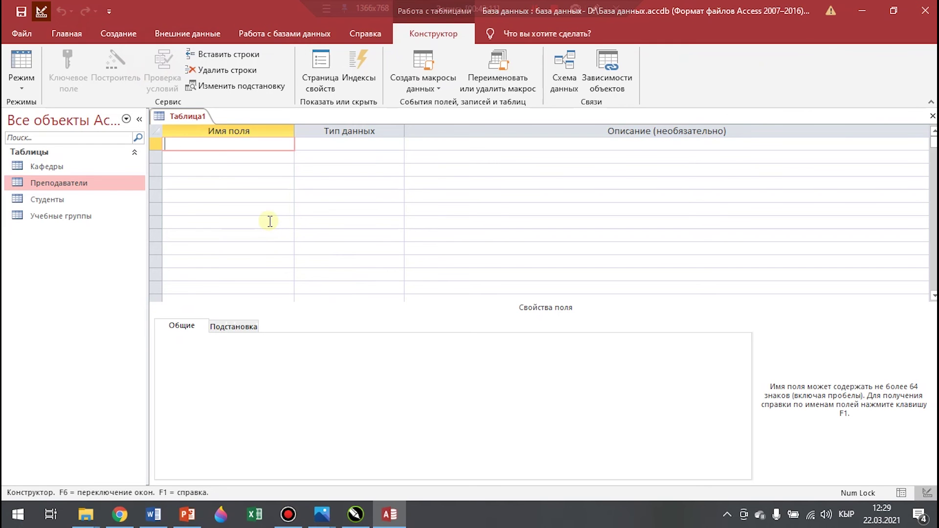
pyautogui.write('Код предметы')
pyautogui.press('BackSpace')
pyautogui.write('а')
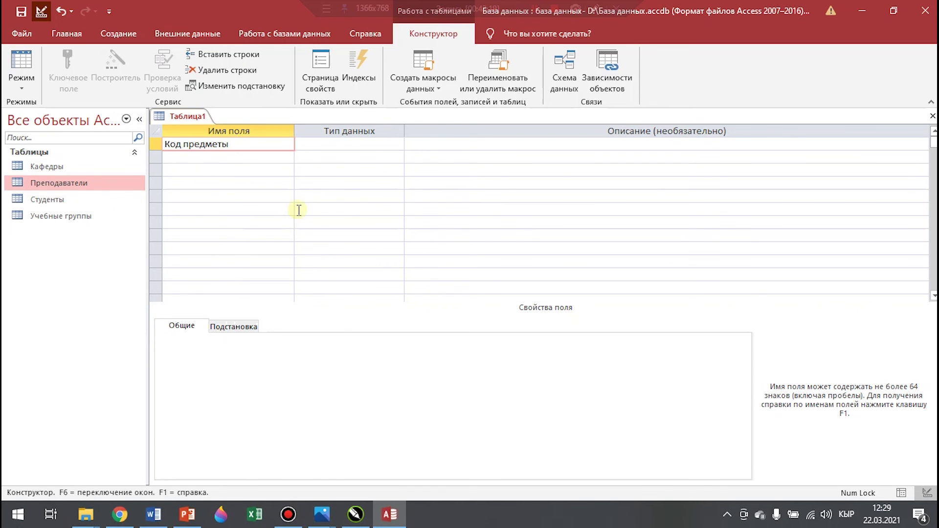
pyautogui.click(362, 144)
pyautogui.click(362, 151)
pyautogui.click(265, 340)
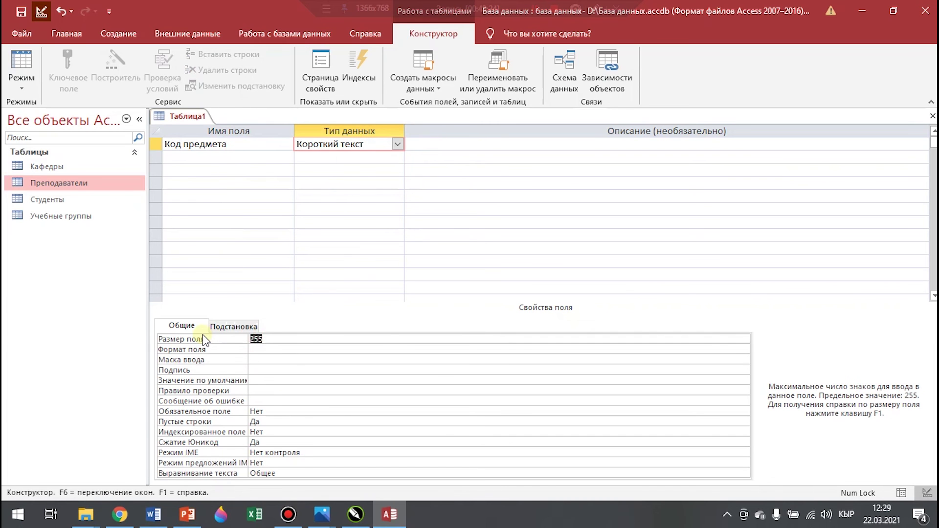
# Add the short-text field Название предмета and change its 255 field size
pyautogui.click(181, 159)
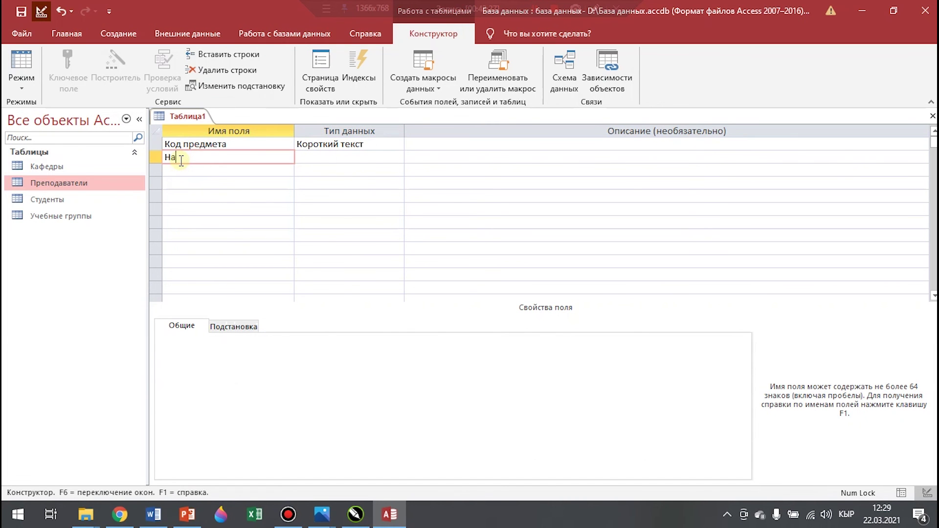
pyautogui.write('Название предмета')
pyautogui.click(397, 157)
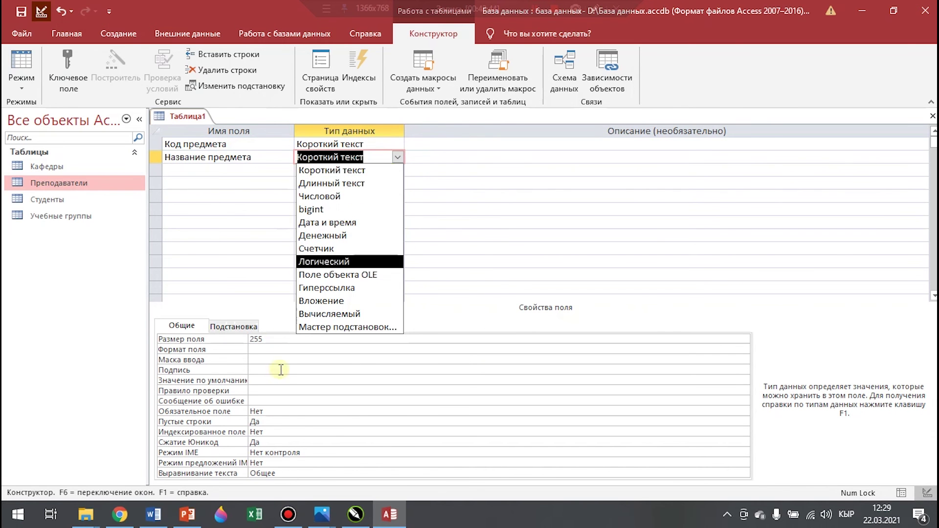
pyautogui.click(350, 170)
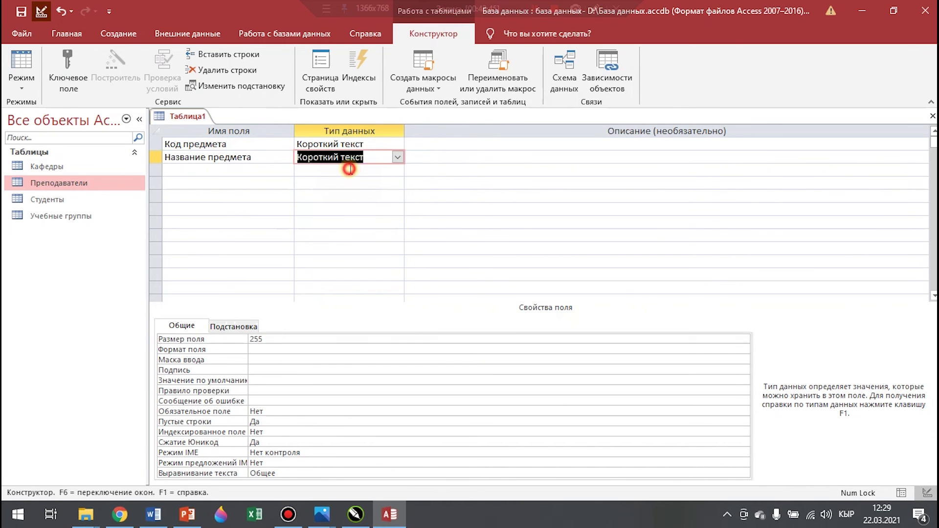
pyautogui.doubleClick(281, 339)
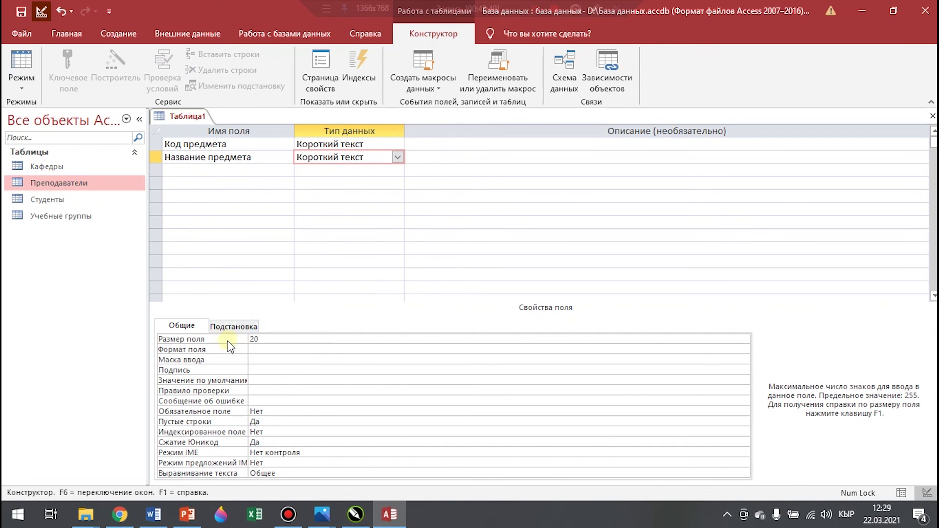
# Add a Тип field and begin a Lookup Wizard fixed list of its values
pyautogui.click(204, 172)
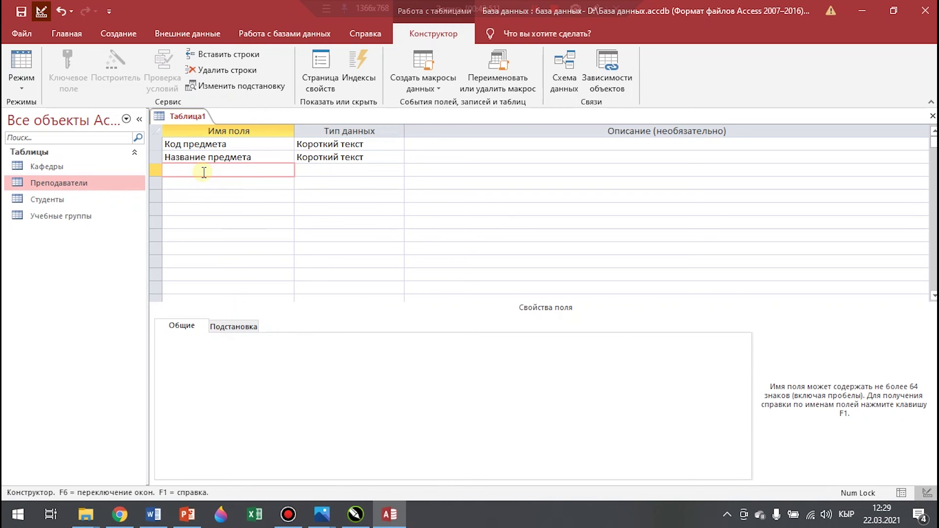
pyautogui.write('Тип')
pyautogui.click(362, 173)
pyautogui.click(398, 171)
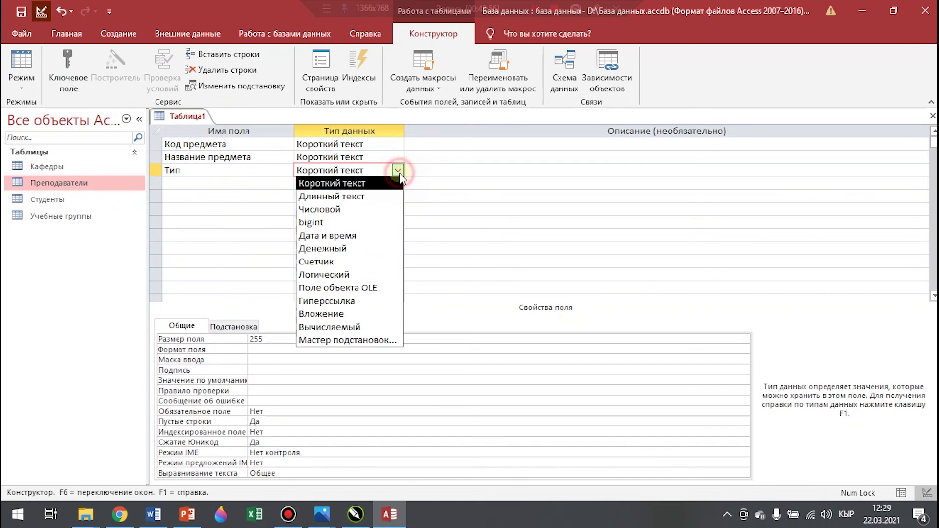
pyautogui.click(341, 340)
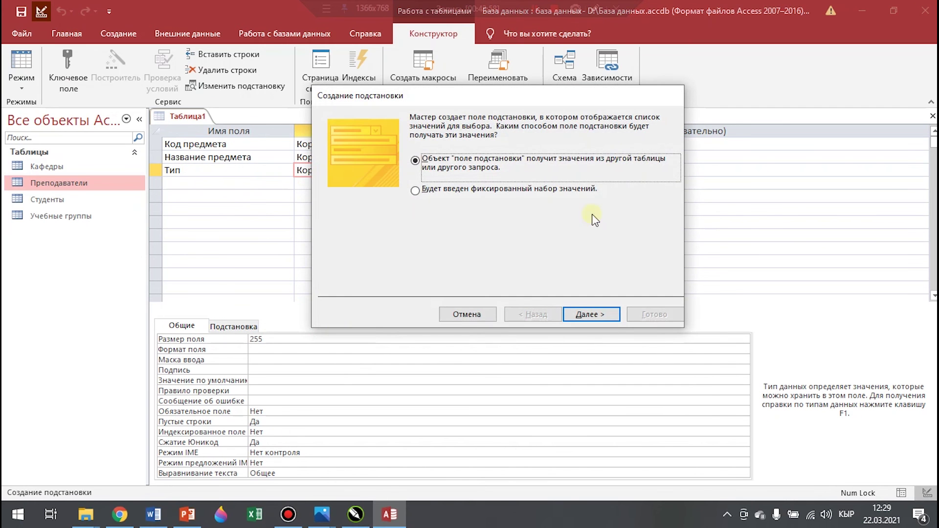
pyautogui.click(415, 190)
pyautogui.click(607, 316)
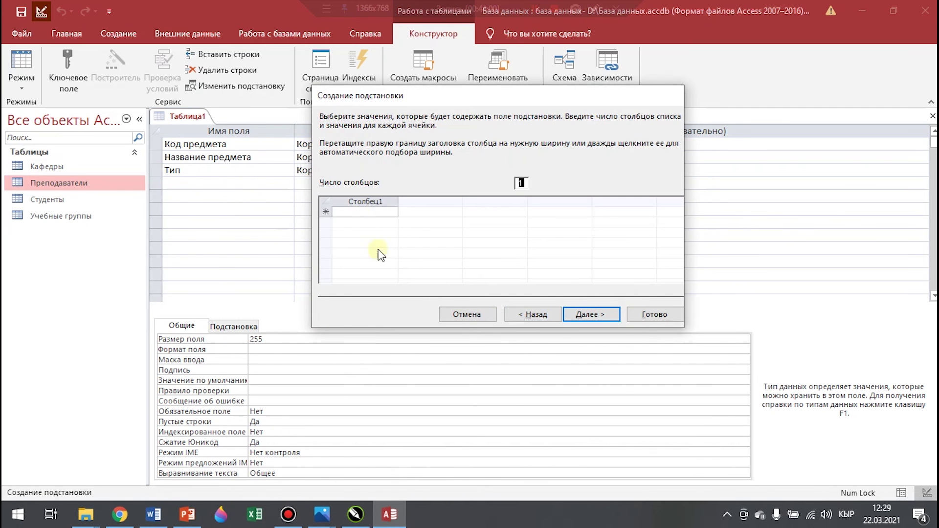
pyautogui.click(364, 211)
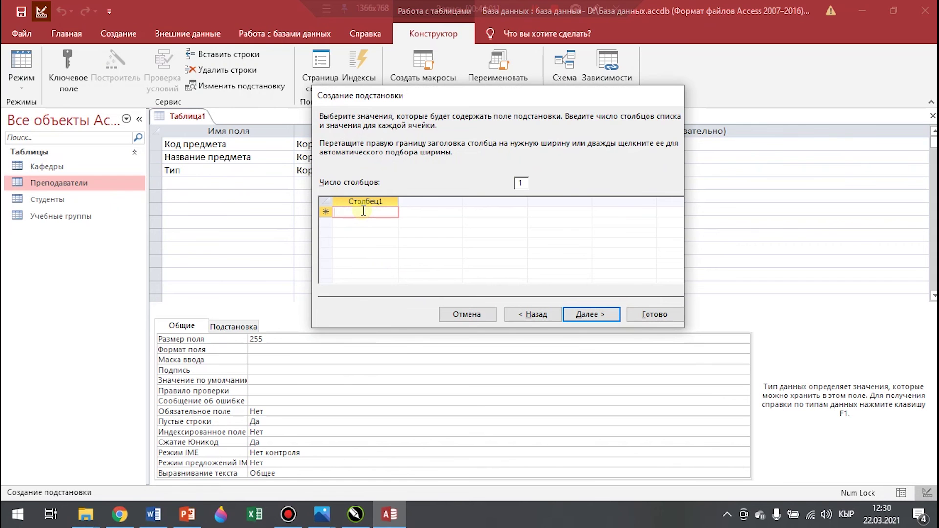
pyautogui.write('О')
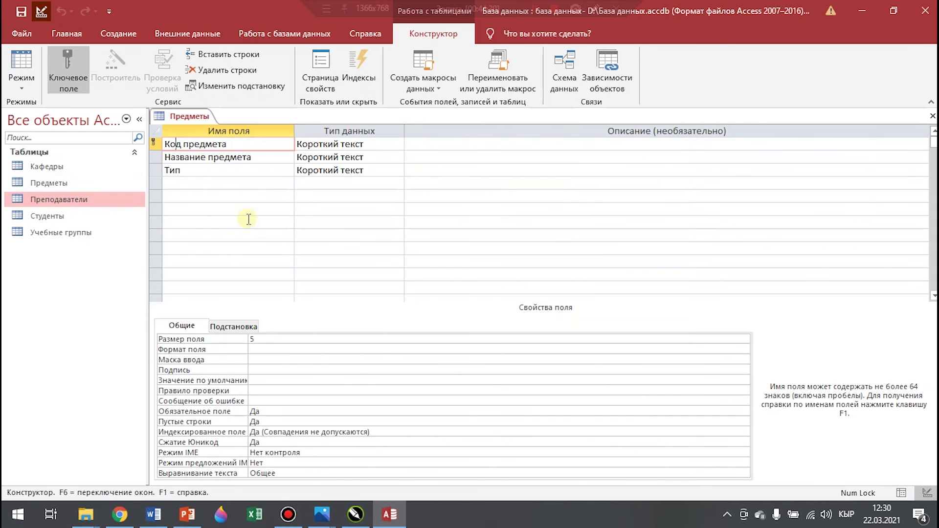
# Close the Предметы design and open the table to enter the nine subject records
pyautogui.rightClick(191, 117)
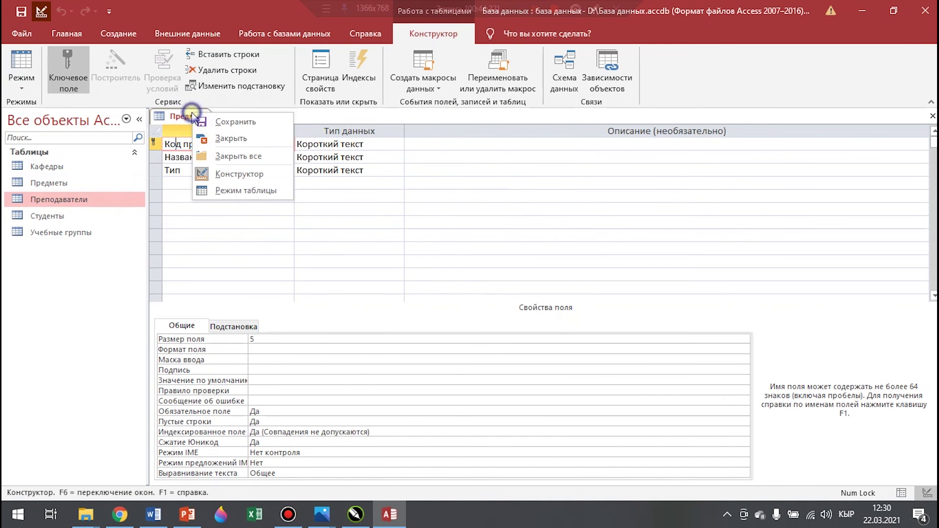
pyautogui.click(225, 142)
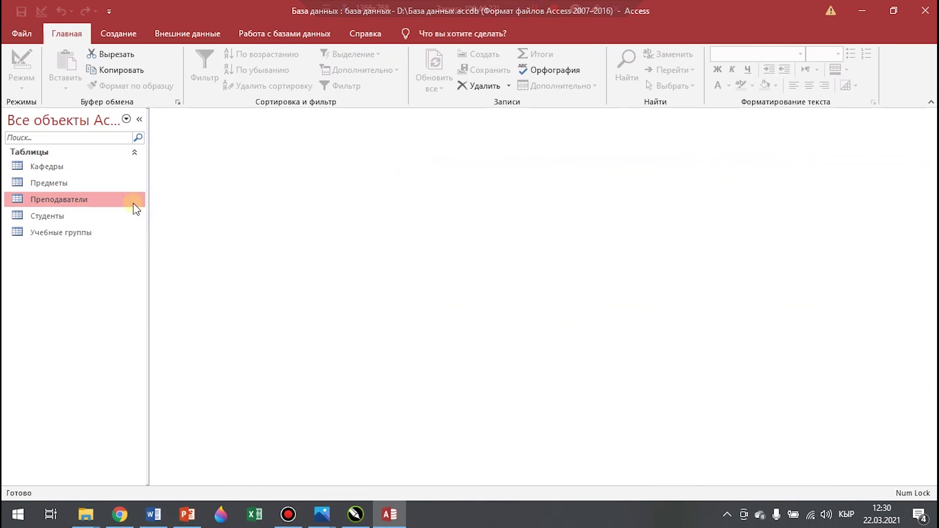
pyautogui.click(56, 186)
pyautogui.doubleClick(57, 186)
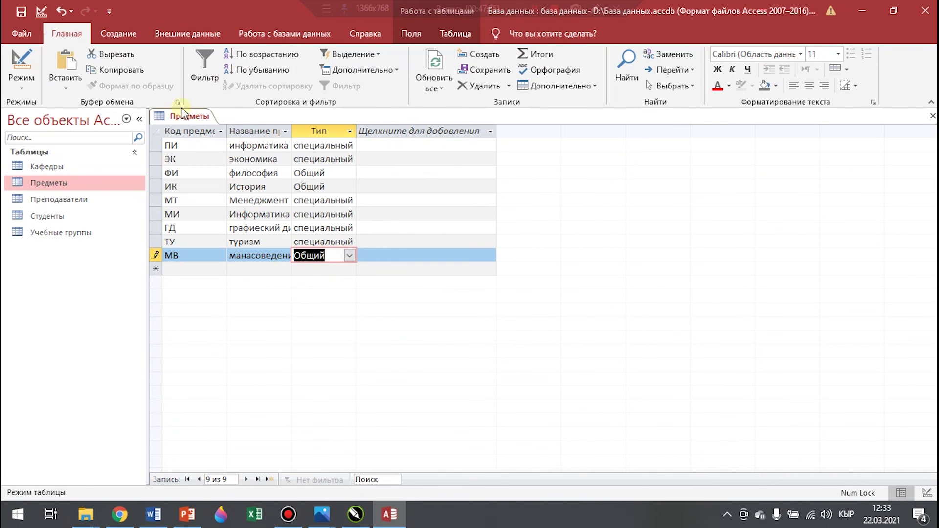
# Save the Предметы table and close it
pyautogui.rightClick(182, 115)
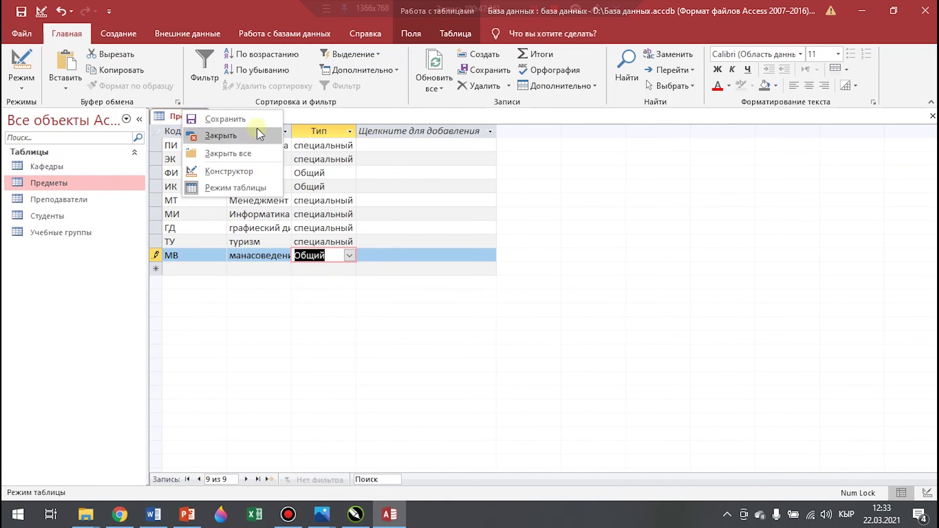
pyautogui.click(230, 119)
pyautogui.rightClick(198, 121)
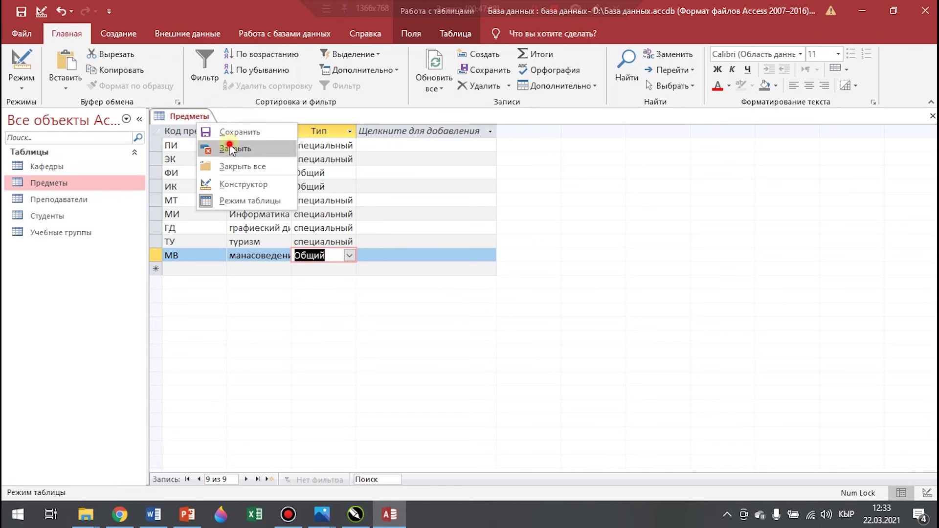
pyautogui.click(232, 149)
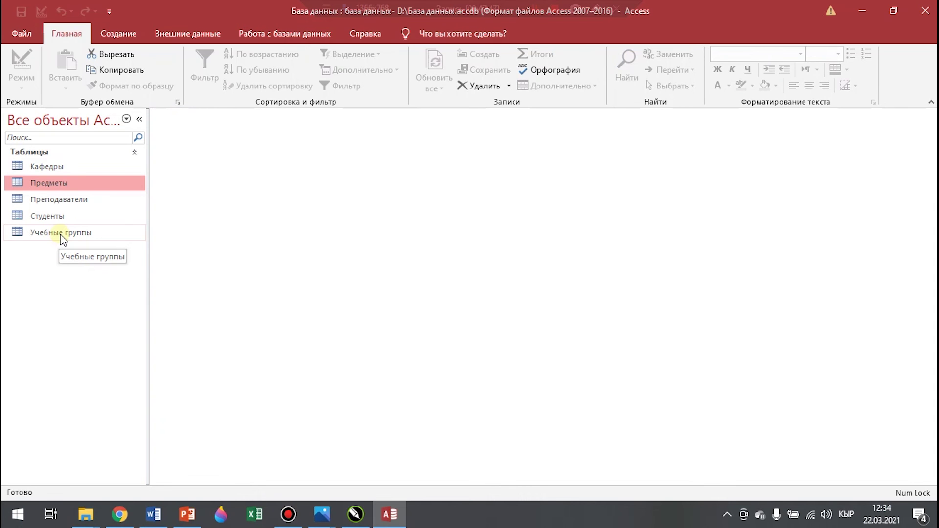
# Start another new table in design view with an auto-numbering № field
pyautogui.click(130, 39)
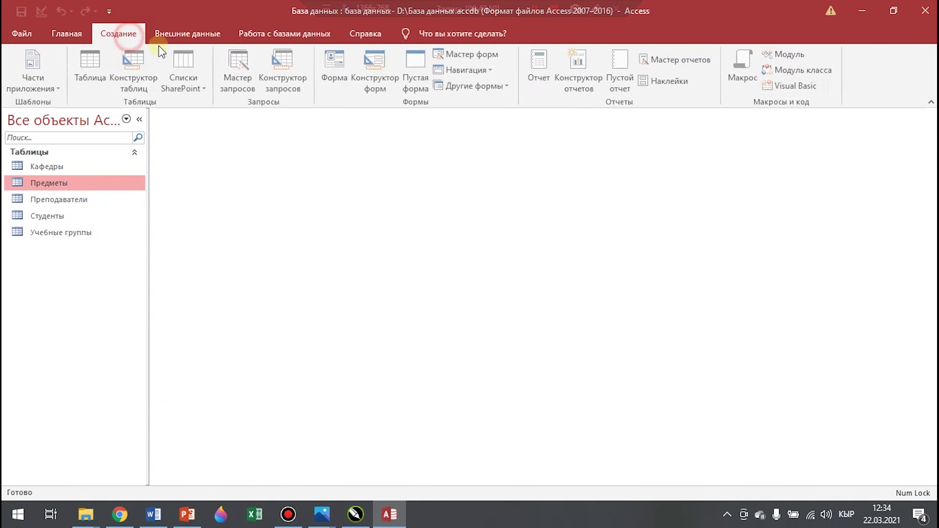
pyautogui.click(138, 66)
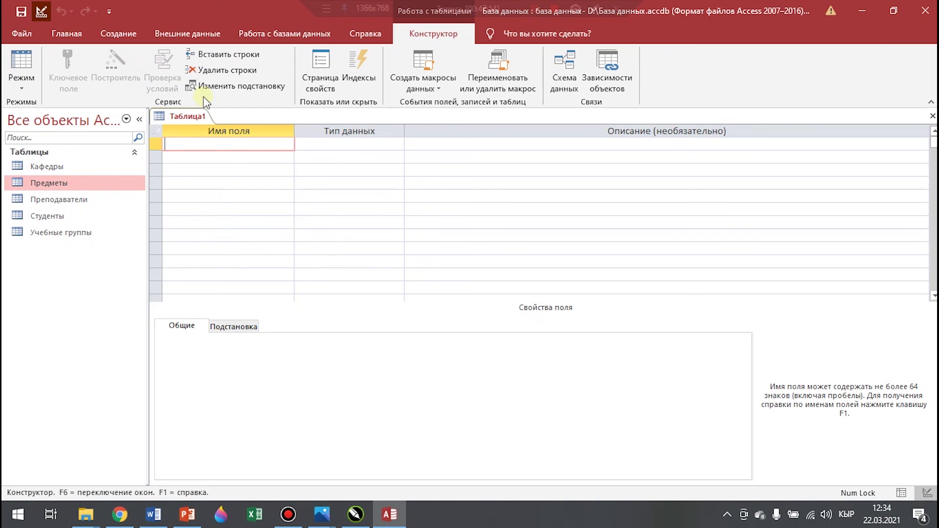
pyautogui.write('№')
pyautogui.click(338, 145)
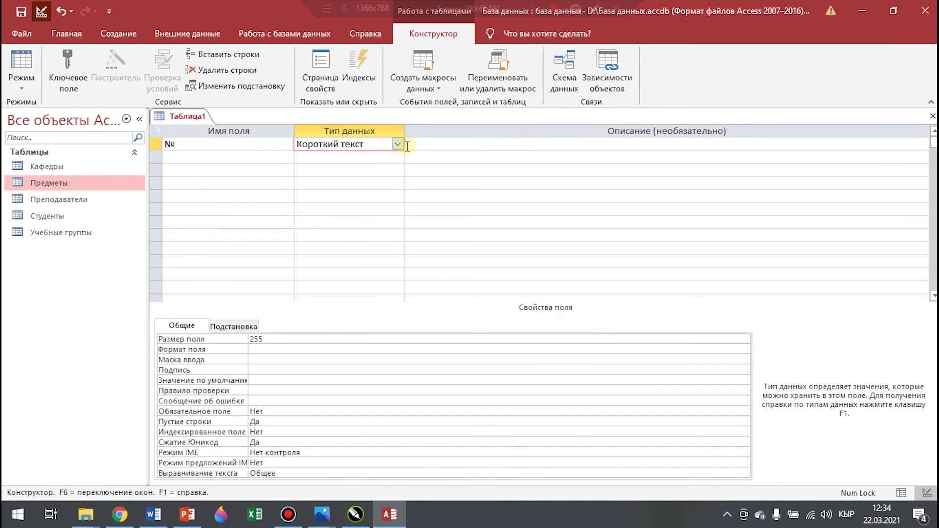
pyautogui.click(395, 146)
pyautogui.click(326, 239)
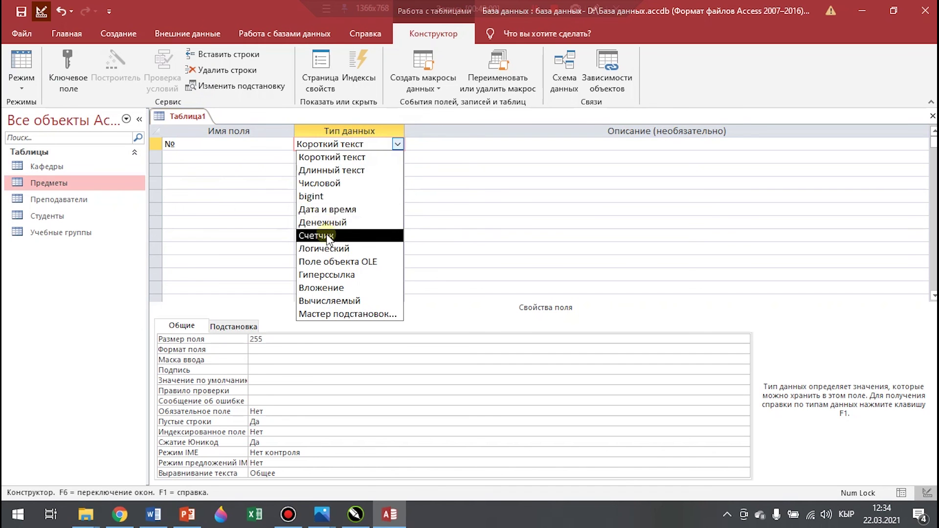
# Add a Группа field and point its Lookup Wizard at the Учебные группы table
pyautogui.click(186, 156)
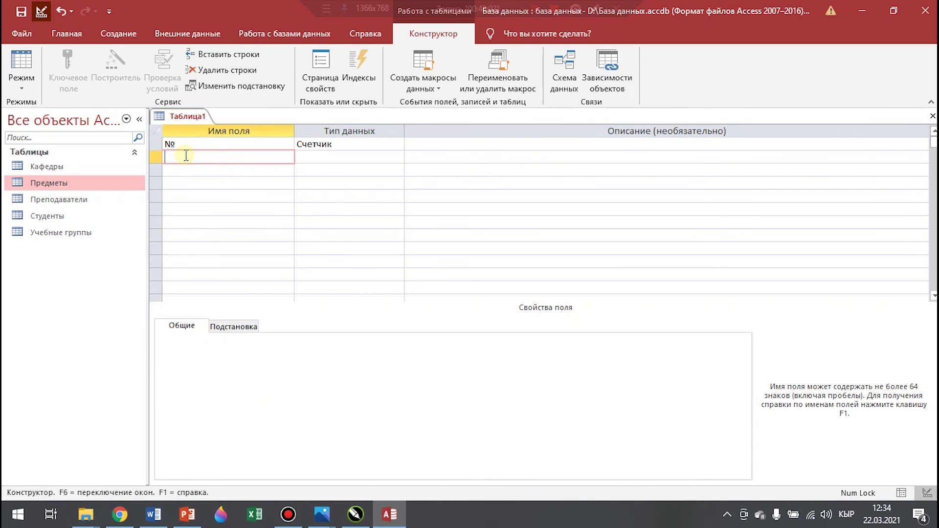
pyautogui.write('Групп')
pyautogui.click(370, 158)
pyautogui.click(397, 157)
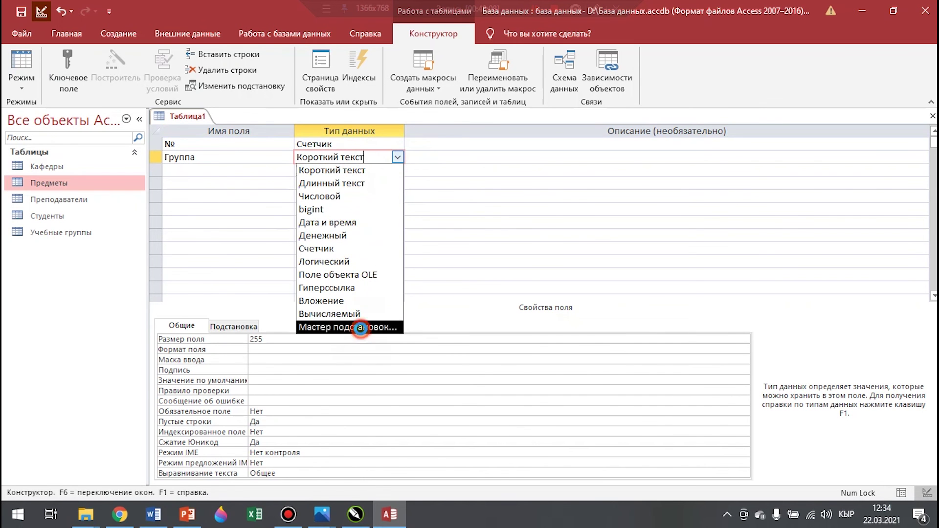
pyautogui.click(360, 327)
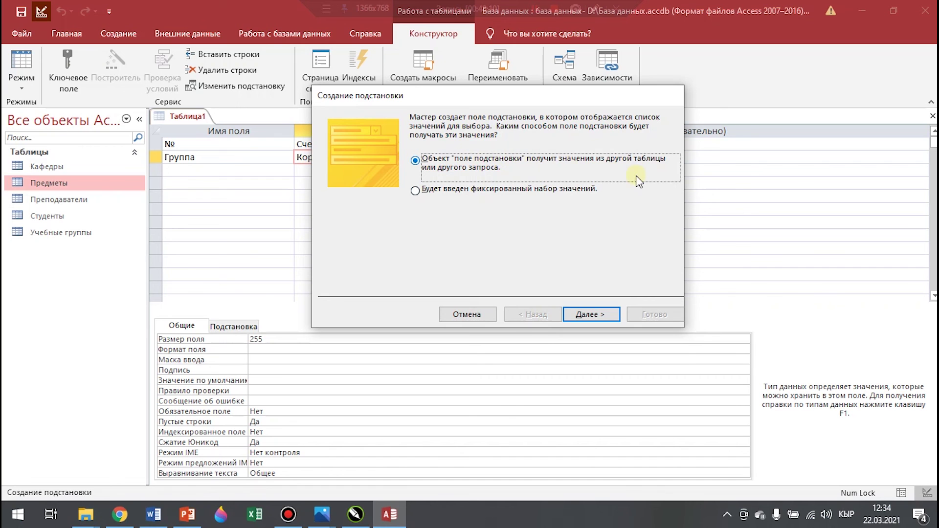
pyautogui.click(603, 315)
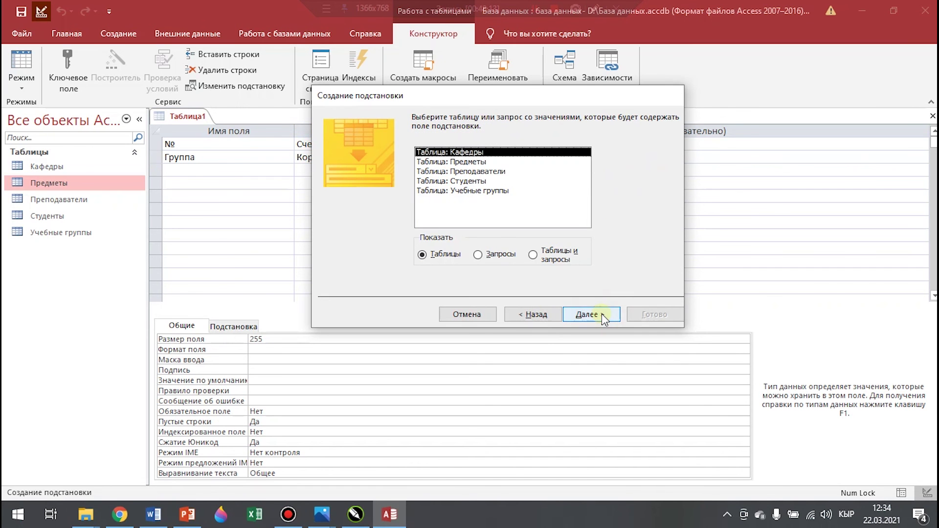
pyautogui.click(480, 191)
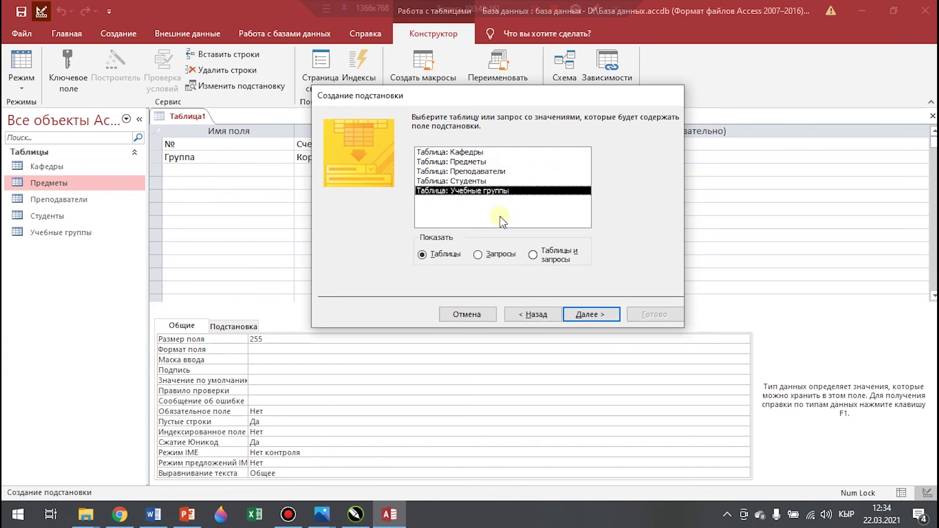
pyautogui.click(605, 312)
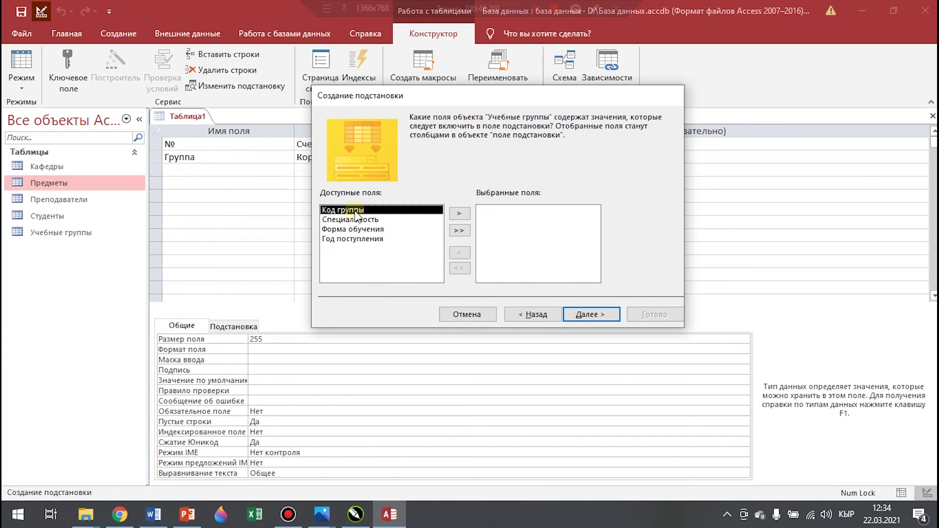
# Look up Код группы sorted by itself, finish the wizard and agree to save
pyautogui.click(459, 214)
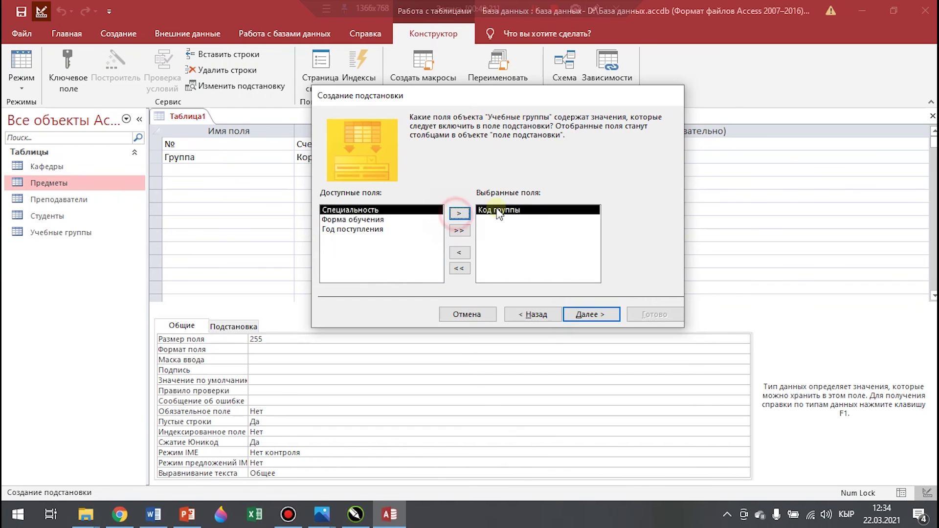
pyautogui.click(584, 313)
pyautogui.click(458, 172)
pyautogui.click(384, 194)
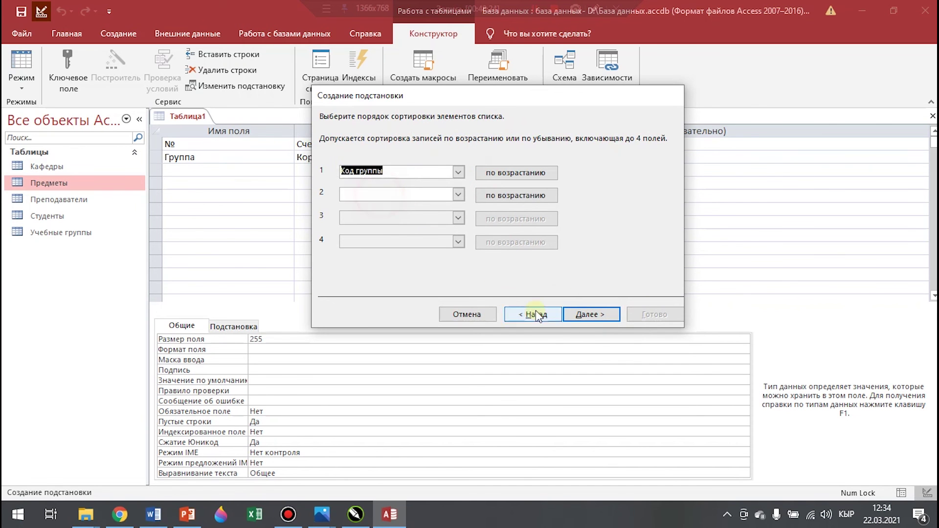
pyautogui.click(601, 315)
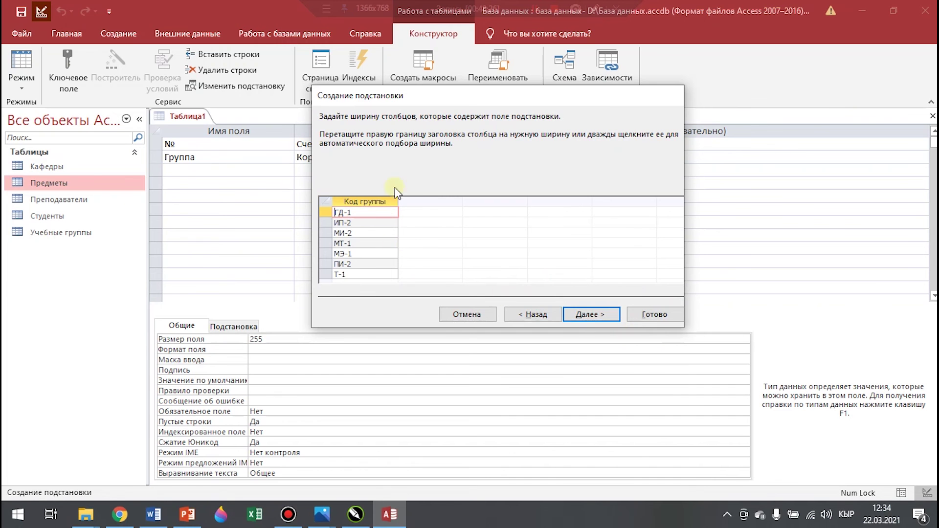
pyautogui.click(599, 314)
pyautogui.click(637, 316)
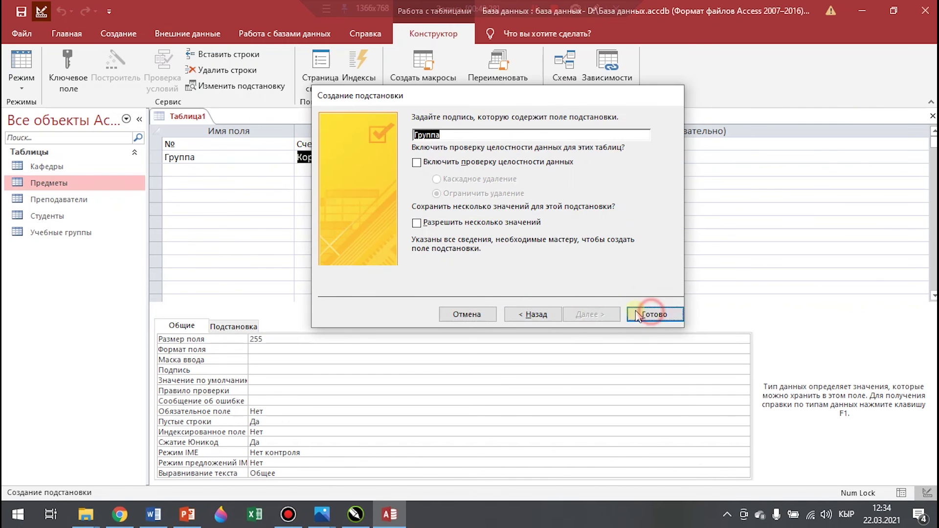
pyautogui.click(431, 295)
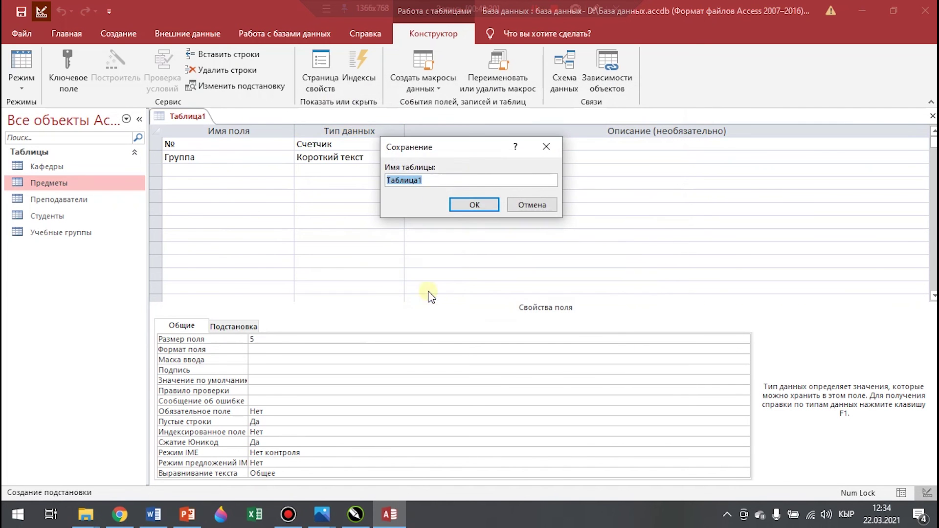
# Save the table as Учебный план and let Access add a primary key
pyautogui.press('BackSpace')
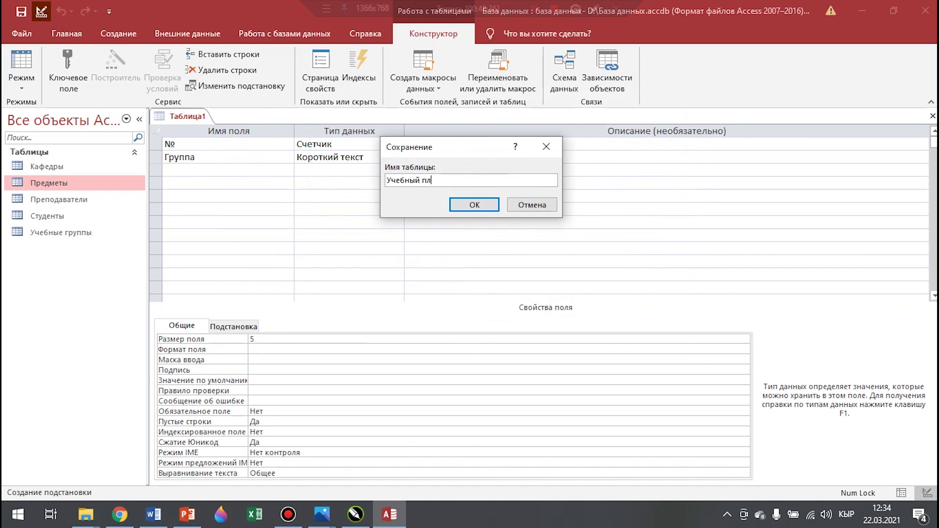
pyautogui.click(492, 205)
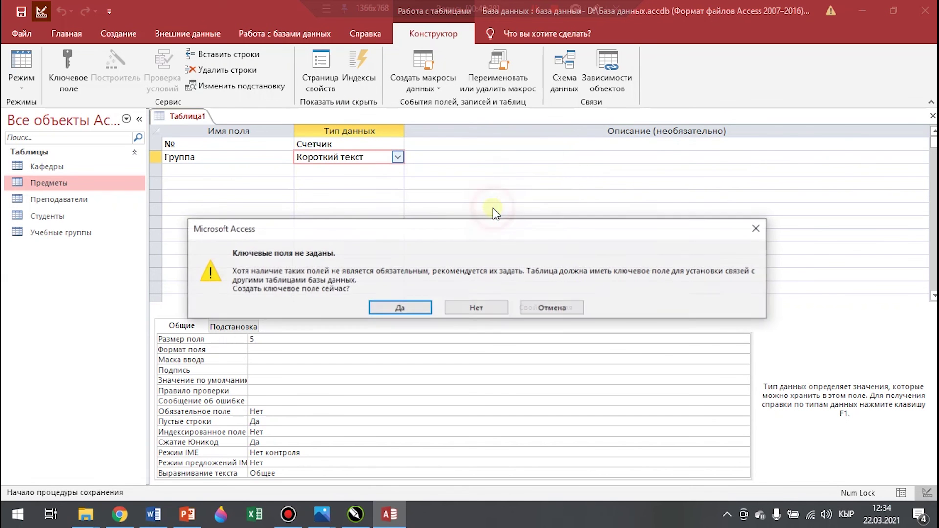
pyautogui.click(400, 308)
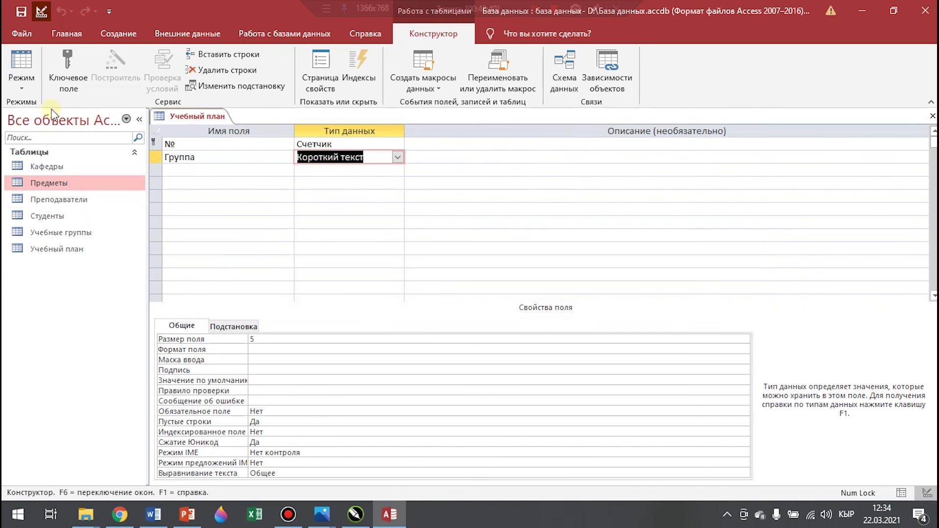
# Add a Предмет field and run its Lookup Wizard on the Предметы table
pyautogui.click(188, 171)
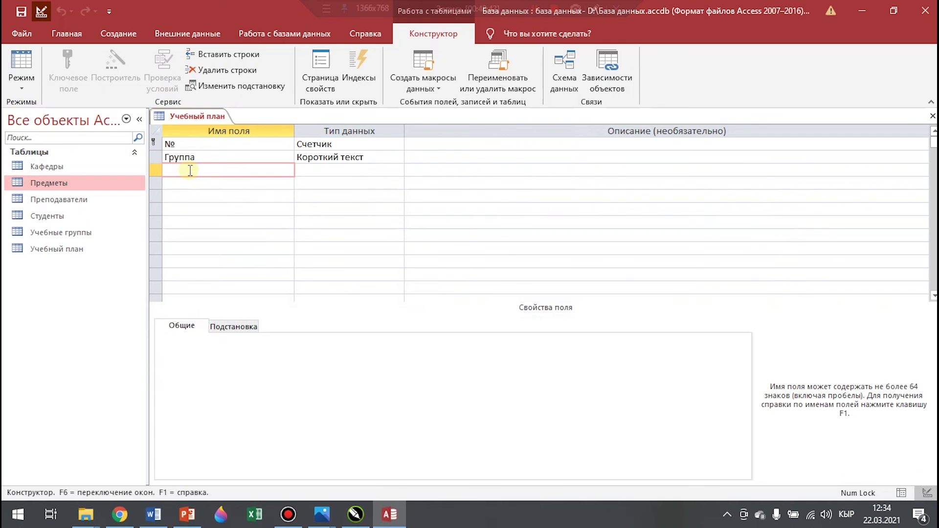
pyautogui.write('Предмет')
pyautogui.click(380, 170)
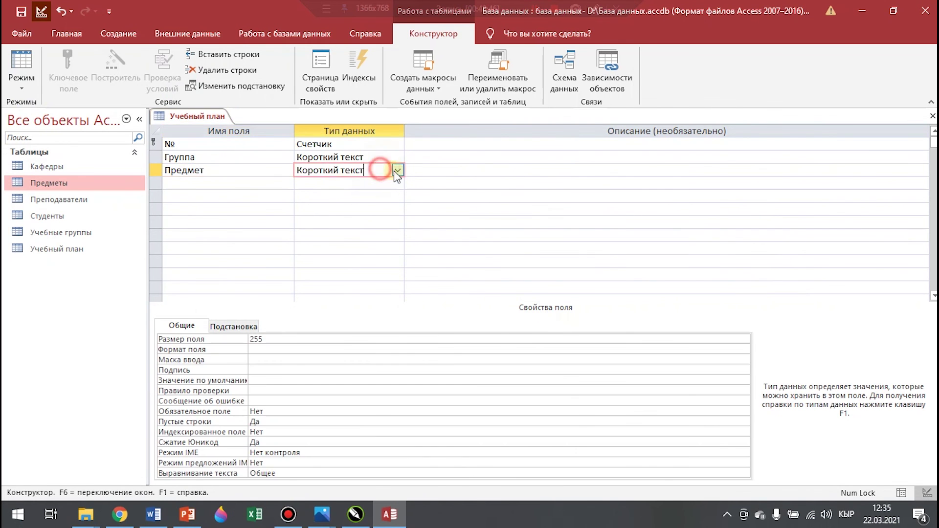
pyautogui.click(397, 170)
pyautogui.click(365, 339)
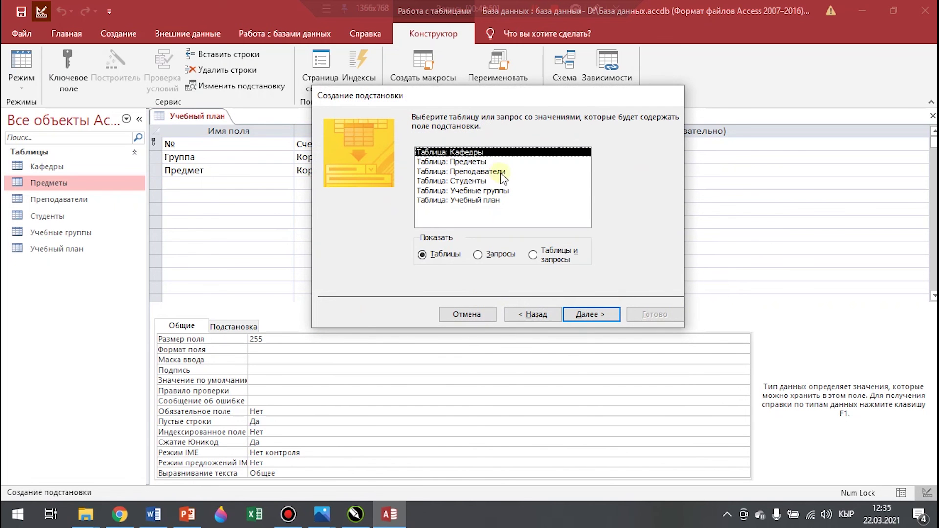
pyautogui.click(465, 163)
pyautogui.click(592, 312)
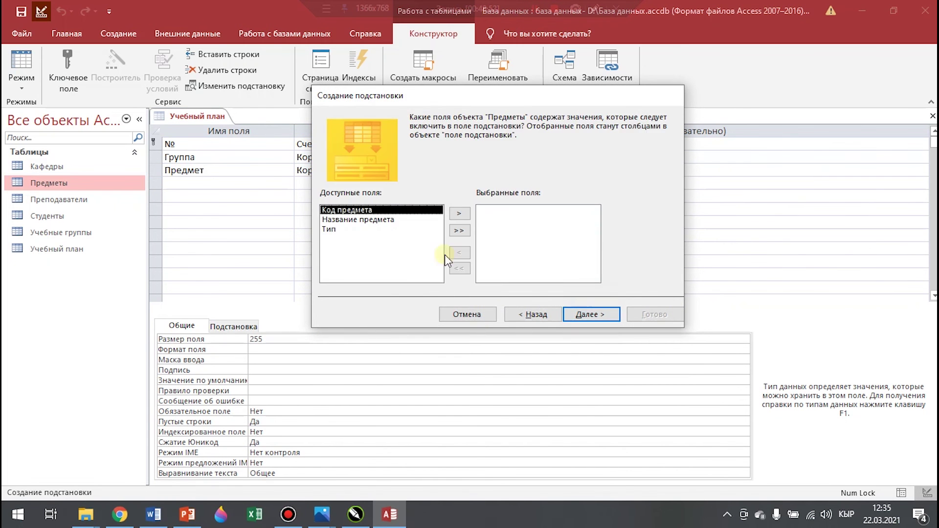
# Look up Название предмета with a sort order, finish the wizard and save the table
pyautogui.click(362, 220)
pyautogui.click(467, 214)
pyautogui.click(595, 314)
pyautogui.click(459, 172)
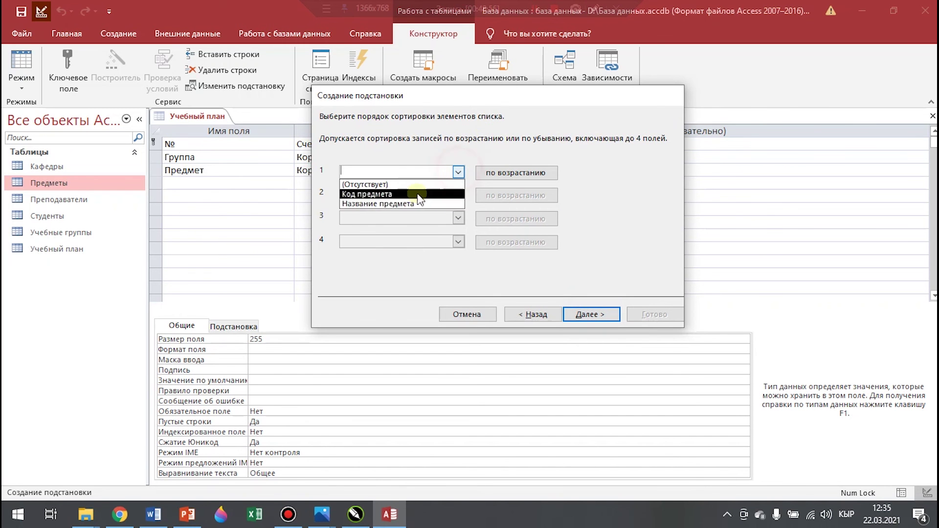
pyautogui.click(407, 204)
pyautogui.click(592, 315)
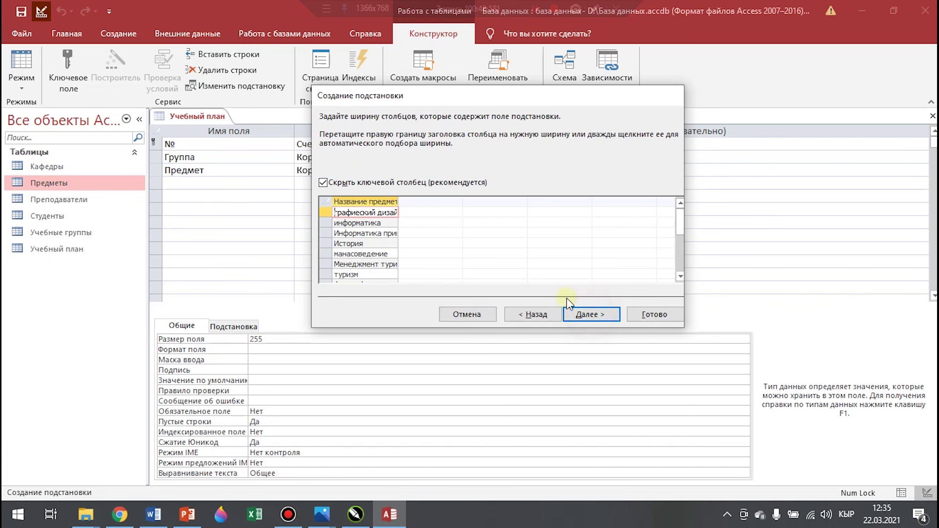
pyautogui.click(600, 318)
pyautogui.click(655, 315)
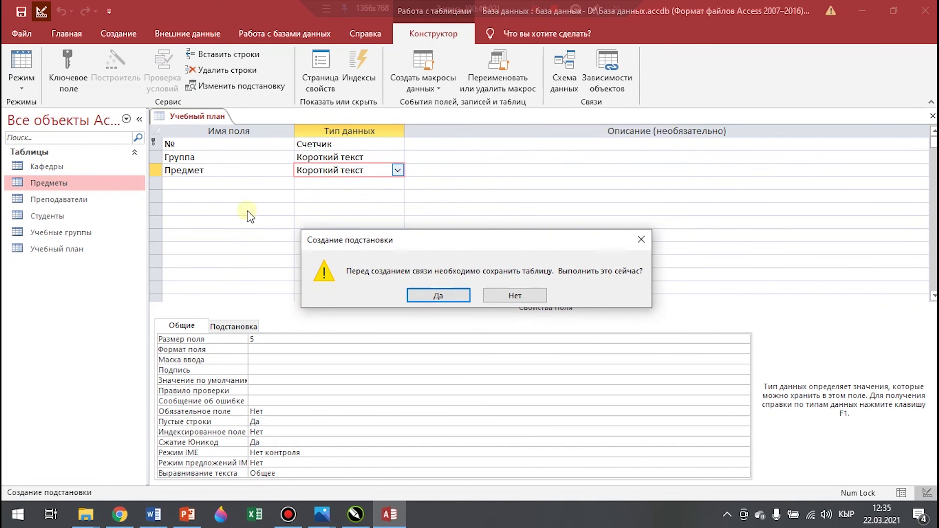
pyautogui.click(438, 295)
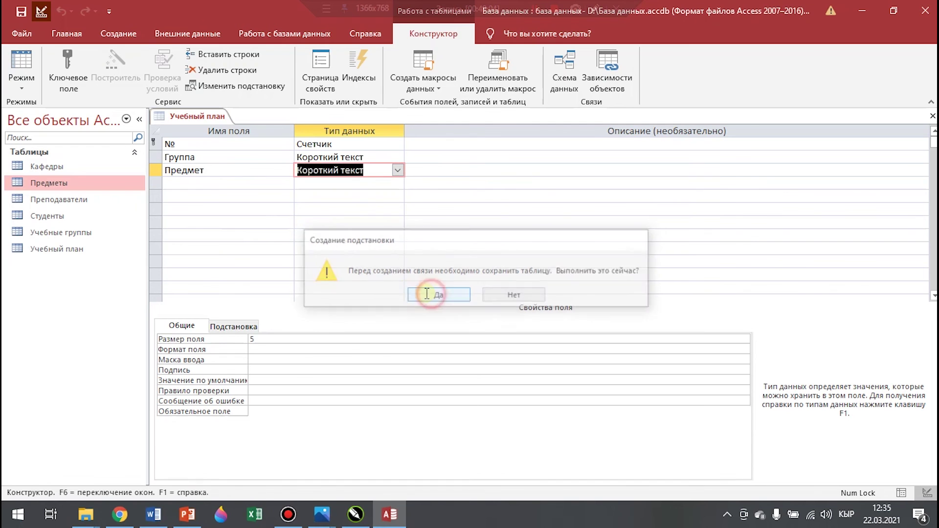
pyautogui.click(181, 184)
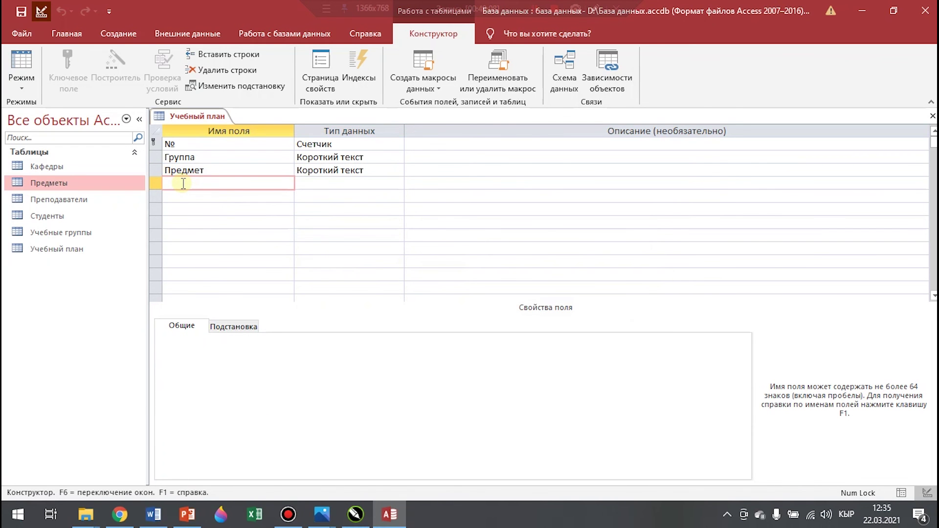
# Add numeric fields Лекция, Практика and Лаборатория
pyautogui.write('Лекция')
pyautogui.click(372, 186)
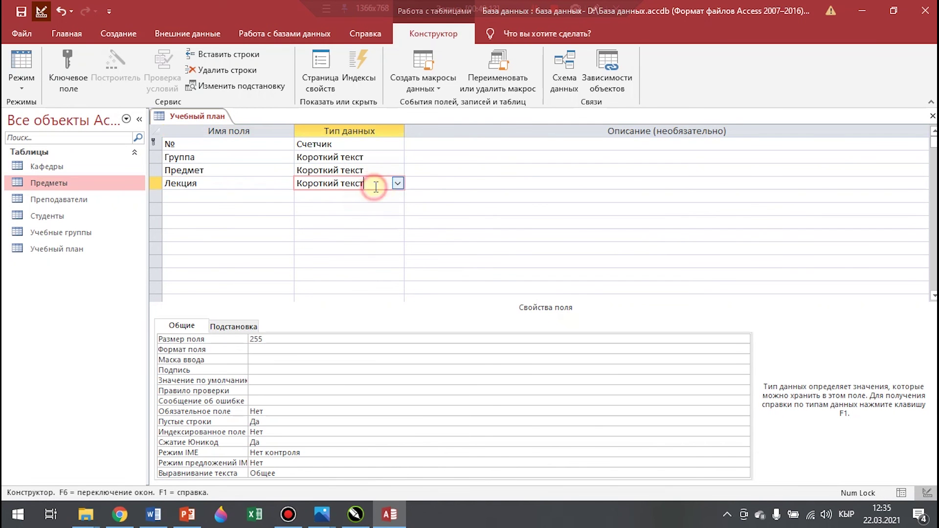
pyautogui.click(402, 188)
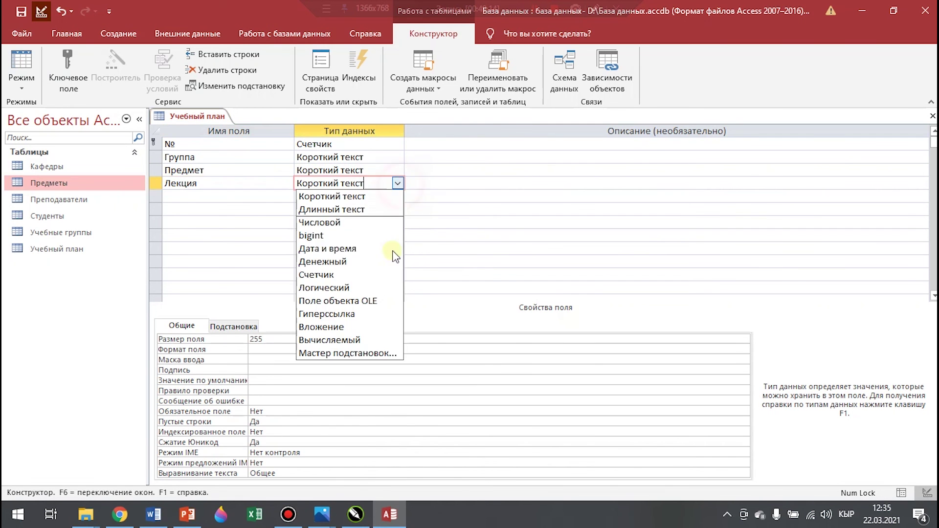
pyautogui.click(345, 223)
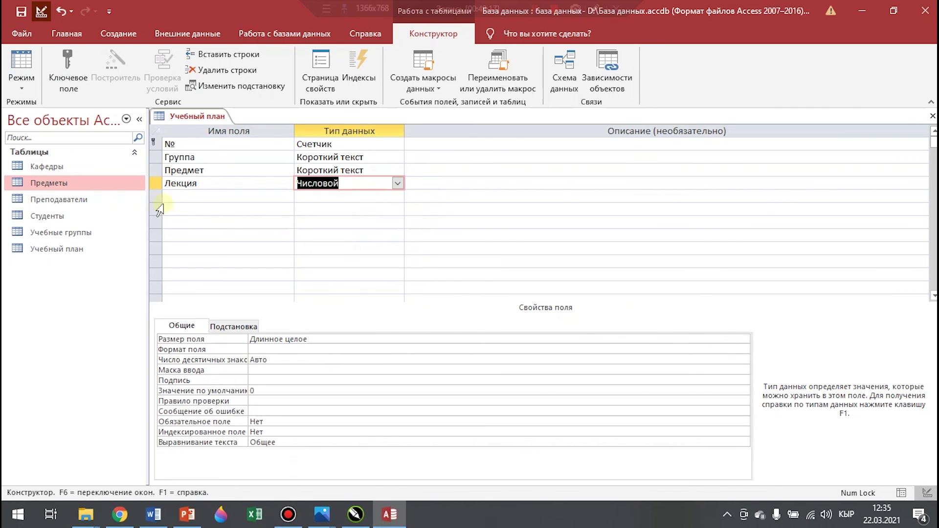
pyautogui.click(188, 194)
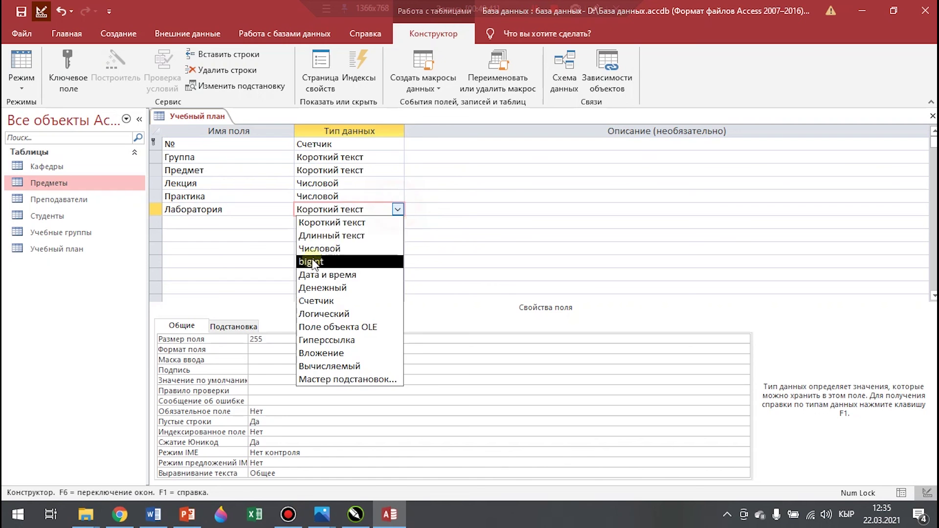
pyautogui.click(316, 255)
pyautogui.click(201, 223)
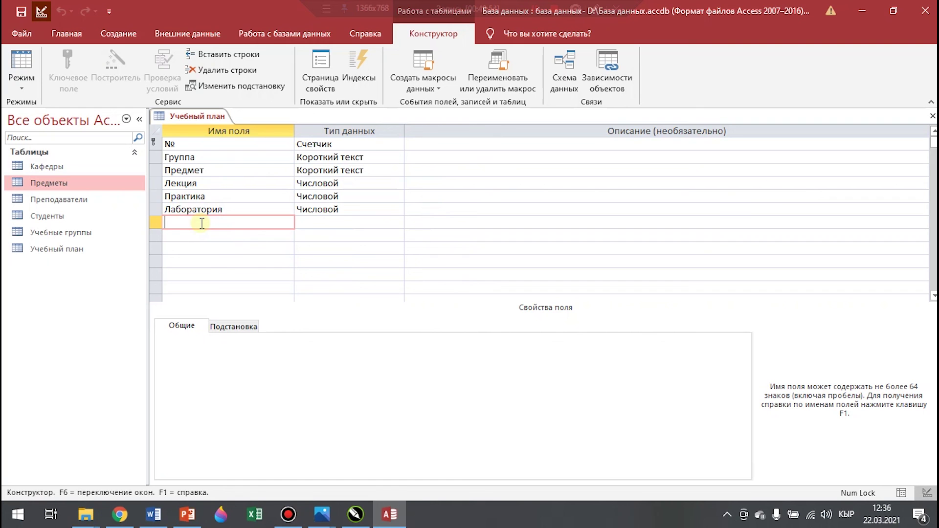
# Add a Всего часов field and bring up its data type choices
pyautogui.write('Всего часов')
pyautogui.click(395, 222)
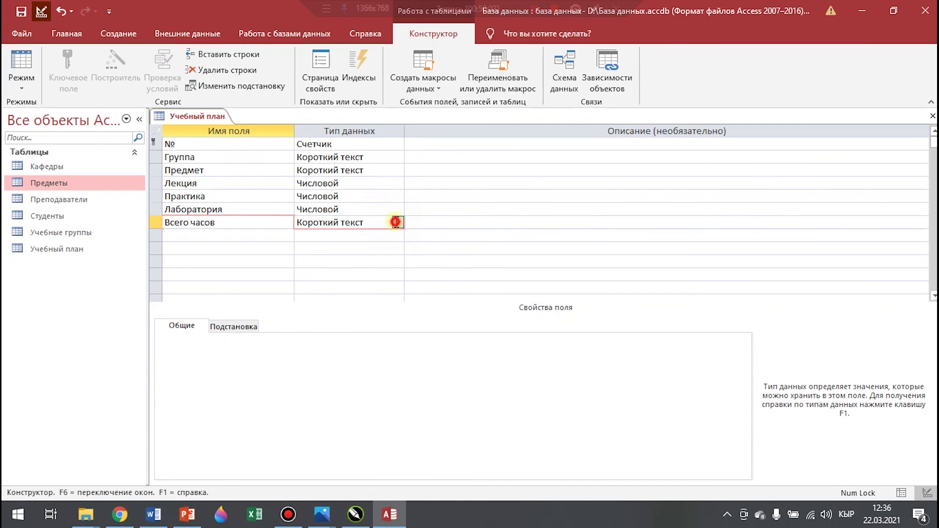
pyautogui.click(395, 222)
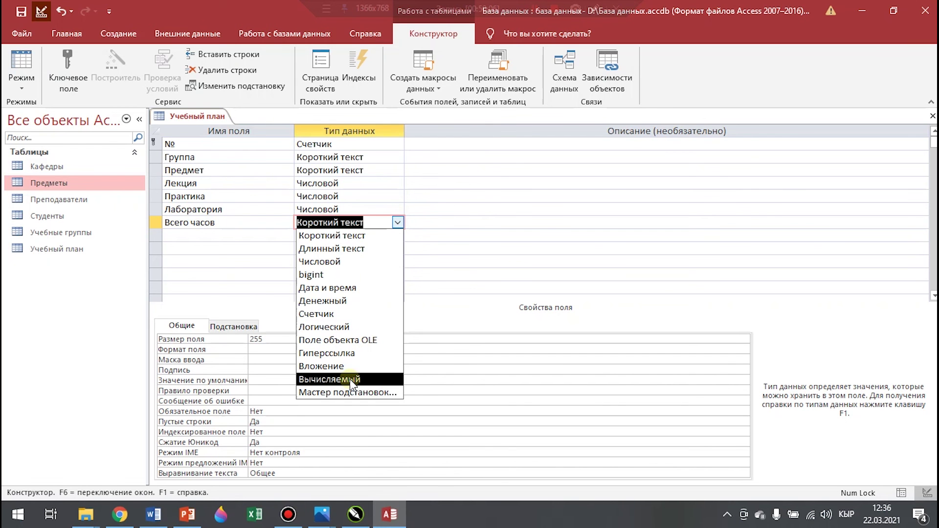
# Make Всего часов a calculated field with expression [Лекция]+[Практика]+[Лаборатория]
pyautogui.click(351, 379)
pyautogui.moveTo(464, 83); pyautogui.dragTo(584, 124)
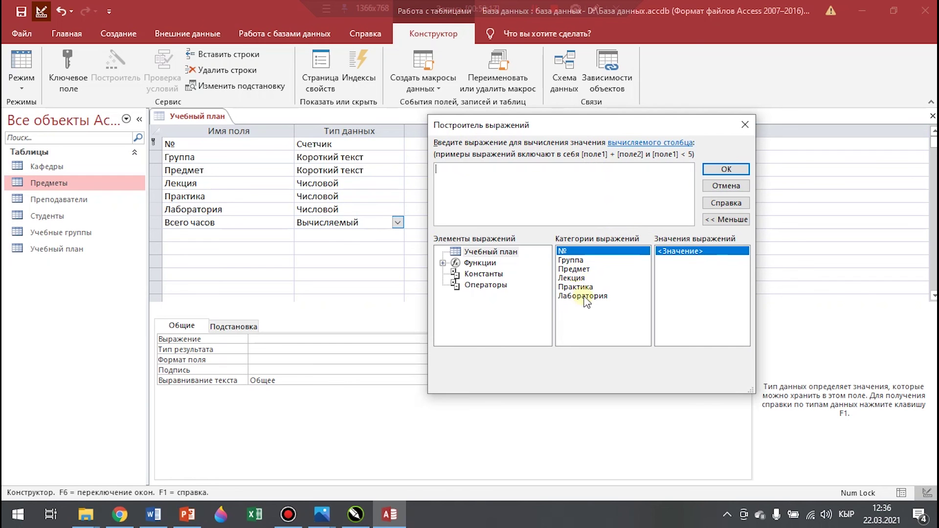
pyautogui.doubleClick(577, 278)
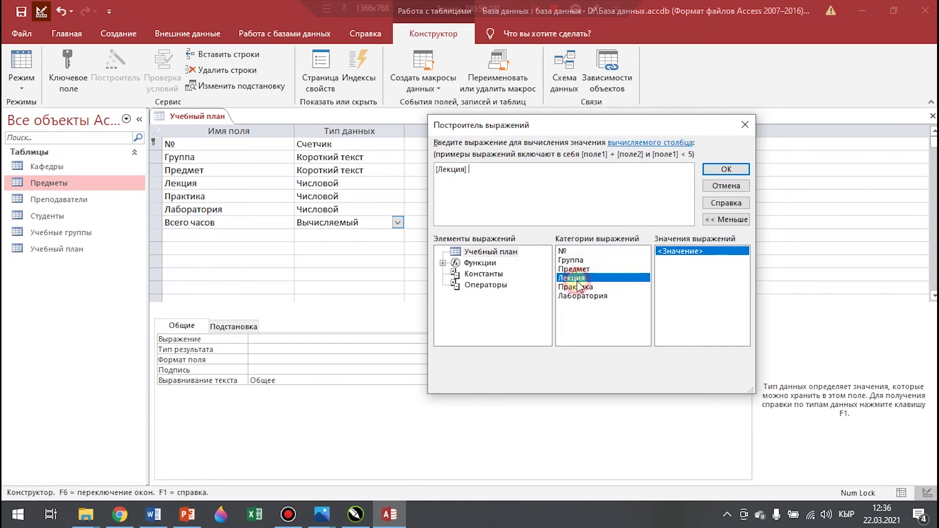
pyautogui.write('+')
pyautogui.doubleClick(585, 287)
pyautogui.write('+')
pyautogui.doubleClick(596, 296)
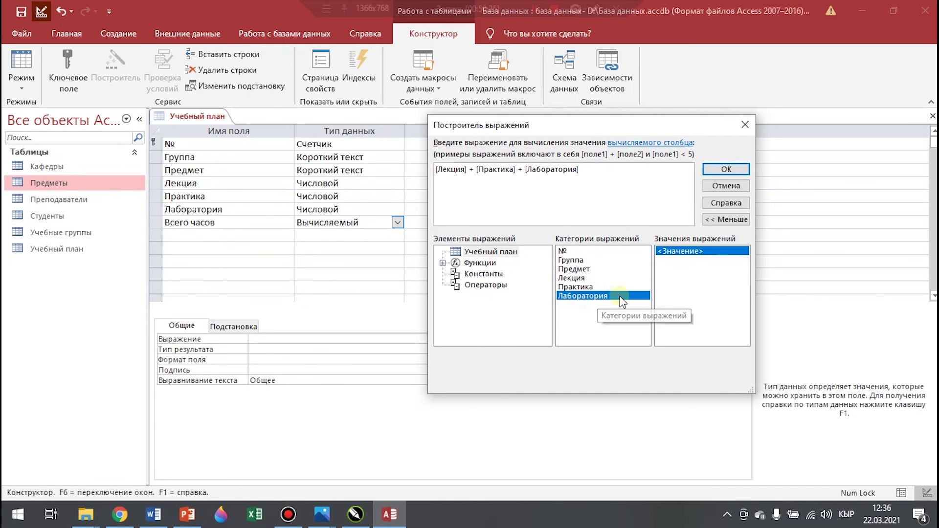
pyautogui.click(734, 172)
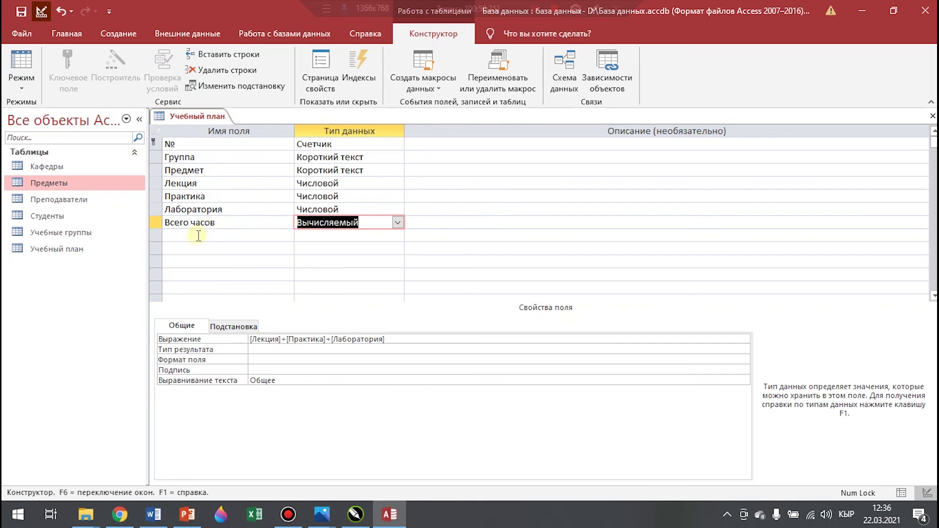
pyautogui.click(174, 235)
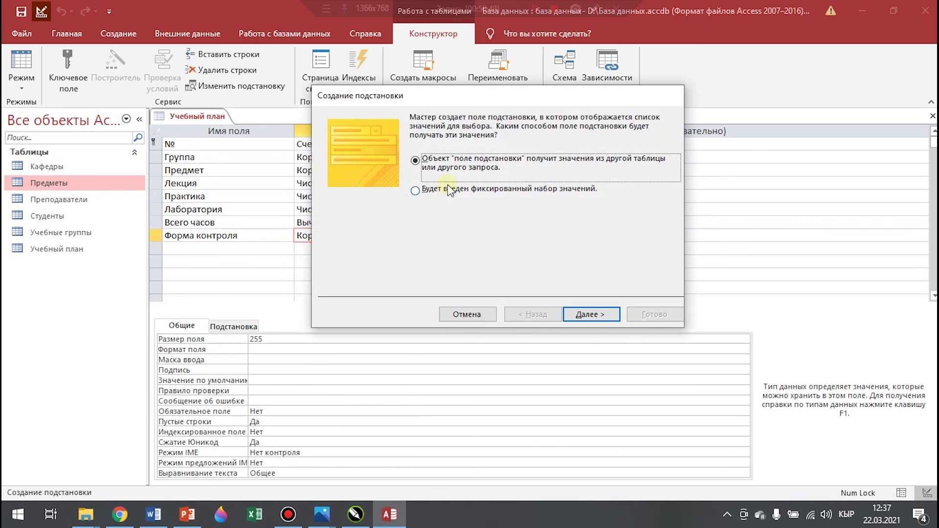
# Give Форма контроля a fixed lookup list of зачёт and экзамен, limited to that list
pyautogui.click(432, 187)
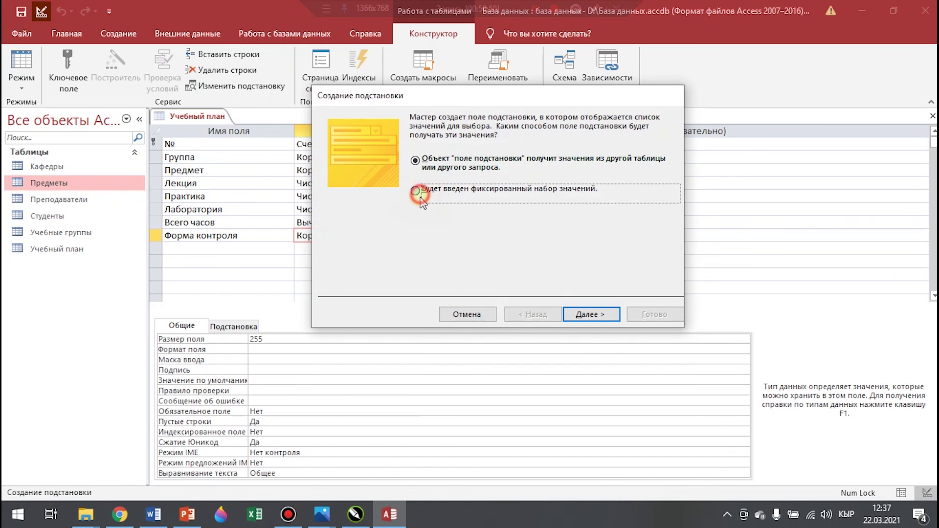
pyautogui.click(595, 313)
pyautogui.click(355, 212)
pyautogui.write('за')
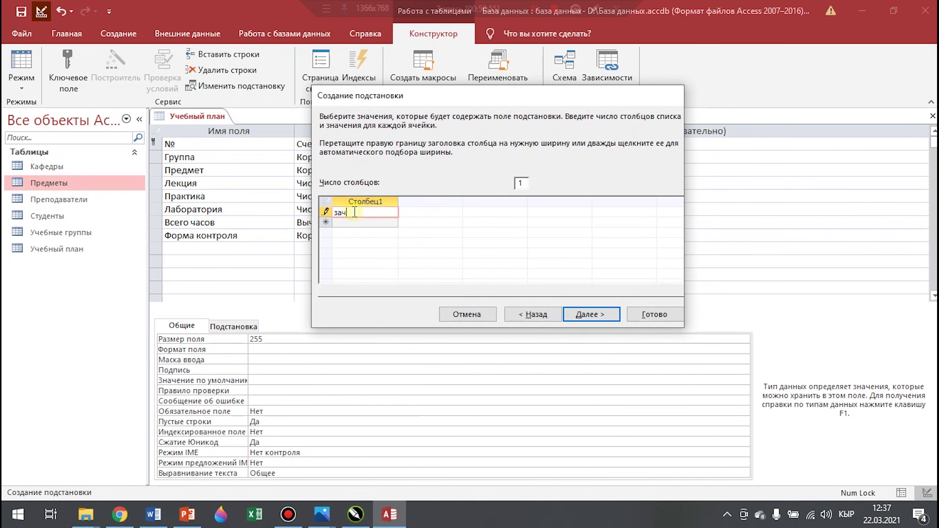
pyautogui.press('Return')
pyautogui.write('экзамен')
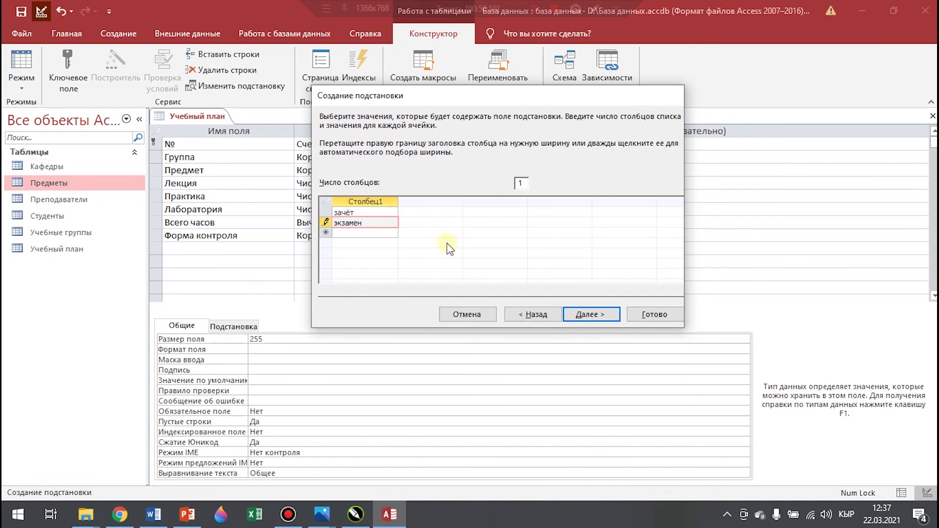
pyautogui.click(608, 314)
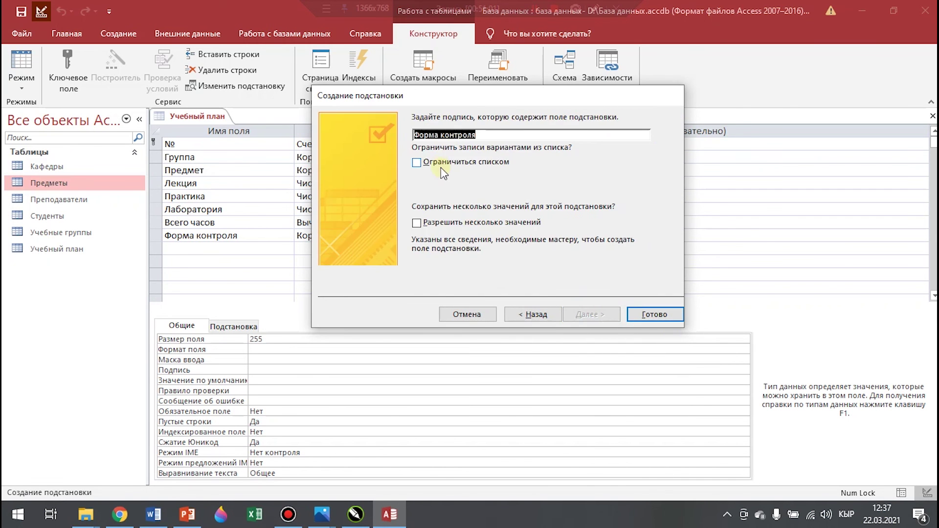
pyautogui.click(441, 163)
pyautogui.click(651, 315)
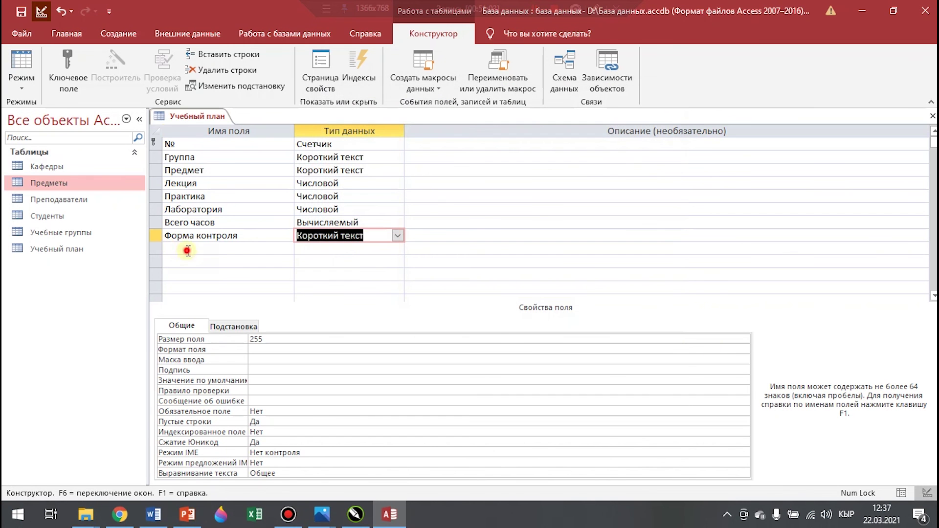
pyautogui.click(187, 251)
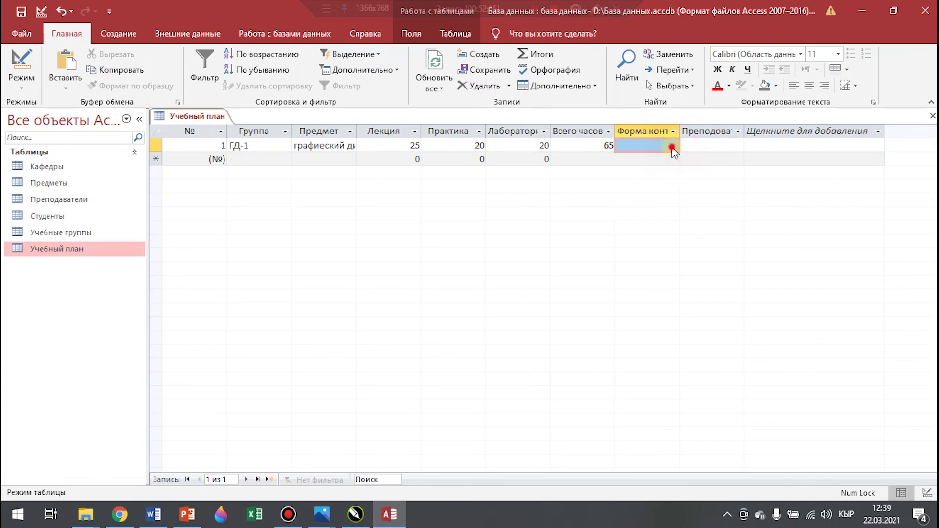
# Set record 1's Форма контроля to экзамен, then switch Учебный план to design view
pyautogui.click(672, 145)
pyautogui.click(641, 172)
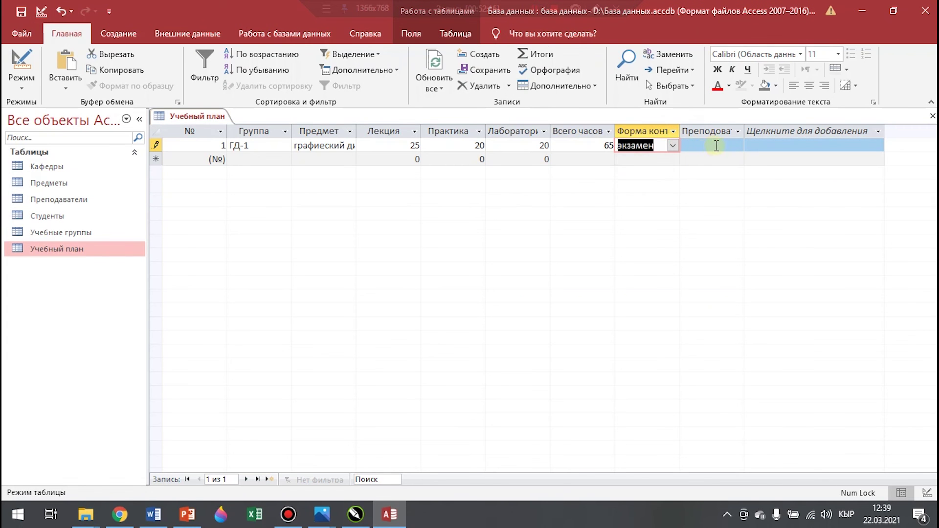
pyautogui.click(734, 146)
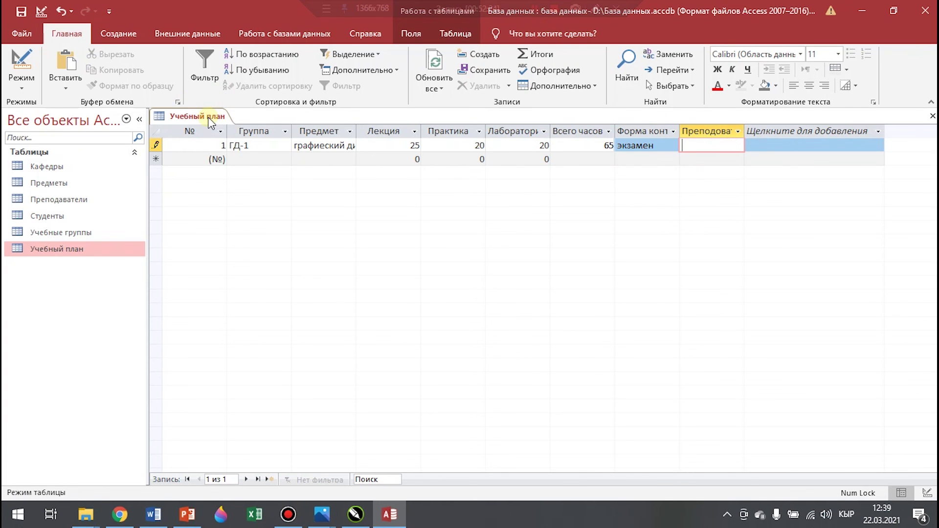
pyautogui.rightClick(209, 119)
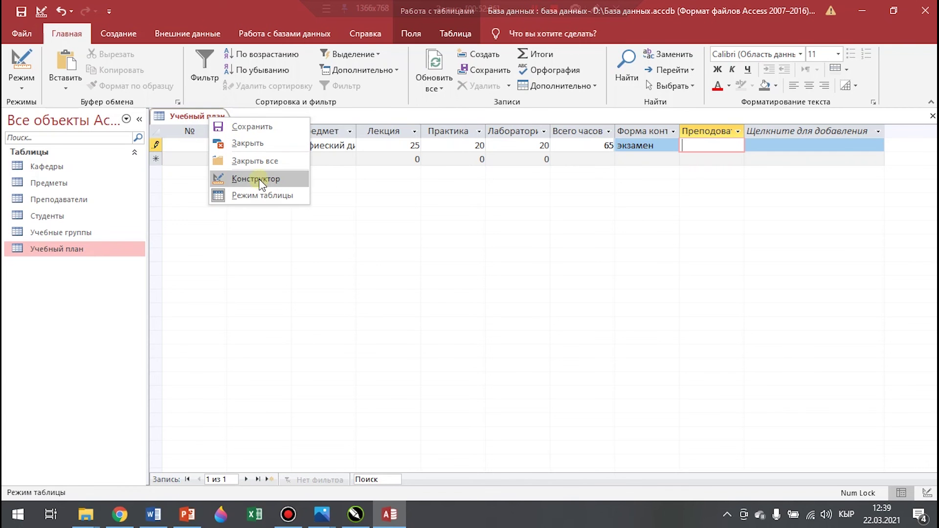
pyautogui.click(258, 179)
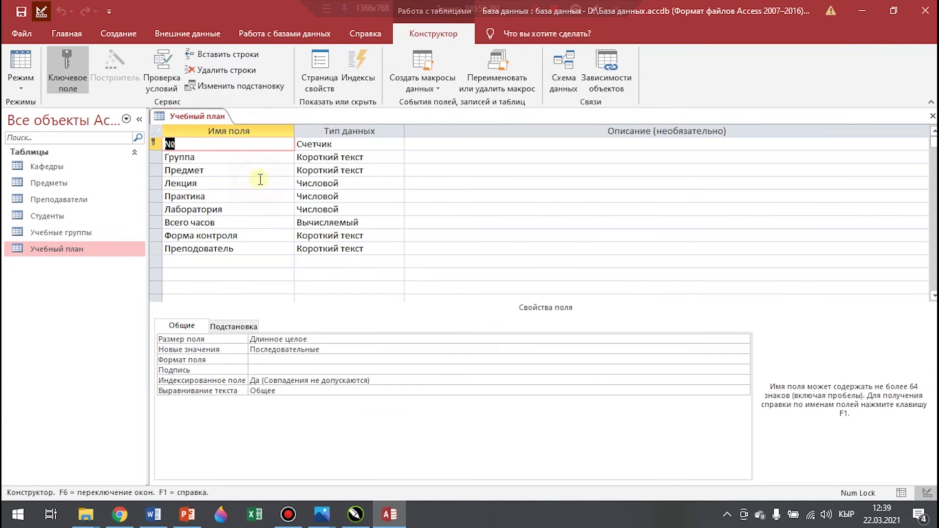
# Run the Lookup Wizard on Преподаватель using Фамилия and Имя from Преподаватели
pyautogui.click(394, 250)
pyautogui.click(352, 415)
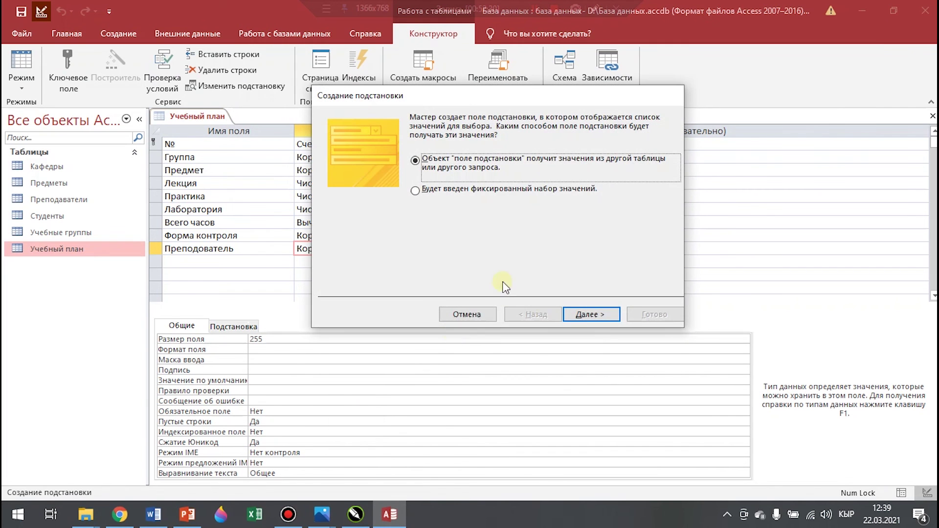
pyautogui.click(590, 316)
pyautogui.doubleClick(475, 172)
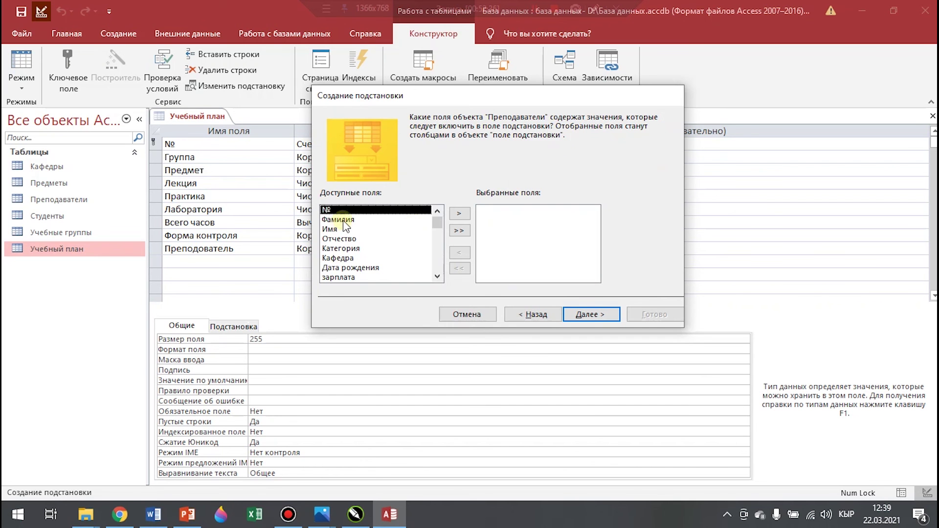
pyautogui.doubleClick(340, 219)
pyautogui.doubleClick(343, 220)
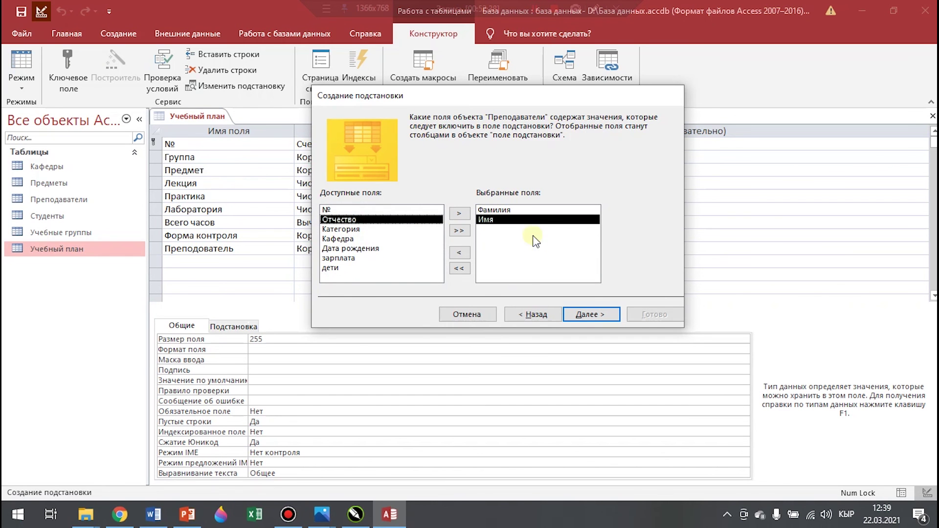
# Sort the teacher list by Фамилия then Имя, finish the wizard and save the table
pyautogui.click(599, 320)
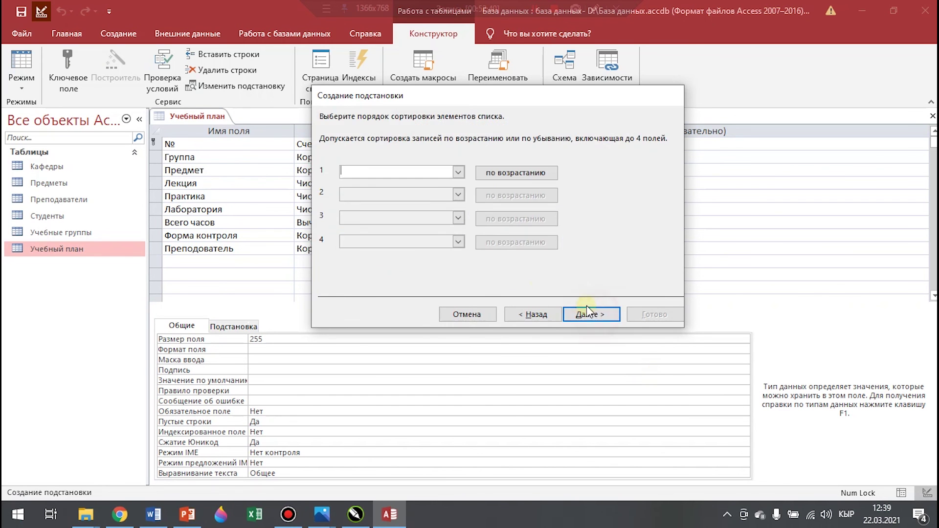
pyautogui.click(458, 172)
pyautogui.click(387, 207)
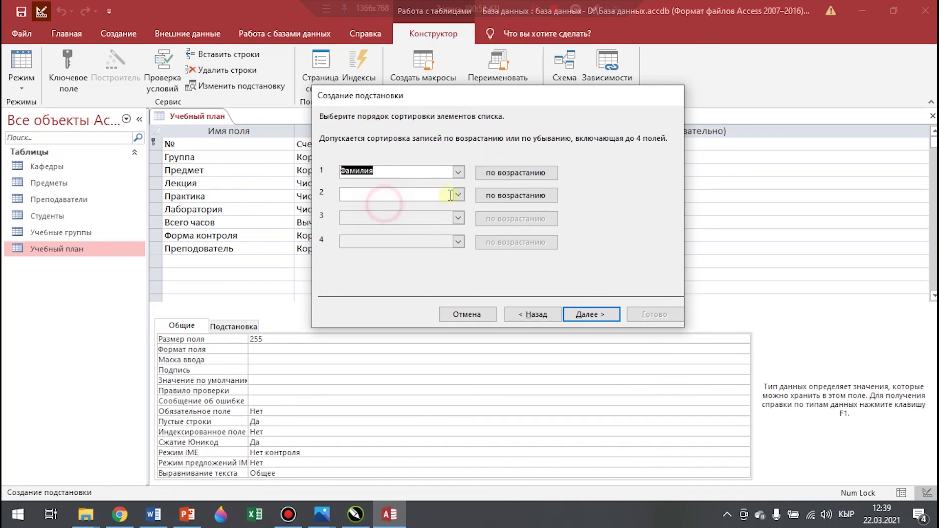
pyautogui.click(458, 195)
pyautogui.click(377, 237)
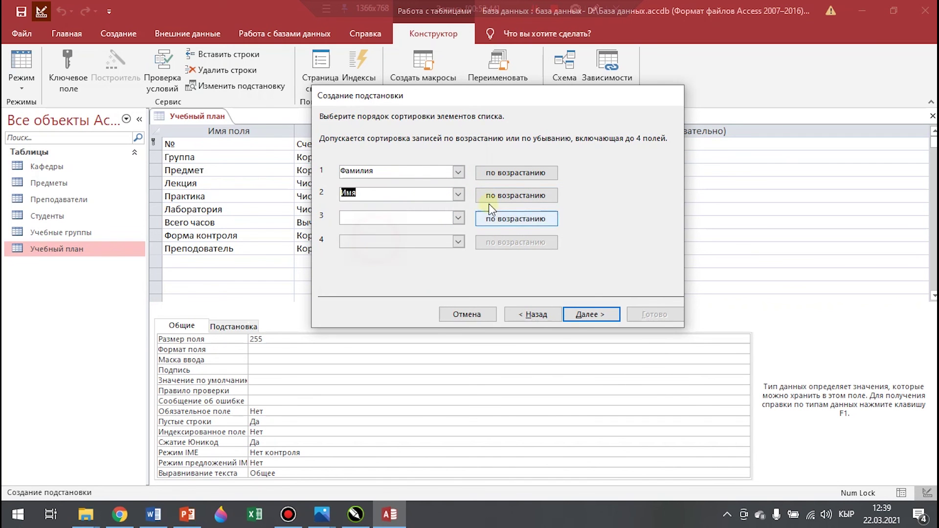
pyautogui.click(577, 315)
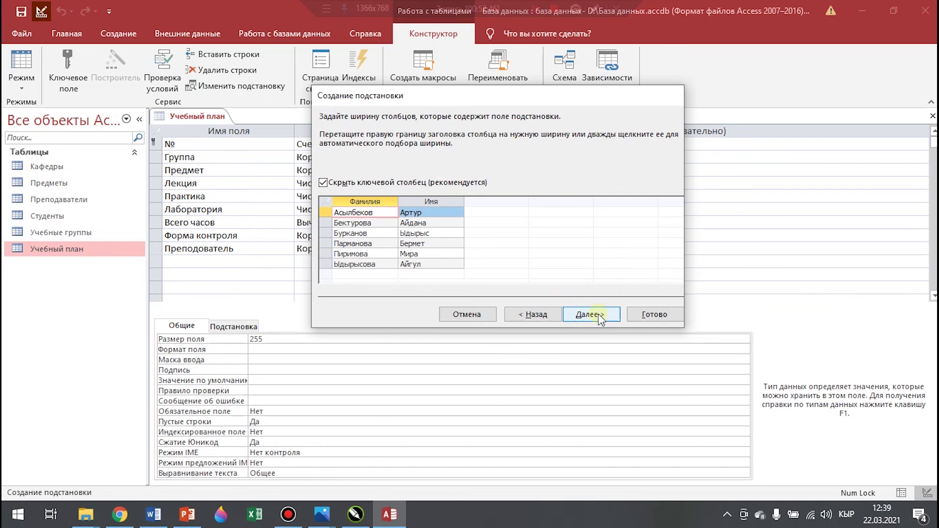
pyautogui.click(598, 313)
pyautogui.click(651, 316)
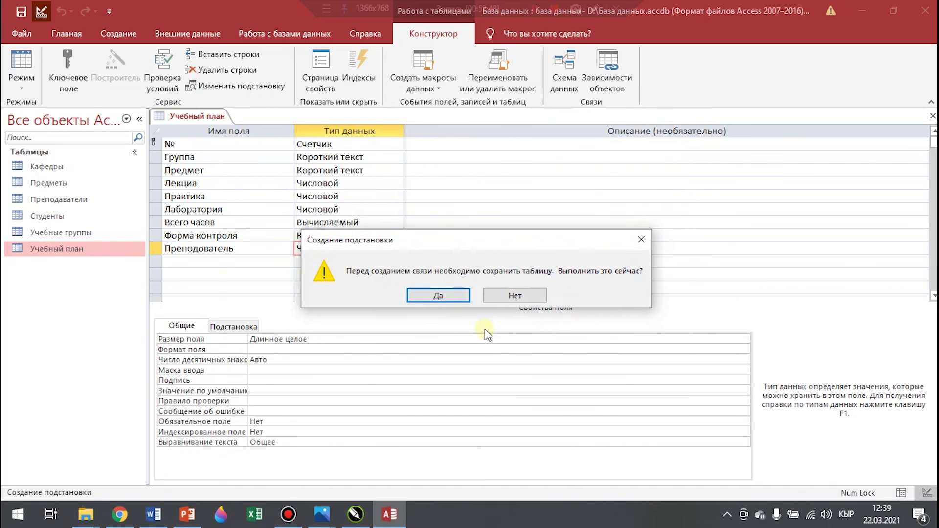
pyautogui.click(439, 295)
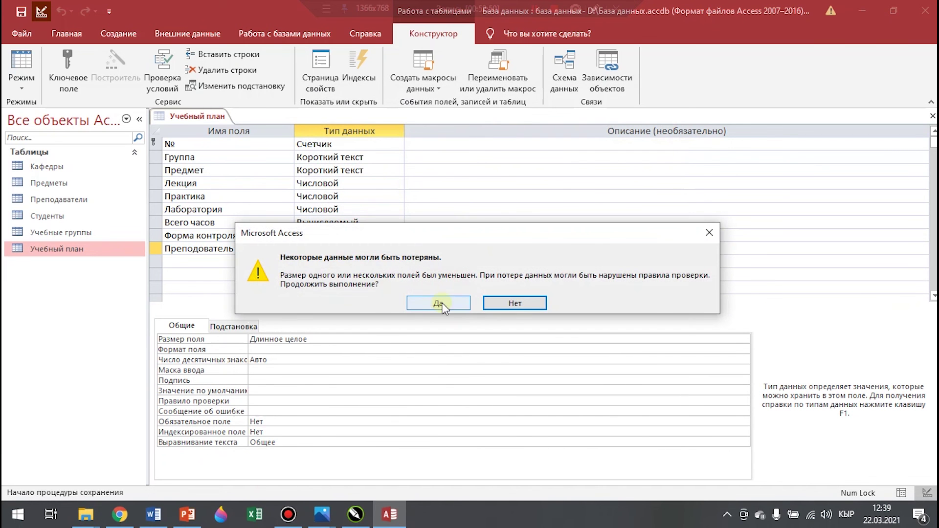
pyautogui.click(430, 305)
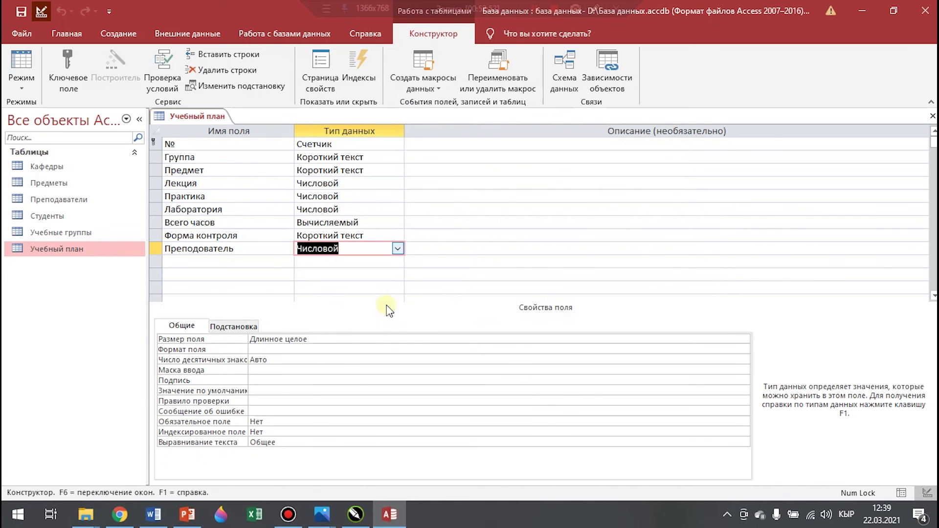
pyautogui.rightClick(179, 118)
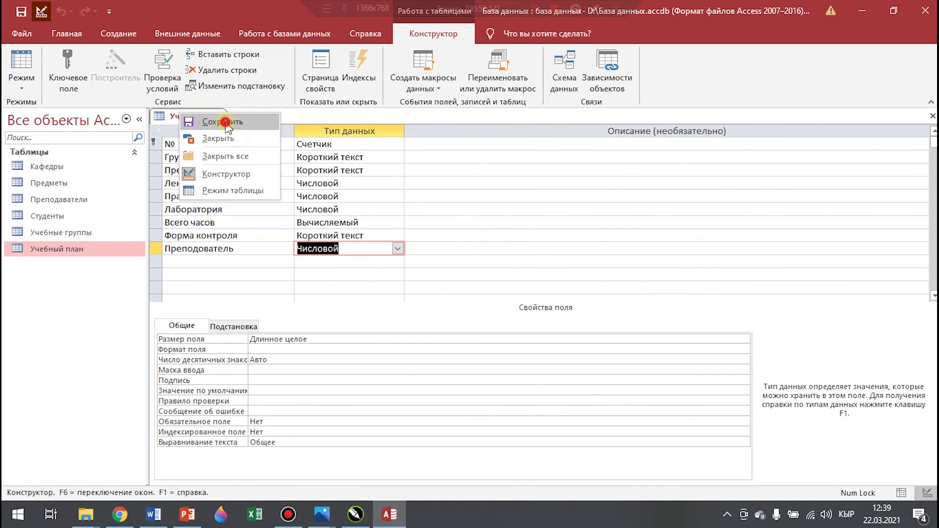
# Reopen Учебный план as a datasheet, assign record 1's teacher, and fill record 6's subject and control form
pyautogui.click(209, 144)
pyautogui.doubleClick(90, 248)
pyautogui.click(710, 143)
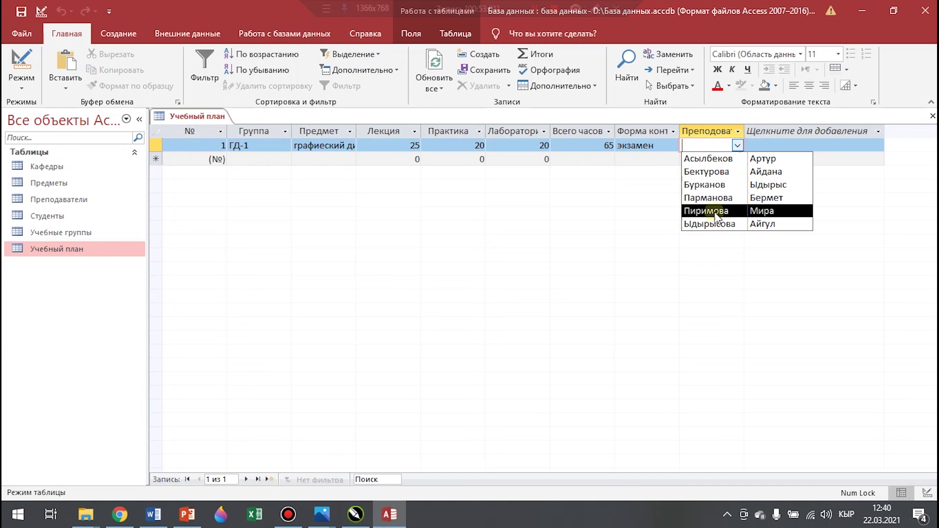
pyautogui.click(715, 197)
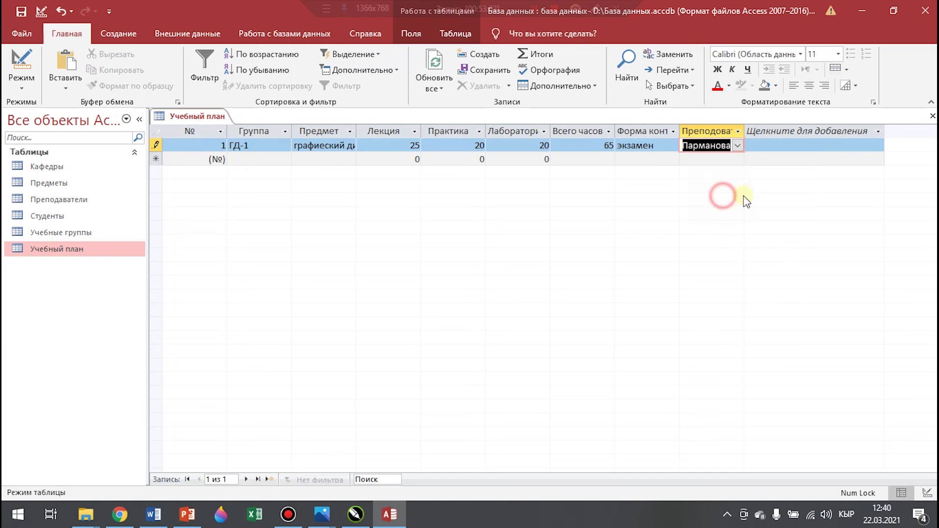
pyautogui.click(732, 187)
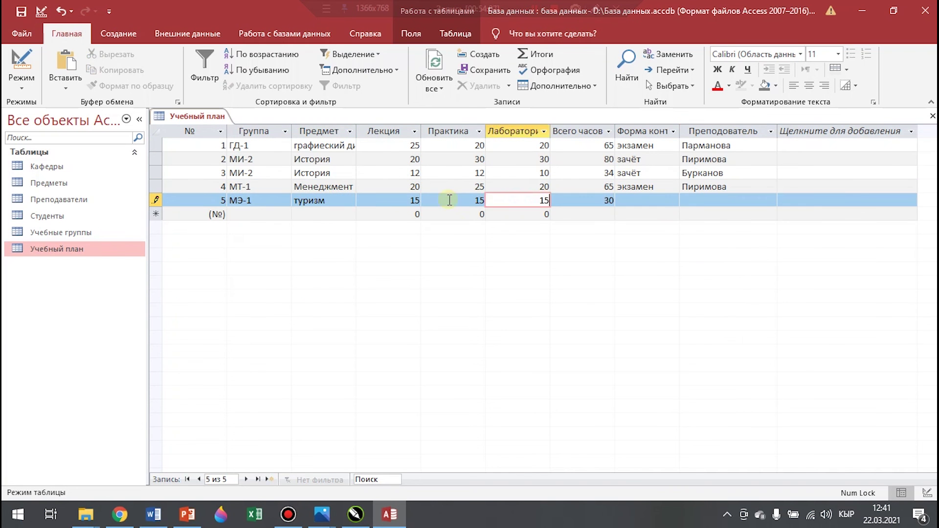
pyautogui.click(350, 215)
pyautogui.click(672, 216)
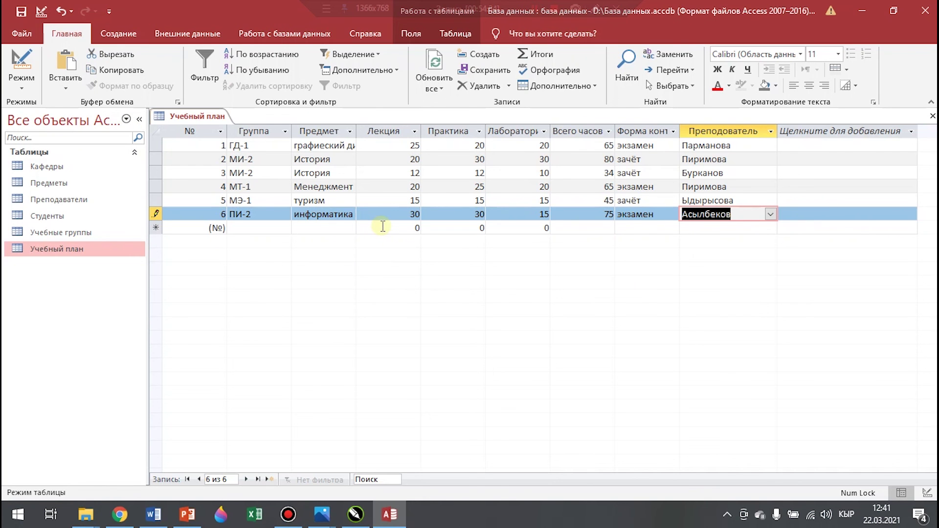
# Save the six-record Учебный план table, then close it
pyautogui.rightClick(209, 118)
pyautogui.click(261, 129)
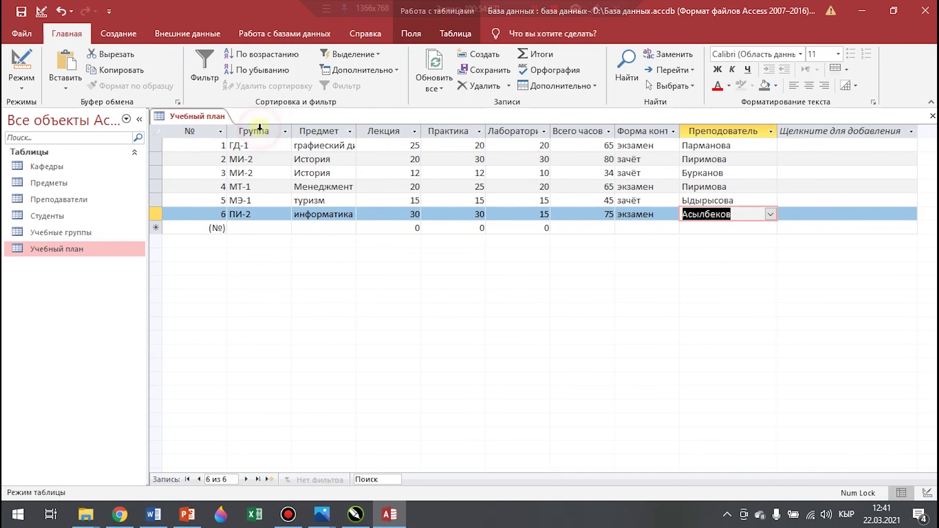
pyautogui.rightClick(200, 105)
pyautogui.rightClick(188, 114)
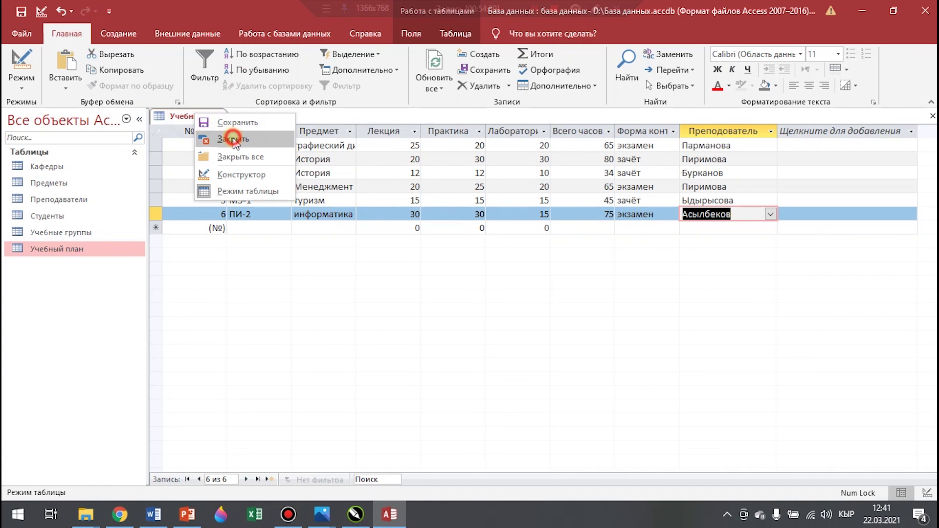
pyautogui.click(223, 132)
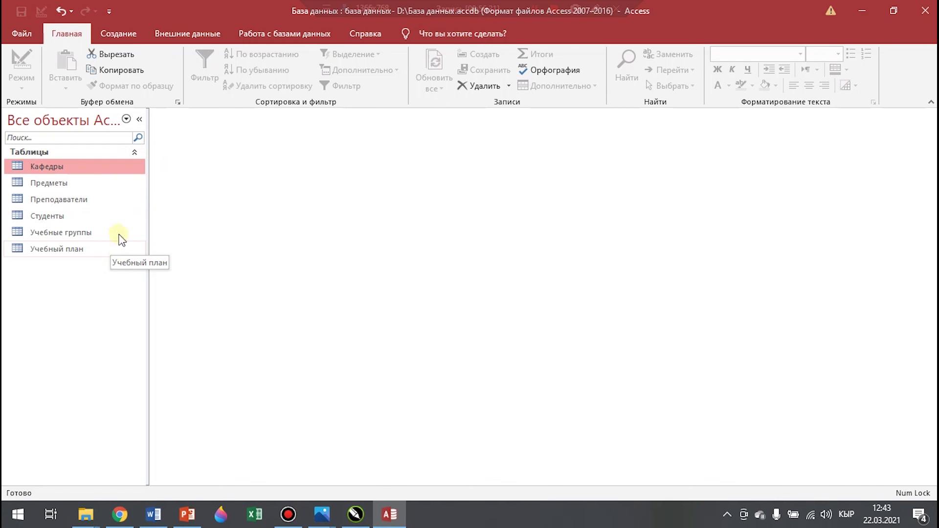
# Start a new table in design view with a № field of type Счетчик
pyautogui.click(132, 35)
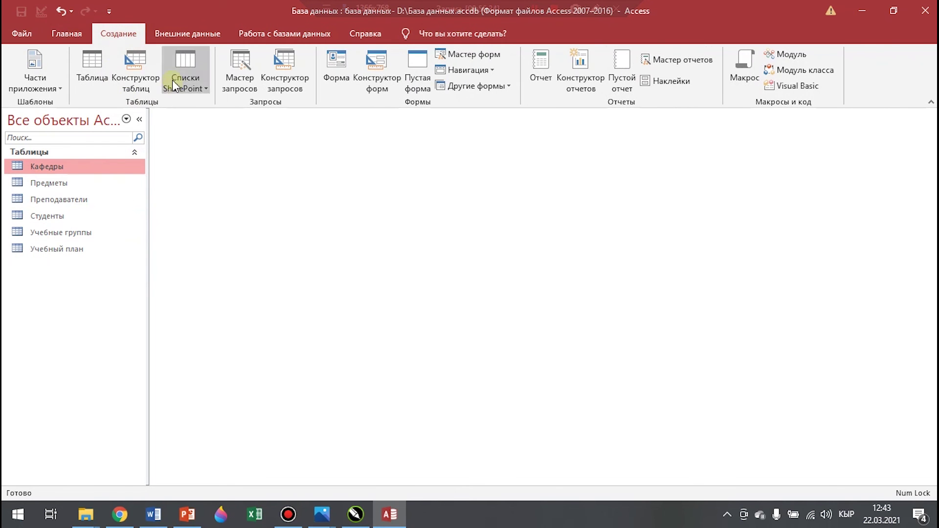
pyautogui.click(135, 68)
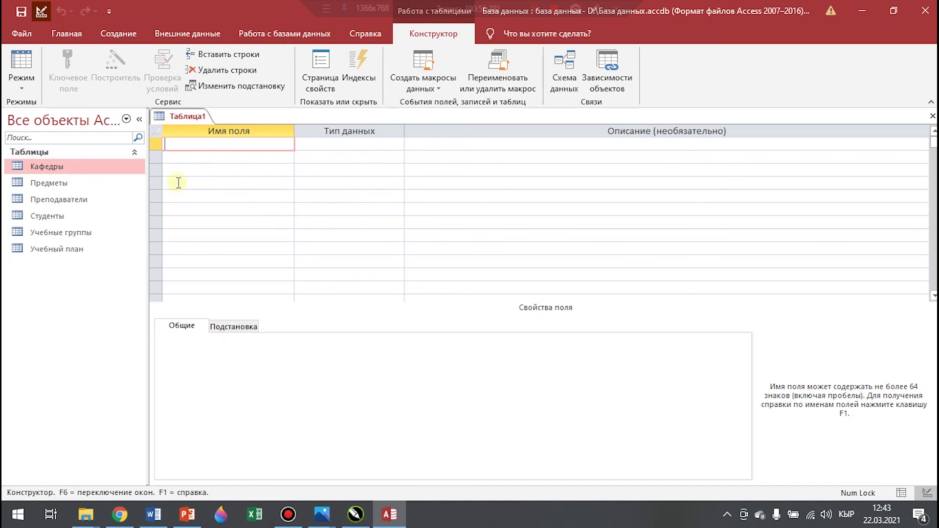
pyautogui.write('№')
pyautogui.click(377, 145)
pyautogui.click(397, 144)
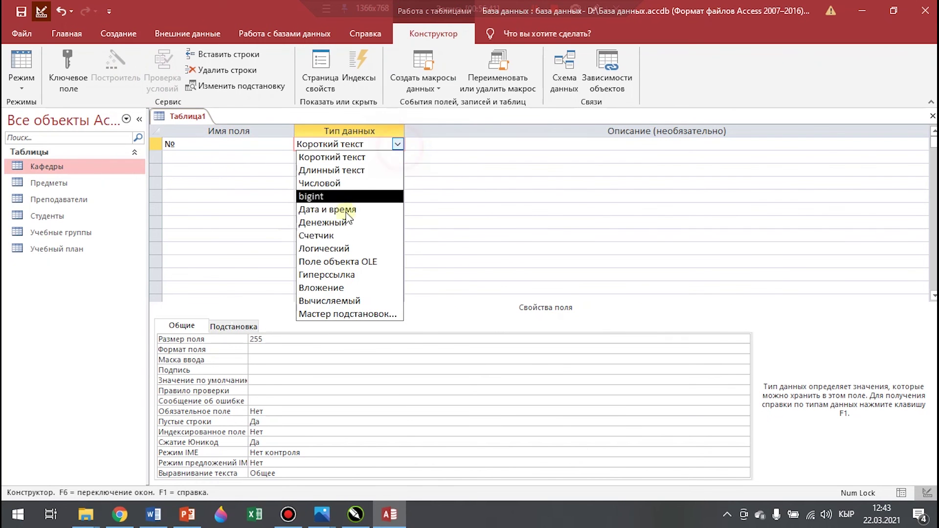
pyautogui.click(338, 238)
pyautogui.click(186, 158)
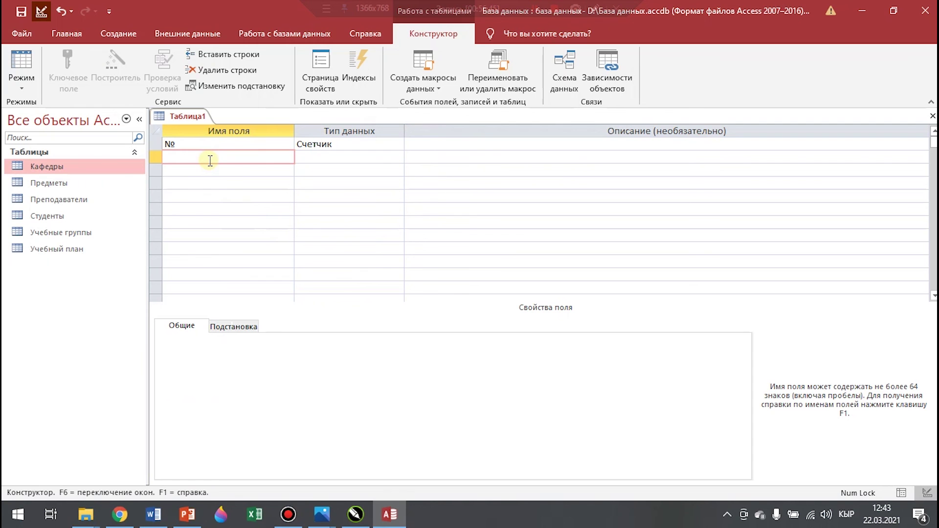
# Add Фамилия и имя студента as a lookup of Фамилия and Имя from Студенты
pyautogui.write('Фам и')
pyautogui.write('дента')
pyautogui.click(367, 159)
pyautogui.click(397, 157)
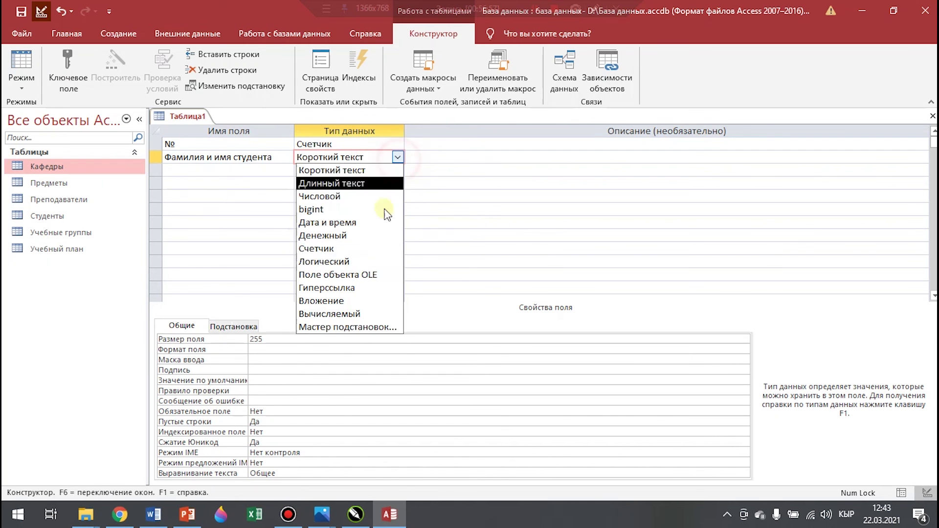
pyautogui.click(367, 327)
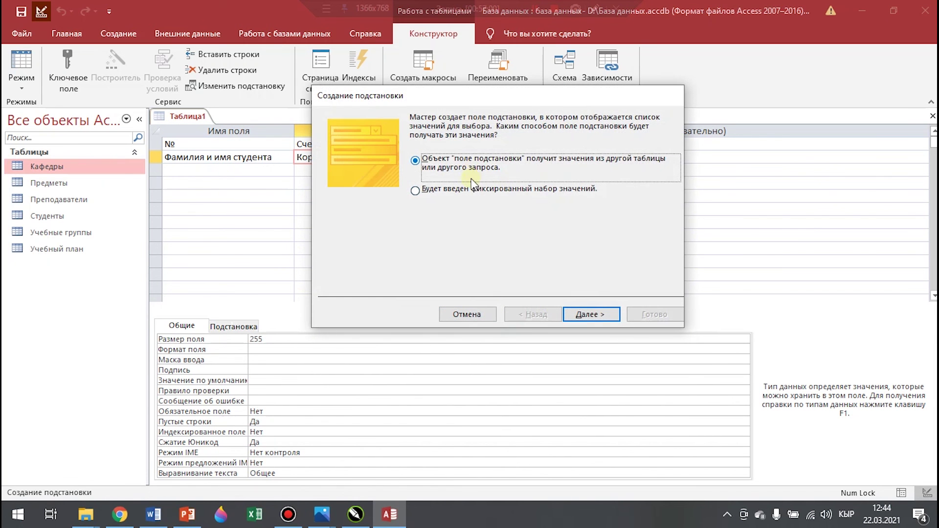
pyautogui.click(601, 314)
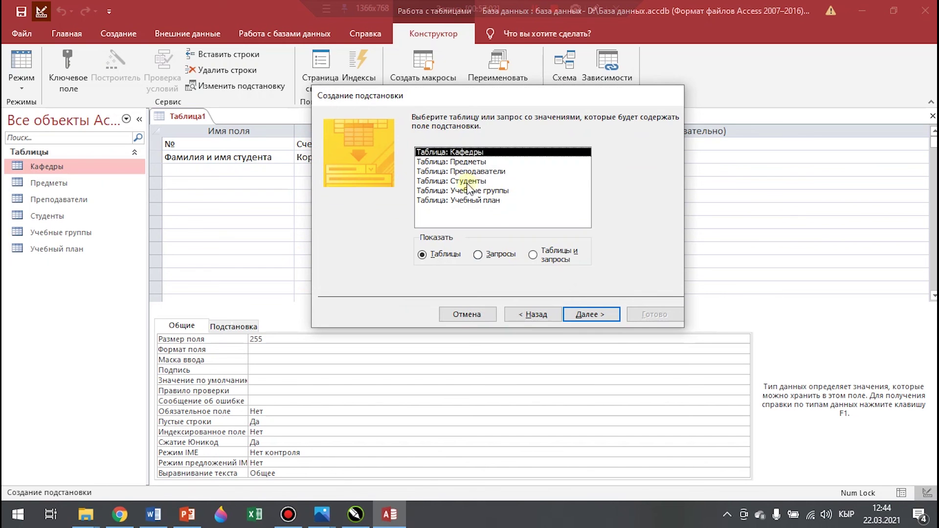
pyautogui.click(478, 181)
pyautogui.click(590, 315)
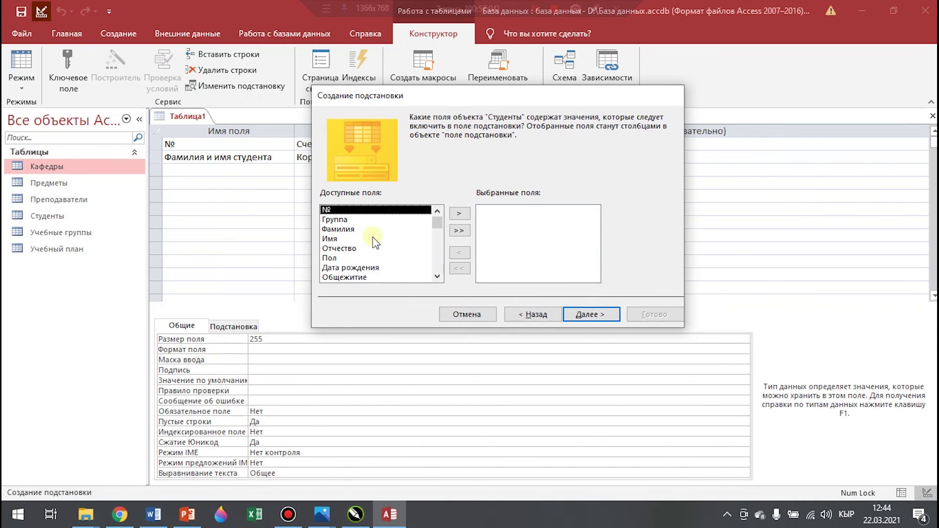
pyautogui.doubleClick(337, 229)
pyautogui.doubleClick(332, 230)
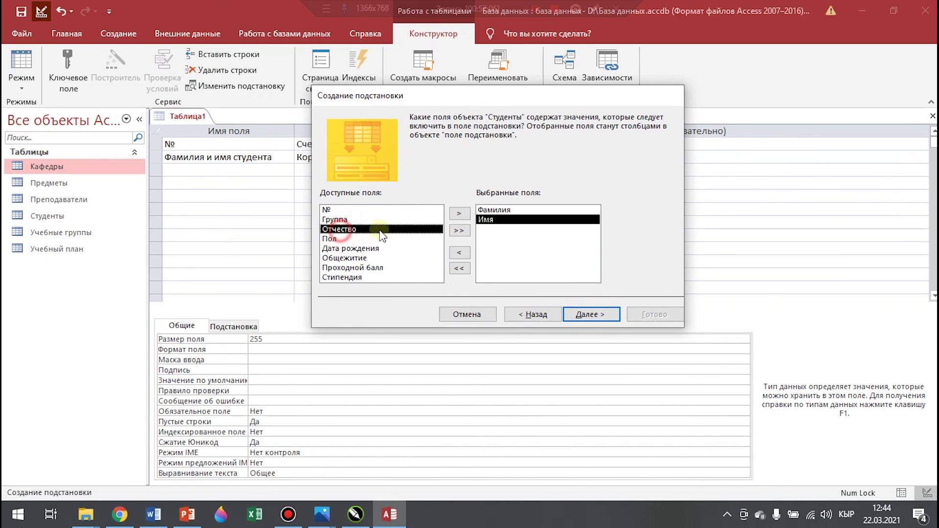
pyautogui.click(600, 315)
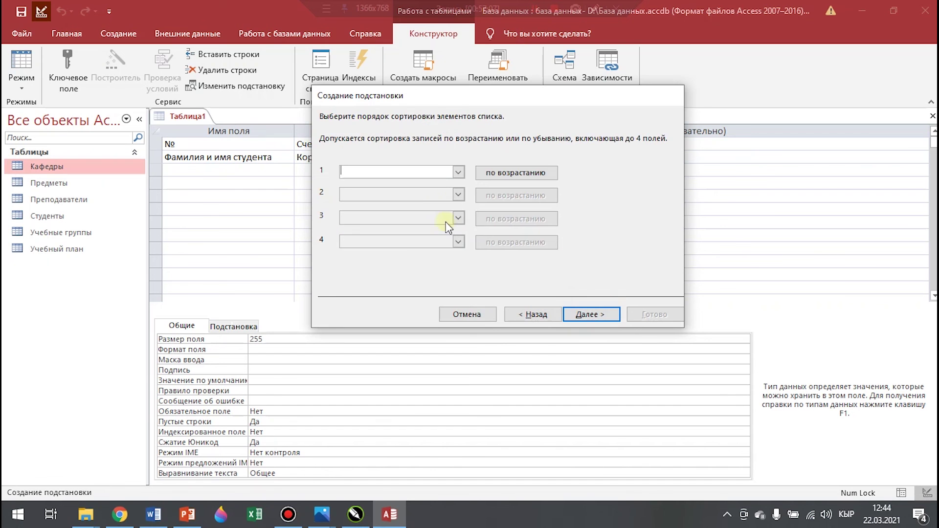
pyautogui.click(458, 173)
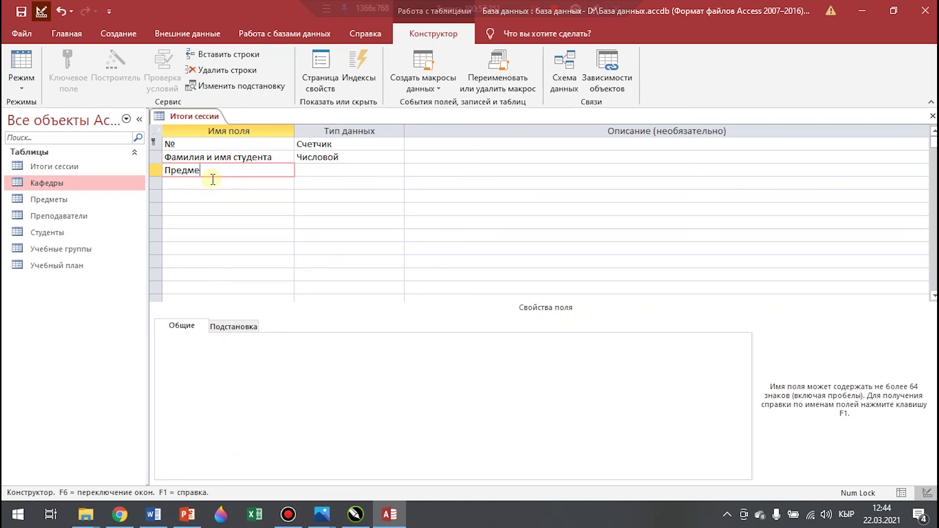
# Make Предмет a lookup of the Название предмета column from the Предметы table
pyautogui.click(397, 169)
pyautogui.click(398, 171)
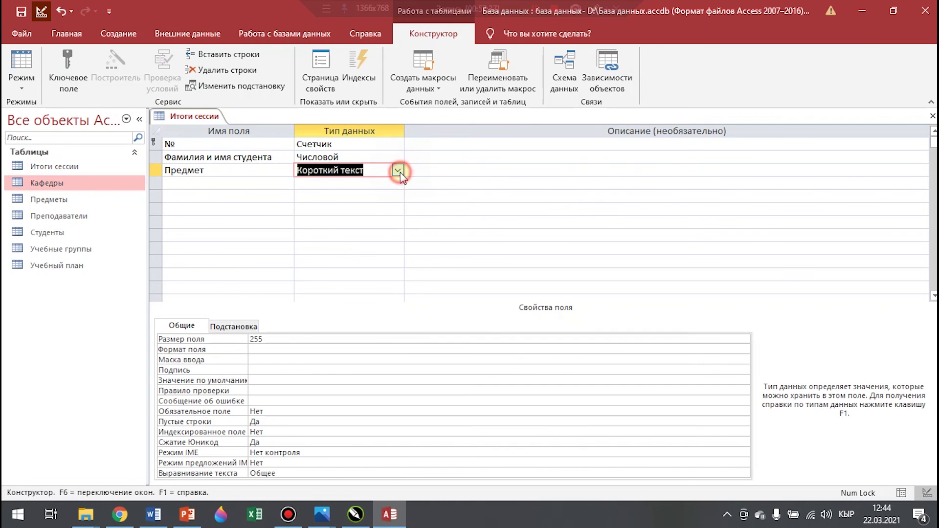
pyautogui.click(398, 170)
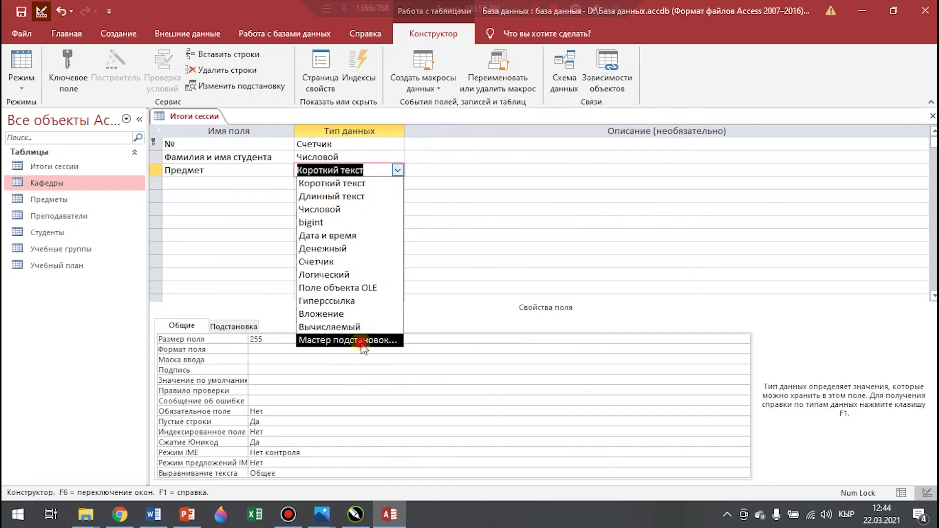
pyautogui.click(359, 340)
pyautogui.click(591, 314)
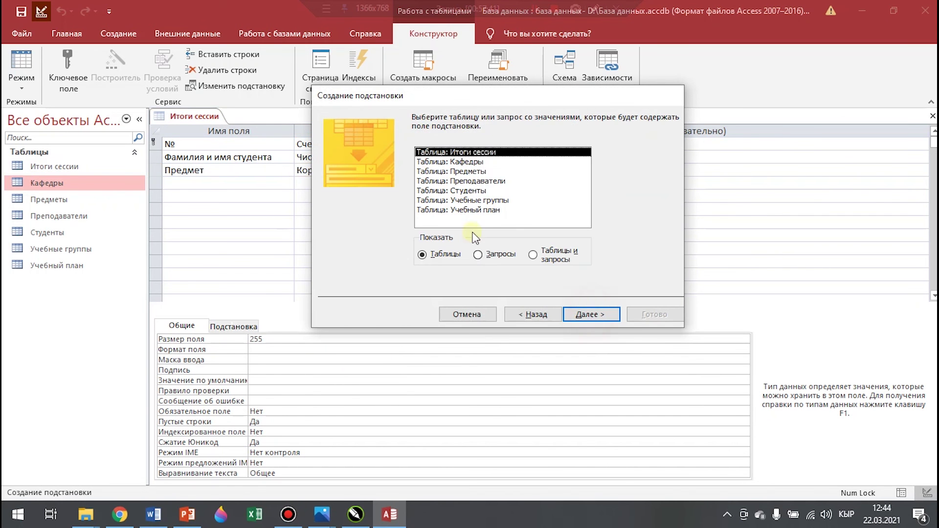
pyautogui.doubleClick(464, 171)
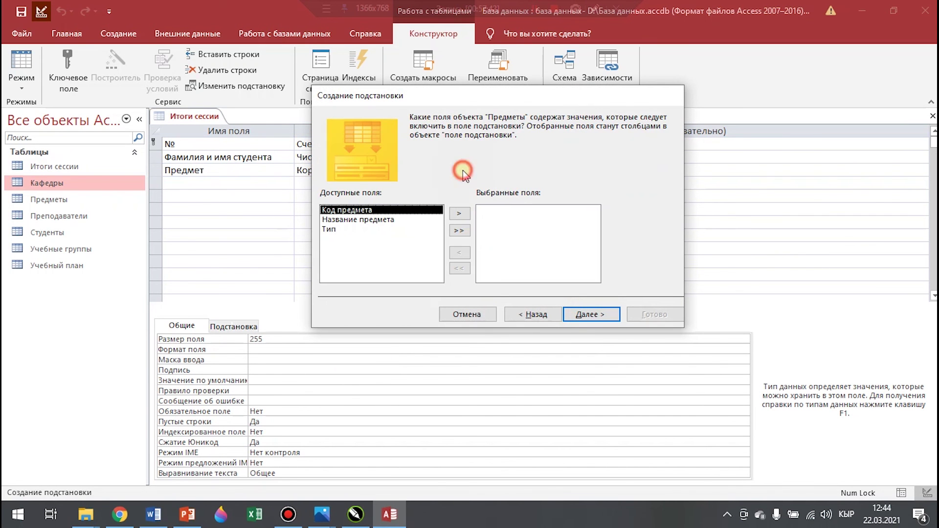
pyautogui.doubleClick(378, 220)
pyautogui.click(592, 315)
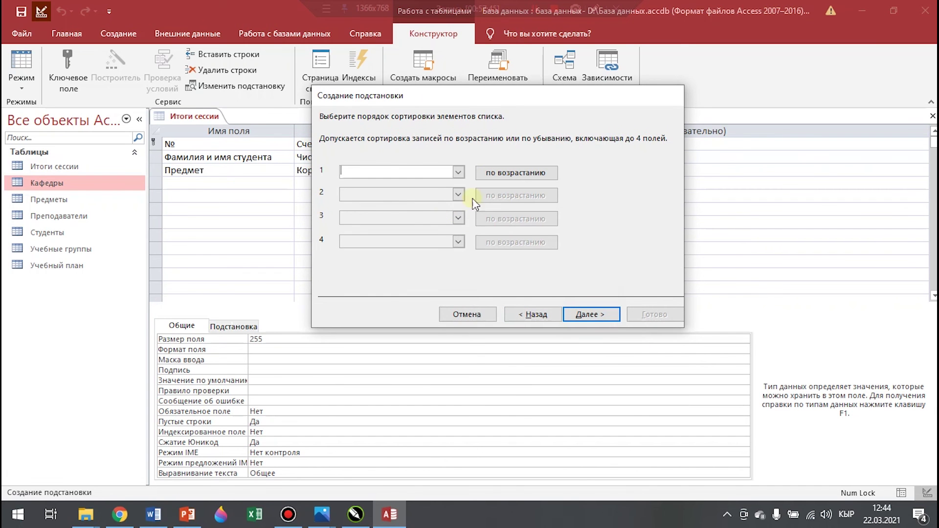
# Sort the subject lookup ascending by Название предмета, finish the wizard and save the table
pyautogui.click(457, 174)
pyautogui.click(382, 203)
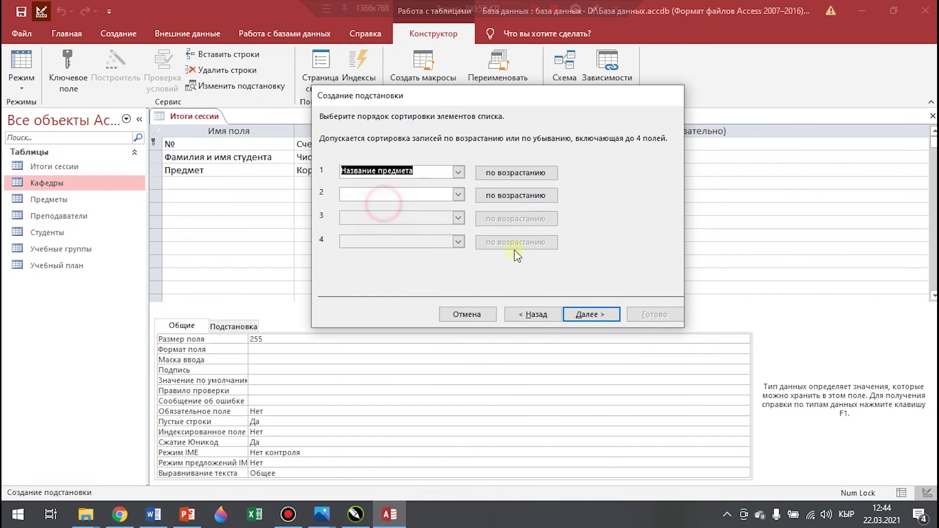
pyautogui.click(592, 320)
pyautogui.click(599, 313)
pyautogui.click(655, 314)
pyautogui.click(428, 293)
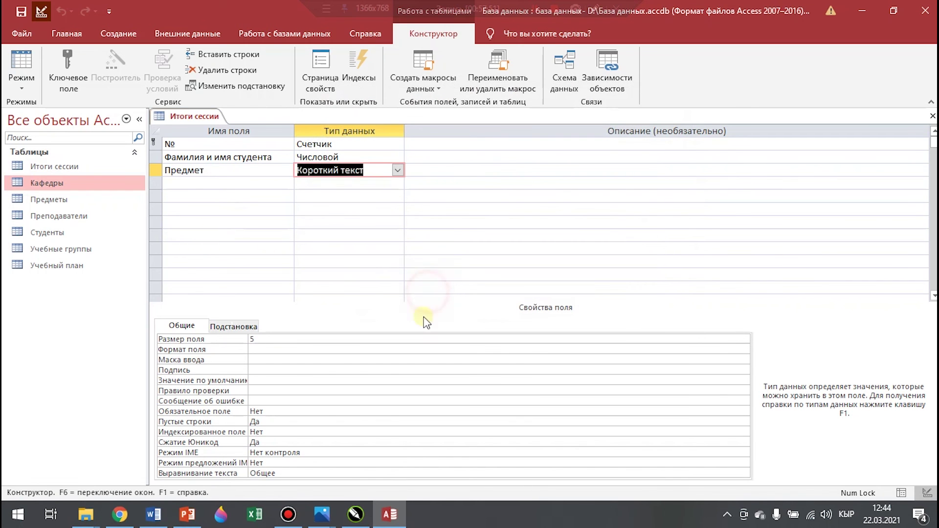
pyautogui.click(193, 182)
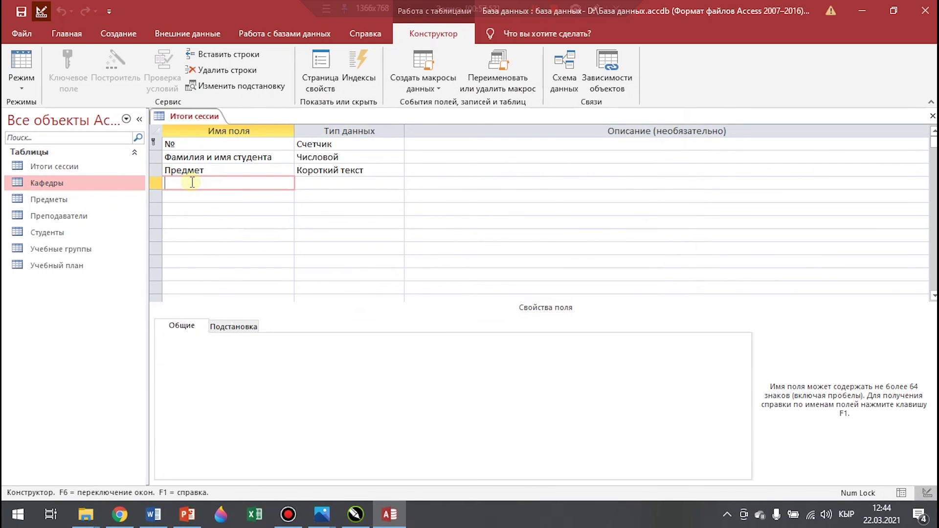
# Give the fourth field a fixed lookup list of зачёт and не зачёт, limited to the list
pyautogui.click(395, 184)
pyautogui.click(397, 184)
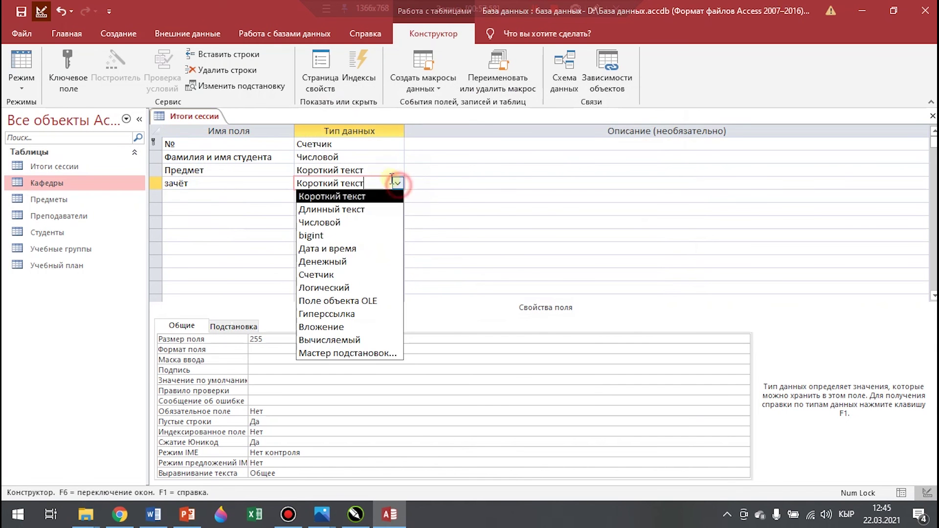
pyautogui.click(367, 353)
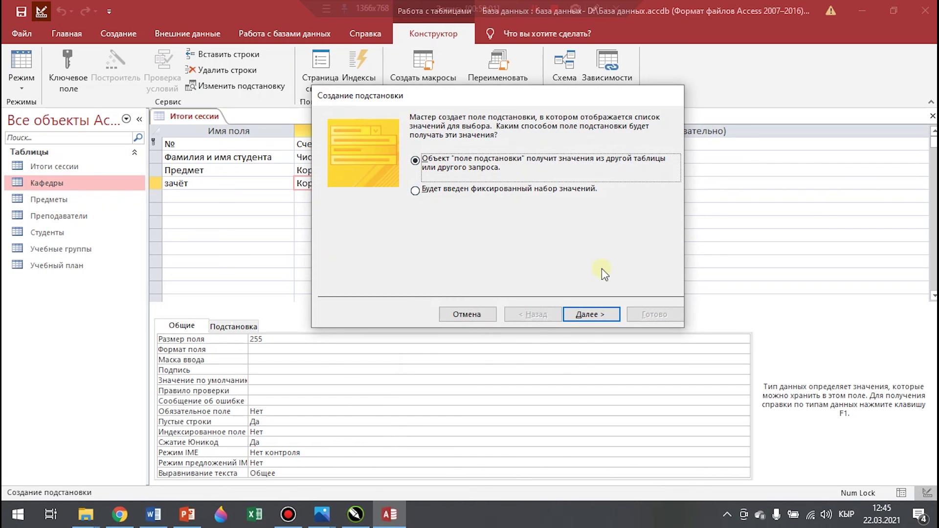
pyautogui.click(416, 192)
pyautogui.click(594, 316)
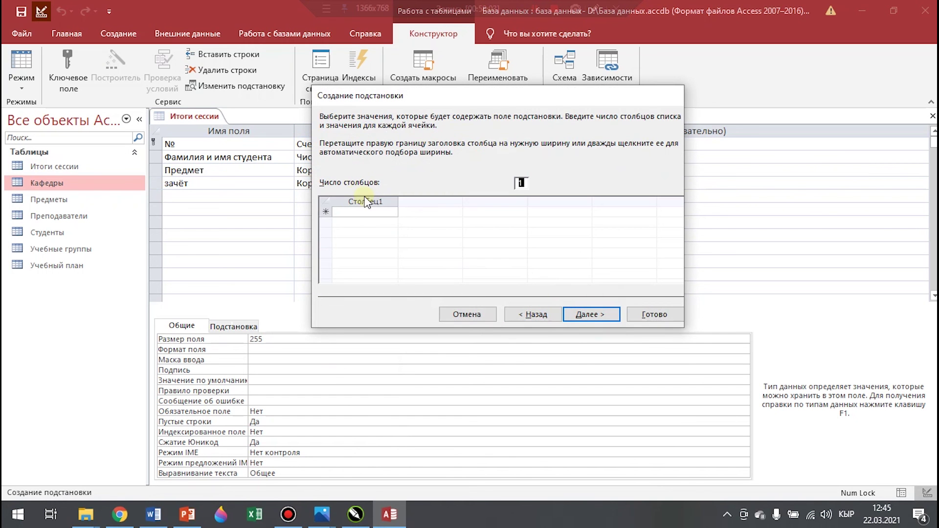
pyautogui.click(352, 213)
pyautogui.write('за')
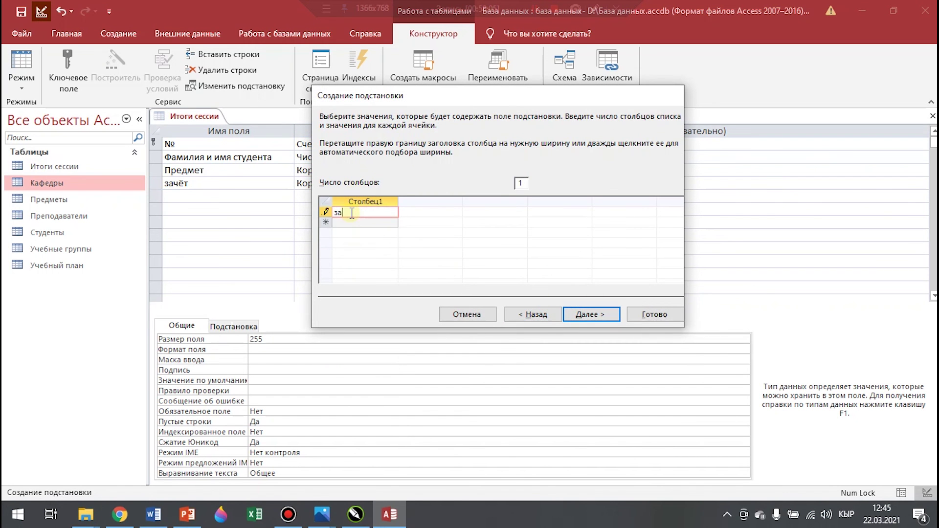
pyautogui.write('чёт')
pyautogui.press('Return')
pyautogui.write('не')
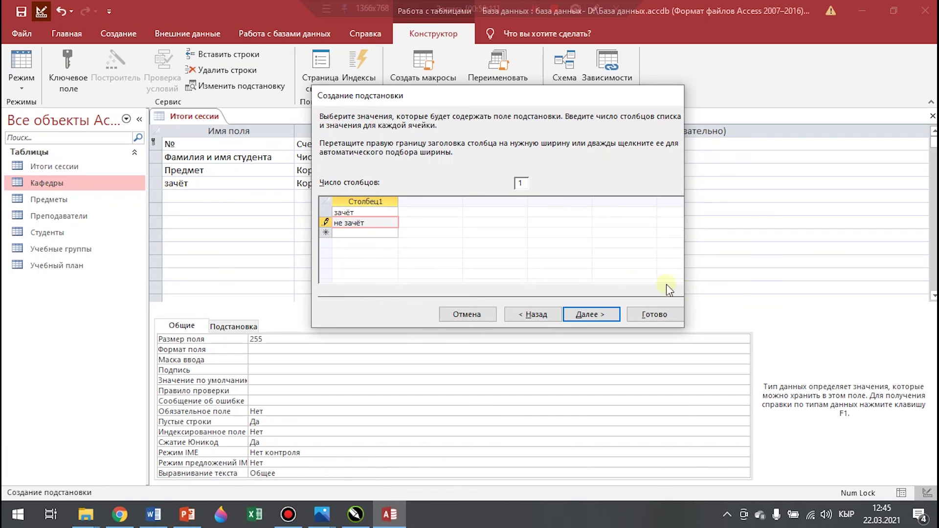
pyautogui.click(583, 315)
pyautogui.click(482, 160)
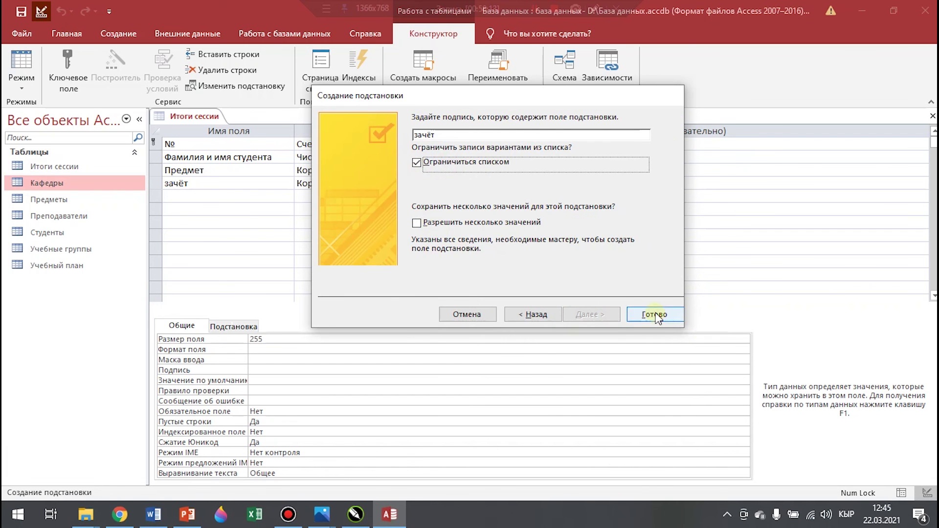
pyautogui.click(655, 315)
pyautogui.click(220, 197)
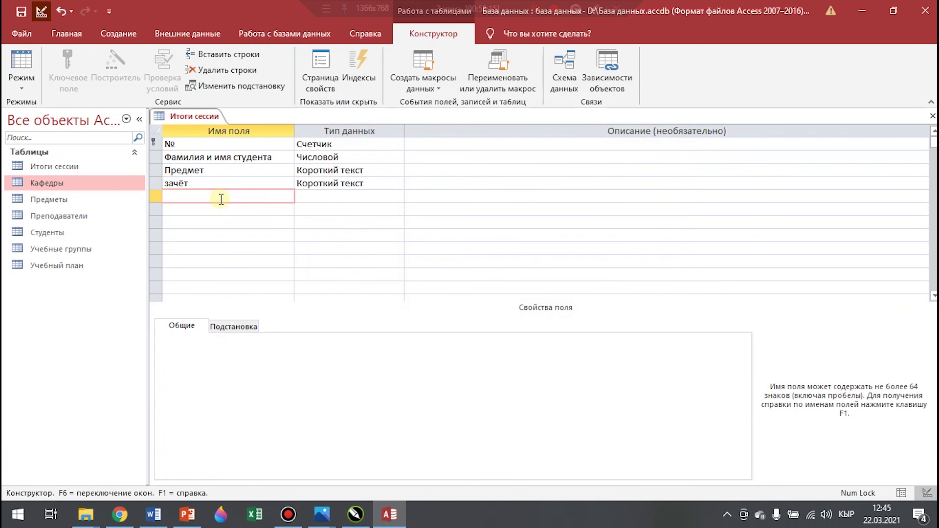
# Add an Экзамен field with the Числовой data type
pyautogui.write('Экзамен')
pyautogui.press('Tab')
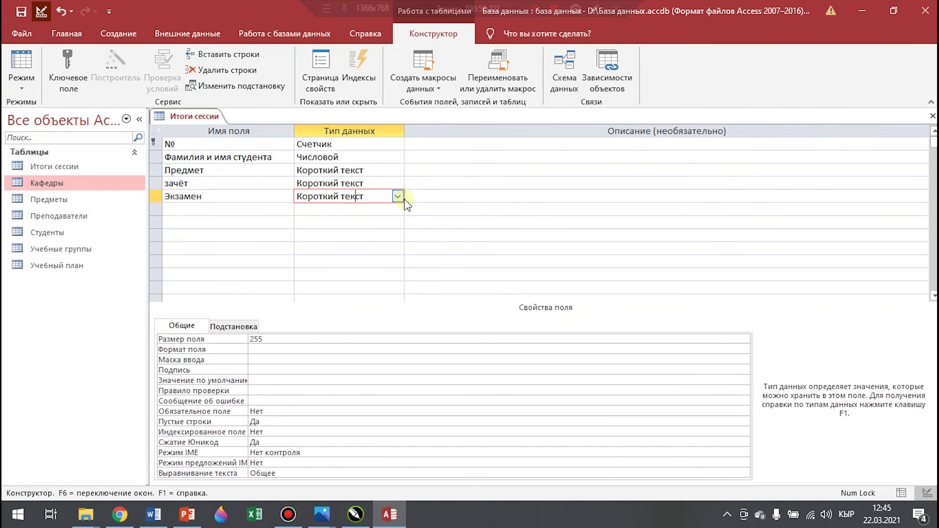
pyautogui.click(398, 197)
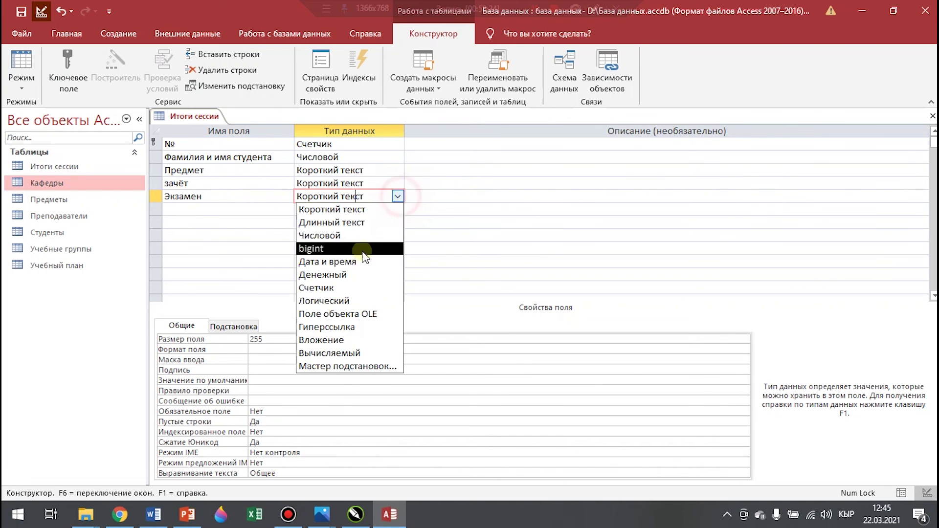
pyautogui.click(341, 234)
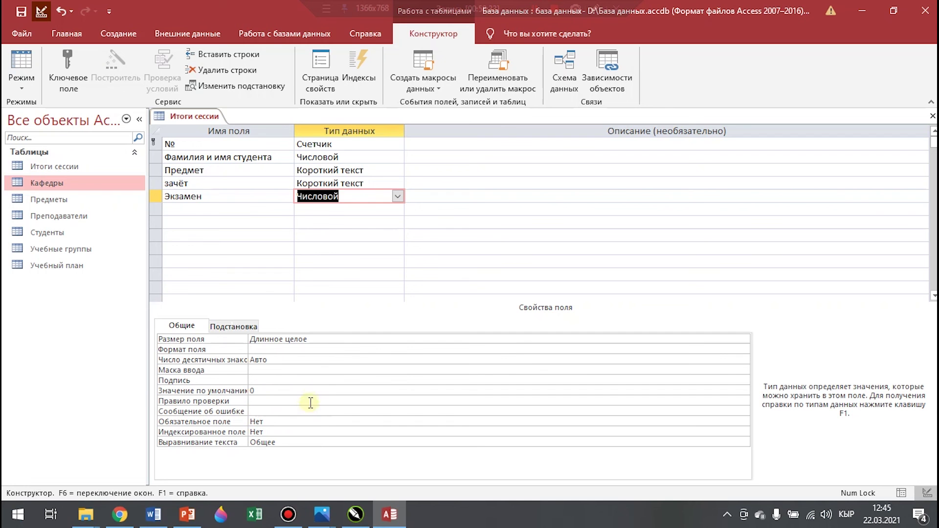
# Build an Экзамен validation rule with Between, entering 2 as the lower bound
pyautogui.click(743, 401)
pyautogui.click(744, 402)
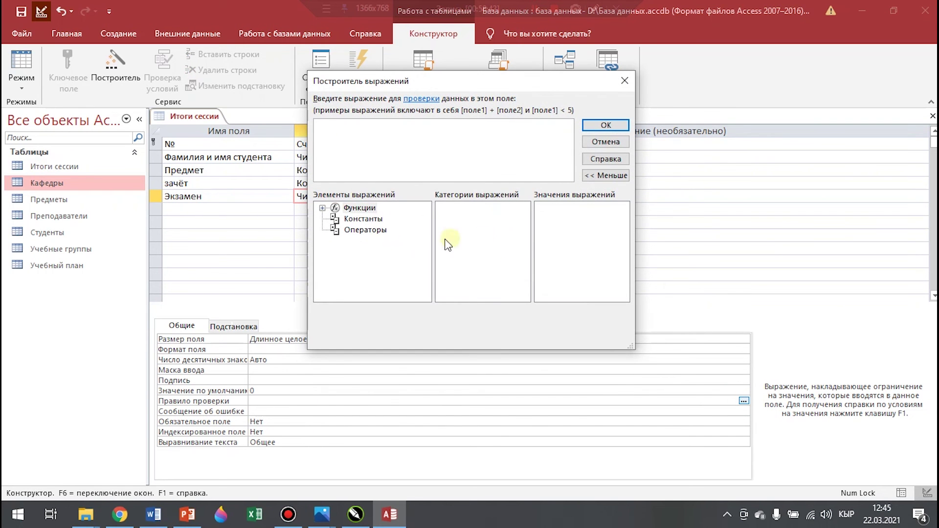
pyautogui.click(367, 230)
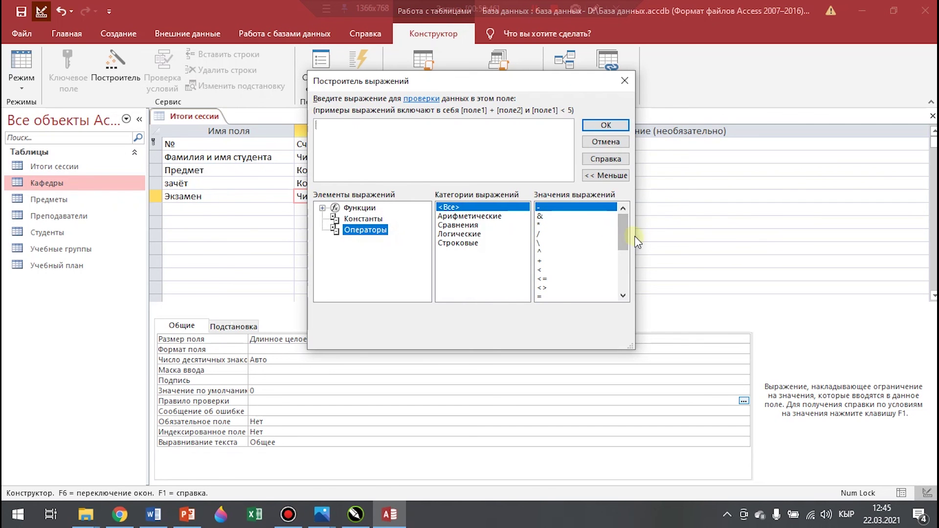
pyautogui.moveTo(622, 237); pyautogui.dragTo(625, 258)
pyautogui.click(562, 277)
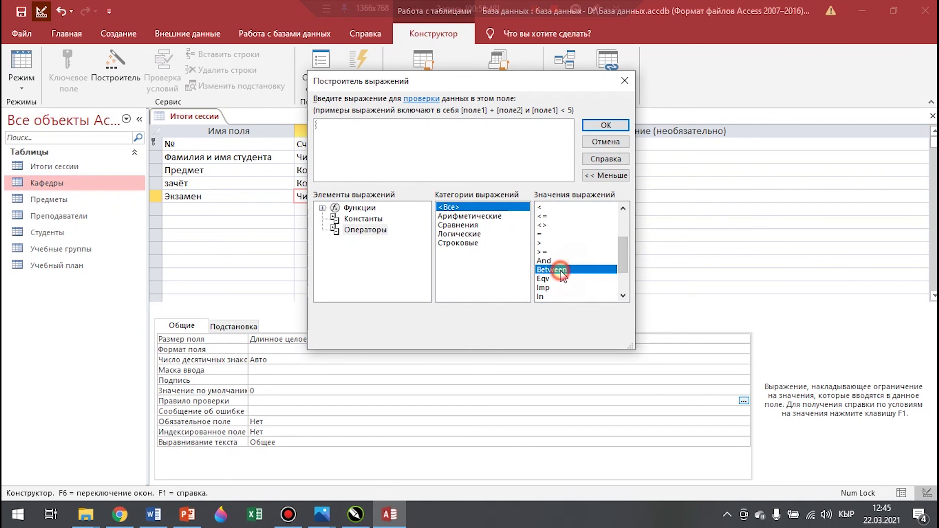
pyautogui.doubleClick(562, 272)
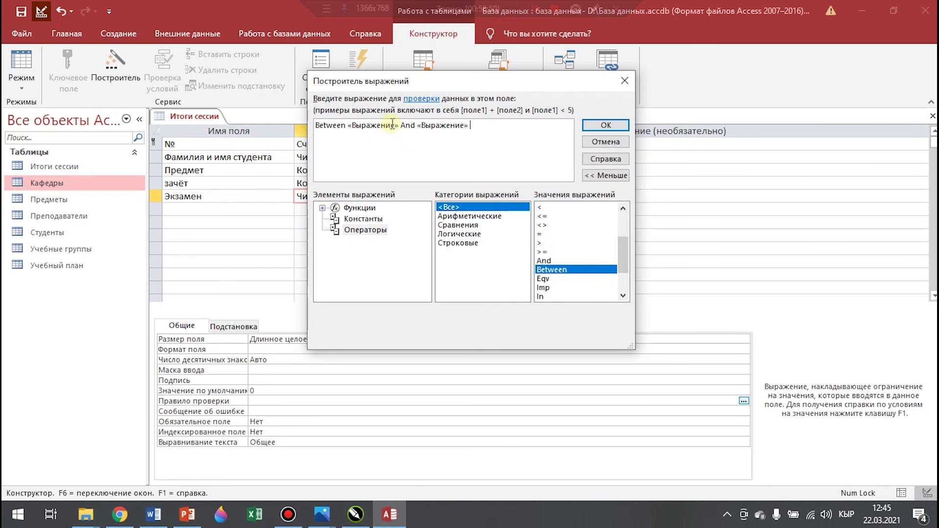
pyautogui.moveTo(400, 126); pyautogui.dragTo(368, 127)
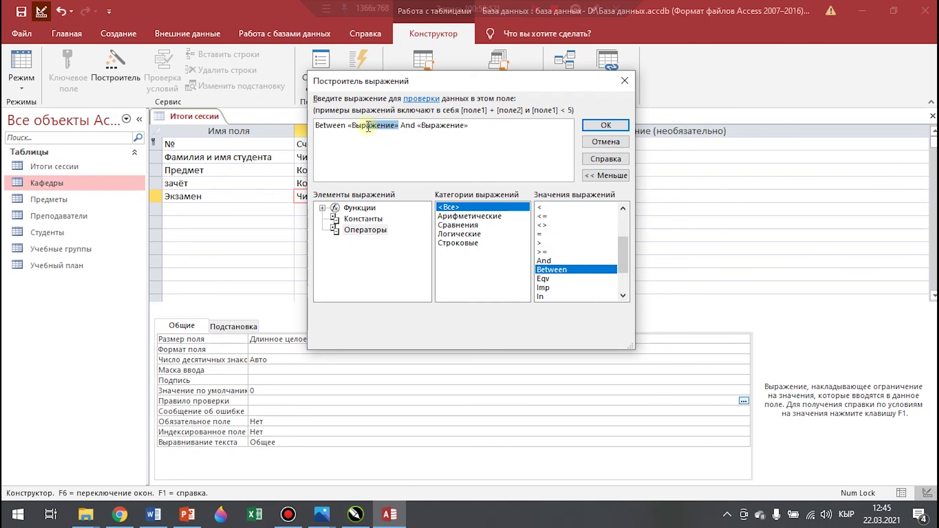
pyautogui.write('2')
pyautogui.moveTo(372, 127); pyautogui.dragTo(431, 130)
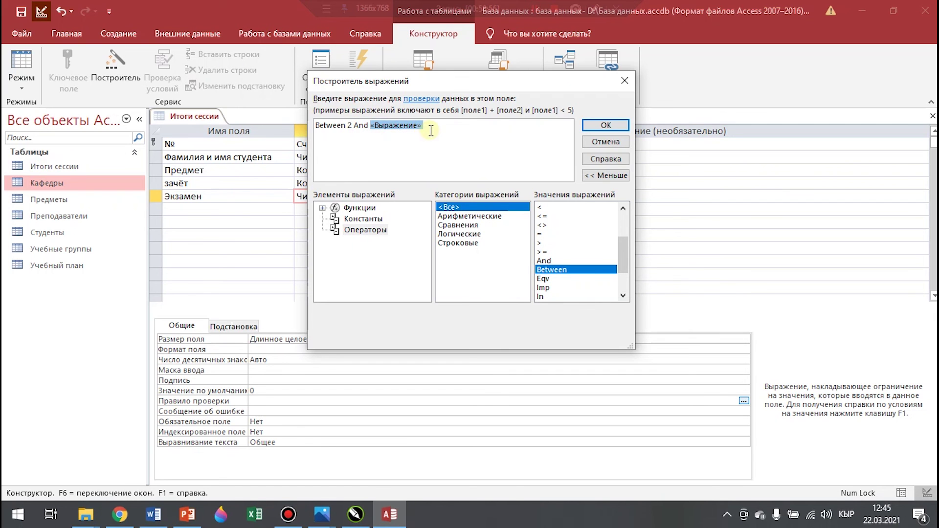
# Finish the rule as Between 2 And 5 and add the message 'Оценка за экзамен от 2 до 5!'
pyautogui.write('5')
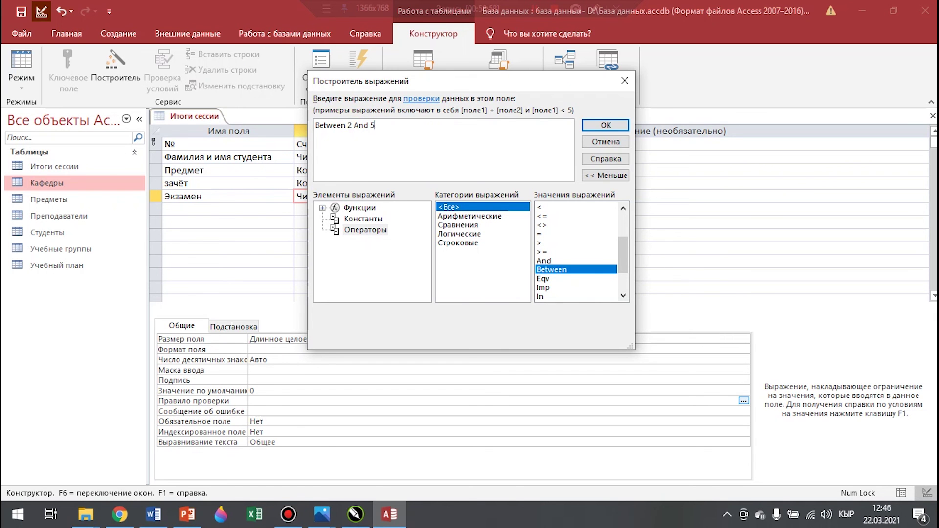
pyautogui.click(617, 126)
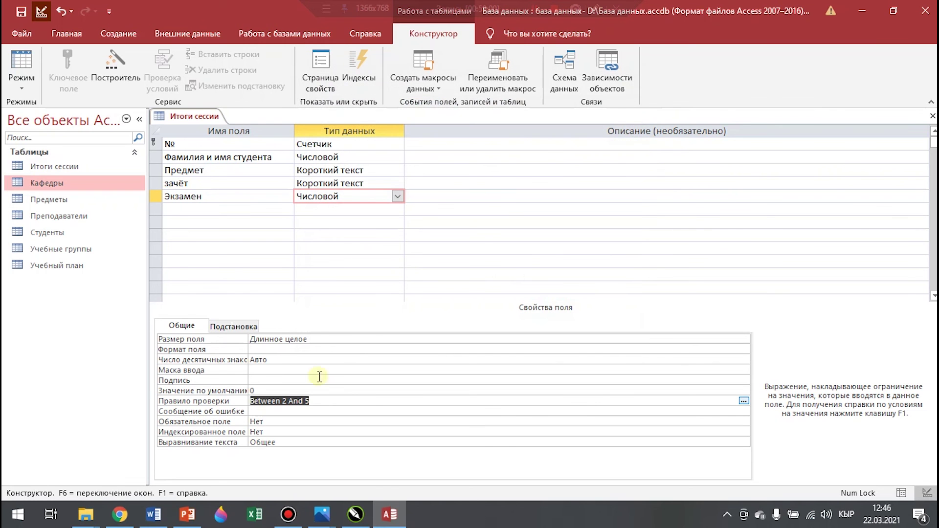
pyautogui.click(259, 414)
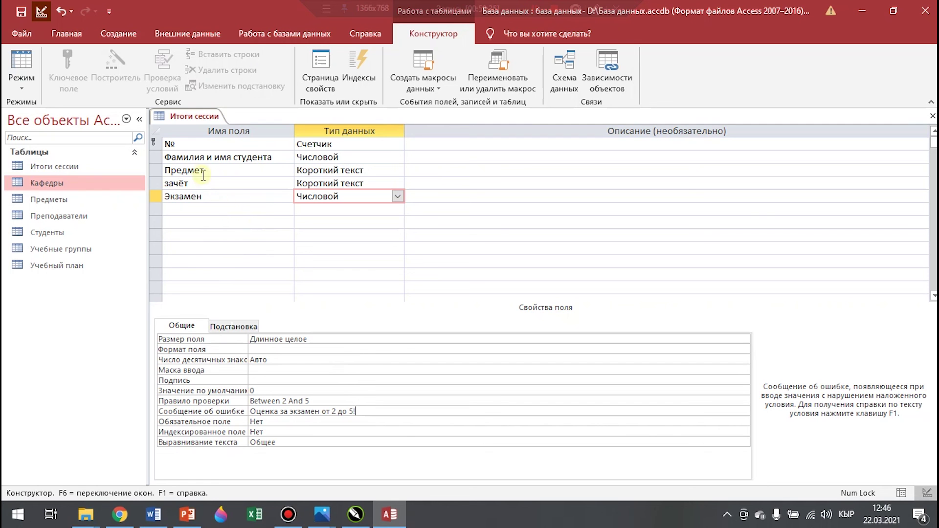
# Save the Итоги сессии table design and close it
pyautogui.rightClick(184, 118)
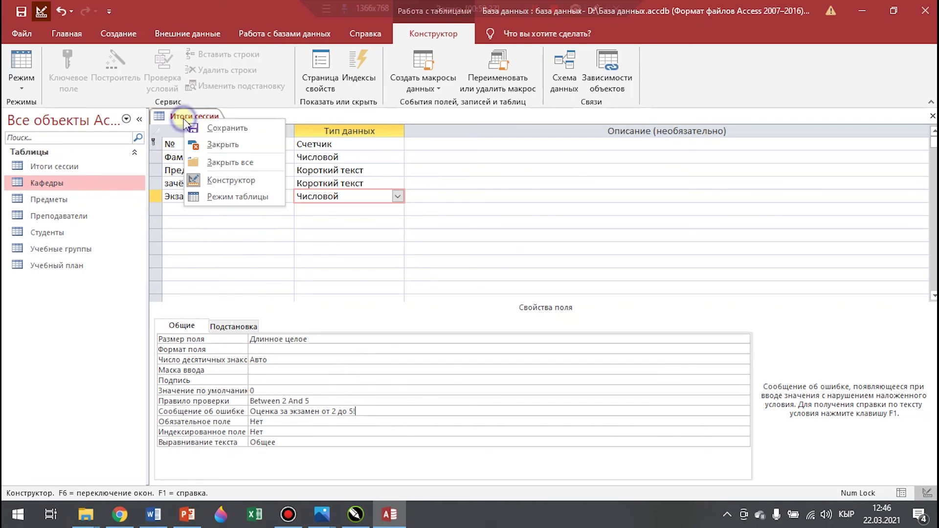
pyautogui.click(230, 128)
pyautogui.rightClick(182, 119)
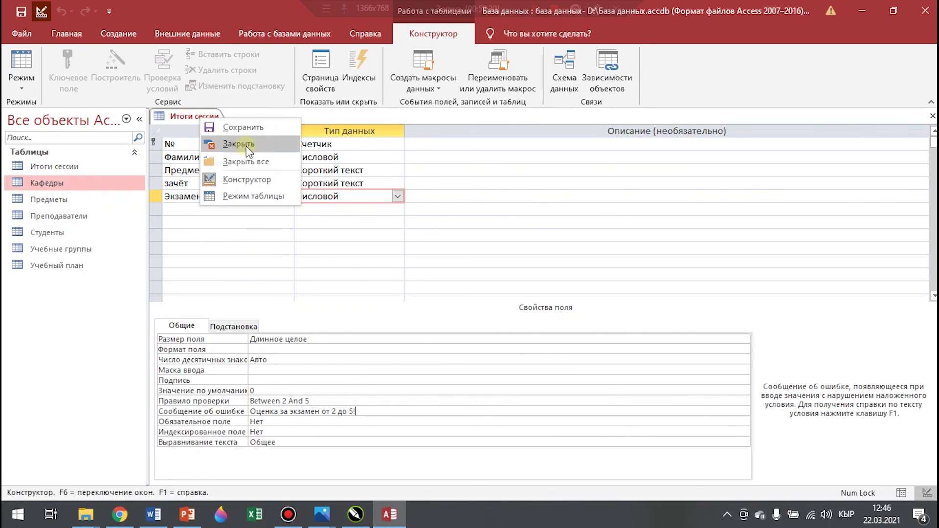
pyautogui.click(211, 144)
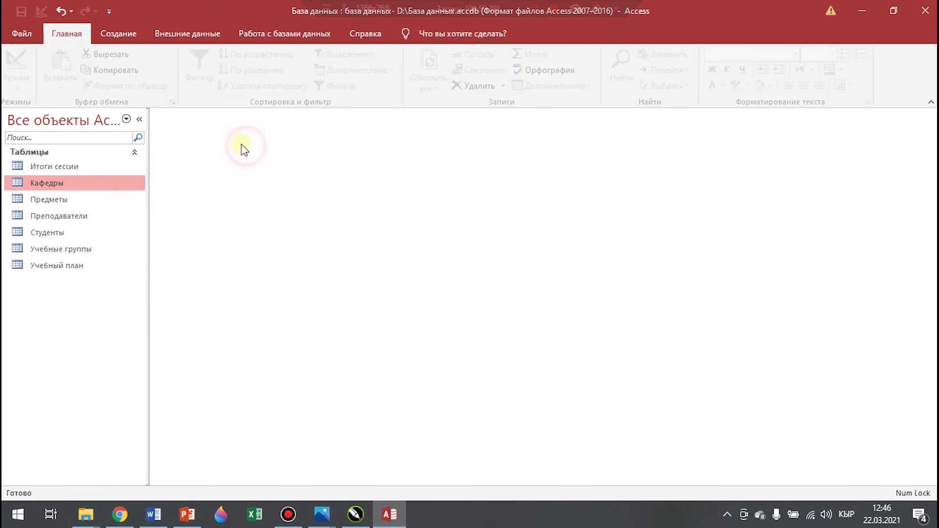
# Open Итоги сессии and pick a student for the first record, dismissing grade warnings
pyautogui.doubleClick(59, 168)
pyautogui.click(275, 146)
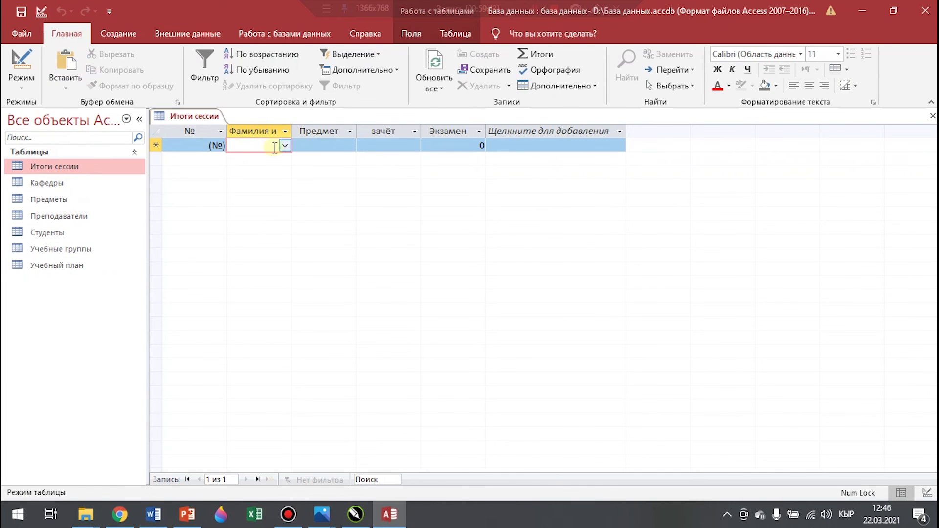
pyautogui.click(284, 146)
pyautogui.click(290, 196)
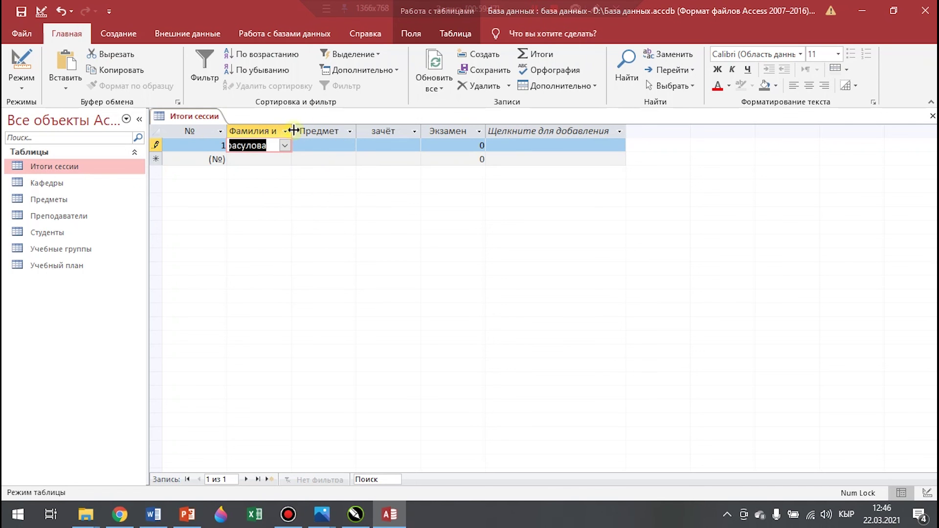
pyautogui.click(293, 130)
pyautogui.click(431, 296)
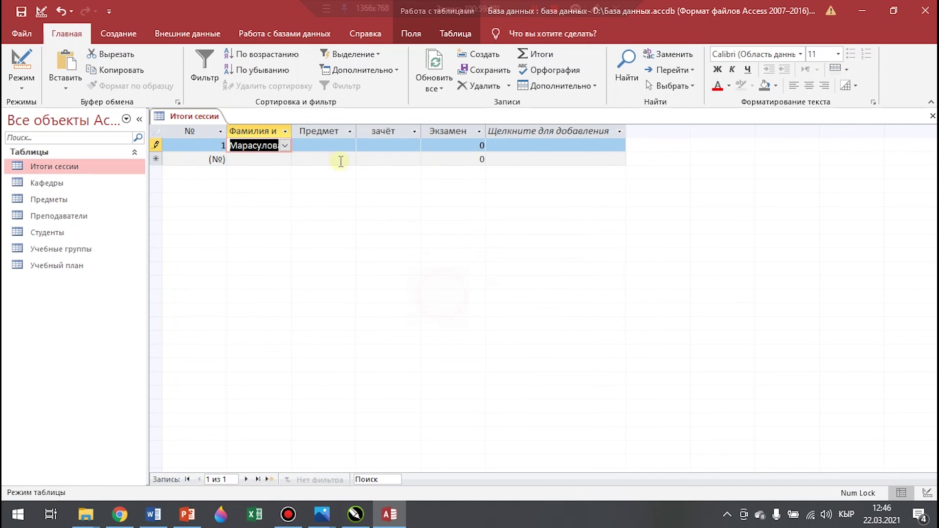
pyautogui.click(294, 131)
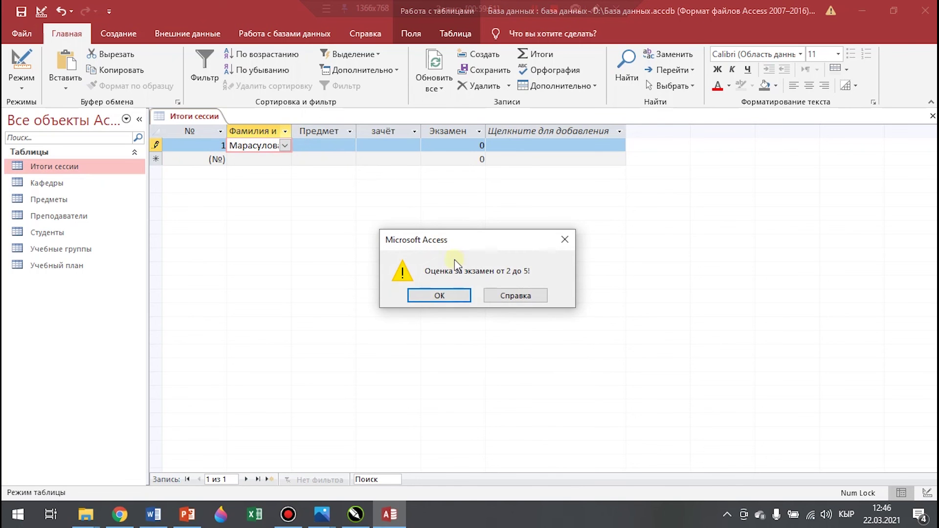
pyautogui.click(435, 293)
# Complete the first record with Информатика and зачёт, then save it
pyautogui.click(325, 145)
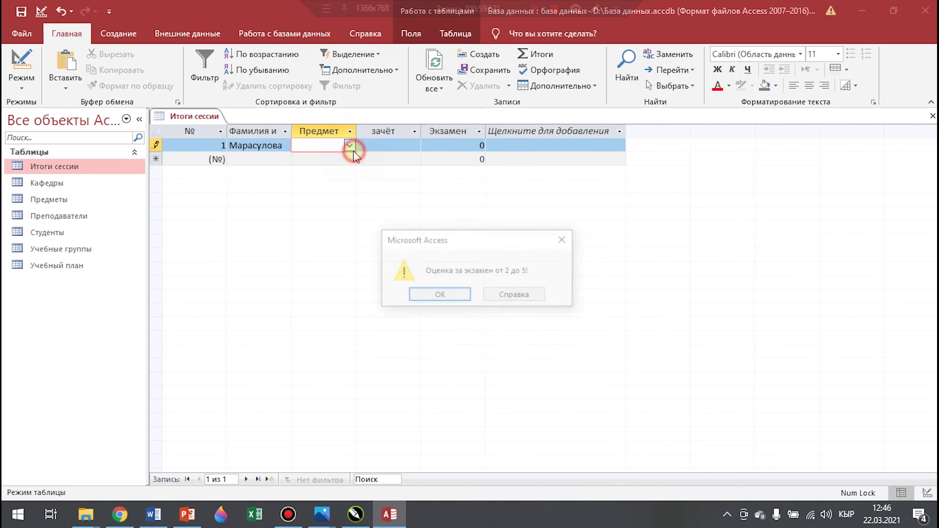
pyautogui.click(565, 239)
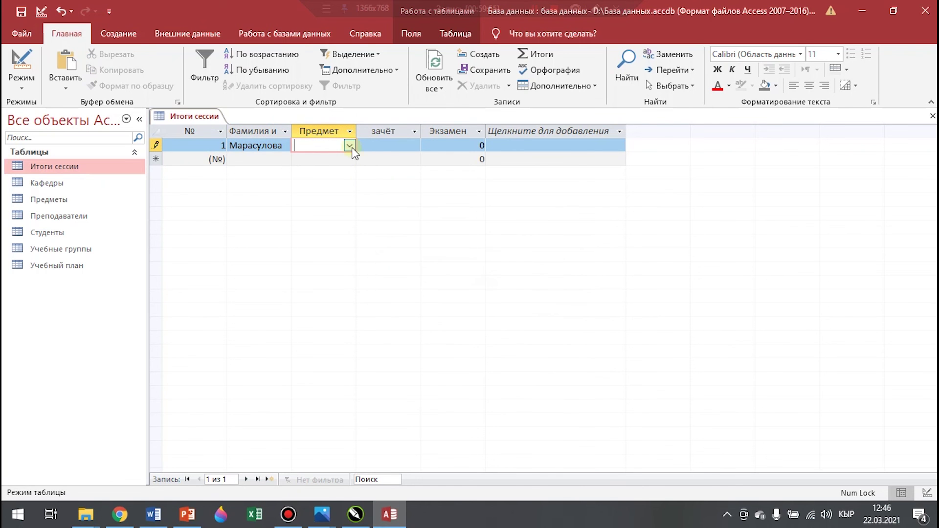
pyautogui.click(350, 146)
pyautogui.click(330, 181)
pyautogui.click(387, 144)
pyautogui.click(415, 149)
pyautogui.click(379, 158)
pyautogui.click(473, 145)
pyautogui.doubleClick(473, 146)
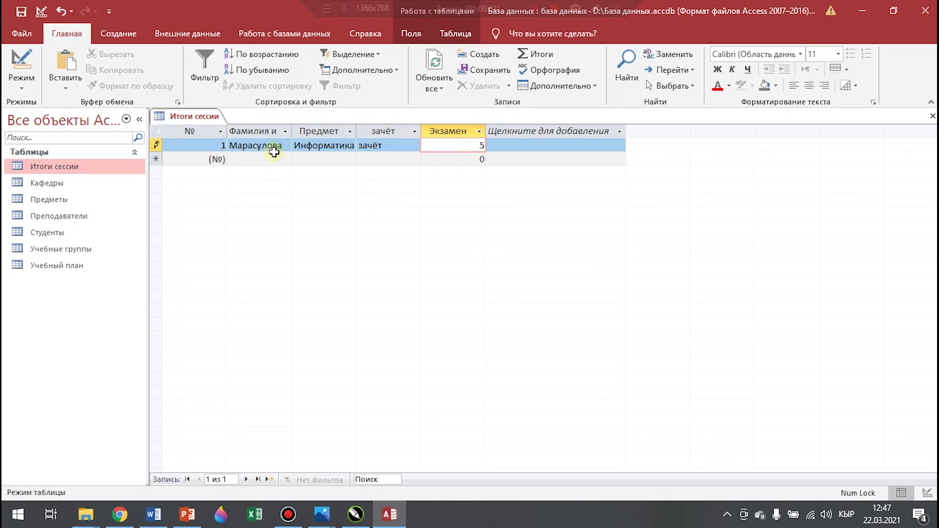
pyautogui.click(268, 159)
# Widen the student column and fill record 2 with Мираидова, История and зачёт
pyautogui.moveTo(293, 132); pyautogui.dragTo(333, 132)
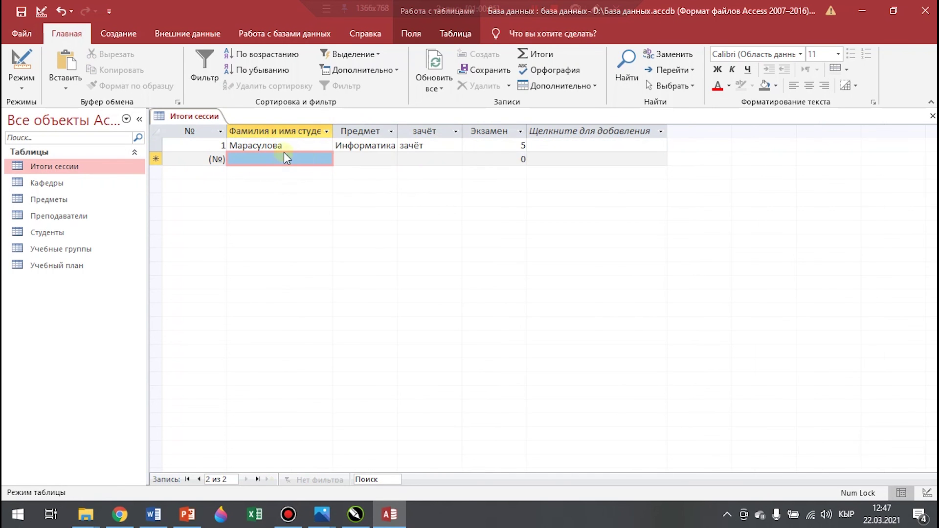
pyautogui.click(315, 160)
pyautogui.click(326, 159)
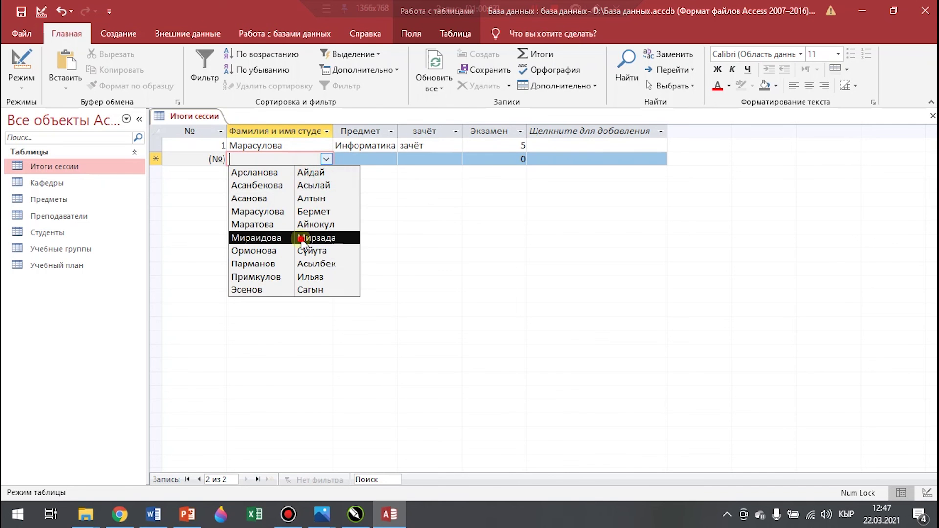
pyautogui.click(313, 237)
pyautogui.click(386, 159)
pyautogui.click(390, 159)
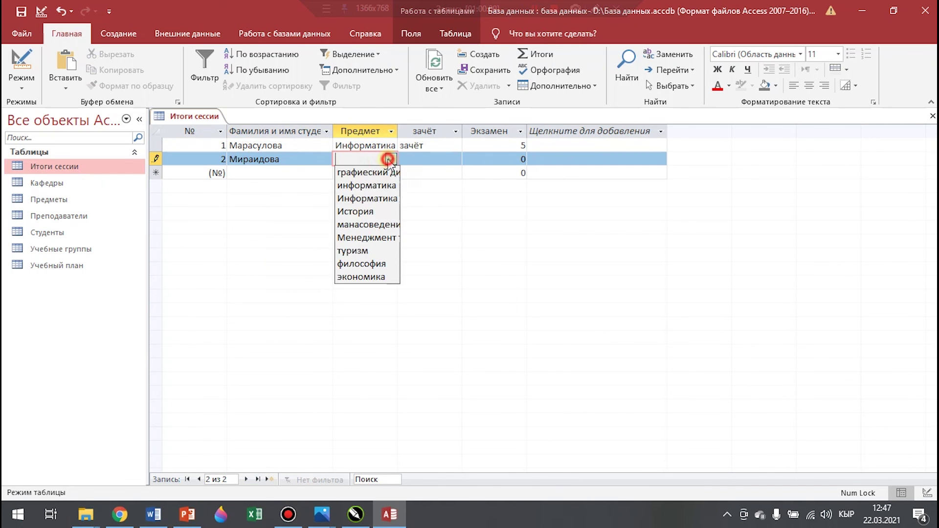
pyautogui.click(360, 268)
pyautogui.click(443, 161)
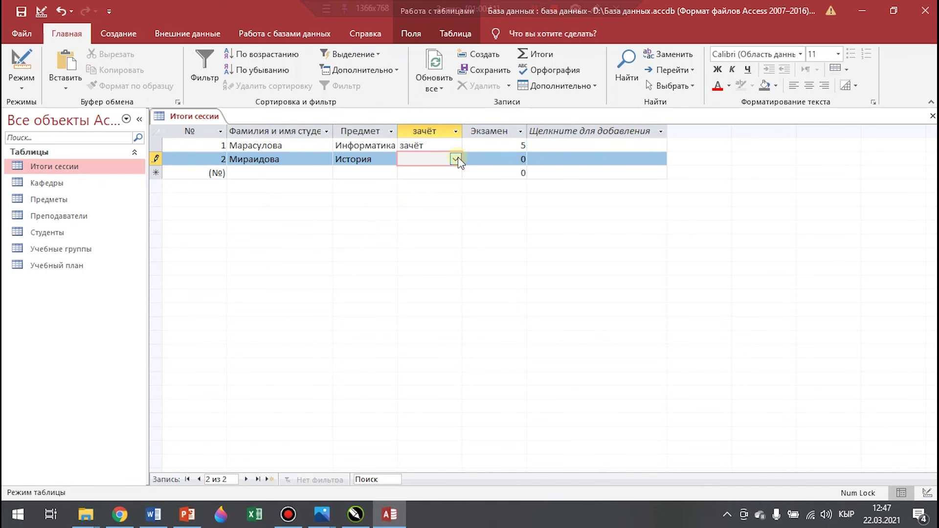
pyautogui.click(455, 159)
pyautogui.click(418, 173)
# Enter an exam grade of 6 for record 2 and see the rule reject it
pyautogui.click(262, 173)
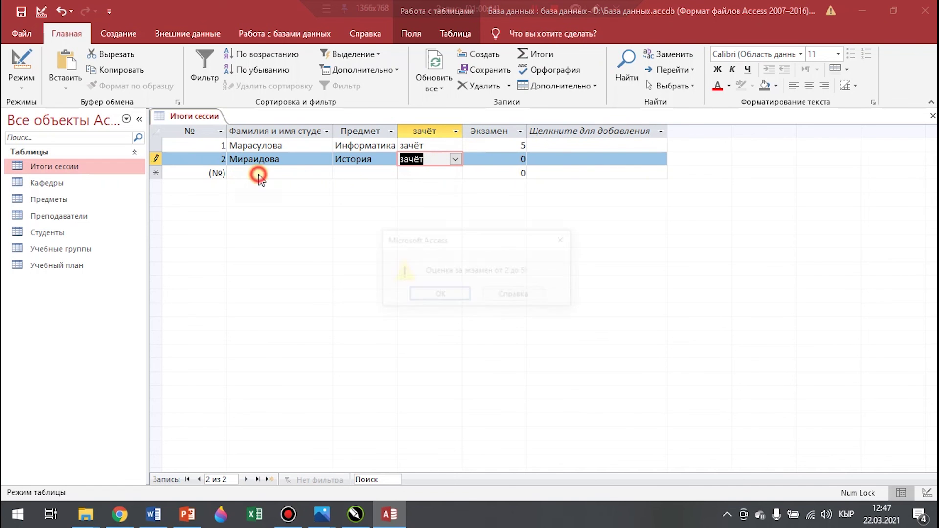
pyautogui.click(439, 295)
pyautogui.click(516, 158)
pyautogui.write('6')
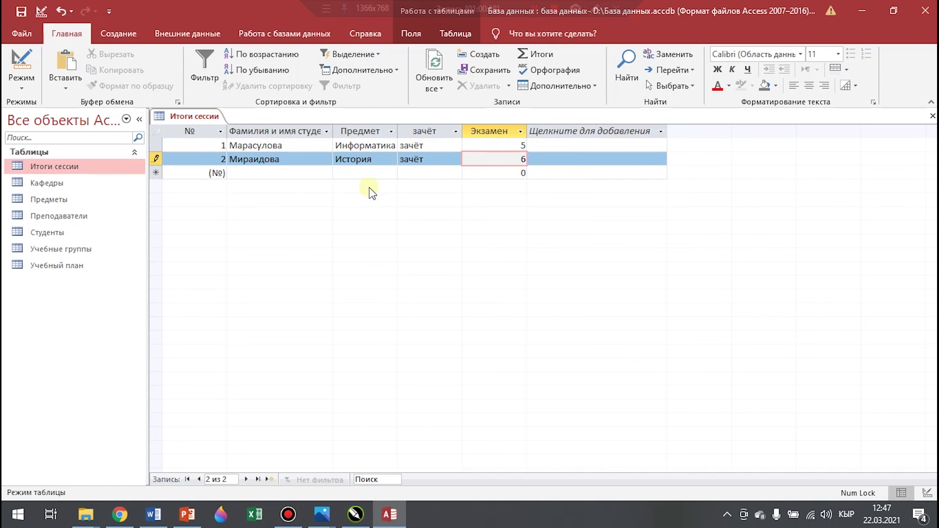
pyautogui.click(479, 171)
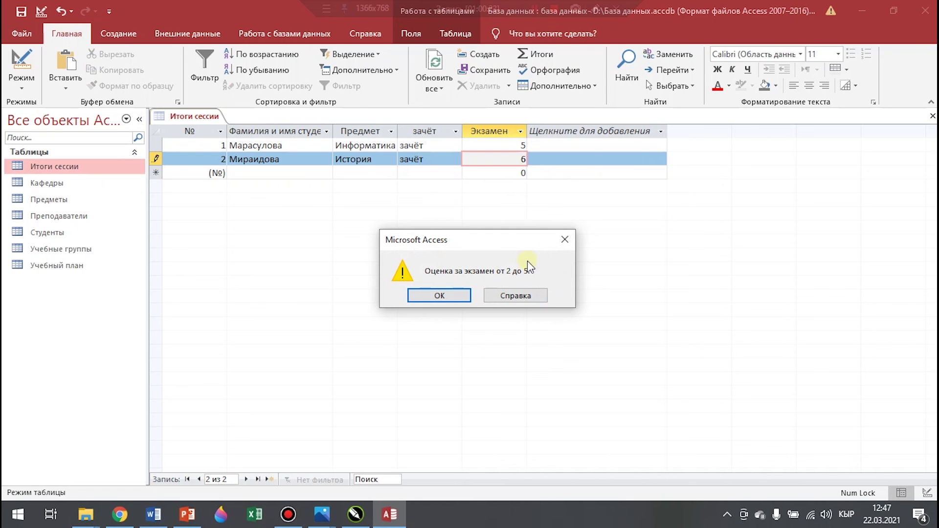
pyautogui.click(448, 296)
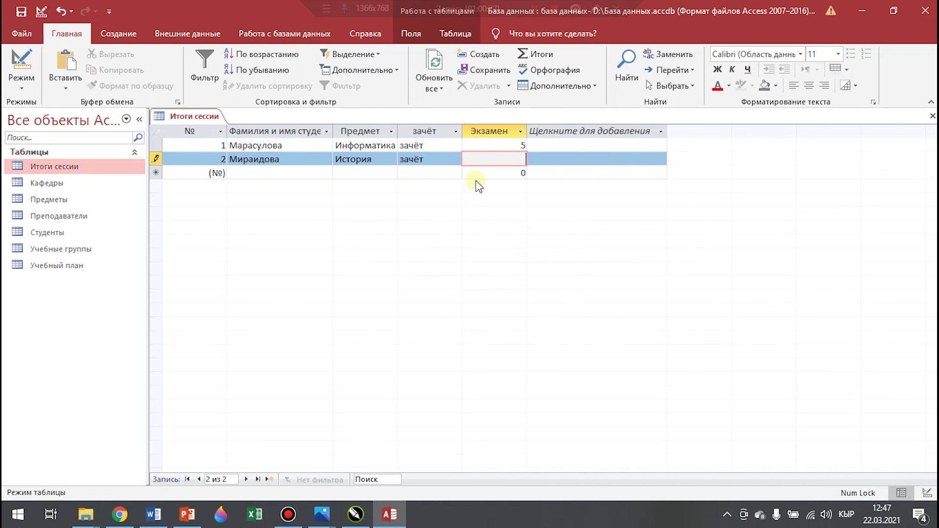
# Add record 3 for Маратова with its subject and credit result
pyautogui.click(273, 173)
pyautogui.click(326, 173)
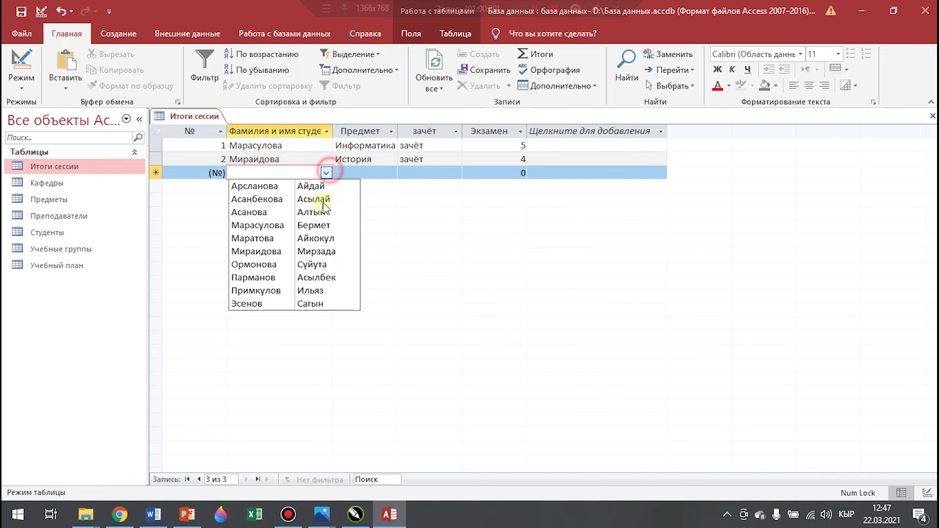
pyautogui.click(261, 239)
pyautogui.click(369, 172)
pyautogui.click(392, 173)
pyautogui.click(500, 172)
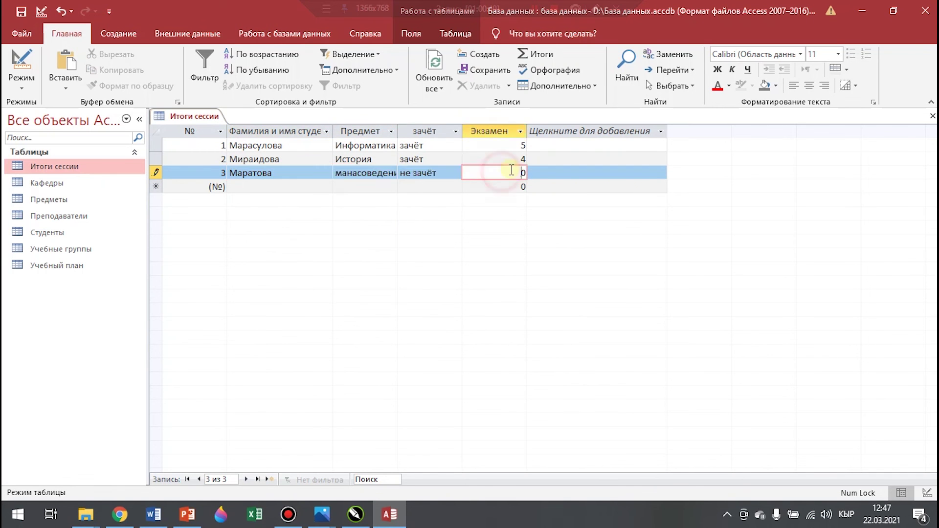
pyautogui.click(326, 186)
pyautogui.click(418, 294)
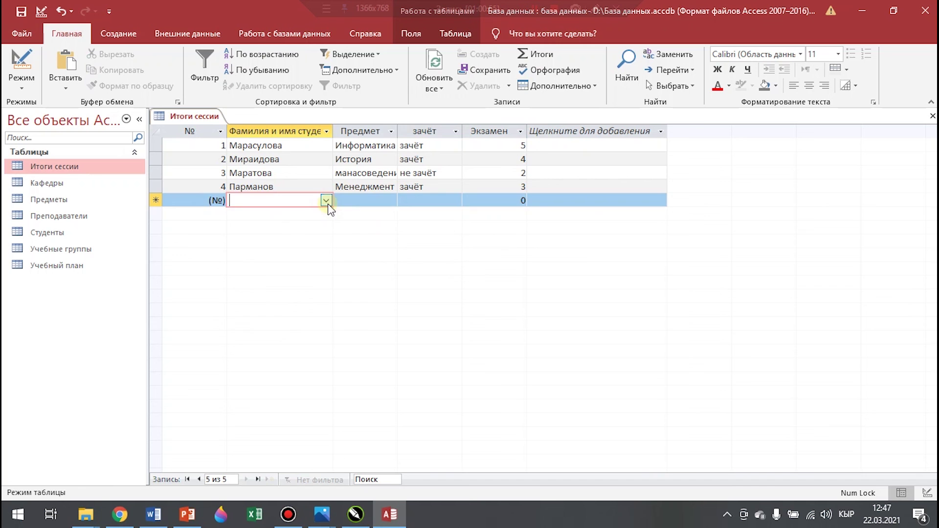
# Fill records 5 to 7, including Примкулов and Ормонова in туризм
pyautogui.click(258, 310)
pyautogui.click(456, 201)
pyautogui.click(456, 200)
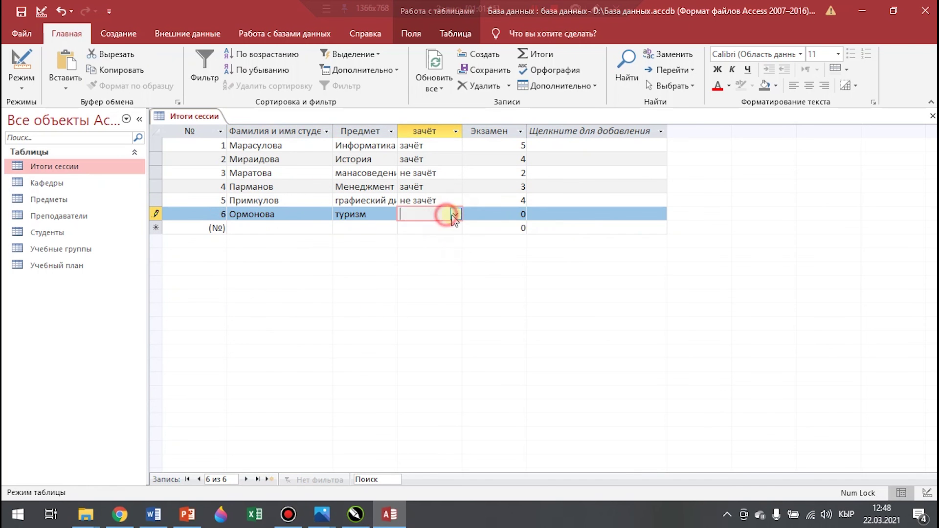
pyautogui.click(456, 214)
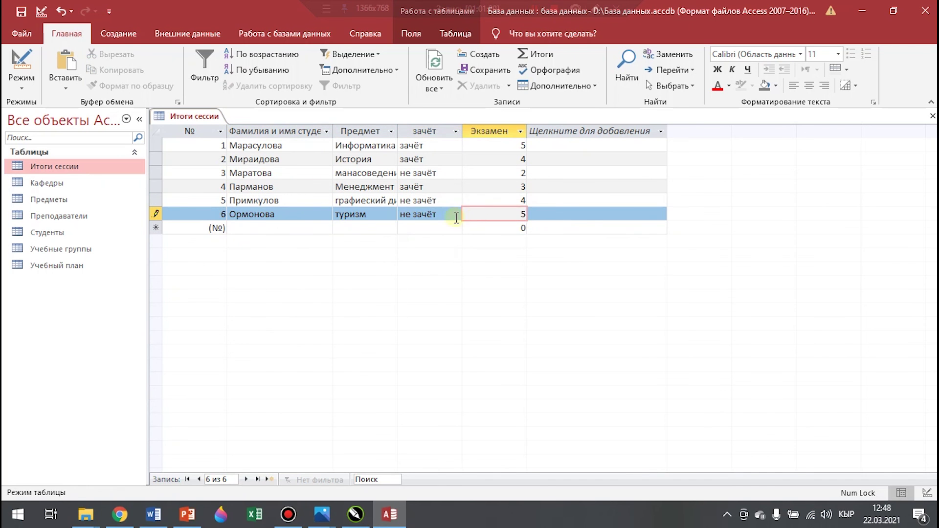
pyautogui.click(326, 228)
pyautogui.click(259, 359)
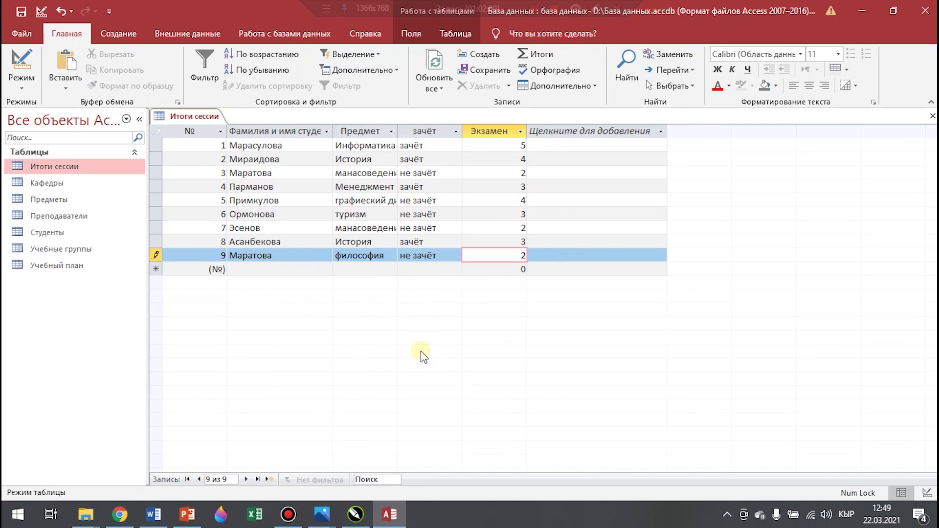
# Start record 10 for Арсланова, then close the table, saving the layout
pyautogui.click(313, 269)
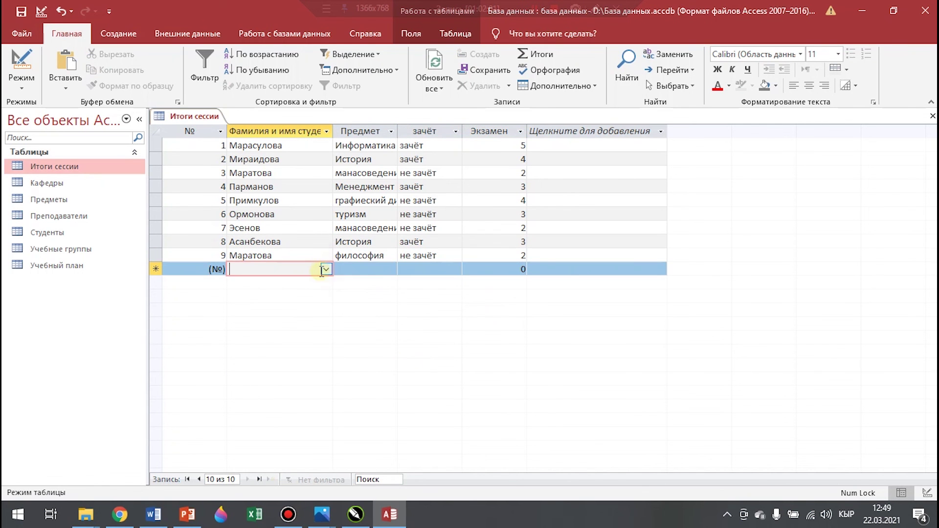
pyautogui.click(325, 269)
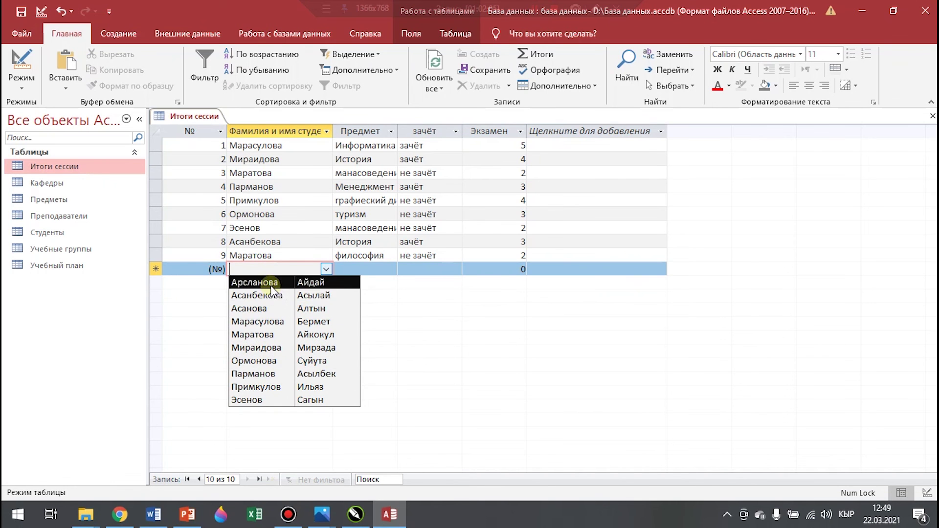
pyautogui.click(270, 282)
pyautogui.click(369, 270)
pyautogui.click(391, 269)
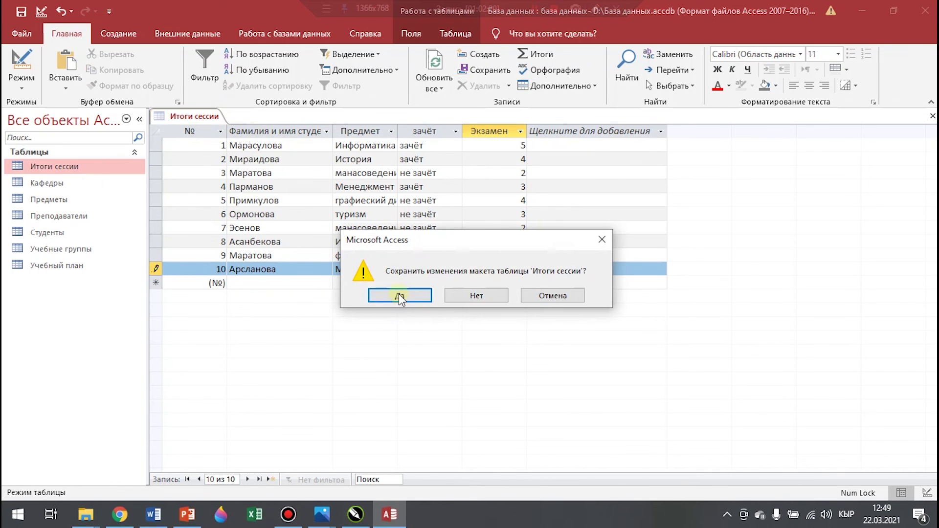
pyautogui.click(399, 296)
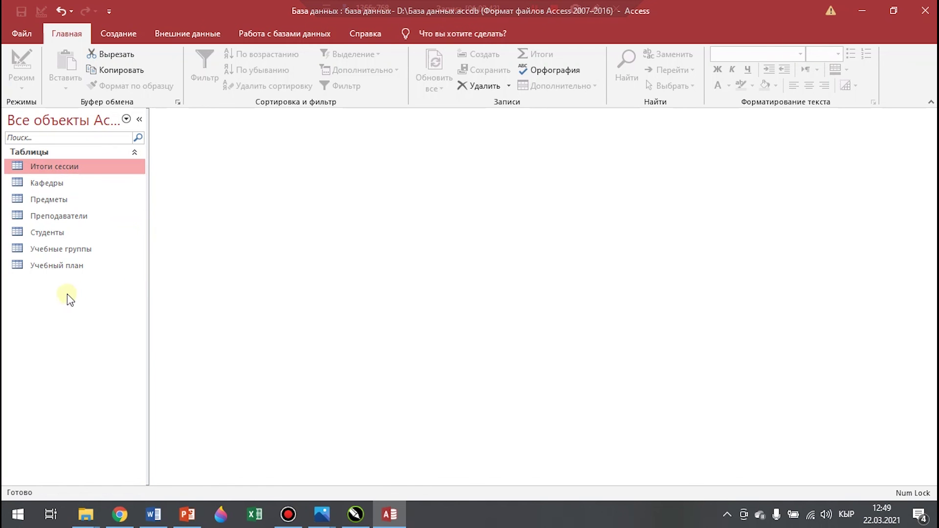
# Open Схема данных and move Учебные группы, Итоги сессии and Студенты lower to spread the links
pyautogui.click(277, 29)
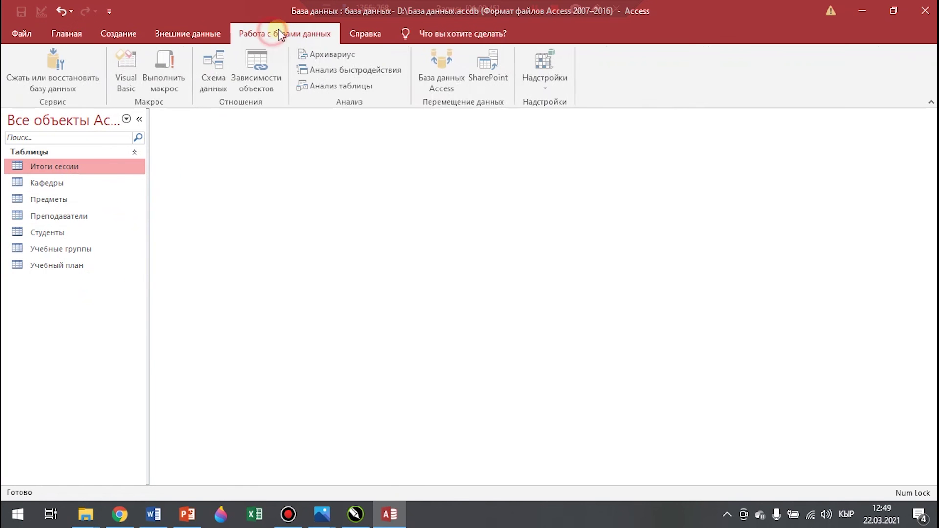
pyautogui.click(221, 78)
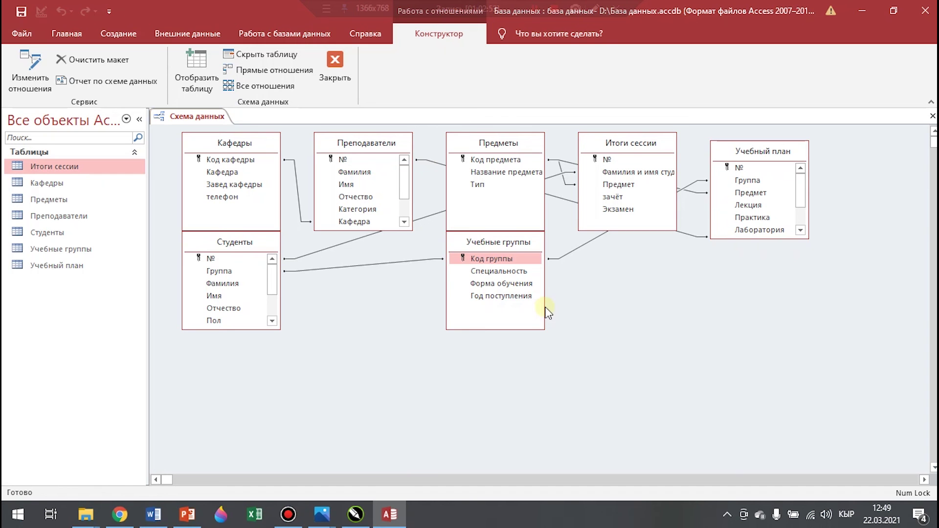
pyautogui.moveTo(543, 308); pyautogui.dragTo(557, 306)
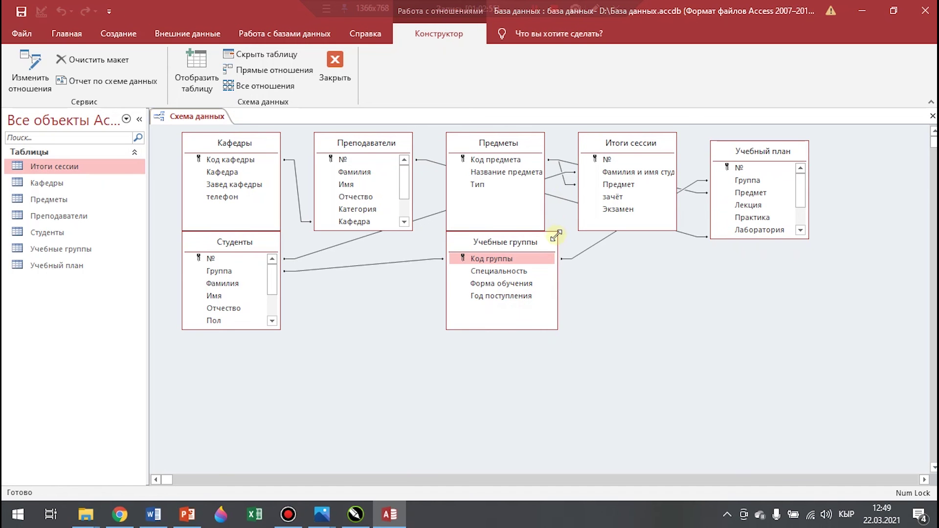
pyautogui.moveTo(549, 241); pyautogui.dragTo(559, 381)
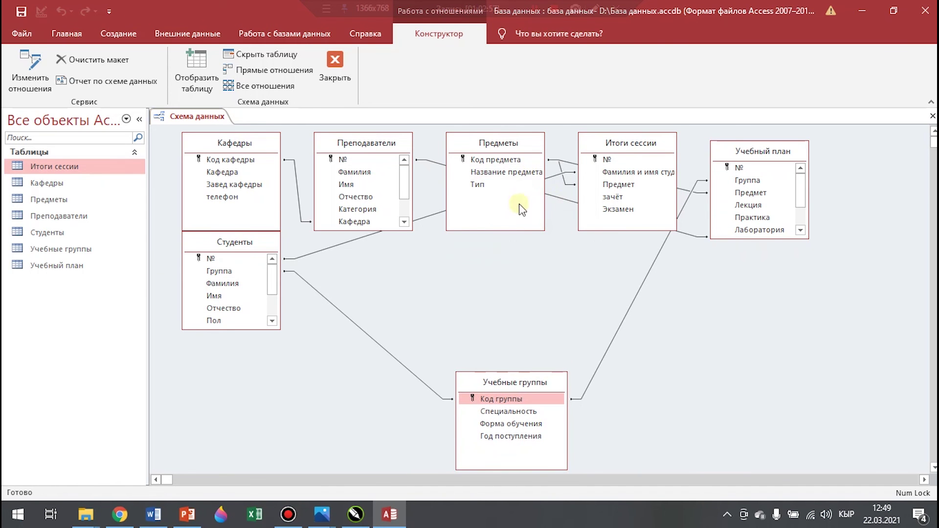
pyautogui.click(529, 147)
pyautogui.moveTo(530, 149); pyautogui.dragTo(528, 251)
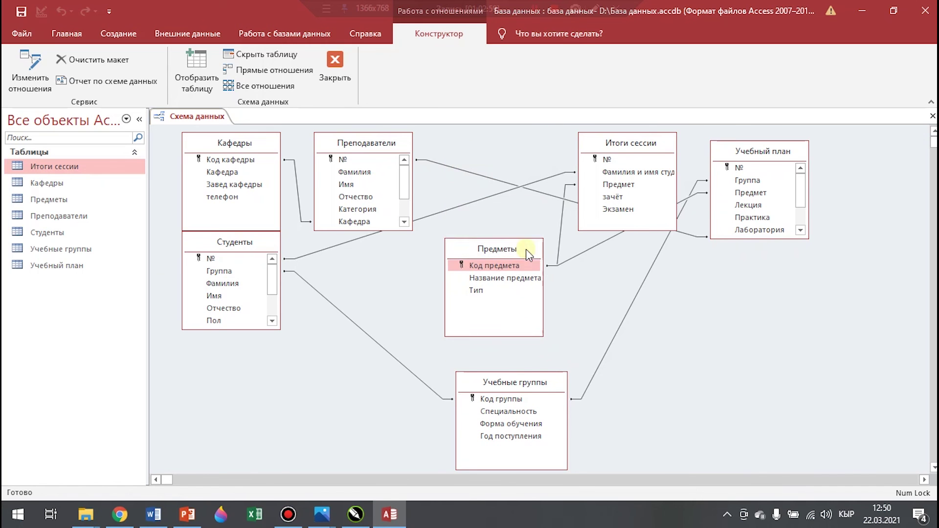
pyautogui.moveTo(667, 140); pyautogui.dragTo(803, 328)
pyautogui.moveTo(397, 140); pyautogui.dragTo(447, 141)
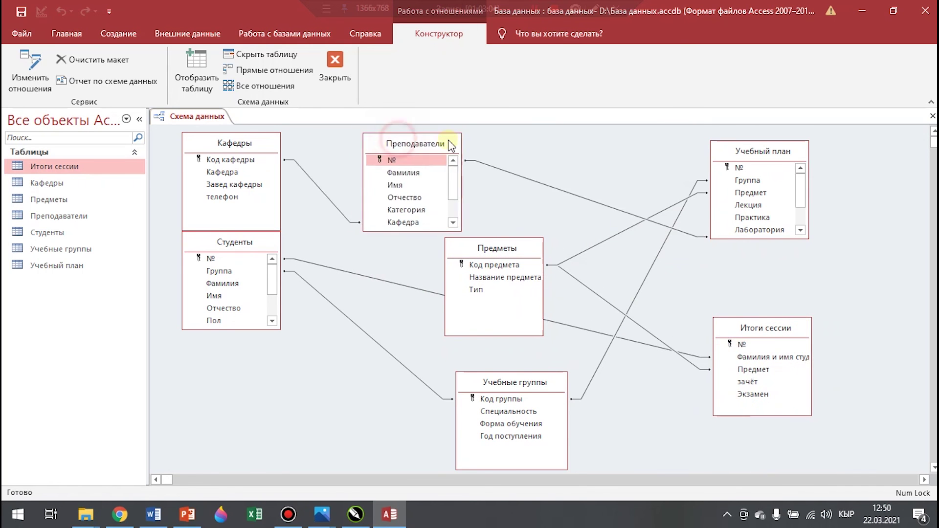
pyautogui.moveTo(726, 147); pyautogui.dragTo(692, 144)
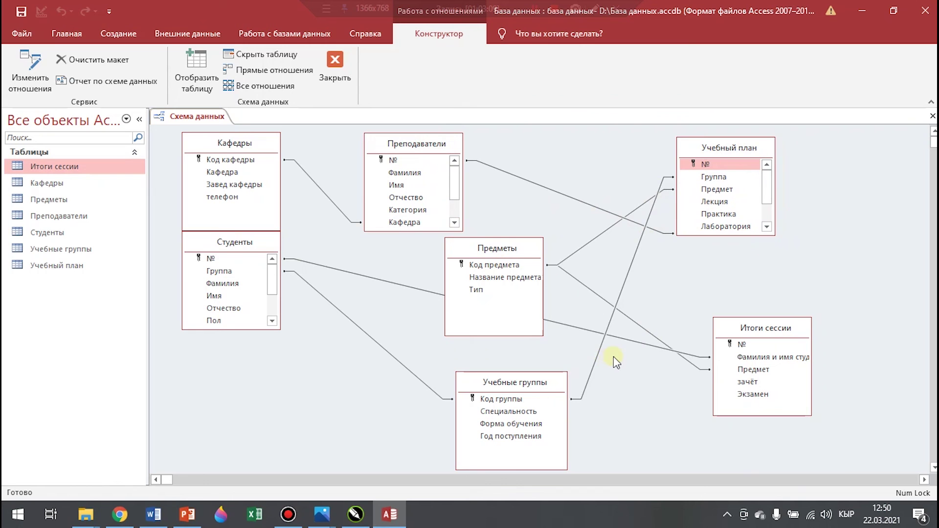
pyautogui.moveTo(267, 245); pyautogui.dragTo(271, 296)
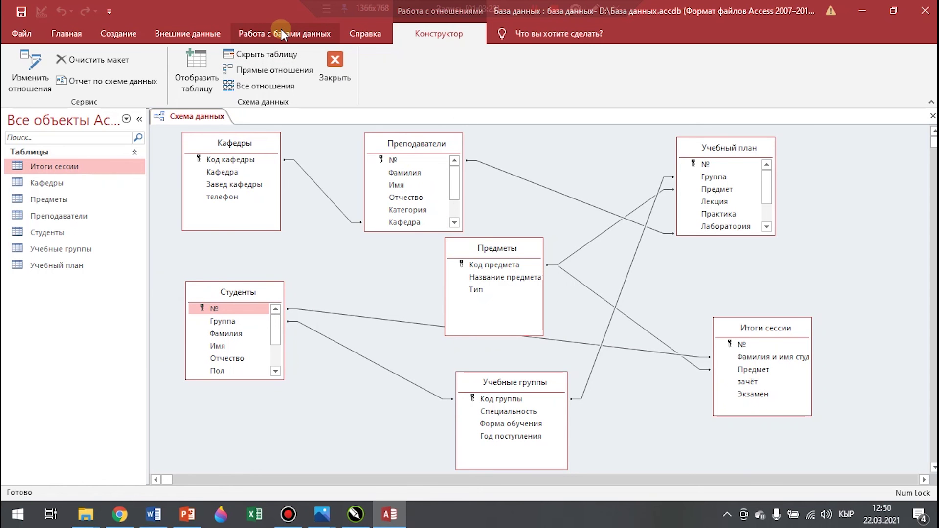
# Save the Схема данных layout, close the diagram, and select the Кафедры table
pyautogui.rightClick(199, 118)
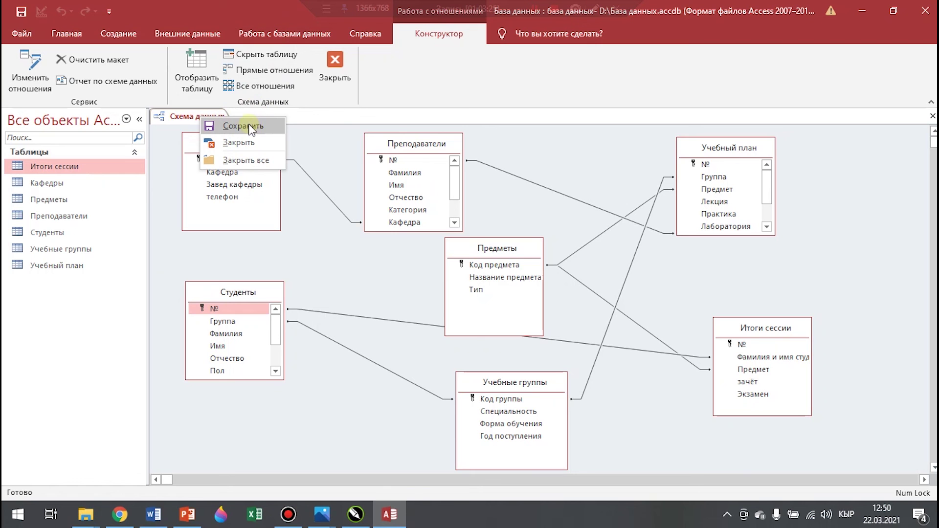
pyautogui.click(249, 126)
pyautogui.rightClick(199, 118)
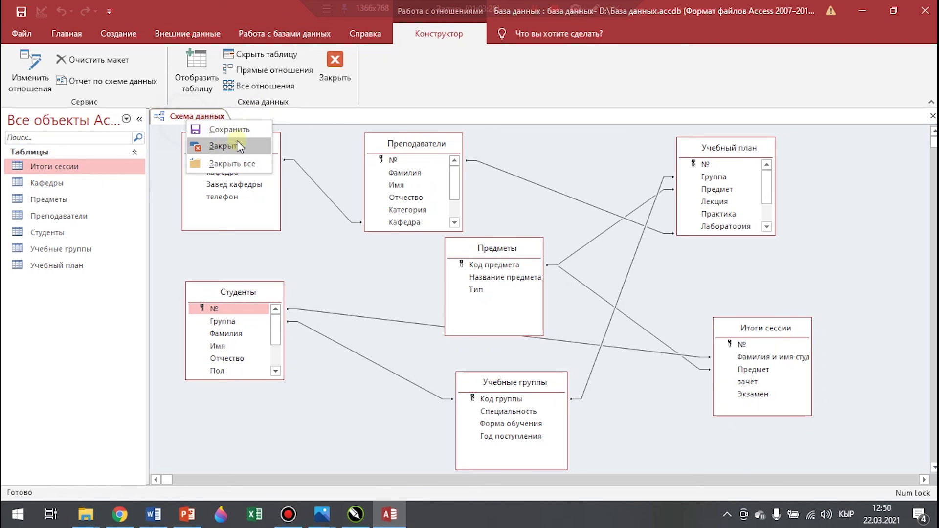
pyautogui.click(237, 142)
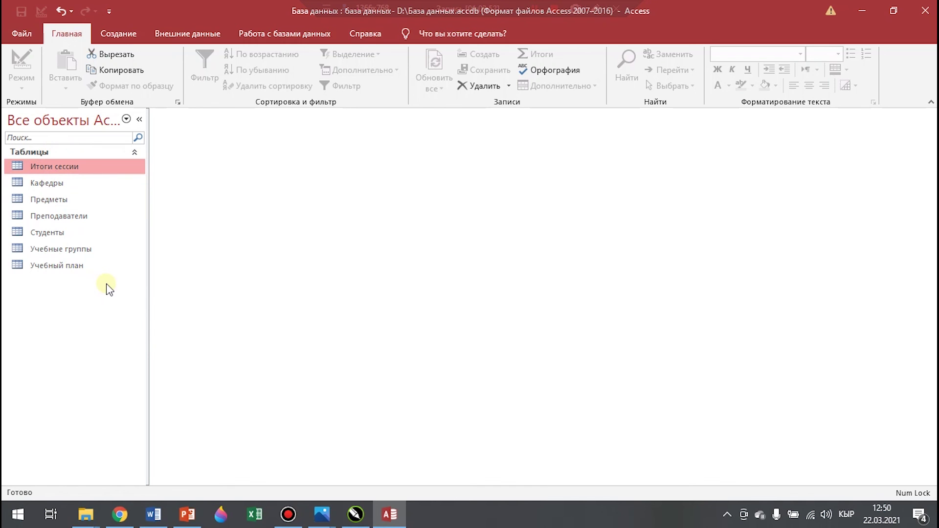
pyautogui.click(55, 187)
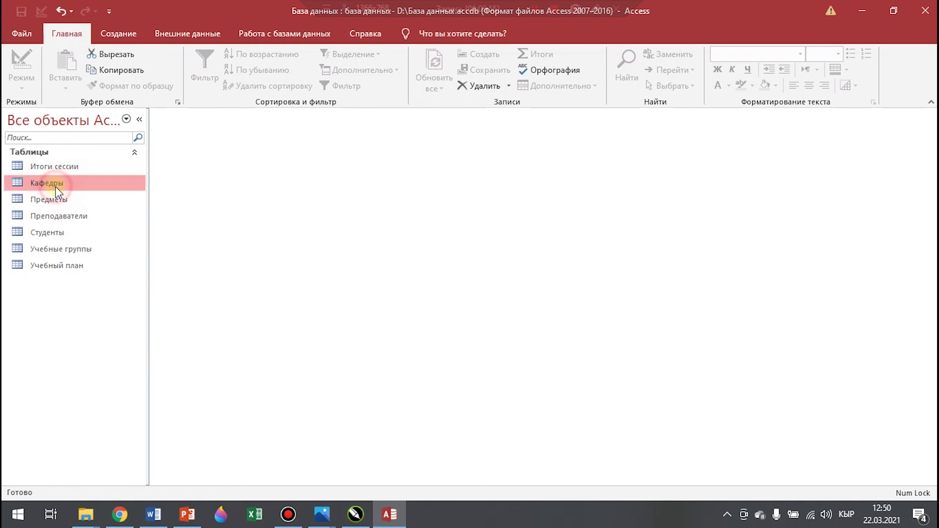